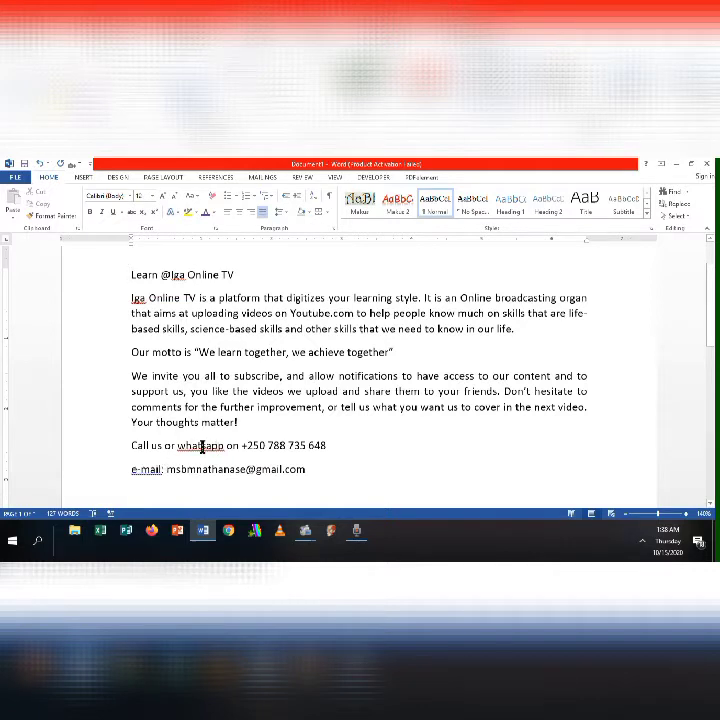
Try several font sizes on the opening Iga Online TV paragraph, settling on 14 point
left_click_drag(129, 274, 315, 475)
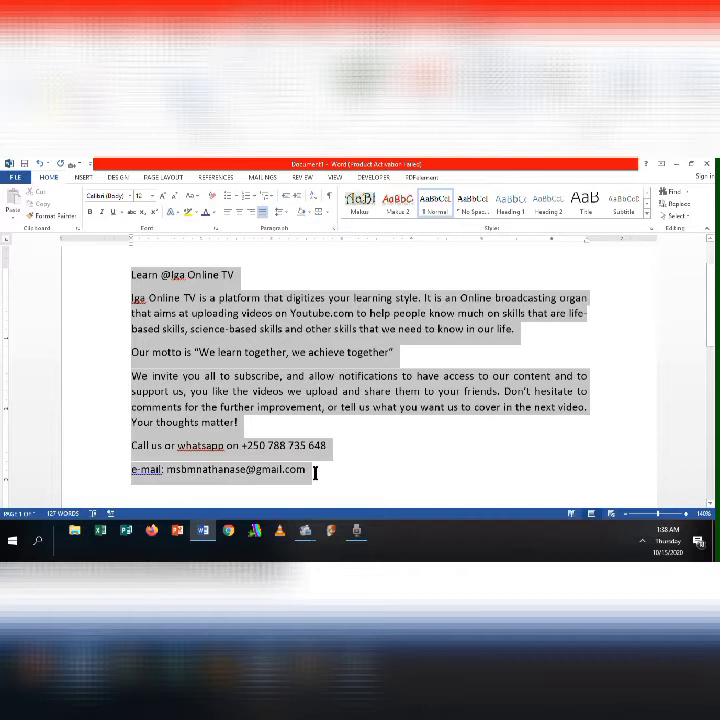
left_click_drag(131, 297, 293, 341)
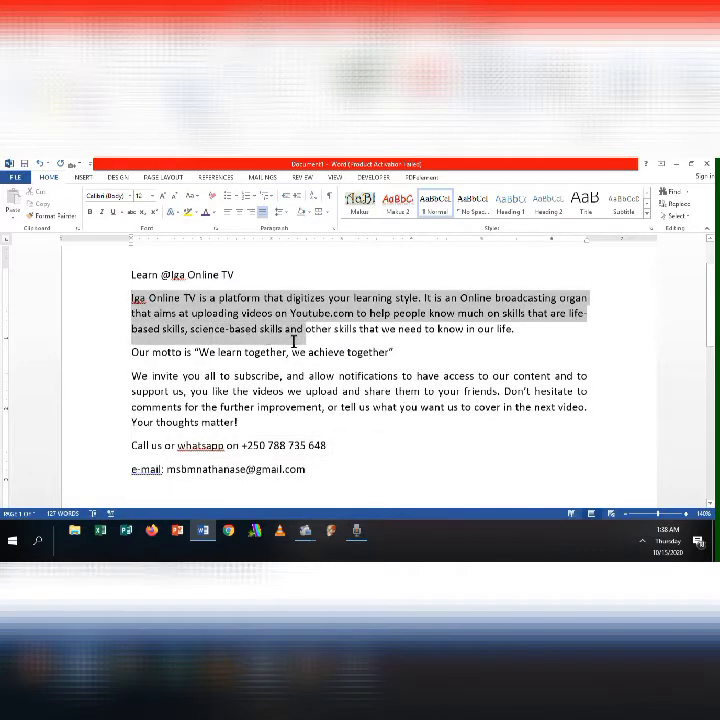
left_click(161, 197)
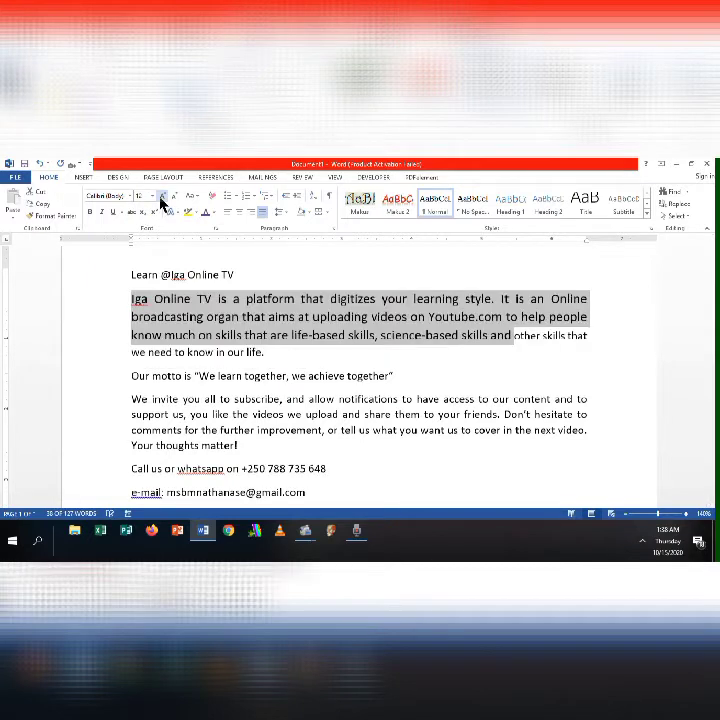
left_click(161, 197)
left_click(174, 197)
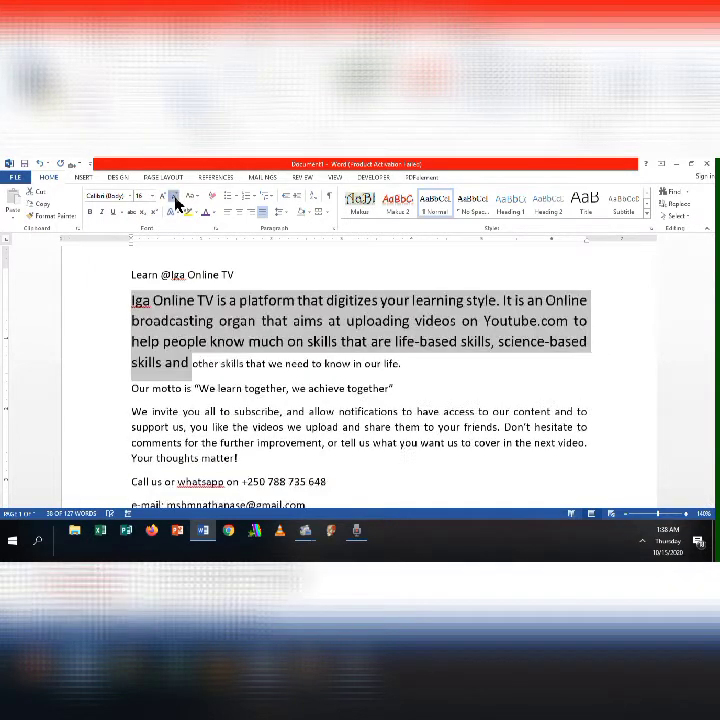
left_click(174, 197)
left_click(174, 197)
left_click(164, 198)
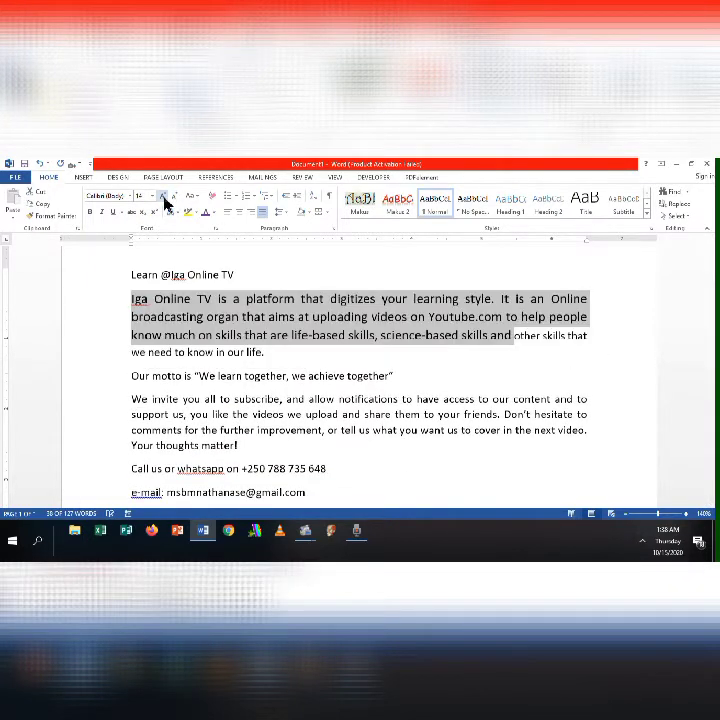
left_click(224, 349)
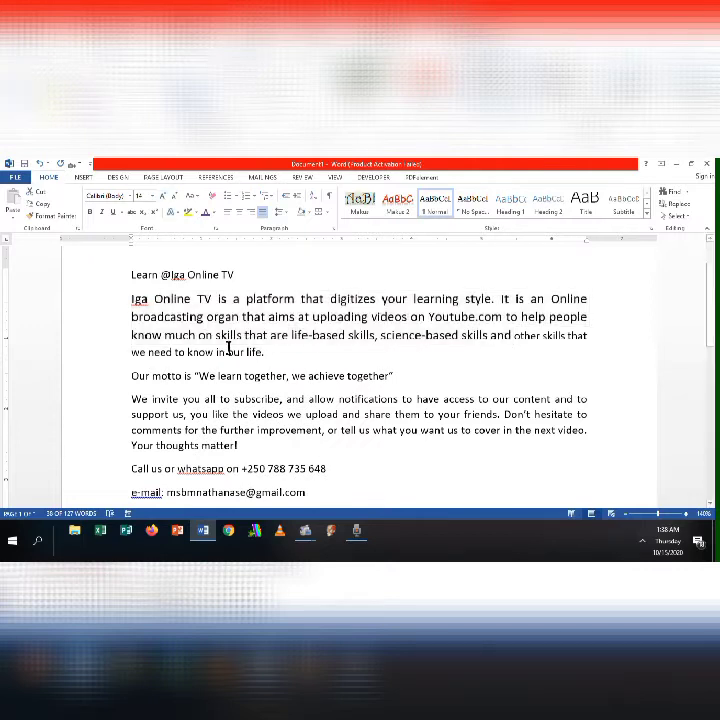
Set the whole document's text to 12 point
key("ctrl+a")
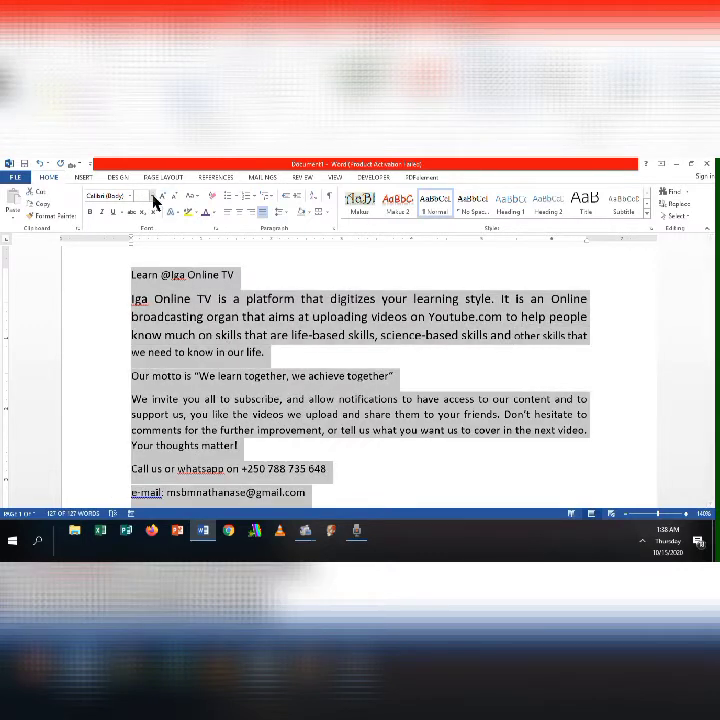
left_click(153, 197)
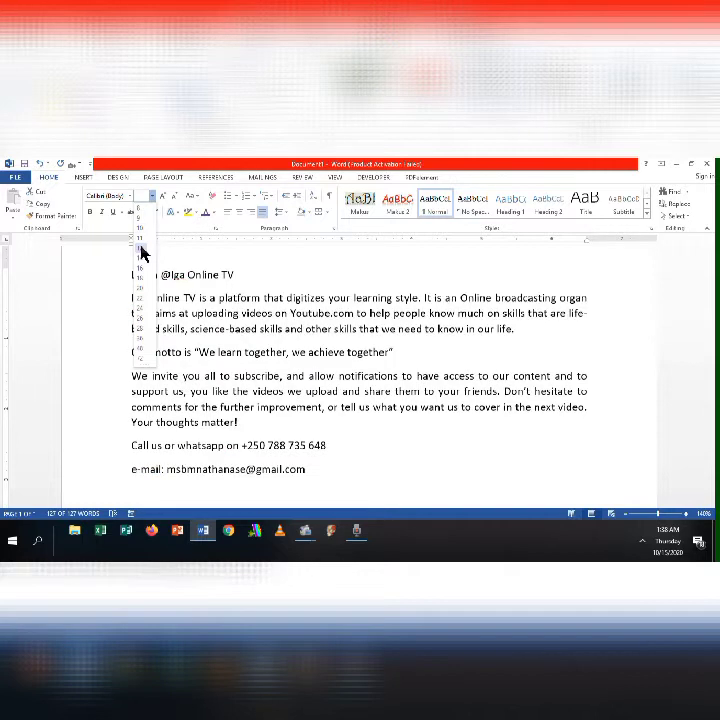
left_click(141, 252)
left_click(238, 326)
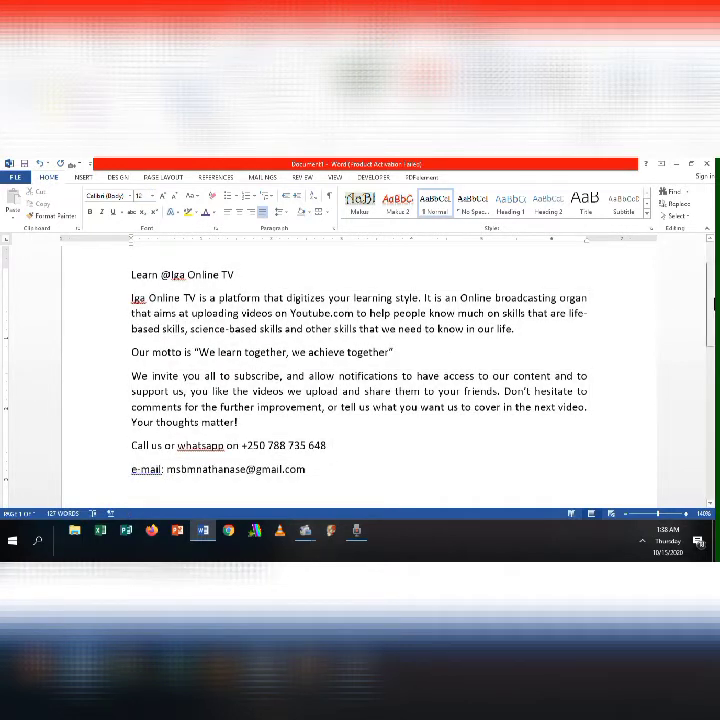
scroll(709, 290, "up", 1)
scroll(709, 300, "down", 5)
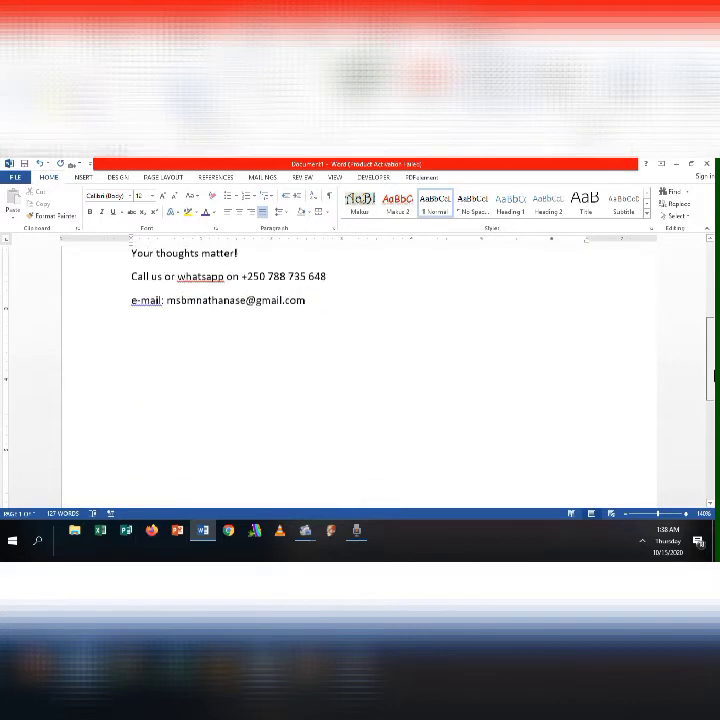
scroll(711, 320, "up", 3)
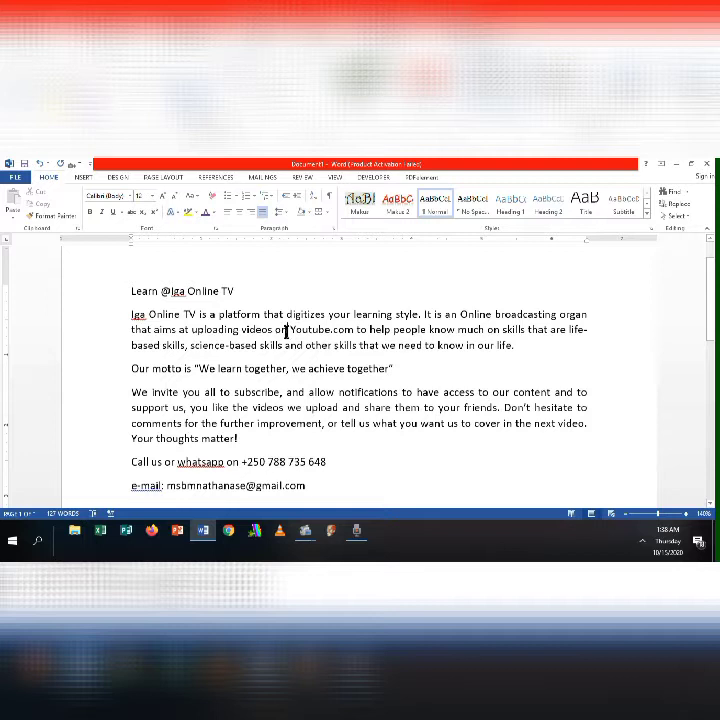
scroll(705, 294, "down", 1)
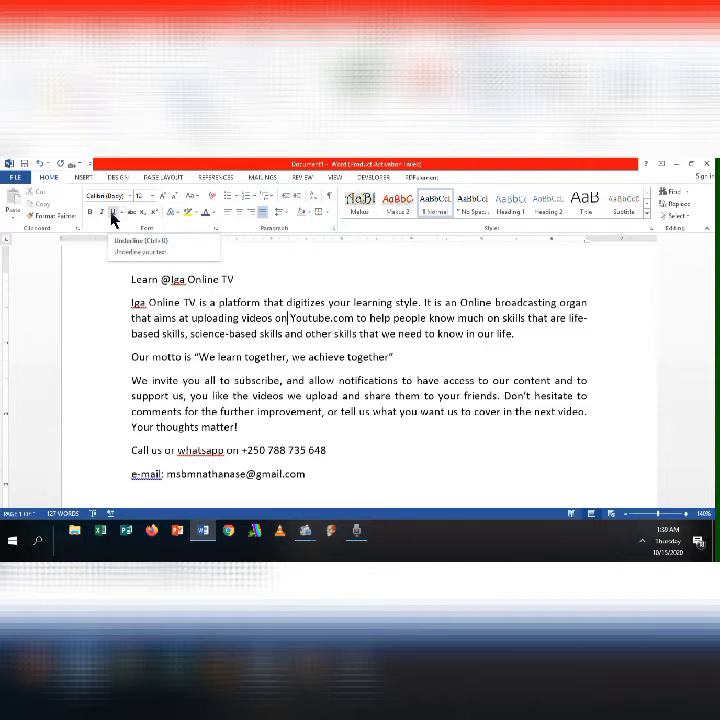
left_click(115, 283)
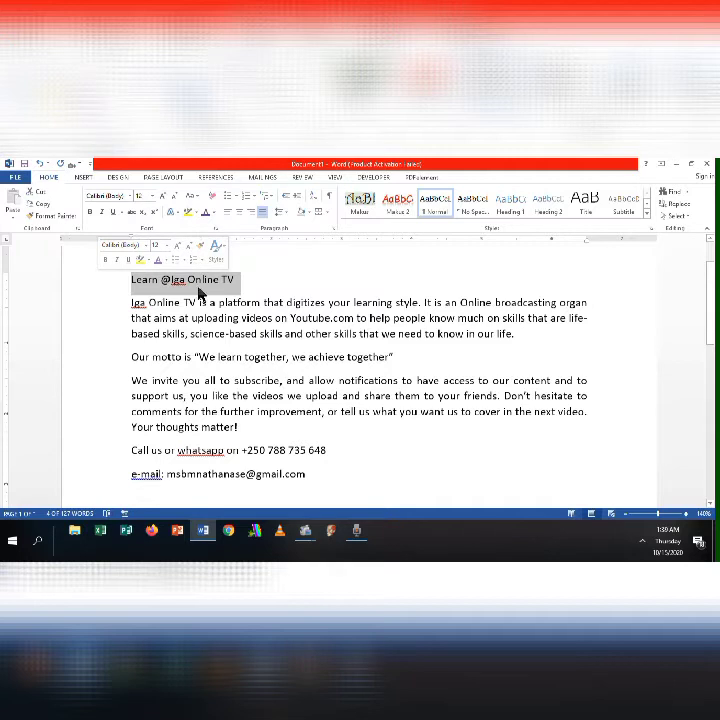
left_click(90, 213)
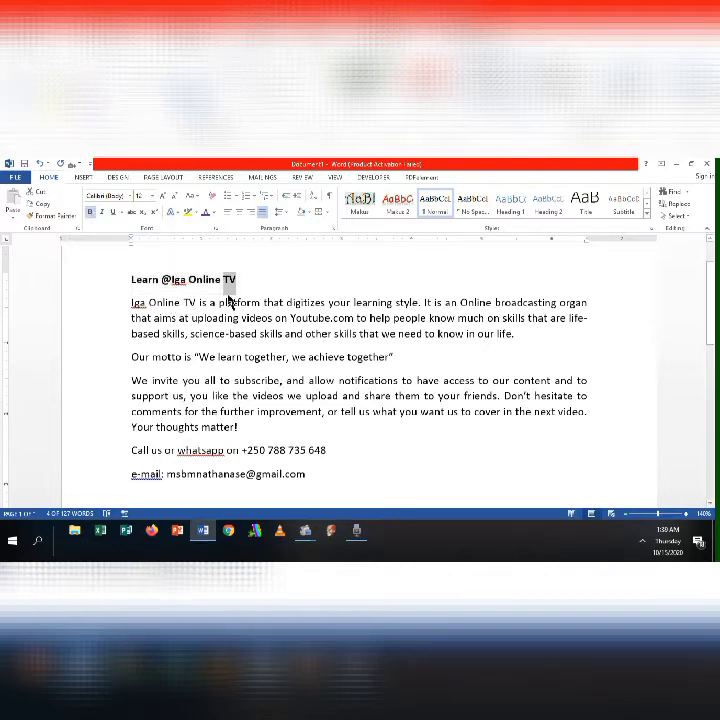
left_click(212, 309)
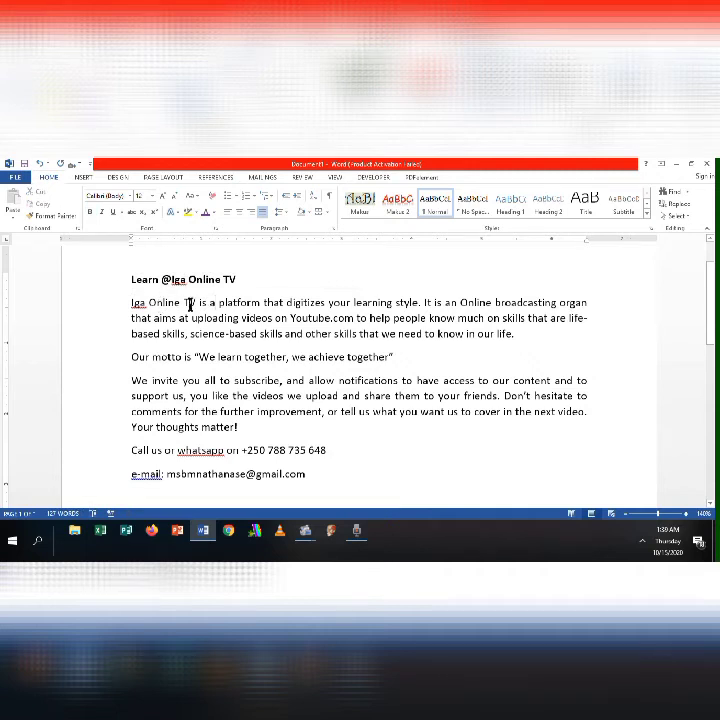
left_click(117, 286)
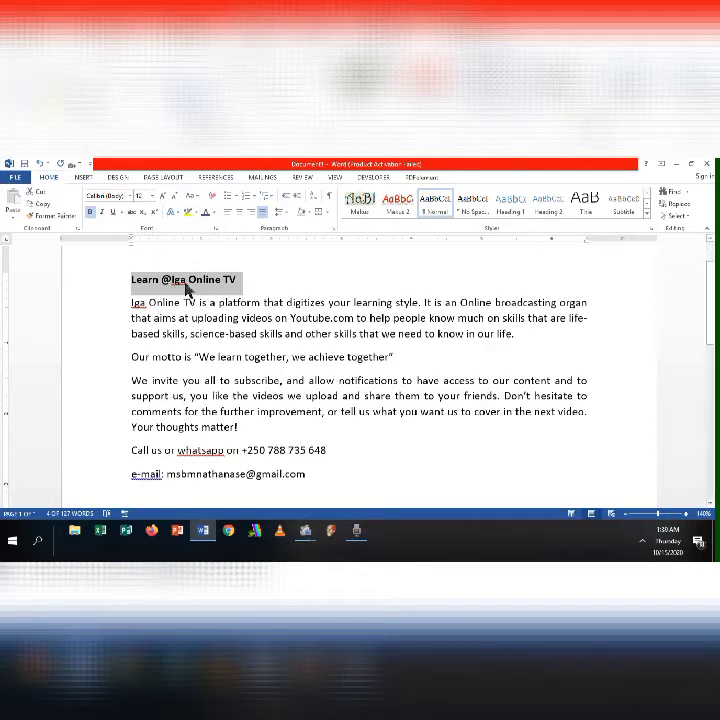
left_click(195, 313)
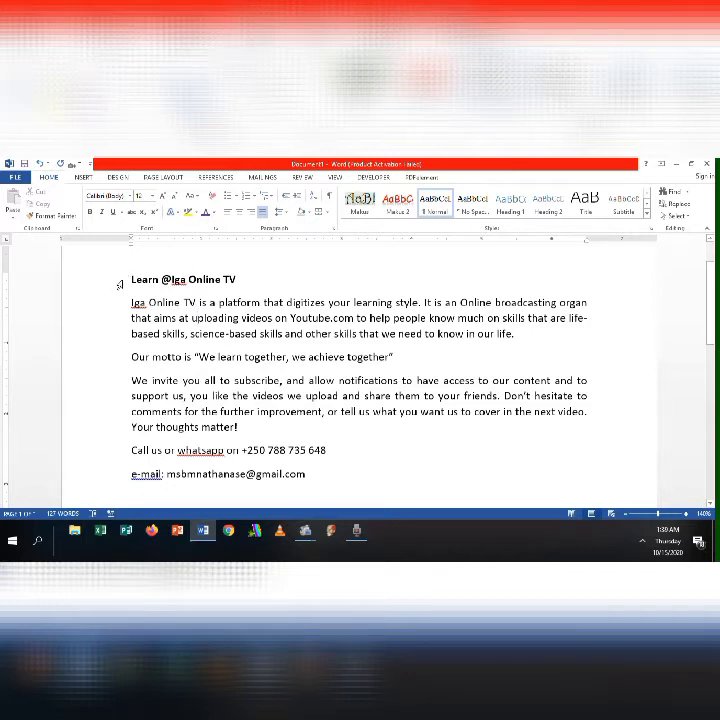
Apply italic, underline and strikethrough to the title, then undo the last two changes
left_click(118, 285)
left_click(102, 213)
left_click(113, 213)
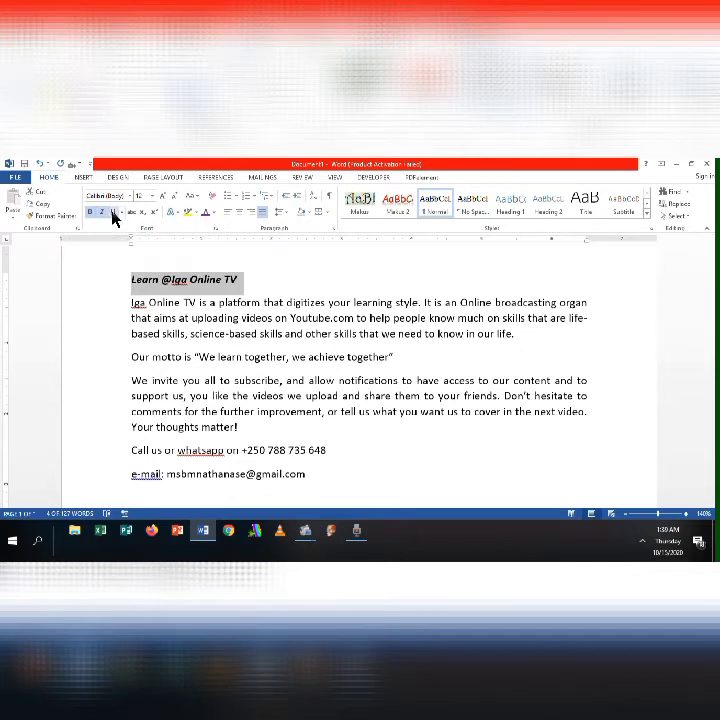
left_click(131, 213)
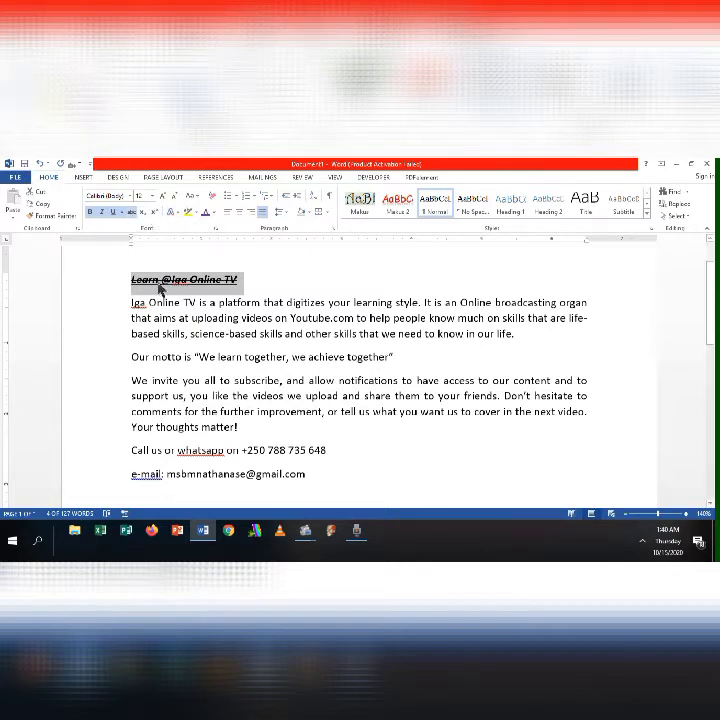
left_click(40, 164)
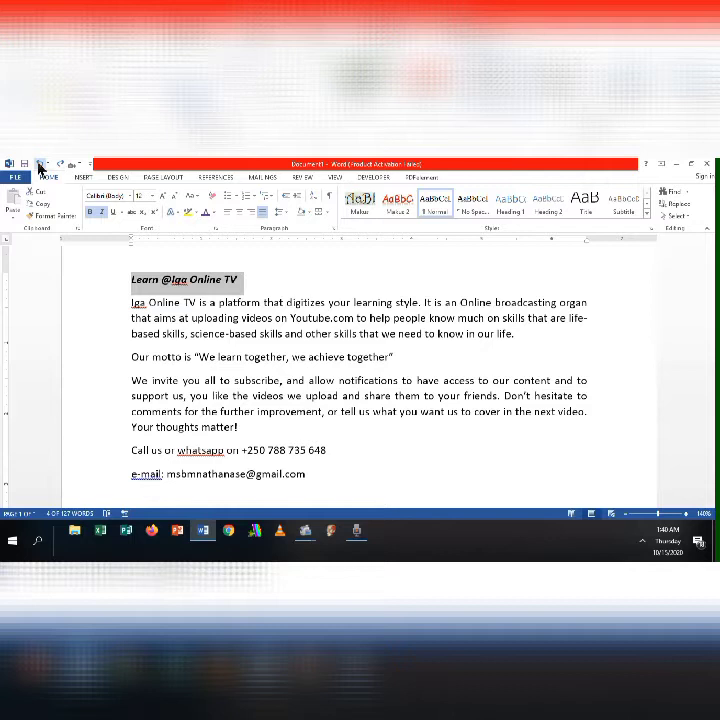
left_click(40, 164)
left_click(181, 301)
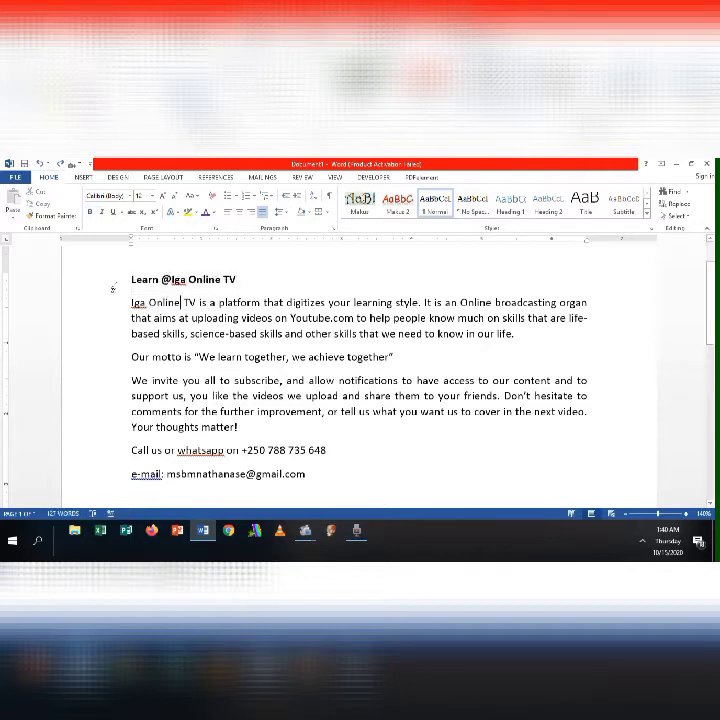
left_click(114, 286)
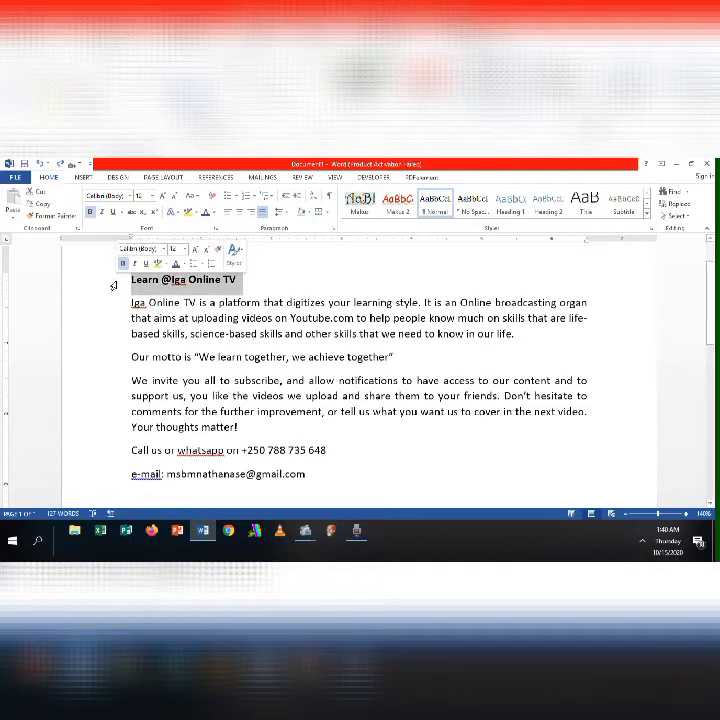
left_click(102, 213)
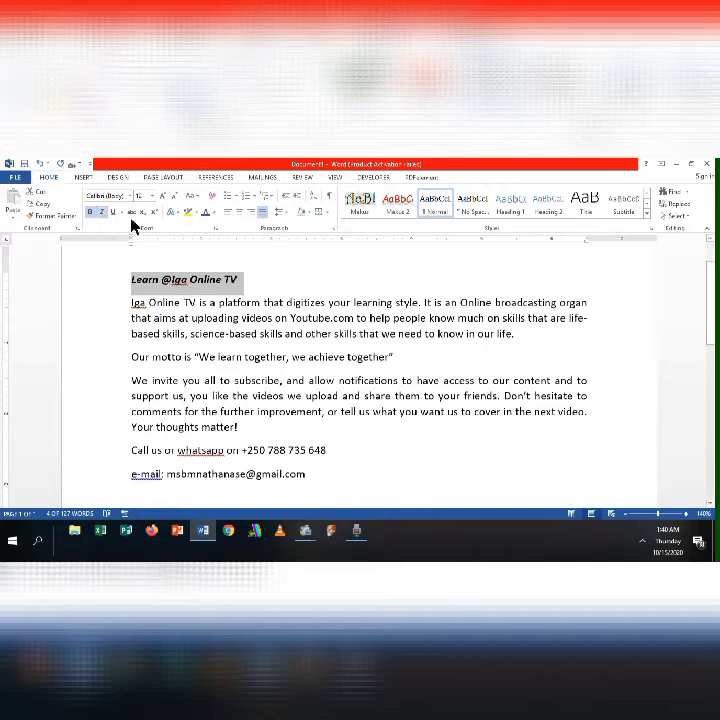
left_click(199, 300)
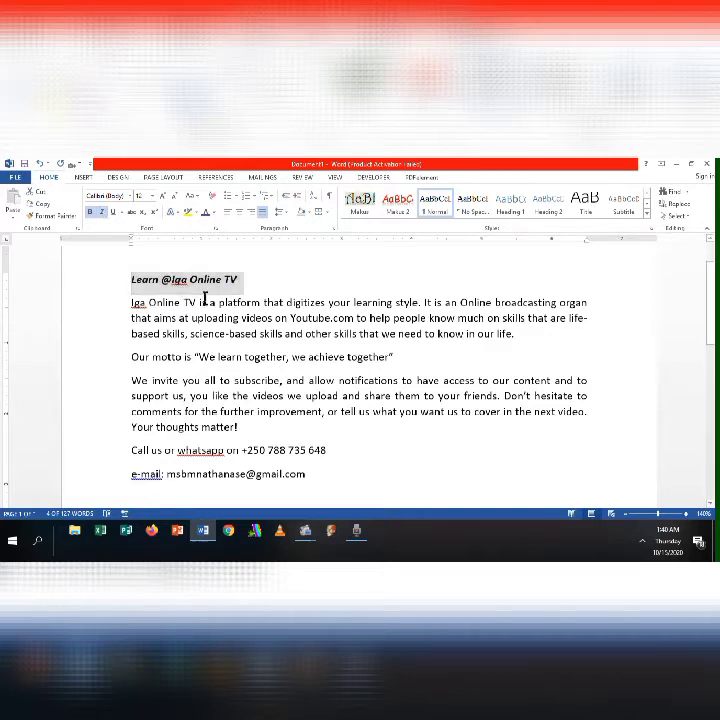
left_click(111, 286)
left_click(113, 213)
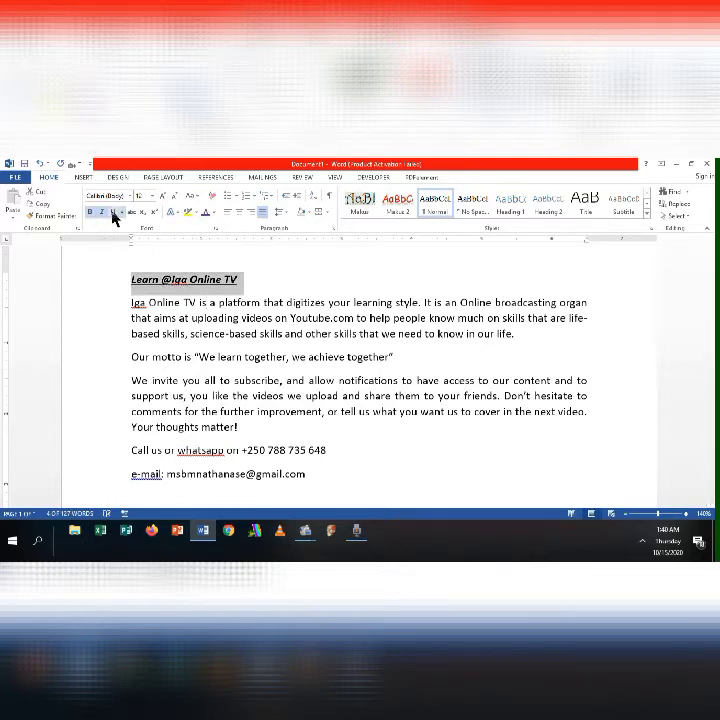
left_click(186, 281)
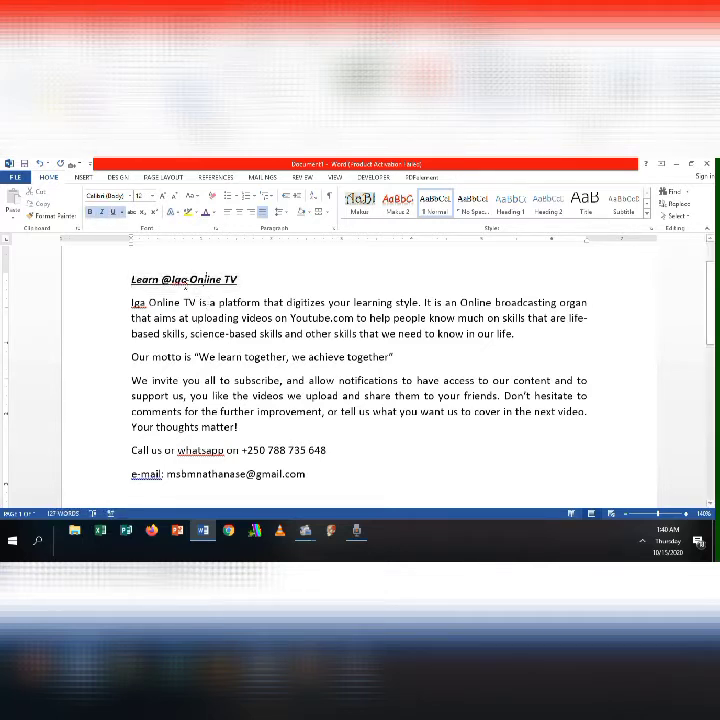
Strike through the title, then undo it so it stays bold italic underlined
left_click(125, 280)
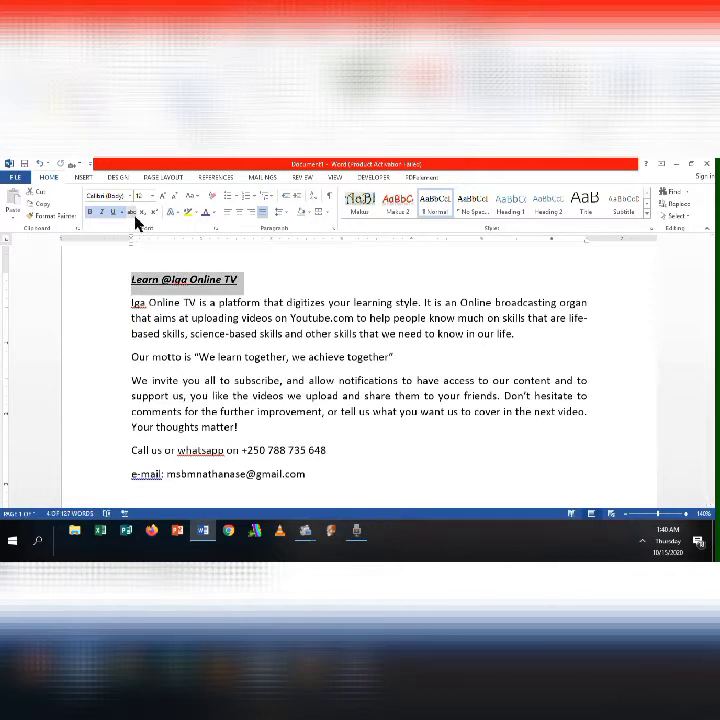
left_click(131, 213)
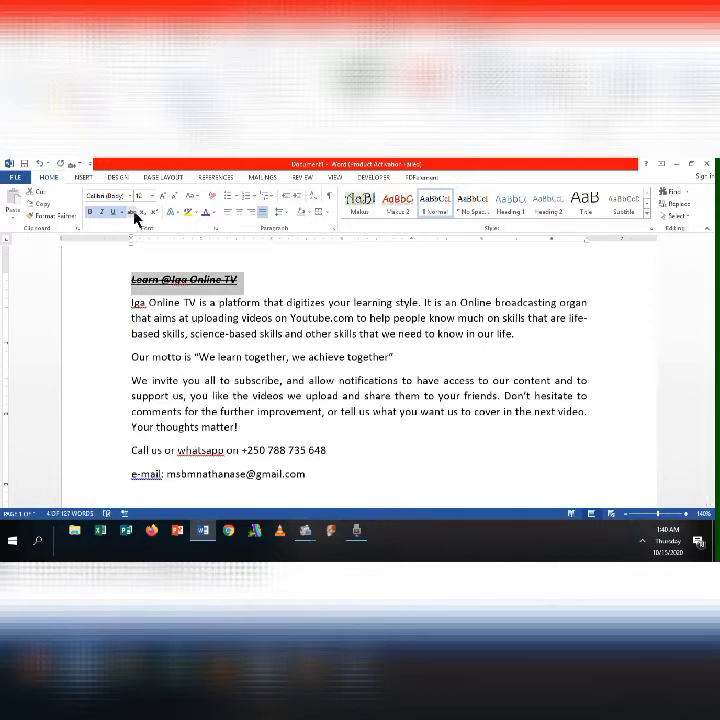
left_click(244, 287)
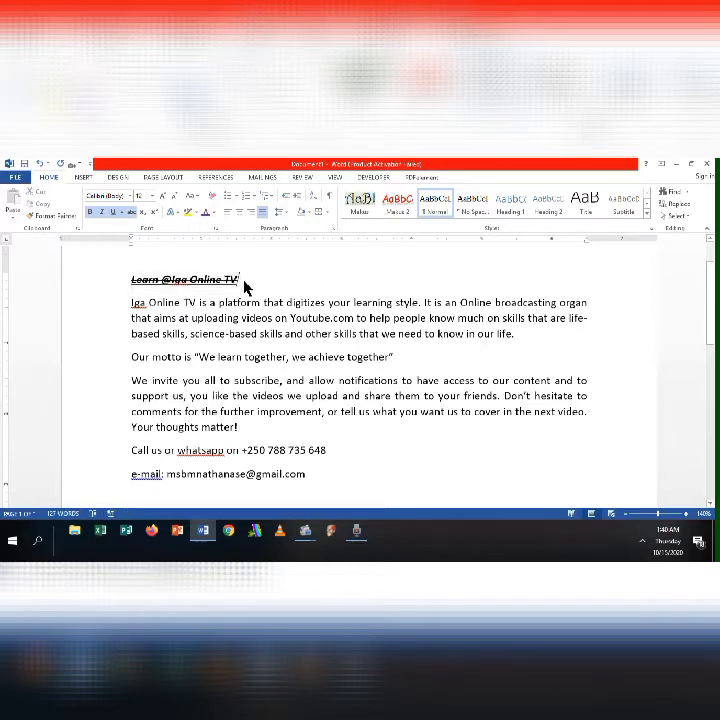
left_click(40, 165)
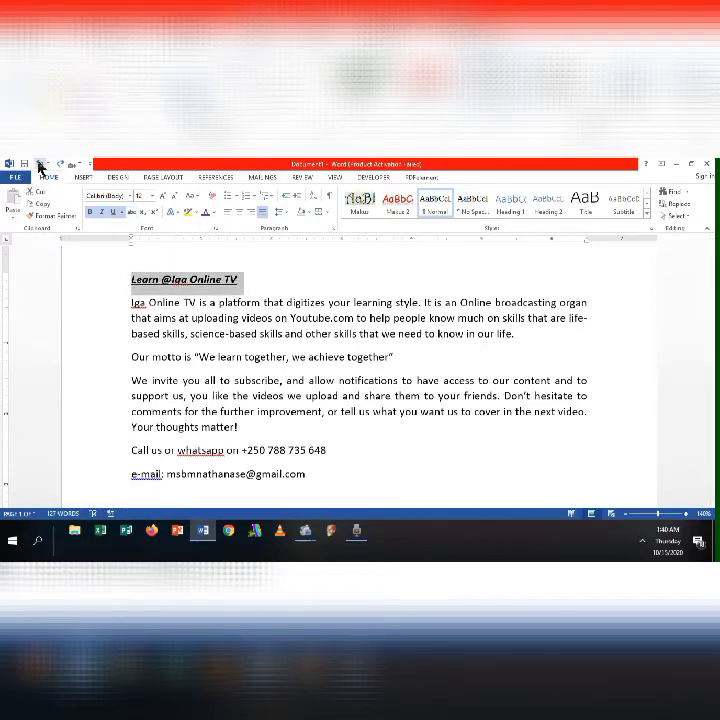
left_click(209, 301)
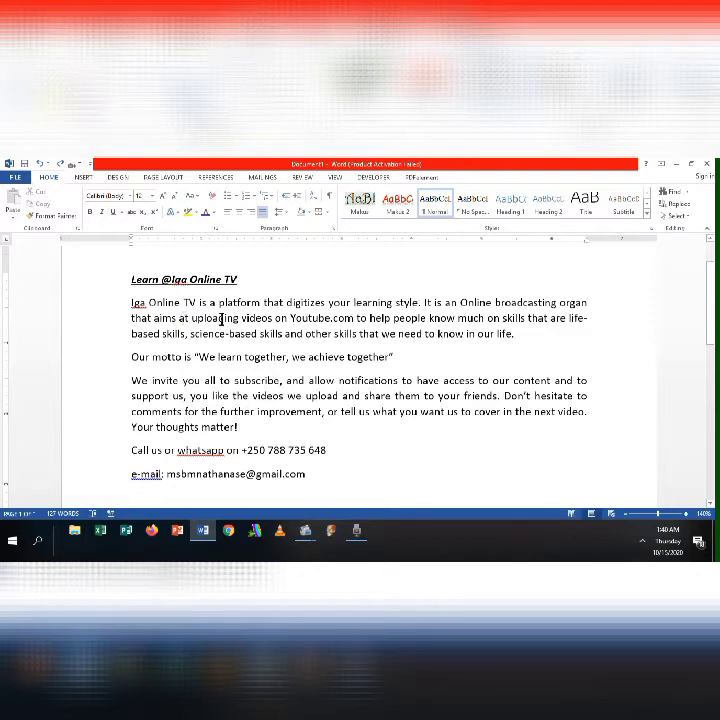
Select the heading and body text, then the whole document with Ctrl+A
left_click(110, 285)
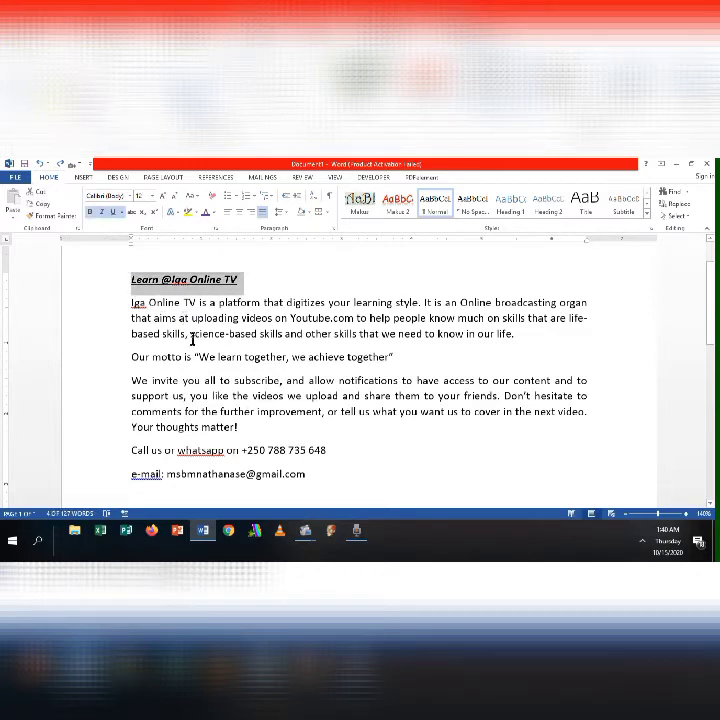
left_click_drag(101, 306, 660, 470)
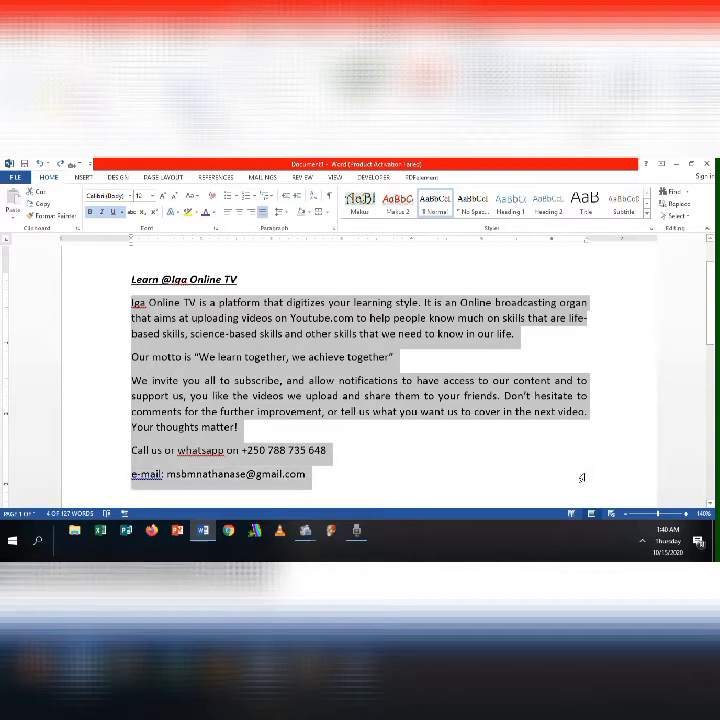
left_click(341, 408)
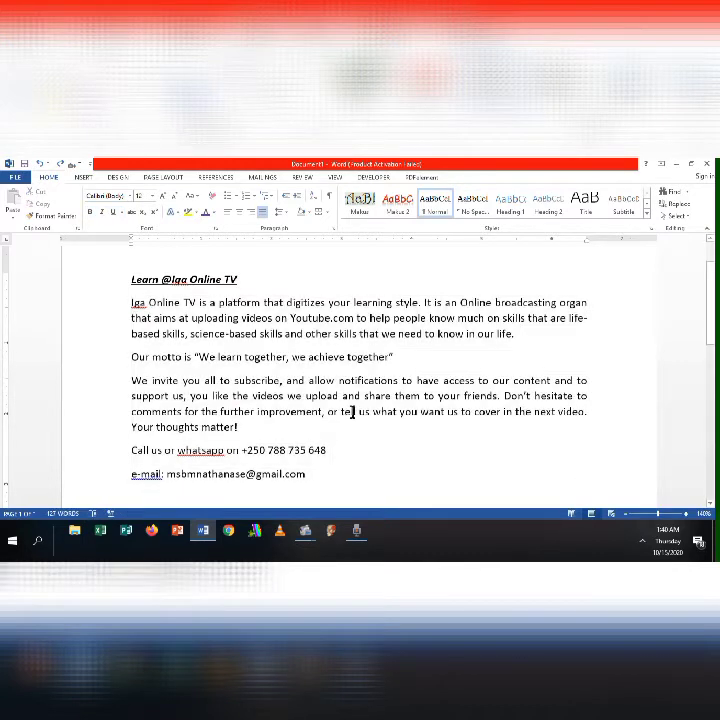
key("ctrl+a")
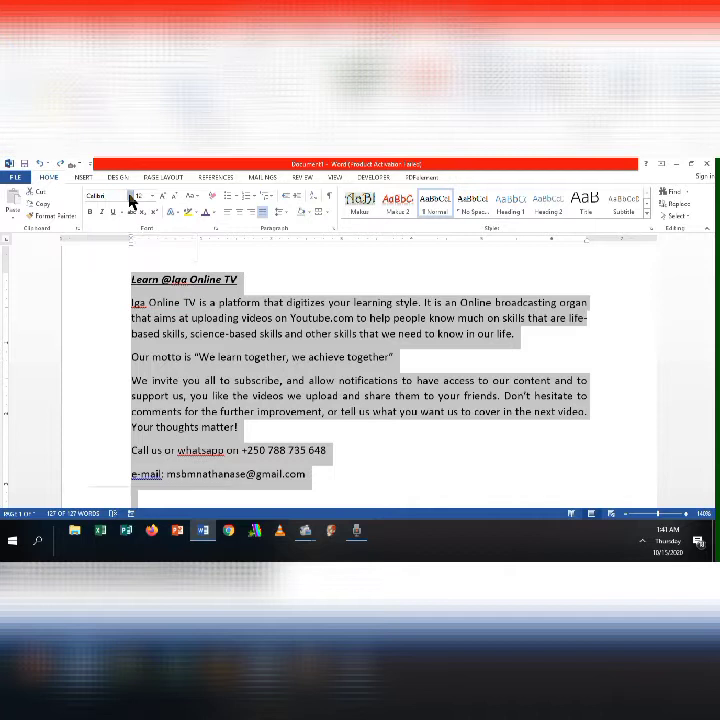
left_click(130, 198)
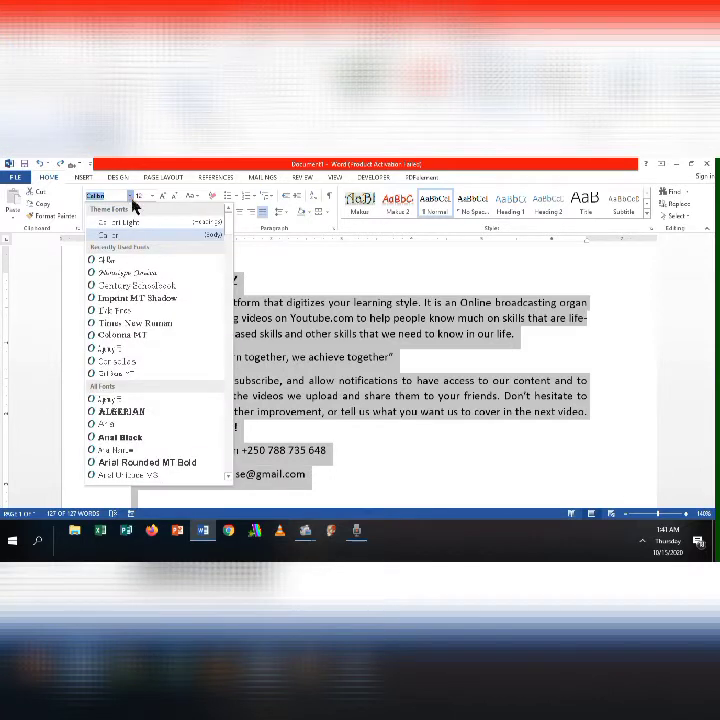
Change the font of the heading and all body text to Colonna MT
mouse_move(229, 222)
left_mouse_down()
mouse_move(233, 244)
mouse_move(190, 289)
mouse_move(205, 305)
mouse_move(209, 289)
mouse_move(217, 431)
mouse_move(228, 450)
mouse_move(230, 209)
left_mouse_up()
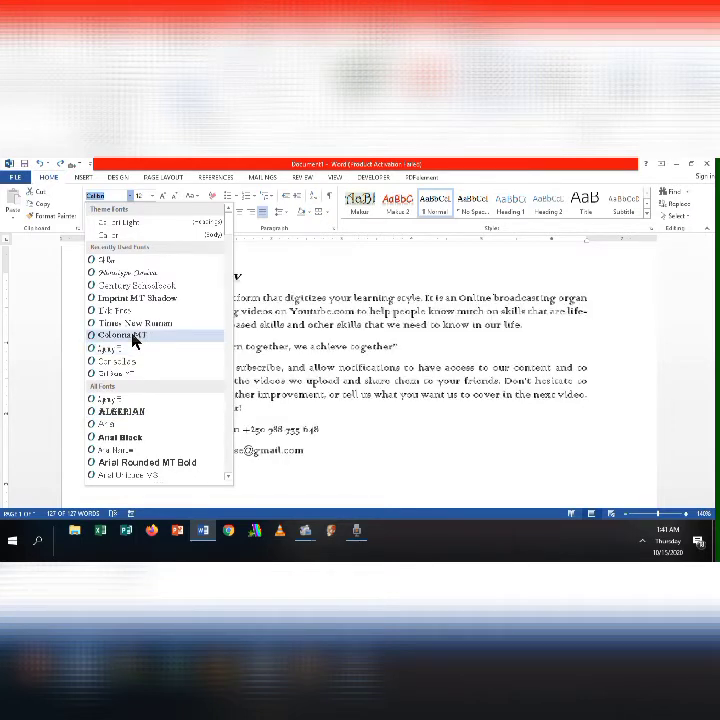
left_click(133, 339)
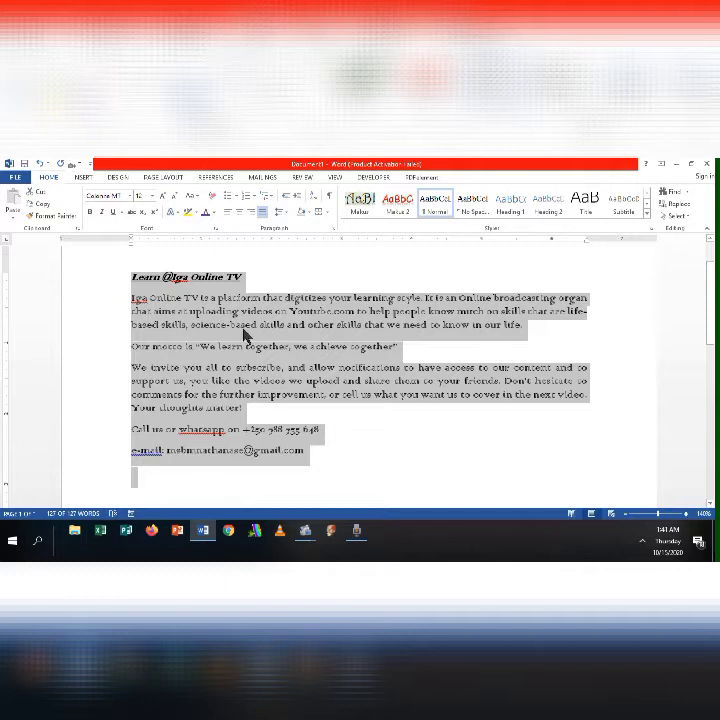
left_click(238, 324)
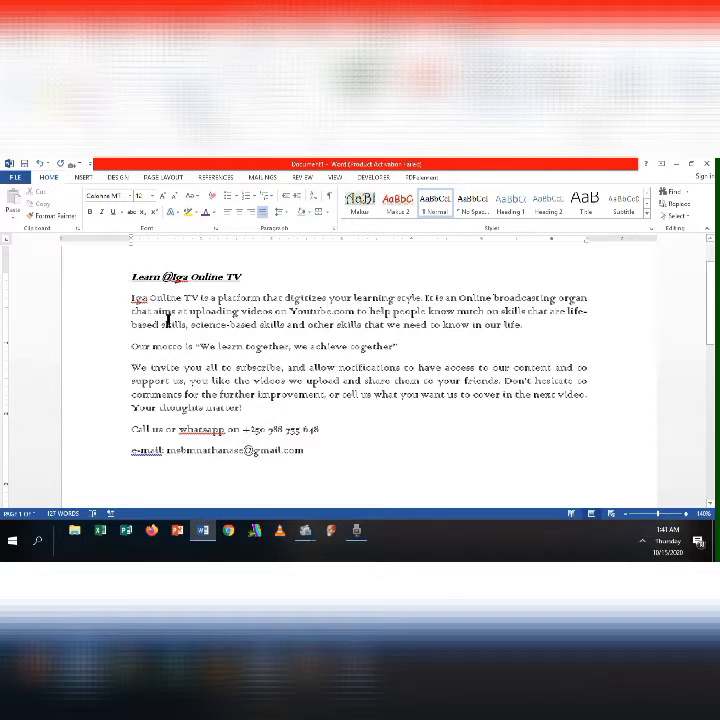
key("ctrl+a")
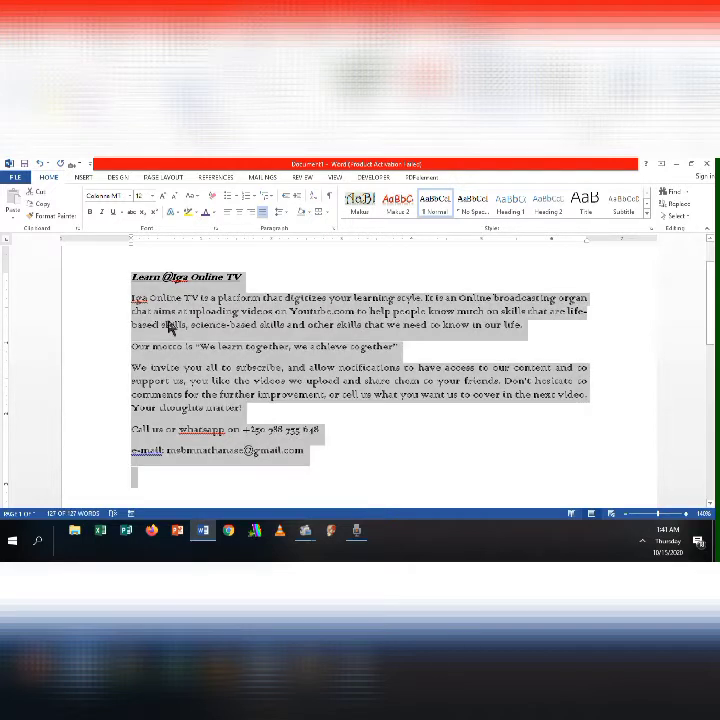
Enlarge the whole Colonna MT document from 12 to 14 point
left_click(153, 196)
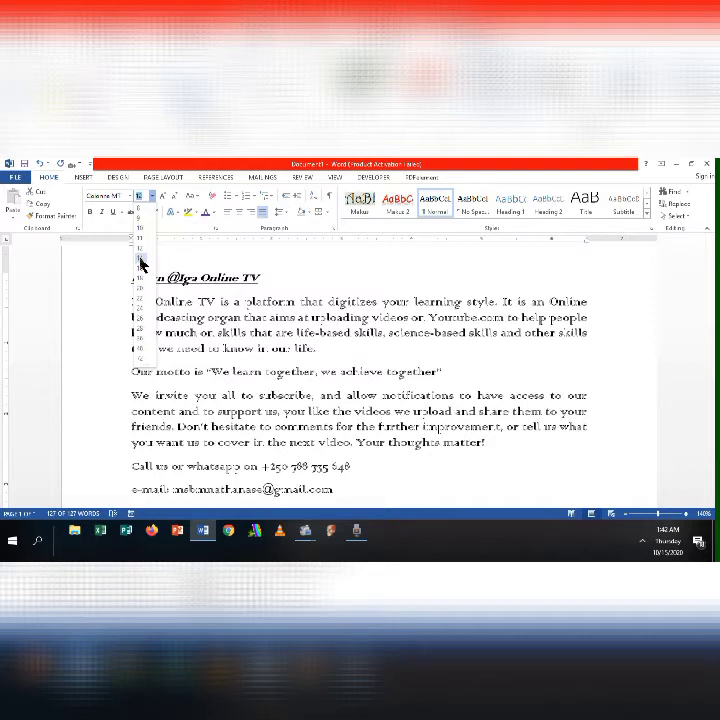
left_click(141, 264)
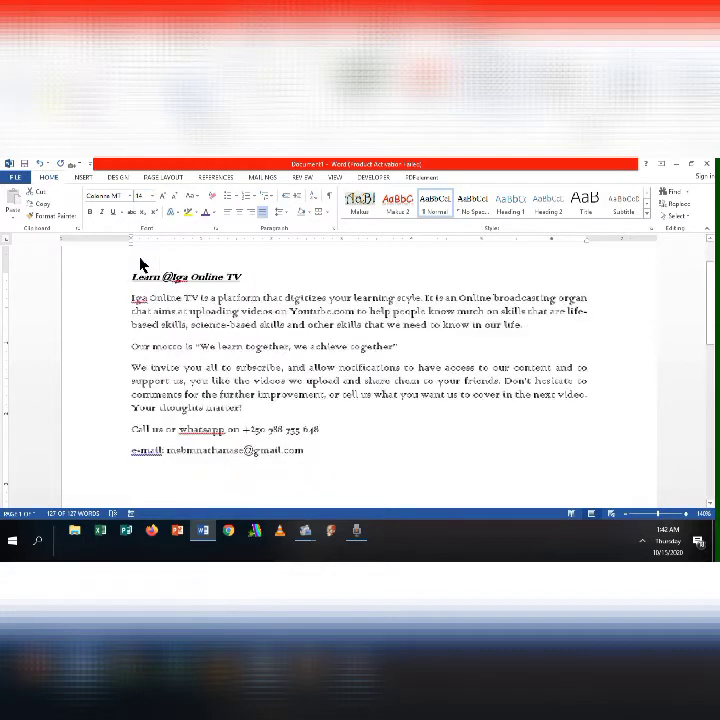
left_click(307, 382)
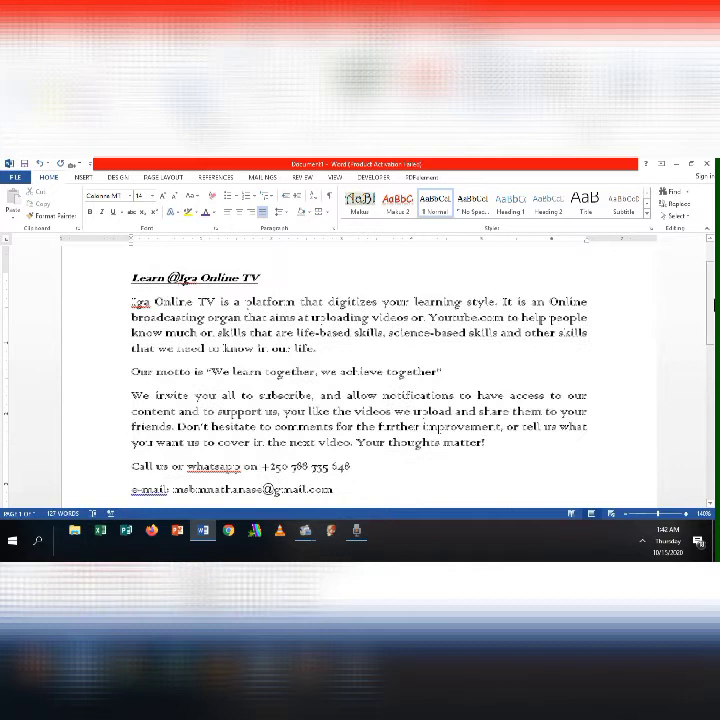
scroll(423, 403, "down", 1)
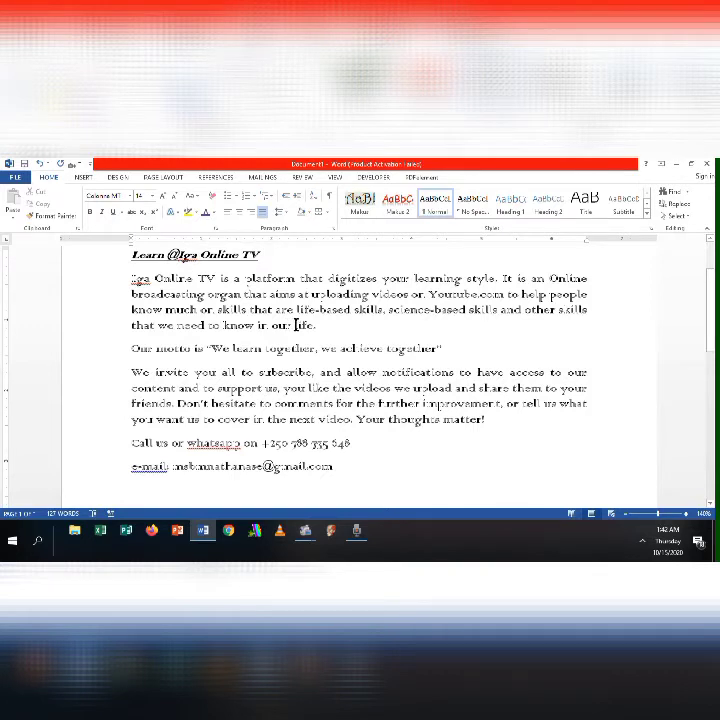
key("ctrl+a")
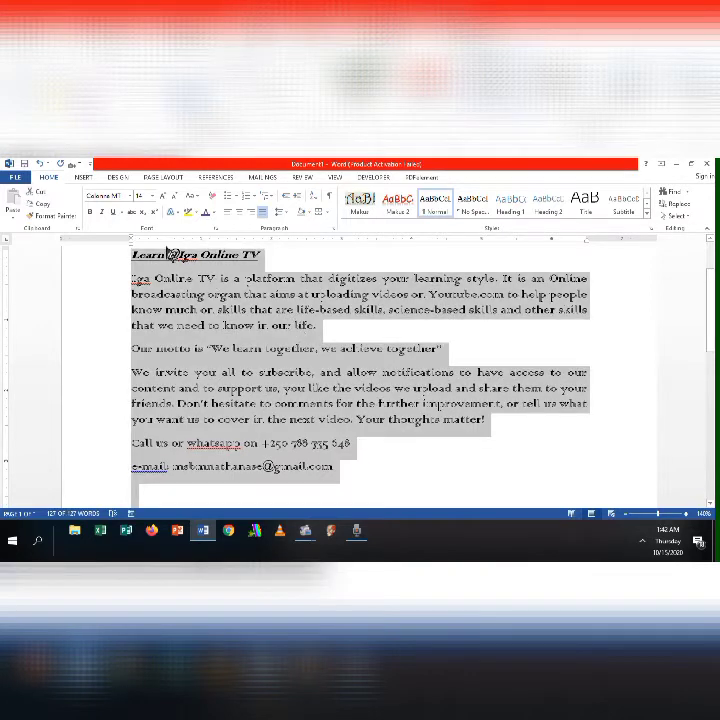
left_click(265, 348)
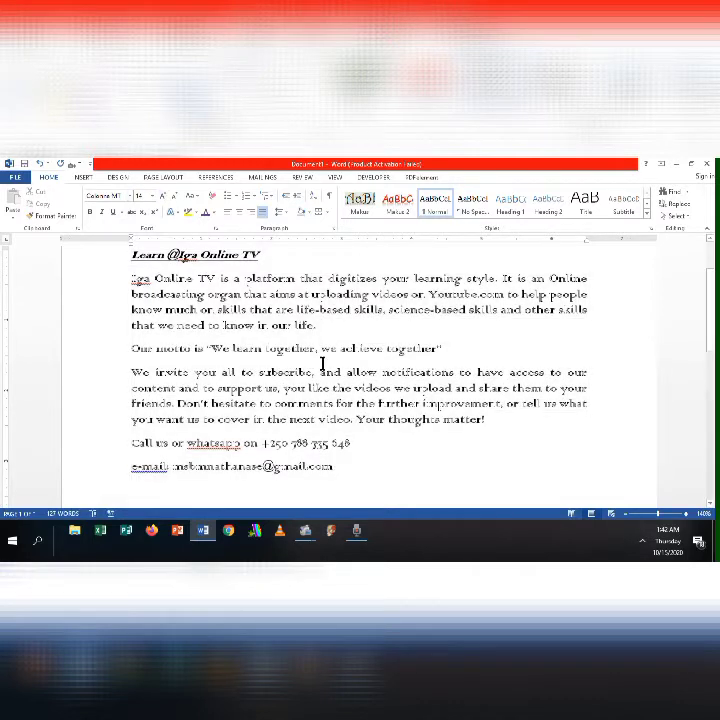
key("ctrl+a")
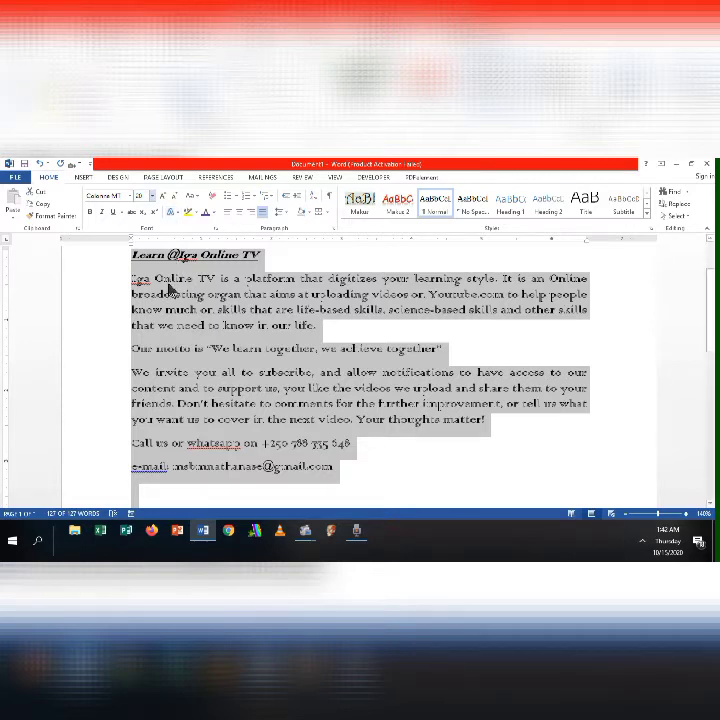
key("ctrl+shift+period")
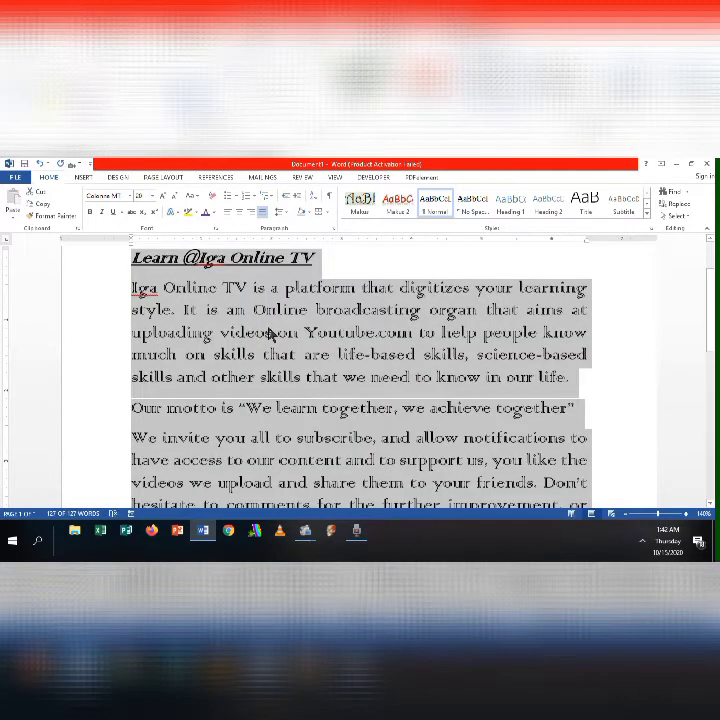
left_click(268, 335)
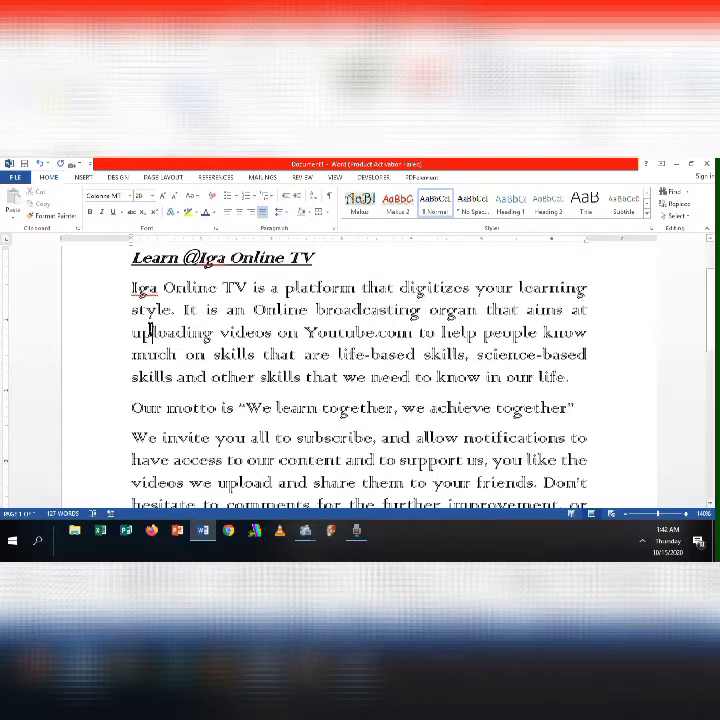
key("ctrl+a")
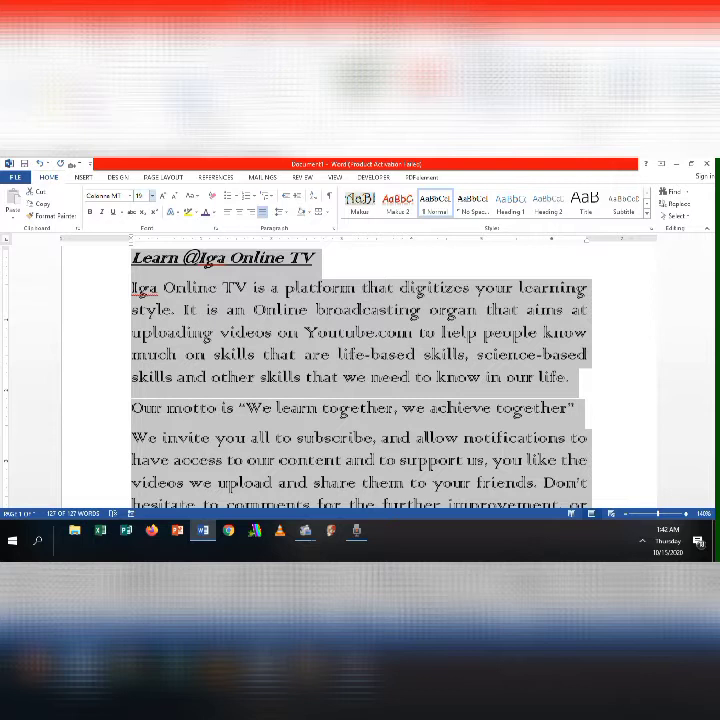
left_click(174, 196)
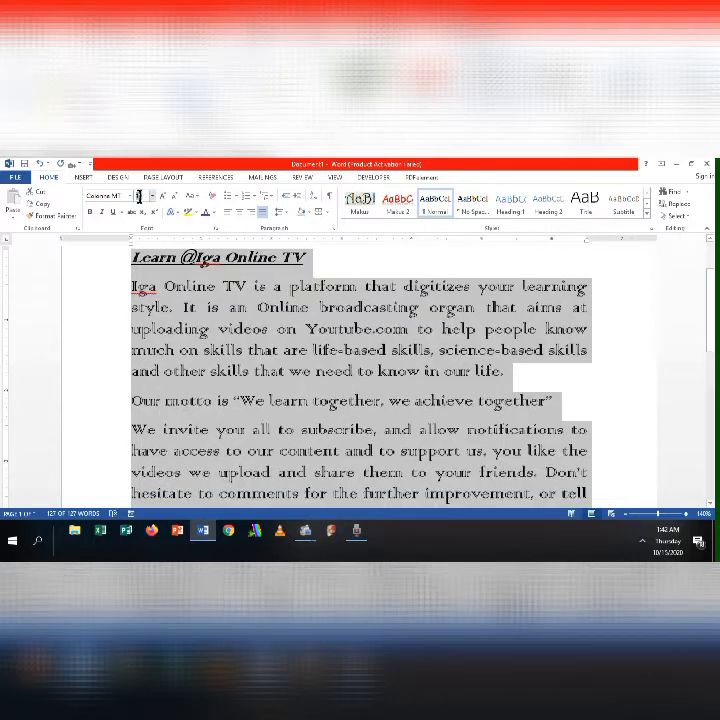
left_click(151, 196)
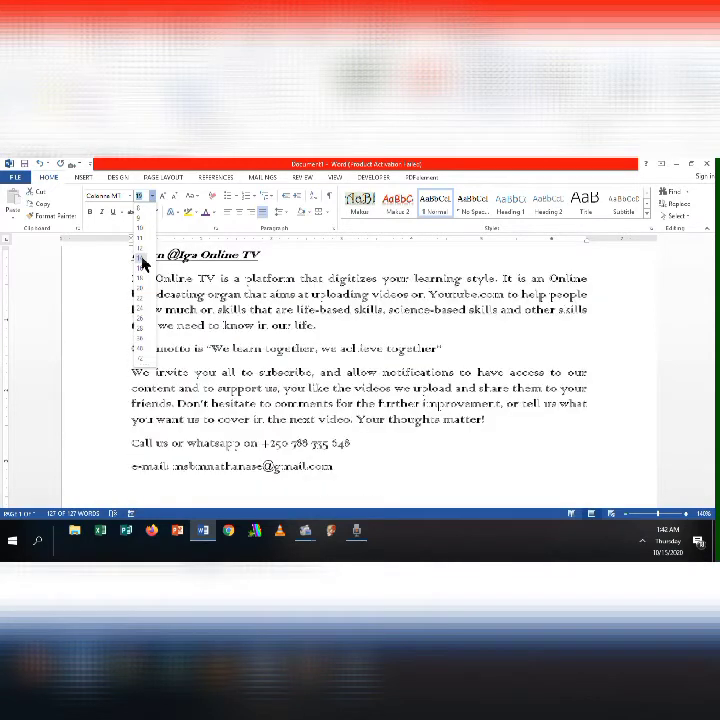
left_click(138, 250)
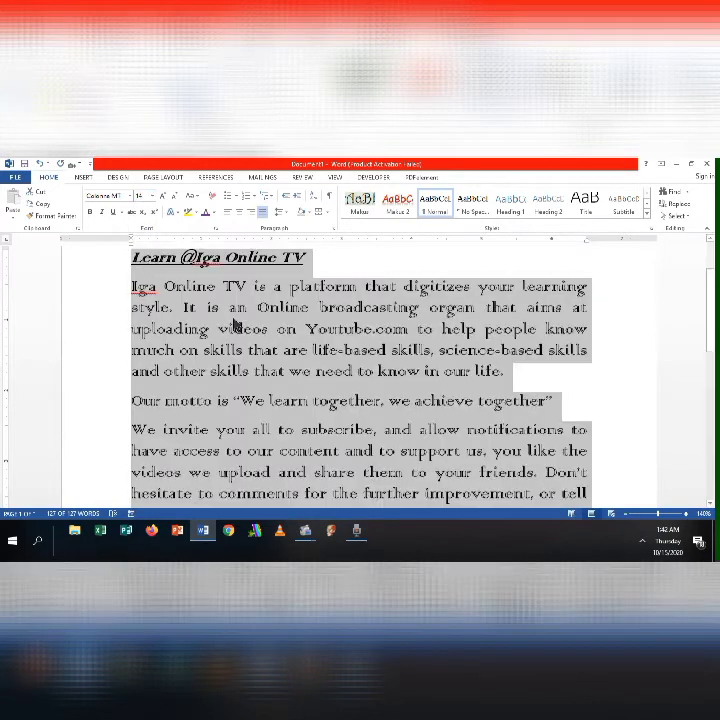
left_click(315, 390)
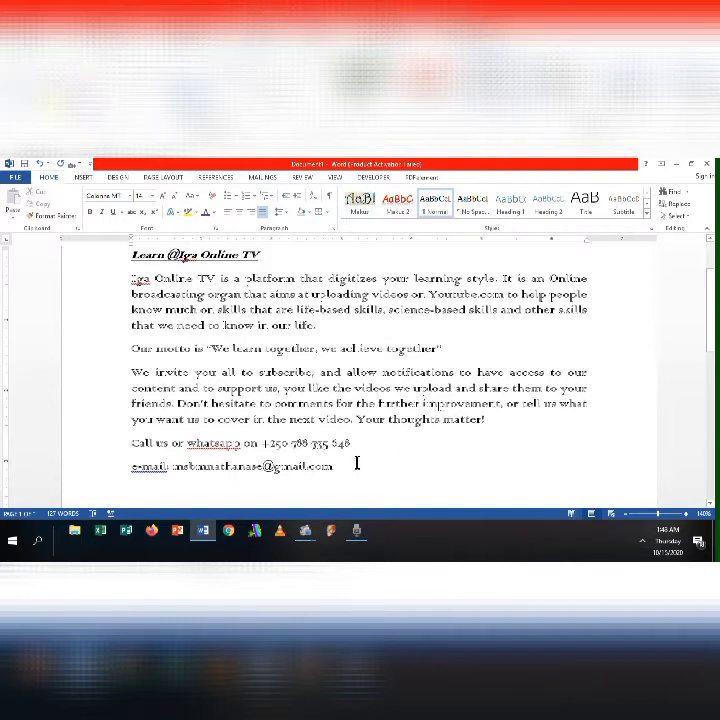
key("ctrl+a")
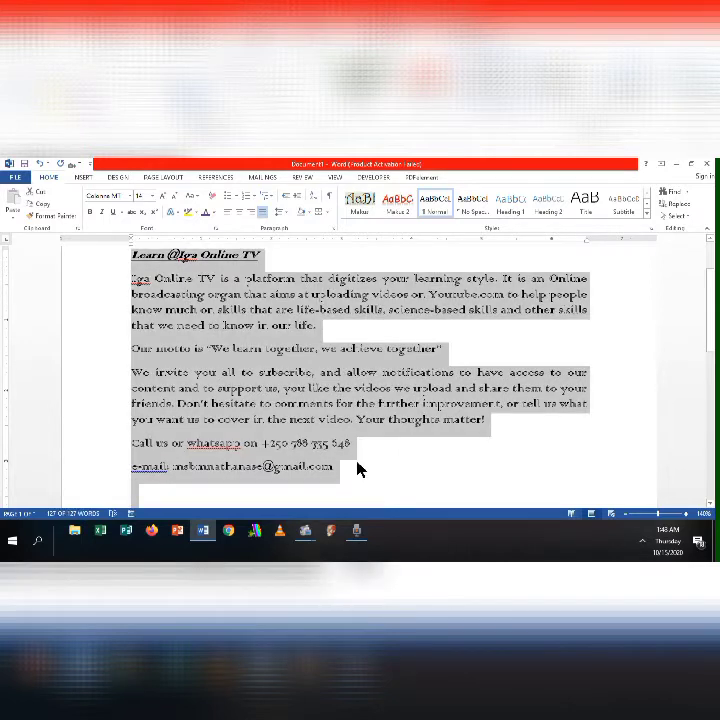
left_click(387, 403)
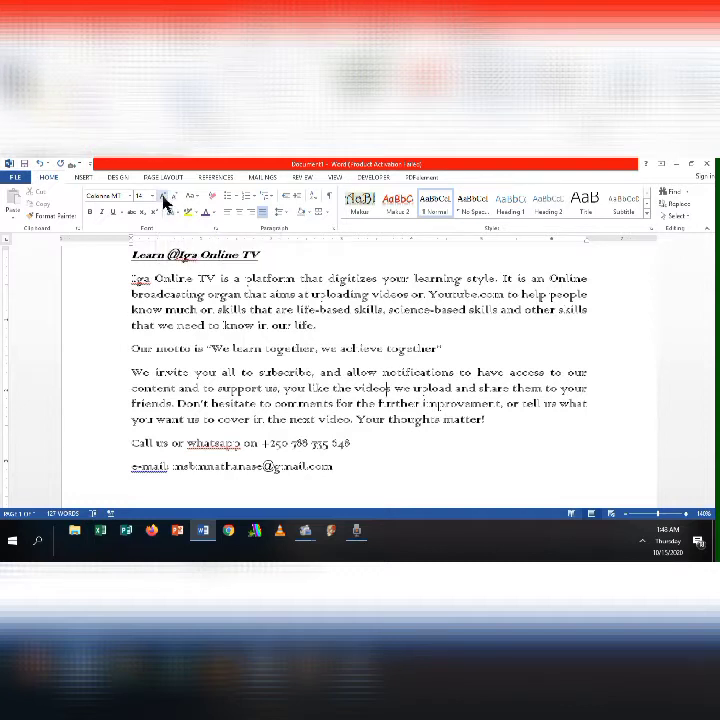
left_click(130, 197)
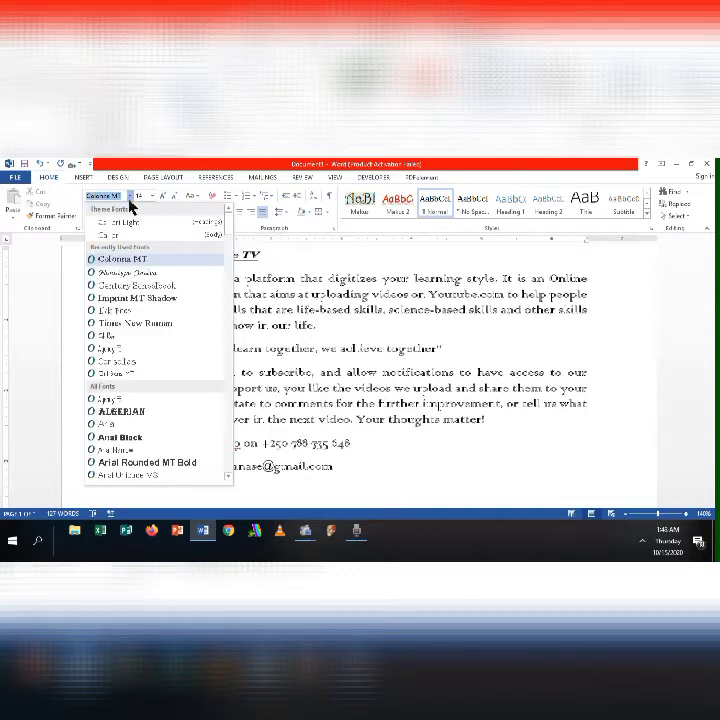
left_click(153, 198)
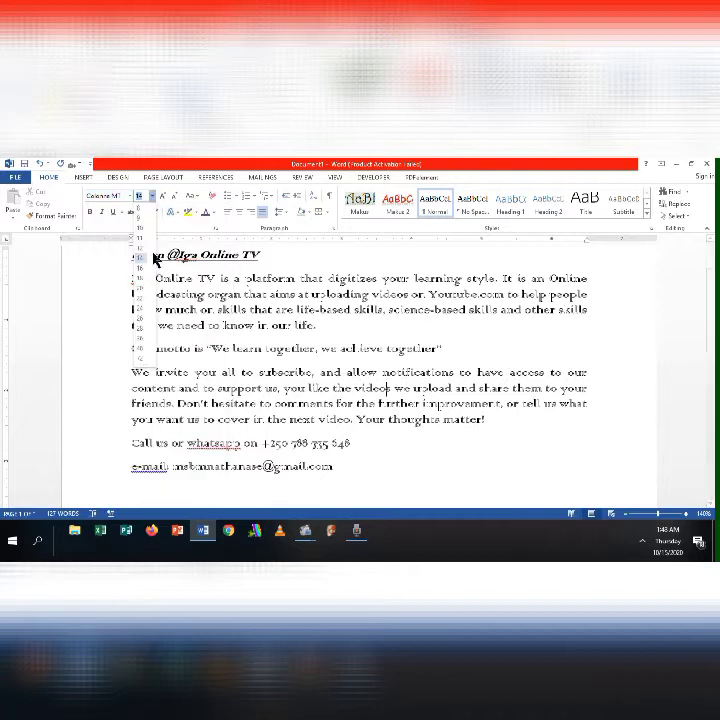
left_click(143, 234)
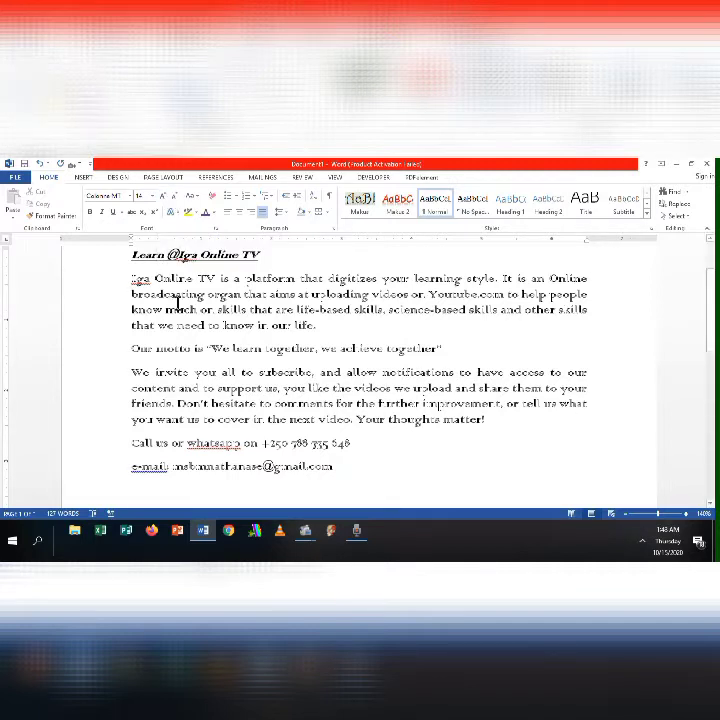
key("ctrl+a")
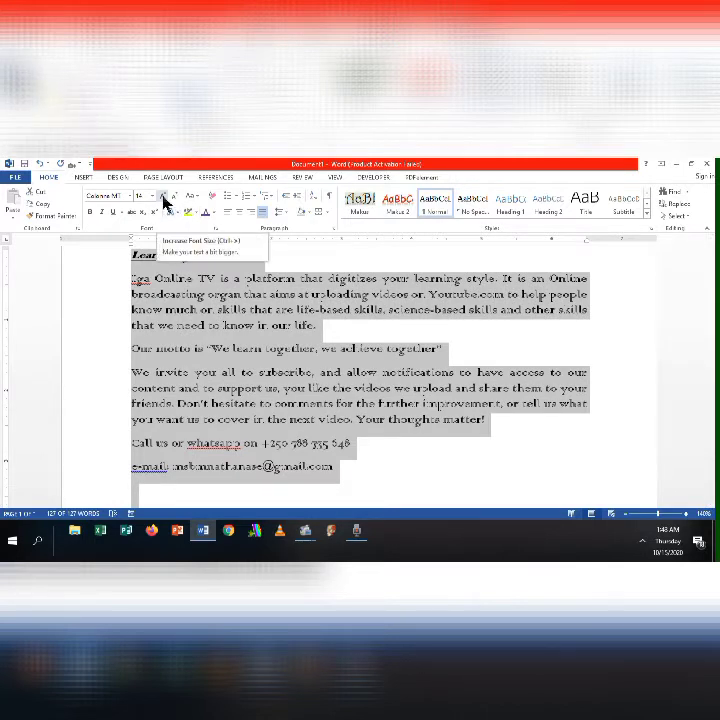
left_click(163, 198)
left_click(163, 198)
left_click(163, 198)
left_click(163, 198)
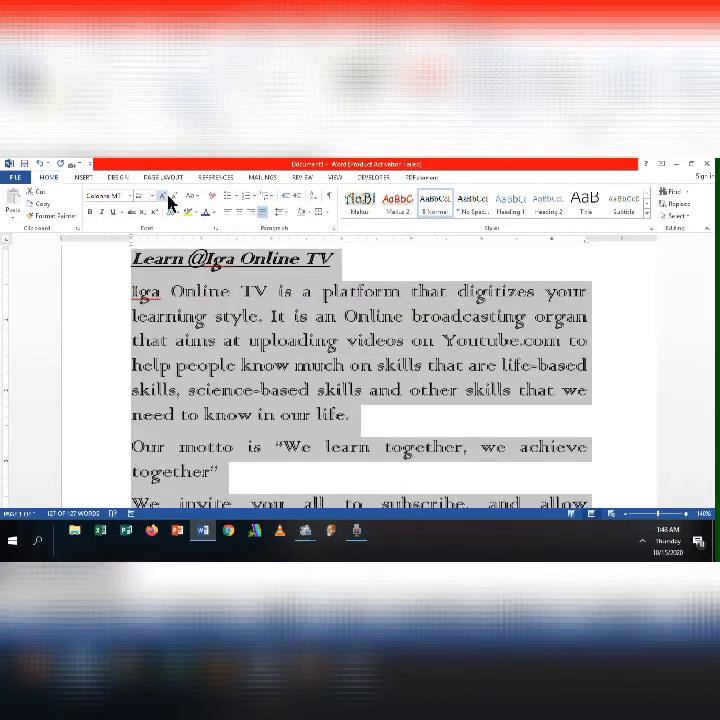
left_click(172, 201)
left_click(172, 201)
left_click(172, 201)
left_click(172, 201)
left_click(172, 201)
left_click(172, 201)
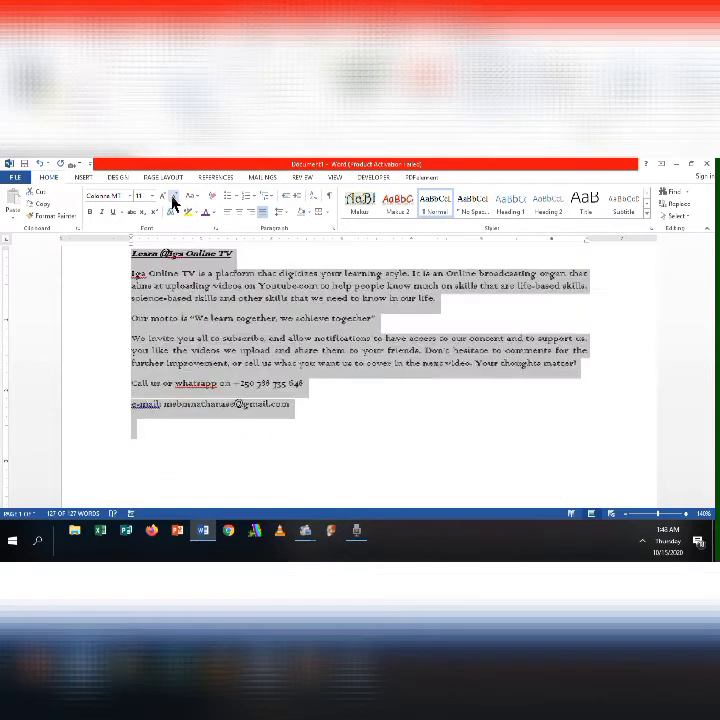
left_click(172, 201)
left_click(172, 201)
left_click(172, 199)
left_click(172, 199)
left_click(172, 199)
left_click(172, 199)
left_click(172, 199)
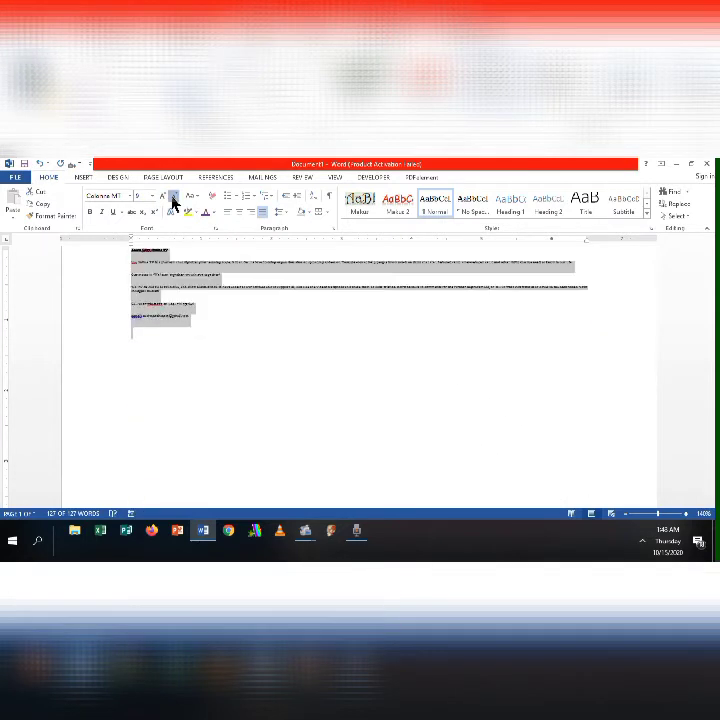
left_click(172, 199)
left_click(172, 199)
left_click(172, 199)
left_click(163, 198)
left_click(163, 198)
left_click(163, 198)
left_click(163, 198)
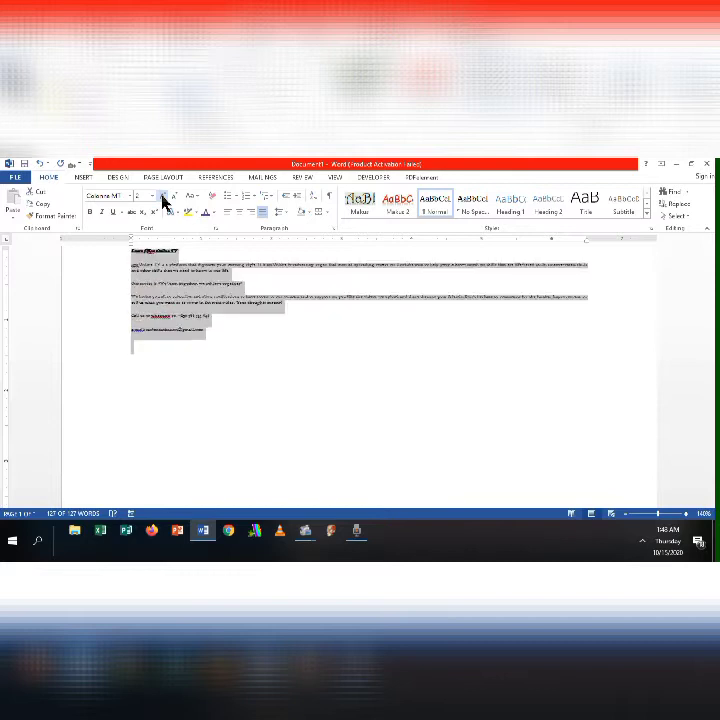
left_click(163, 198)
left_click(163, 198)
left_click(163, 198)
left_click(163, 198)
left_click(163, 198)
left_click(163, 198)
left_click(163, 198)
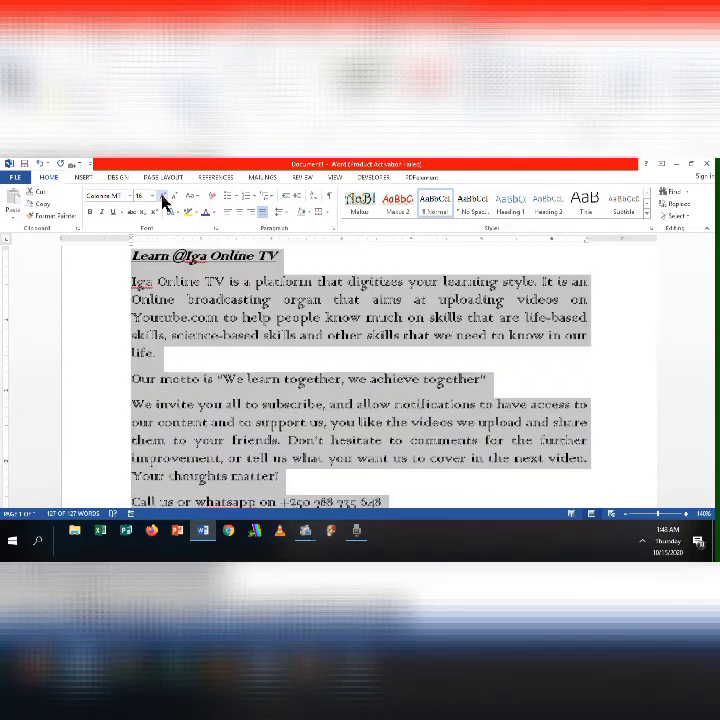
left_click(163, 198)
left_click(172, 199)
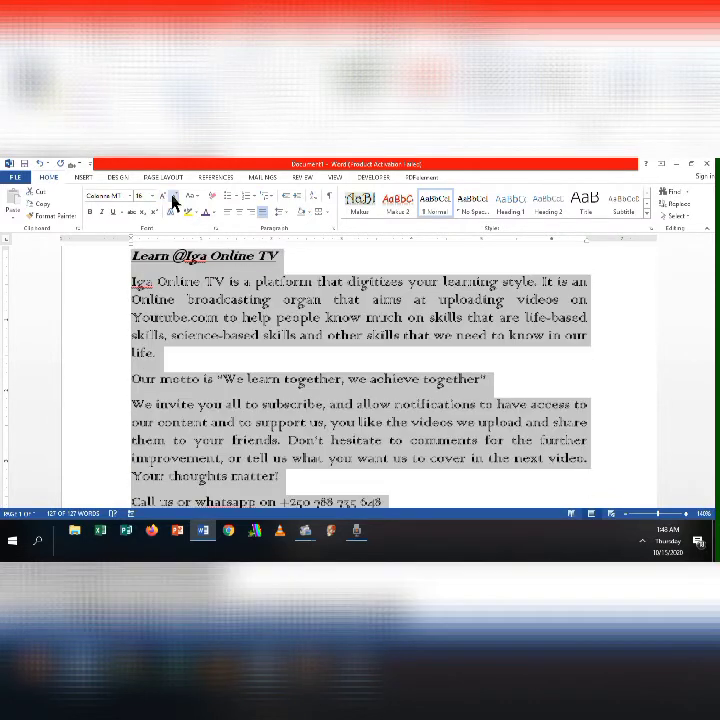
left_click(172, 199)
left_click(172, 199)
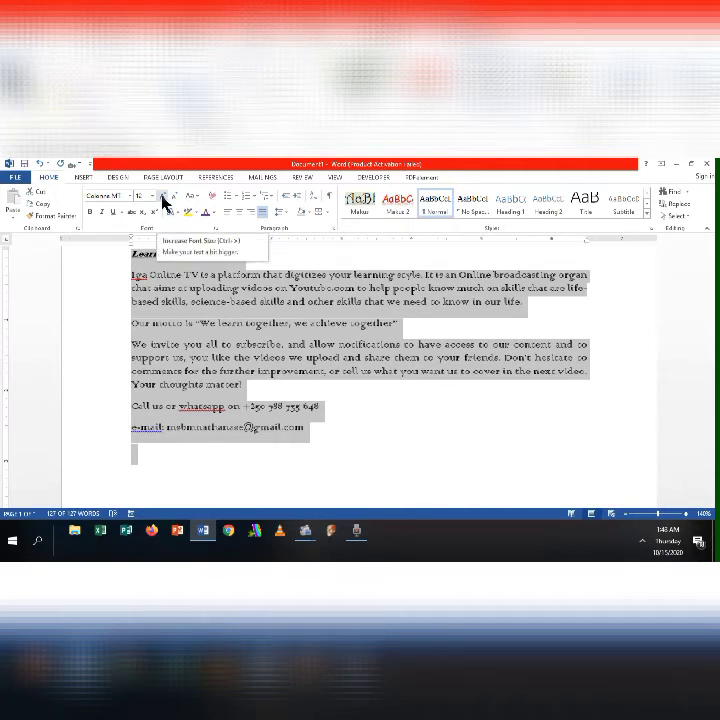
left_click(163, 198)
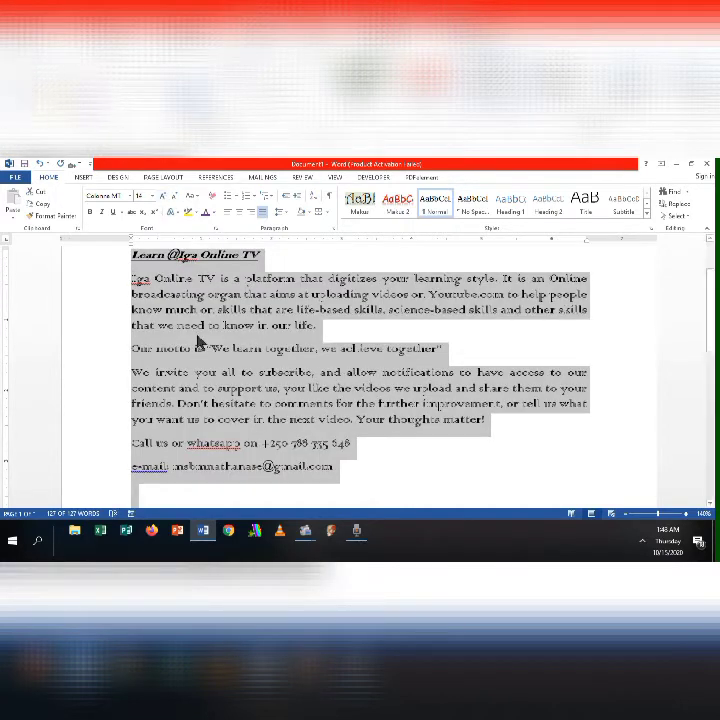
left_click(202, 336)
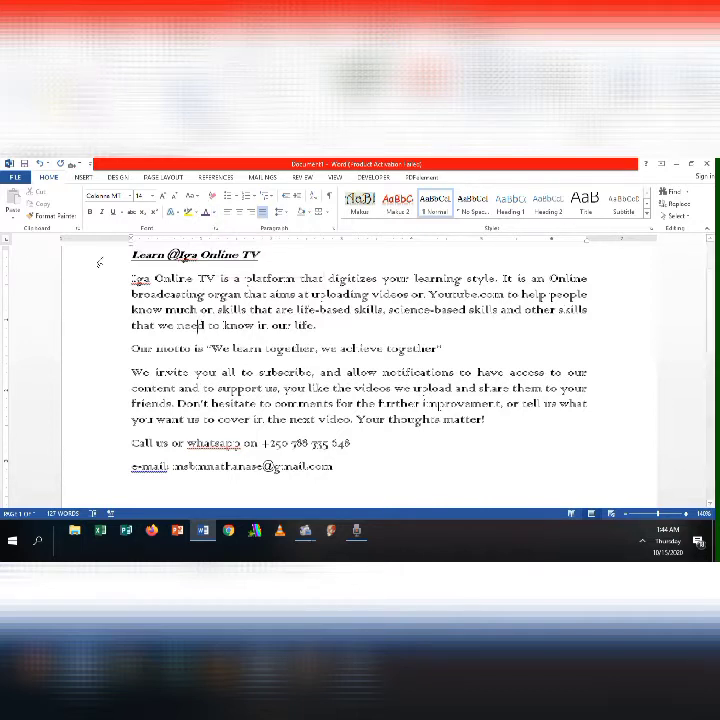
left_click_drag(132, 254, 264, 254)
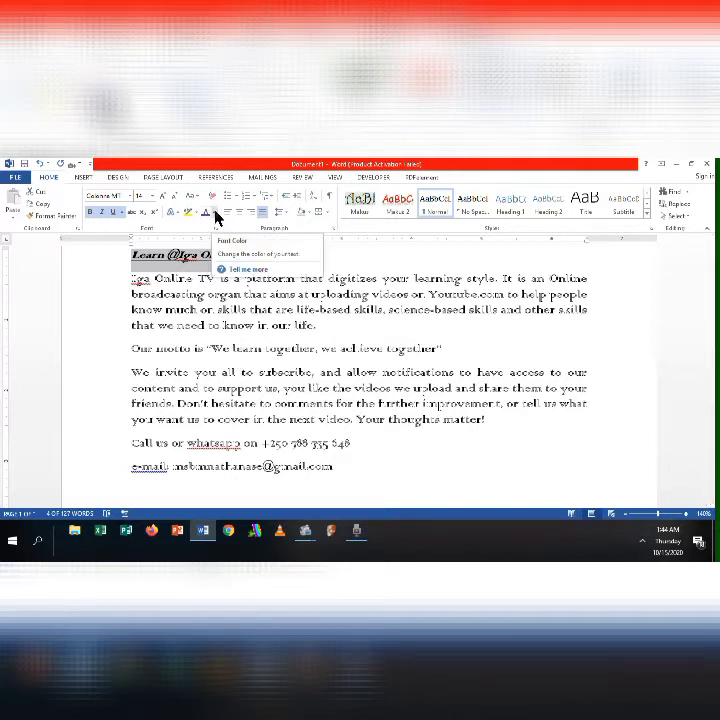
left_click(213, 214)
left_click(205, 215)
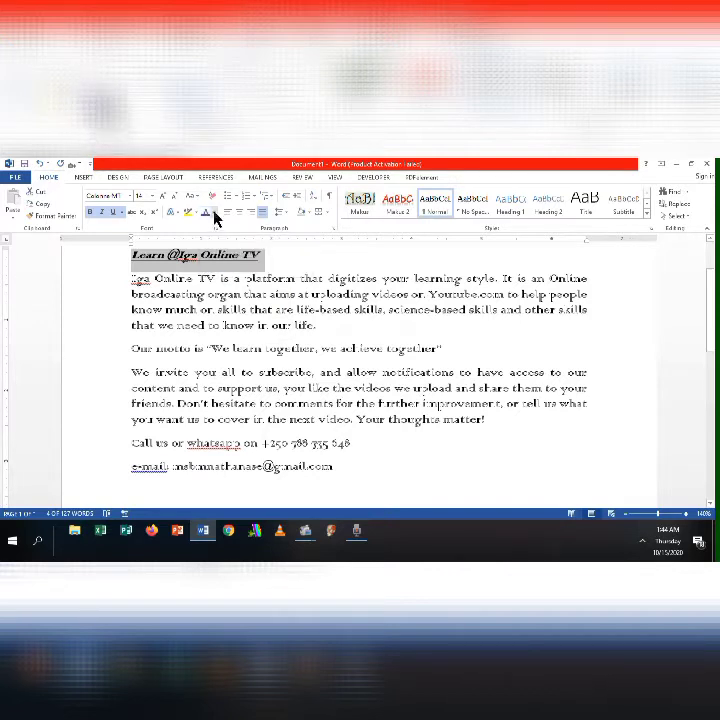
left_click(213, 214)
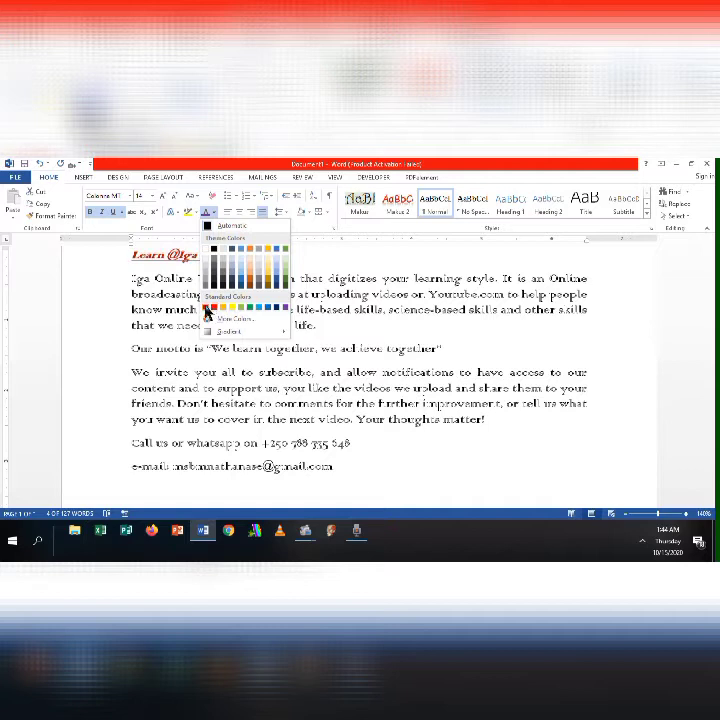
left_click(206, 311)
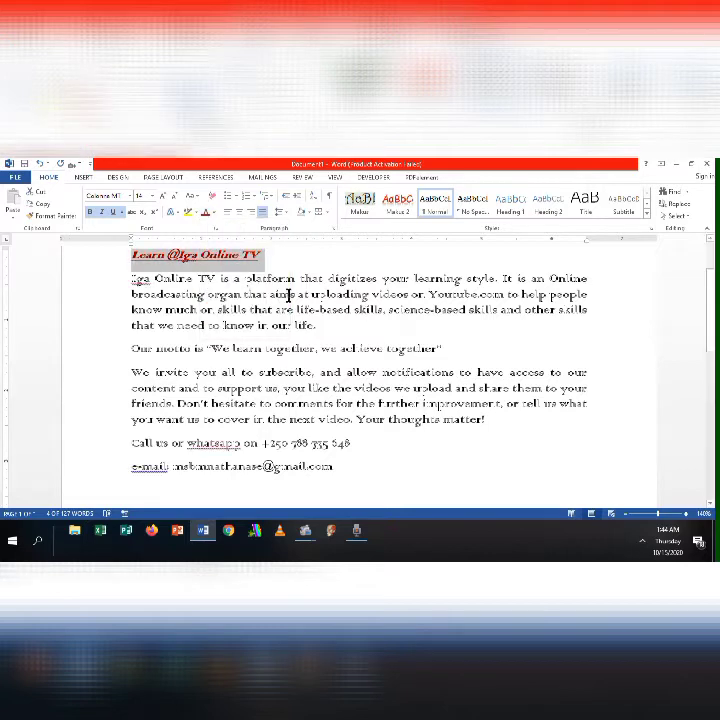
Colour the call-us and e-mail contact lines green
left_click_drag(129, 442, 343, 466)
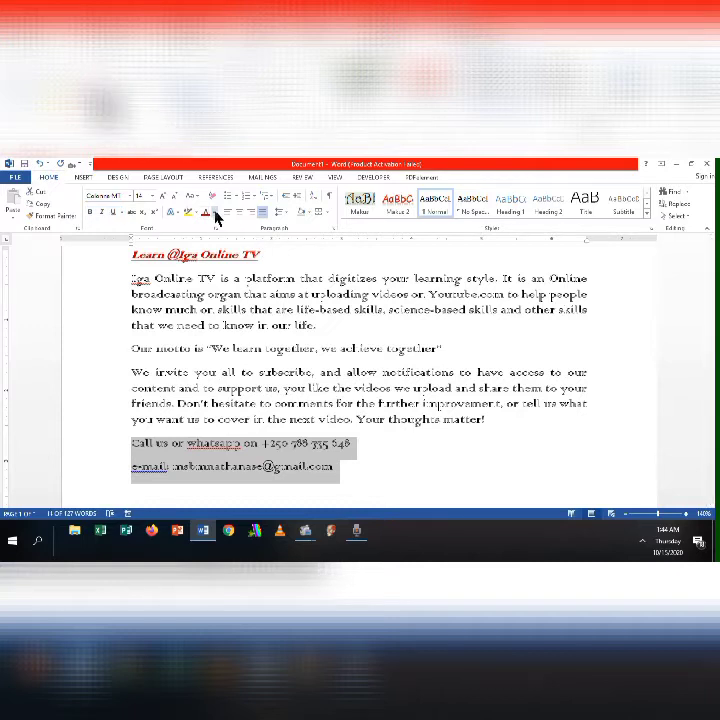
left_click(216, 218)
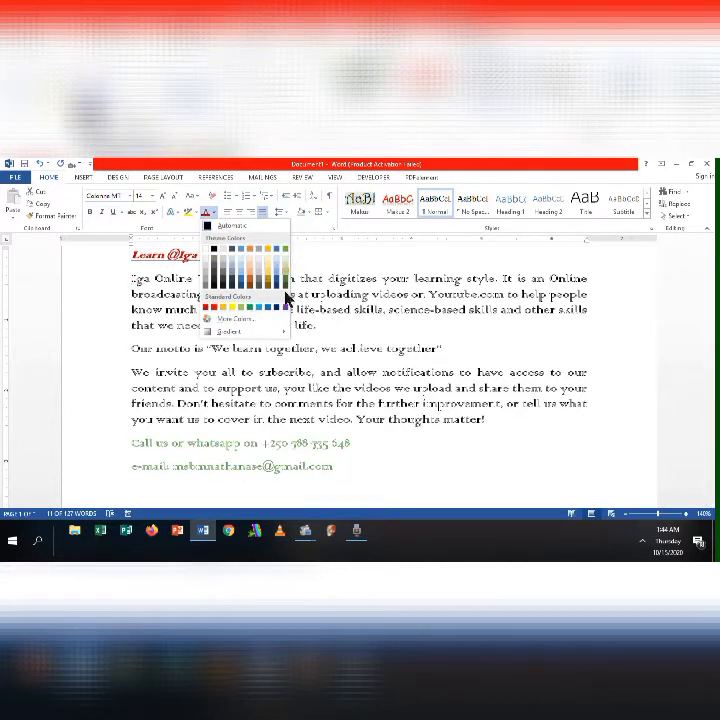
left_click(287, 292)
left_click(160, 283)
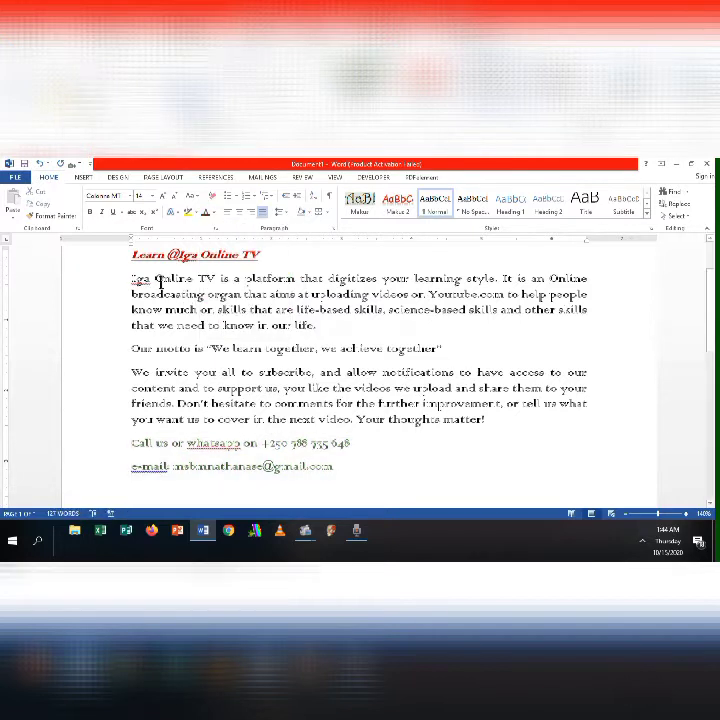
left_click(108, 258)
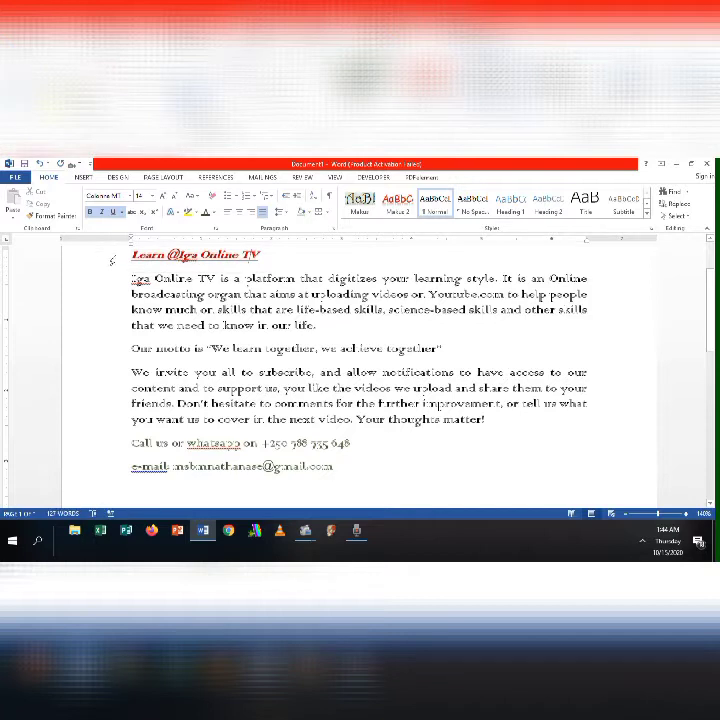
left_click(214, 212)
Open the Custom tab of the Colors dialog for the title's red text colour
left_click(241, 320)
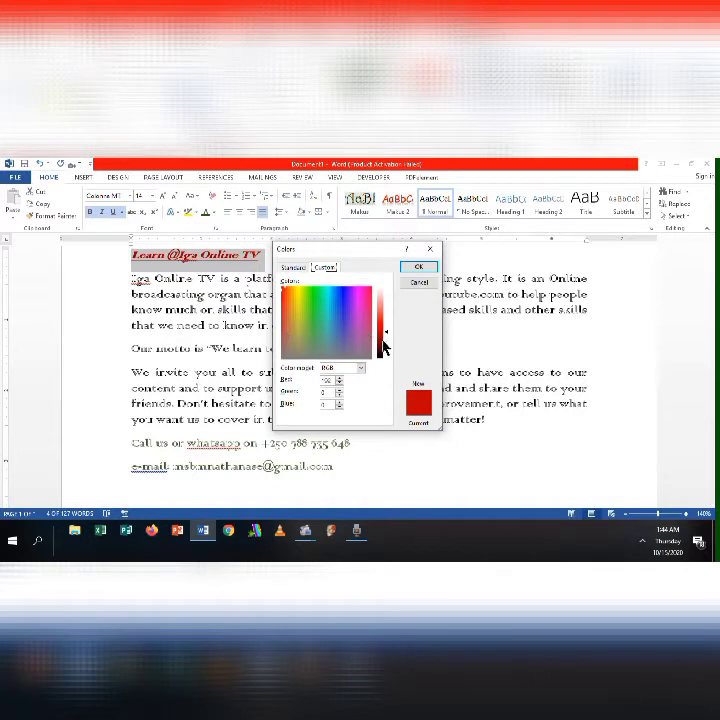
left_click(430, 251)
left_click(215, 215)
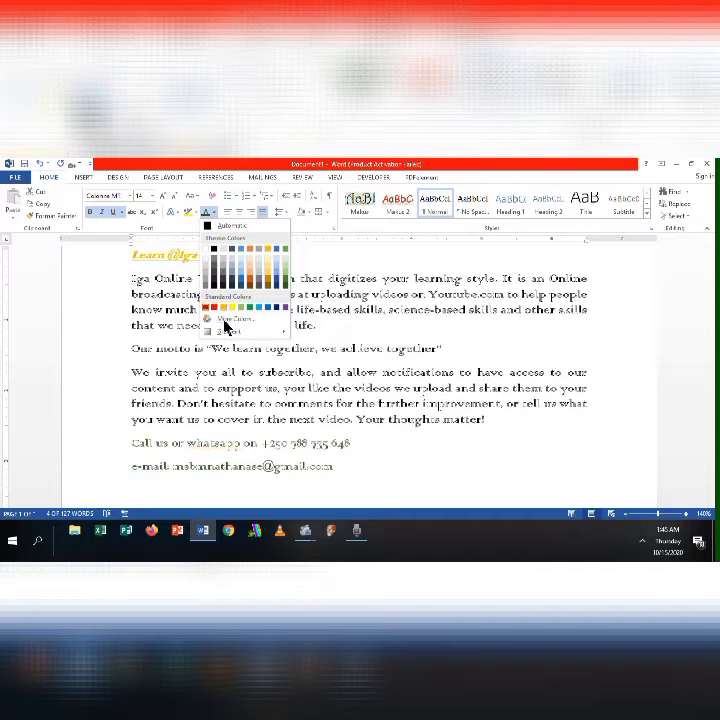
left_click(225, 318)
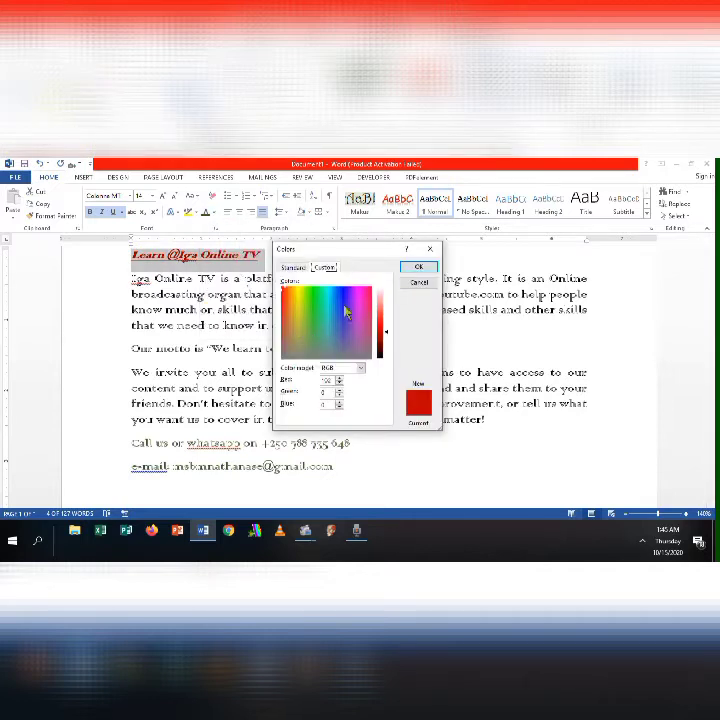
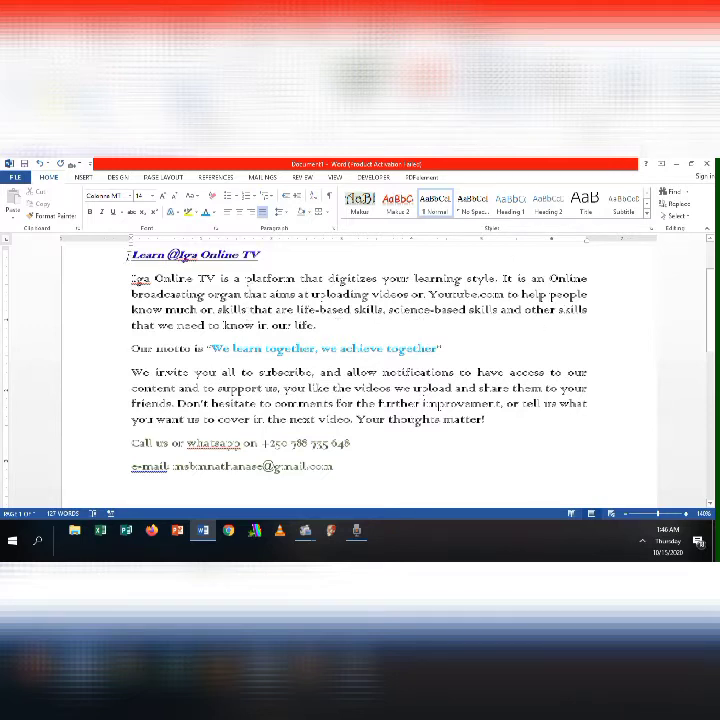
left_click_drag(130, 255, 259, 254)
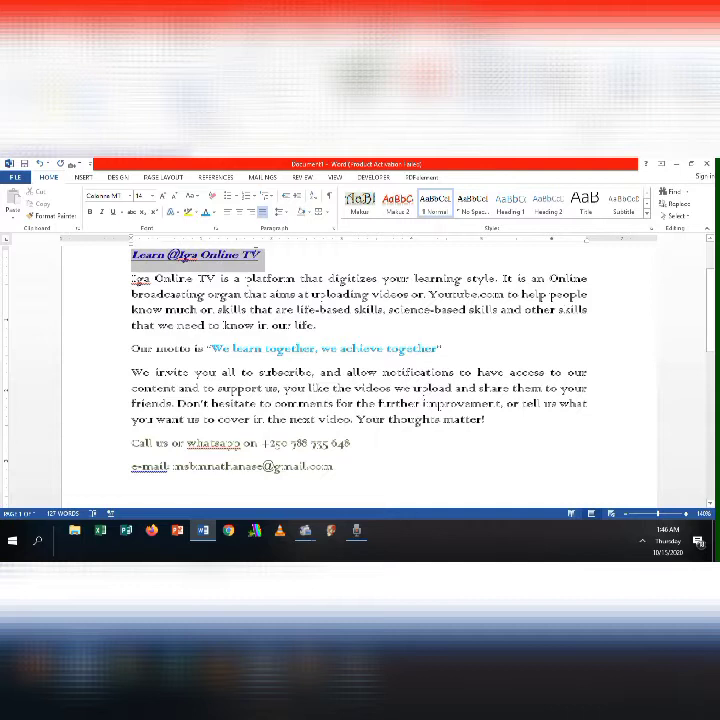
left_click(262, 256)
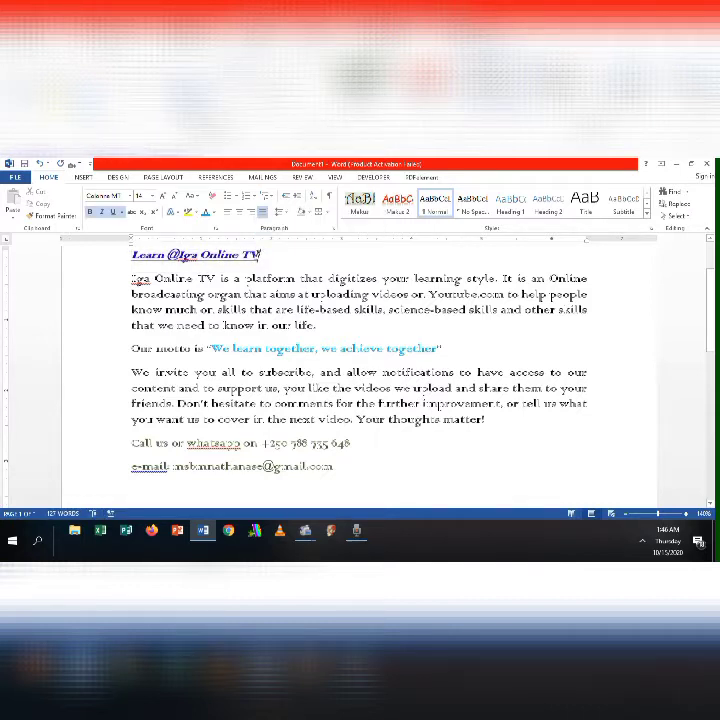
double_click(251, 255)
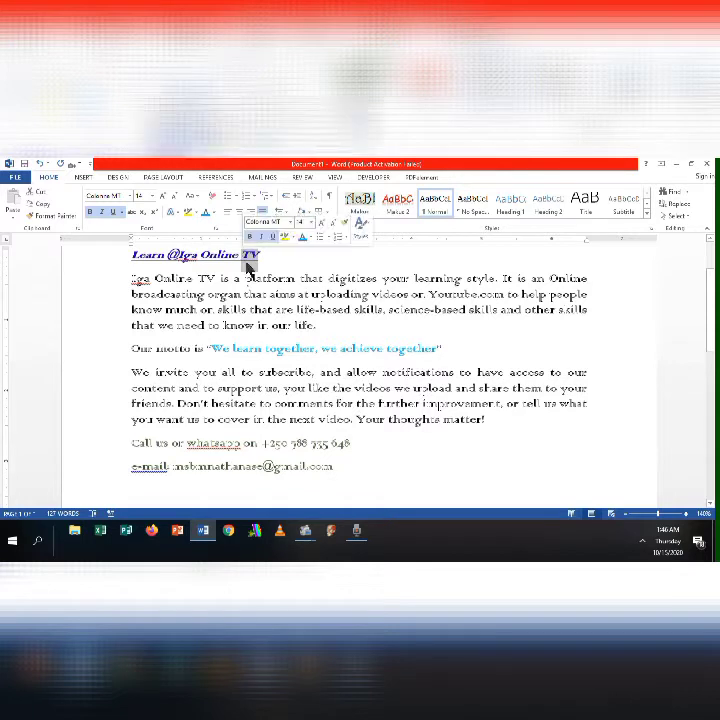
left_click(262, 294)
left_click_drag(127, 283, 409, 507)
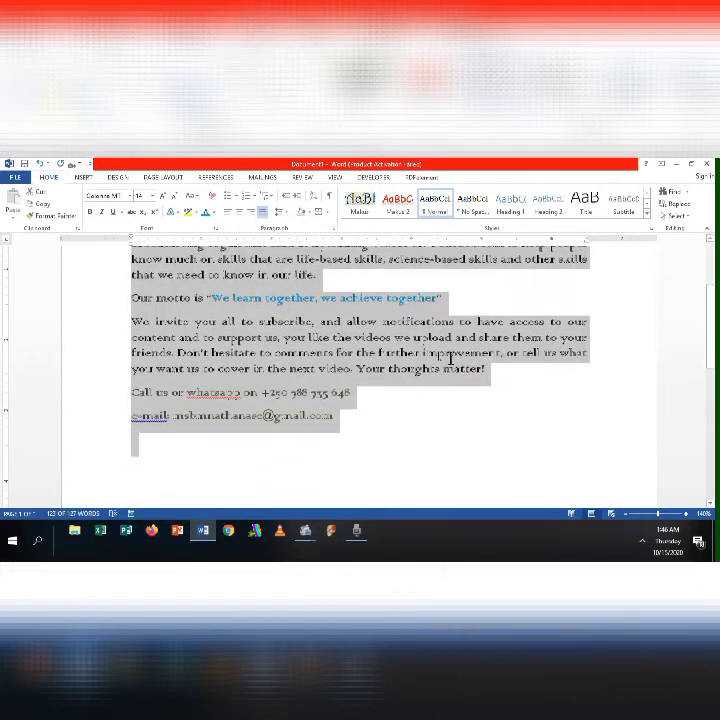
key("Right")
scroll(360, 375, "down", 3)
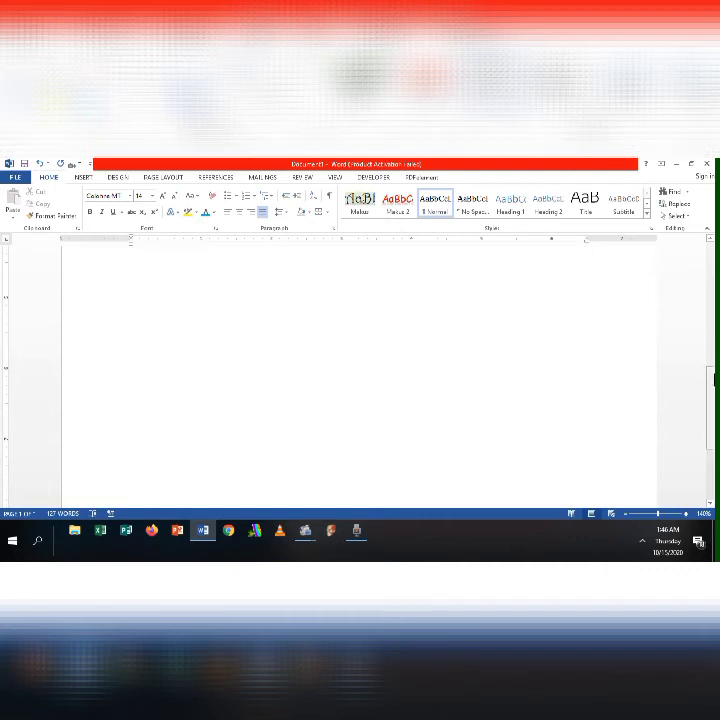
scroll(360, 375, "up", 3)
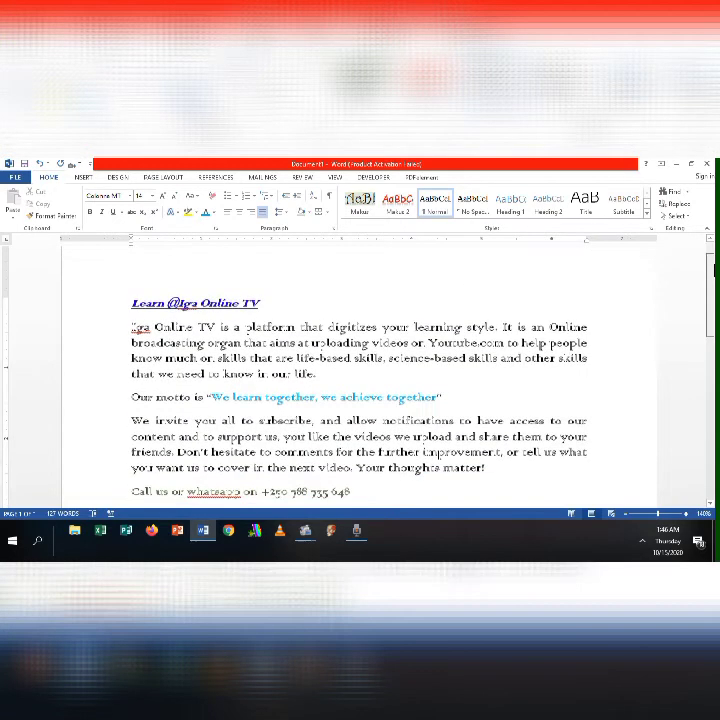
scroll(713, 281, "down", 1)
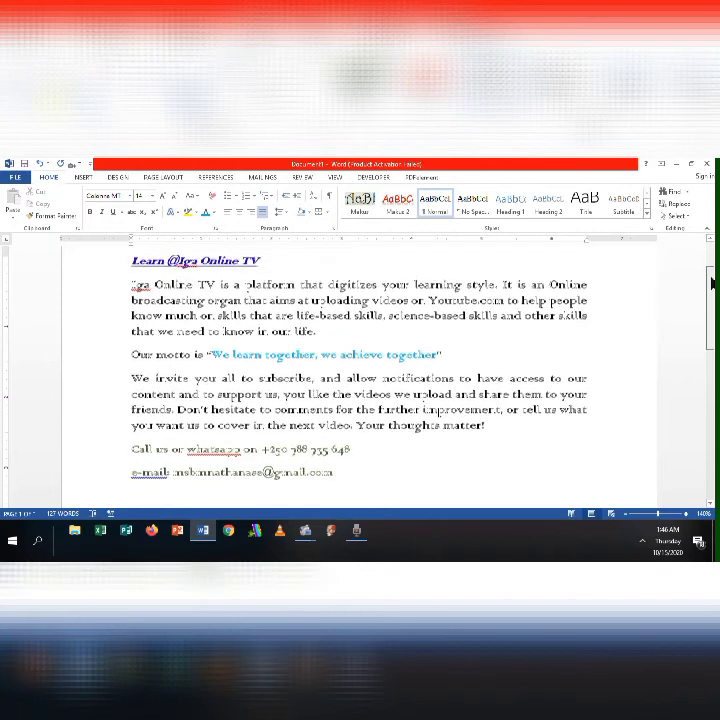
scroll(713, 281, "up", 1)
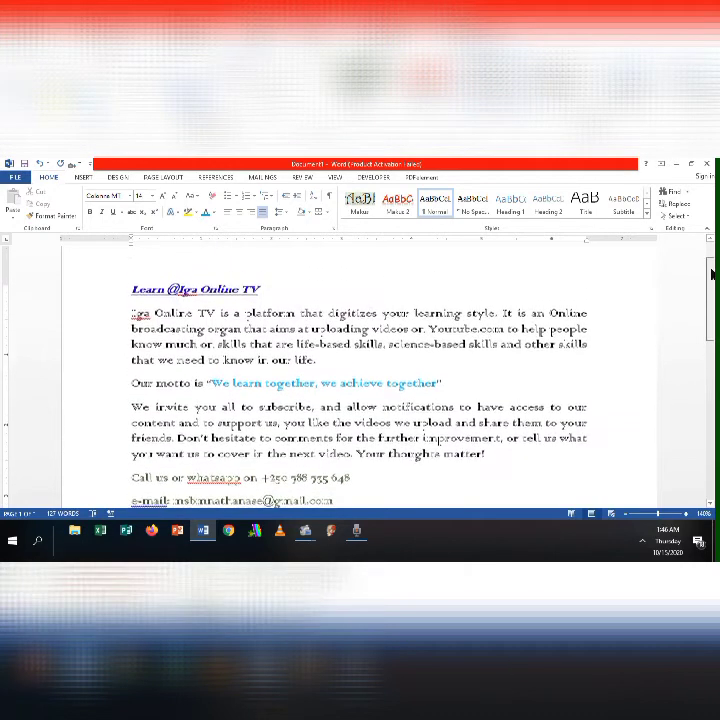
left_click_drag(262, 285, 131, 285)
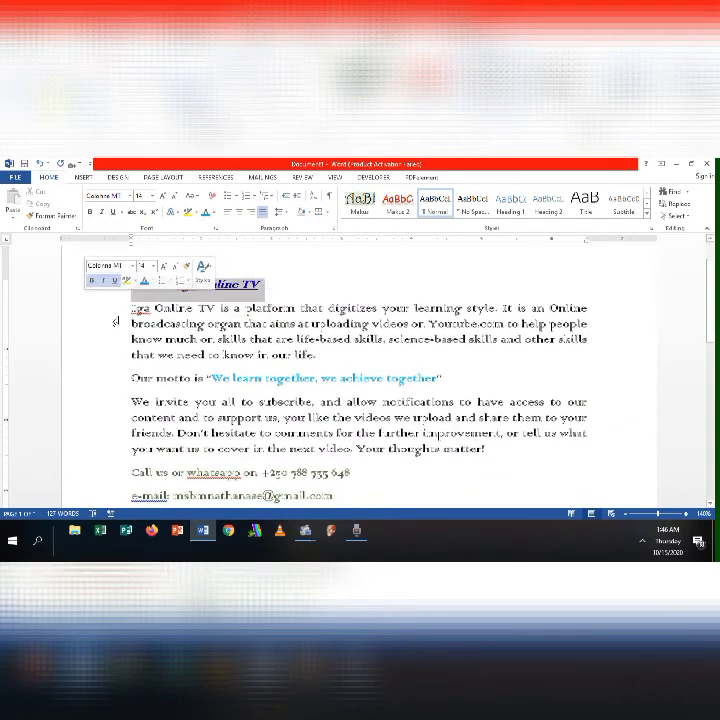
triple_click(161, 330)
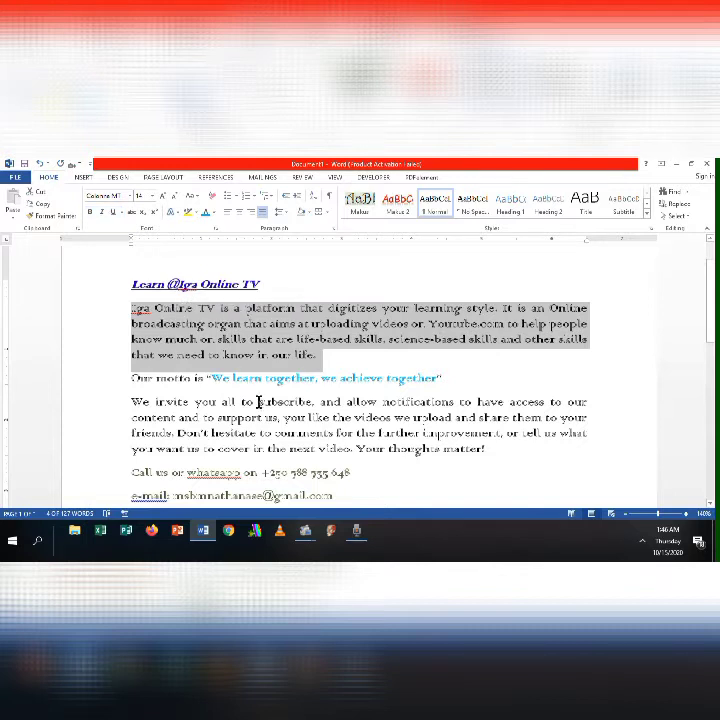
left_click(385, 356)
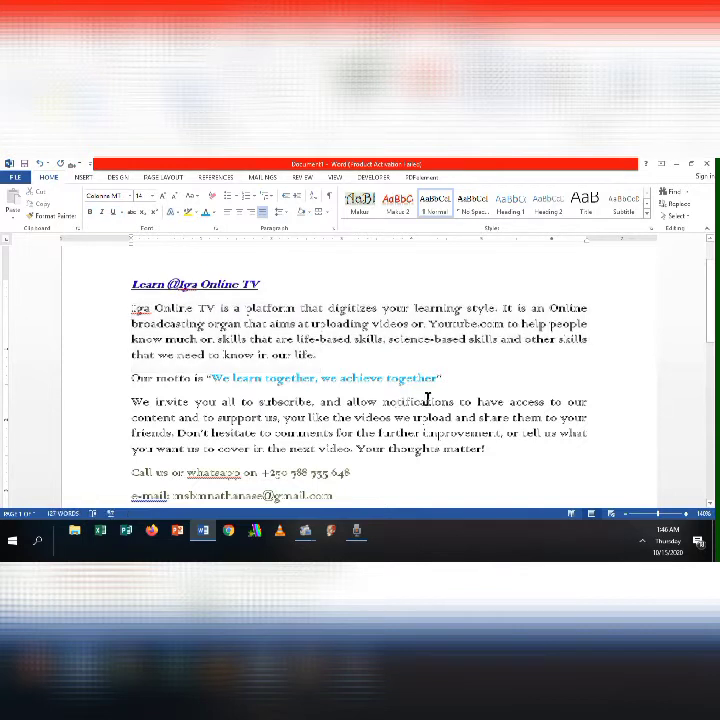
double_click(232, 285)
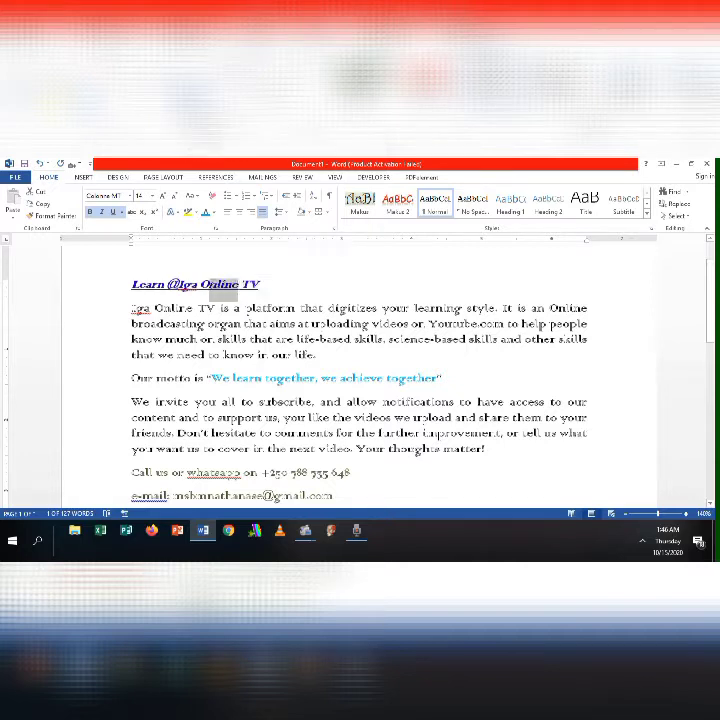
left_click(513, 328)
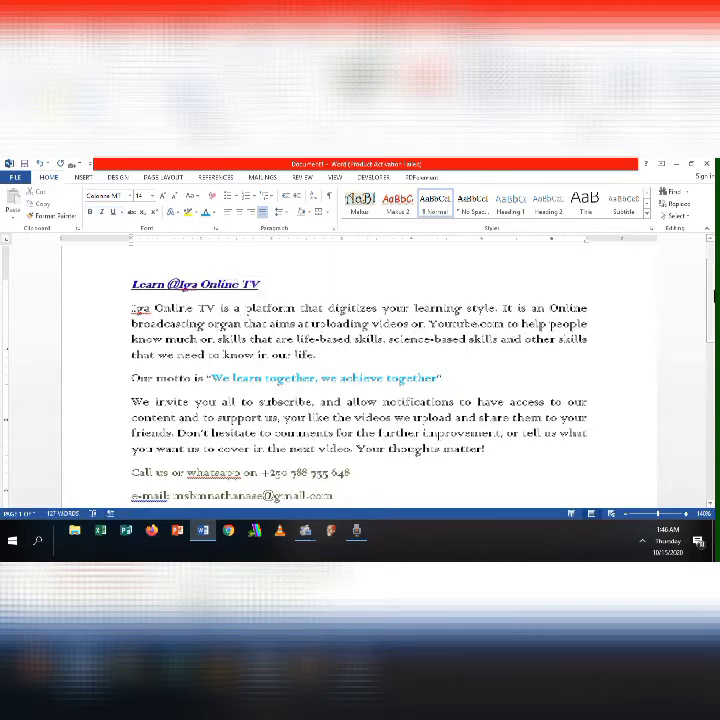
scroll(678, 297, "down", 2)
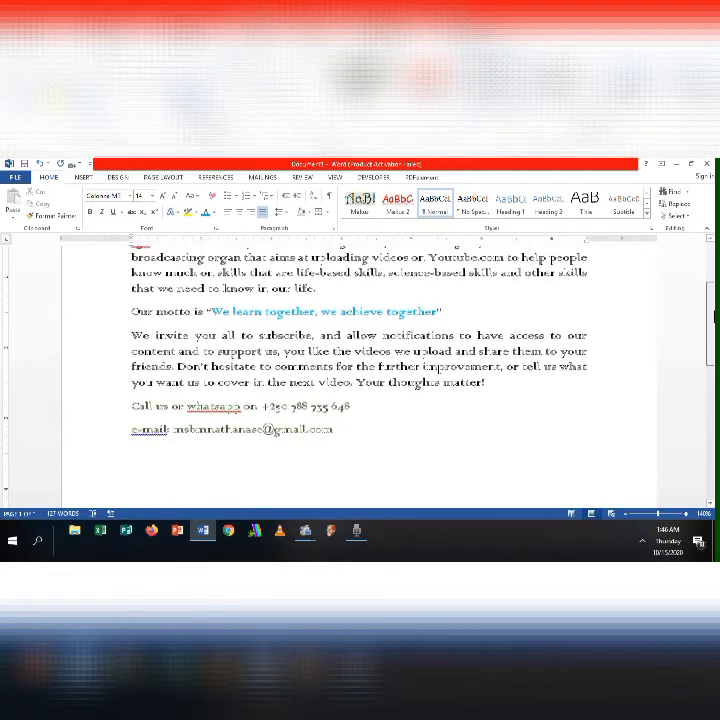
scroll(709, 294, "up", 2)
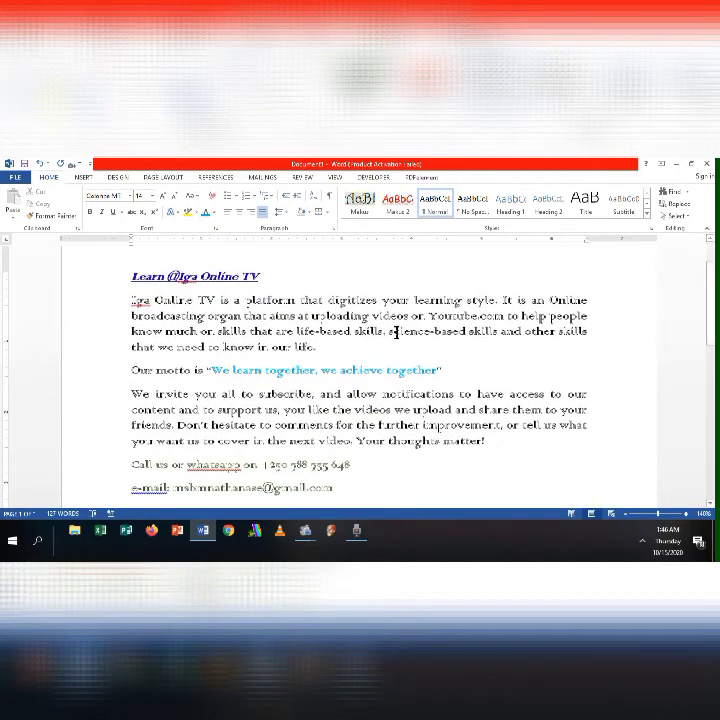
left_click(107, 280)
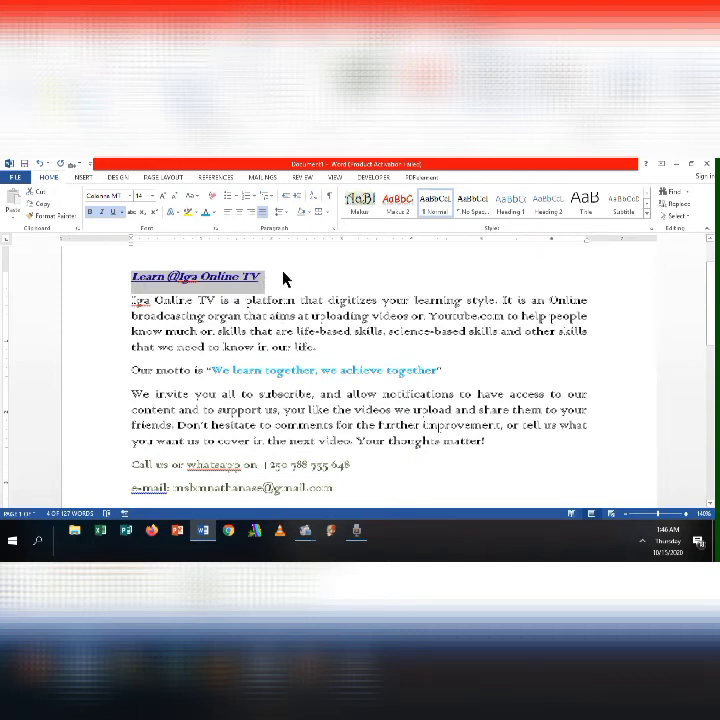
left_click(285, 280)
key("BackSpace")
key("BackSpace")
key("BackSpace")
key("BackSpace")
key("BackSpace")
key("BackSpace")
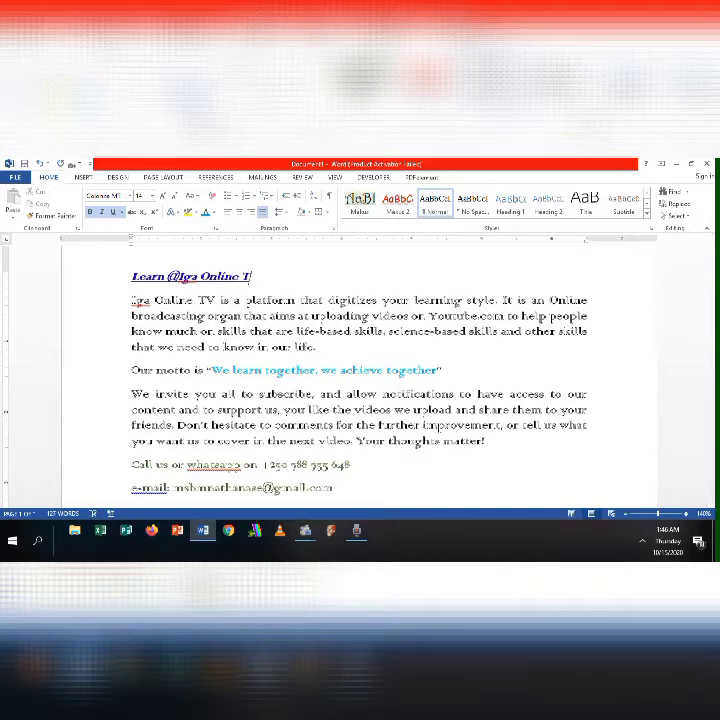
left_click(100, 284)
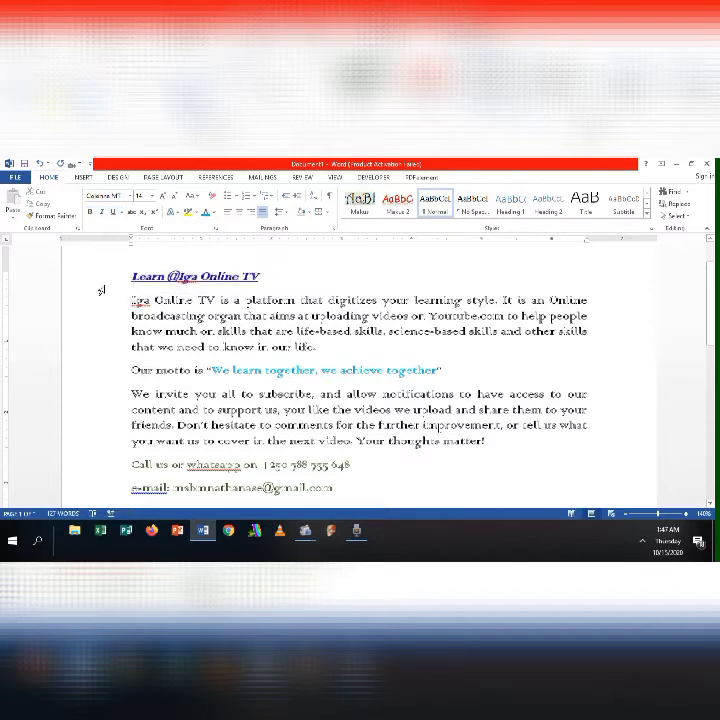
left_click(118, 283)
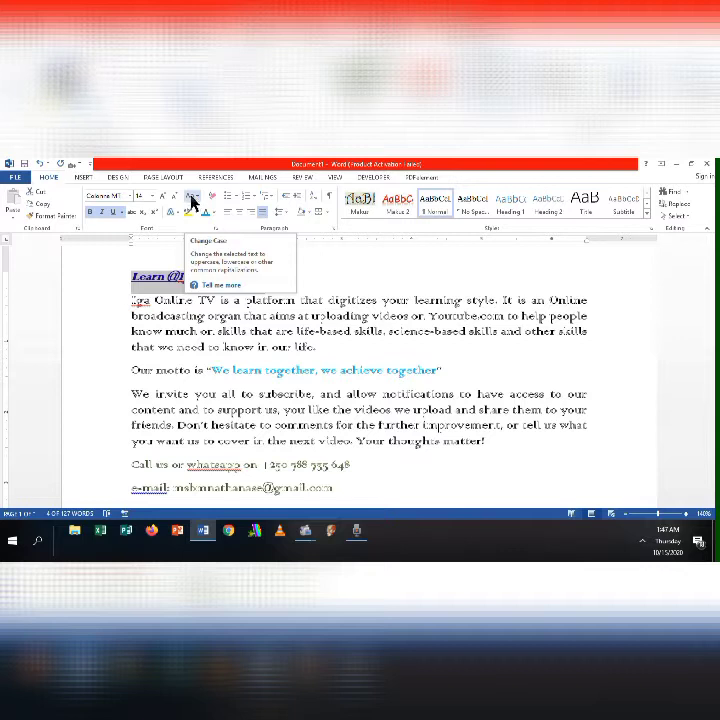
left_click(197, 196)
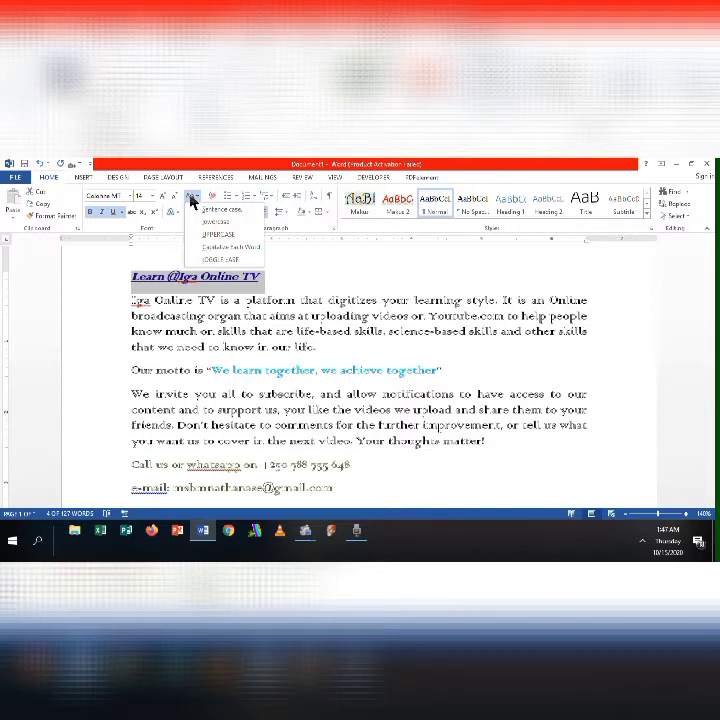
left_click(229, 238)
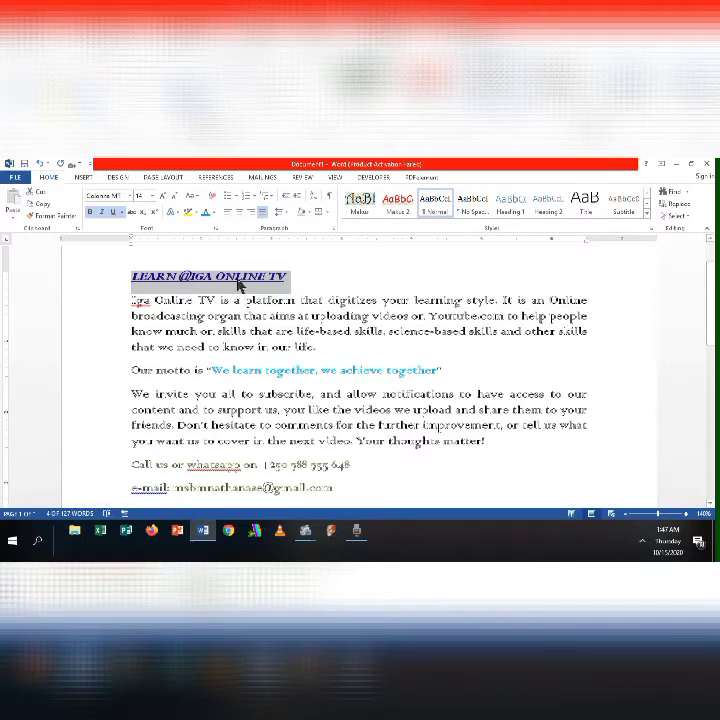
left_click(124, 274)
left_click(109, 283)
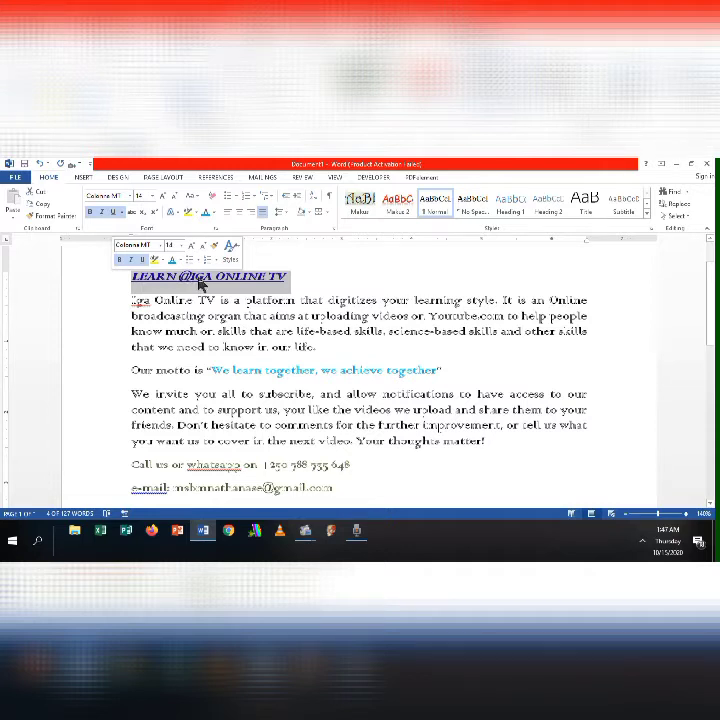
left_click(193, 195)
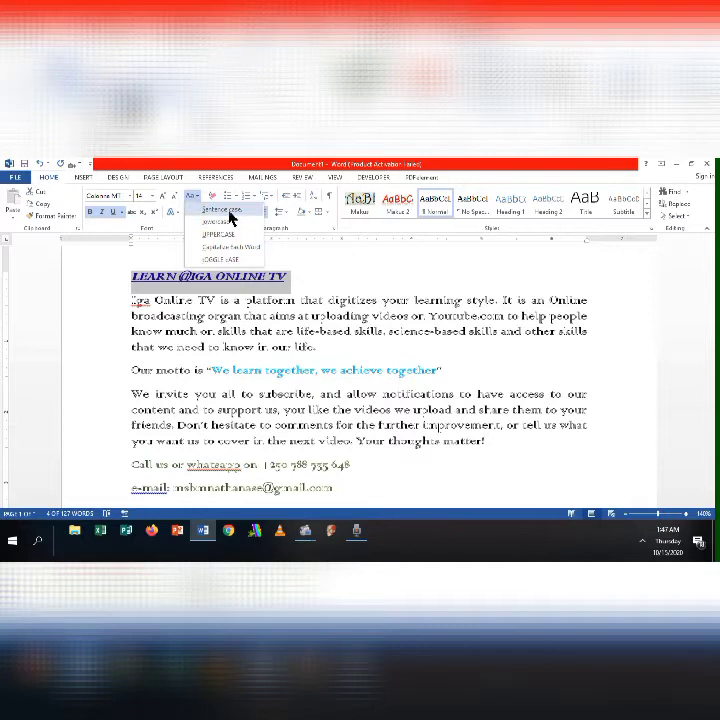
left_click(226, 210)
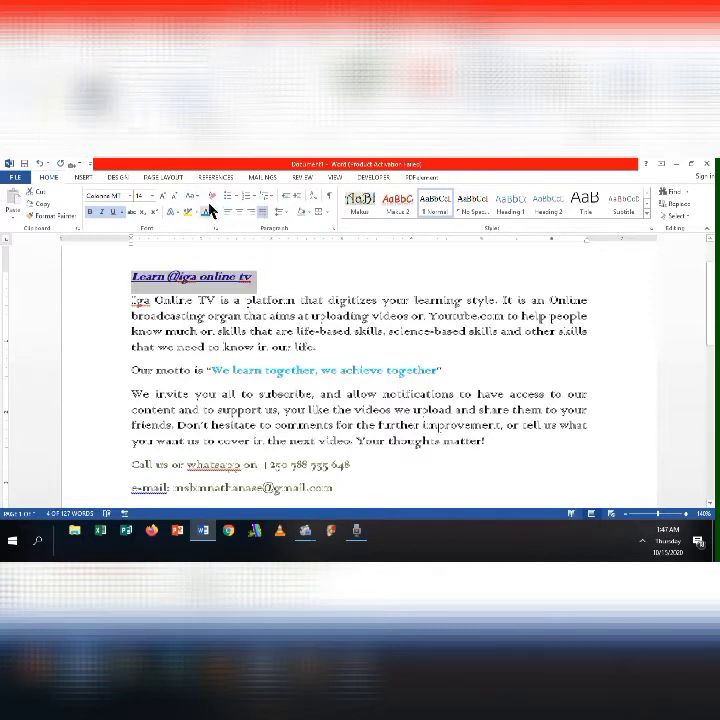
left_click(199, 197)
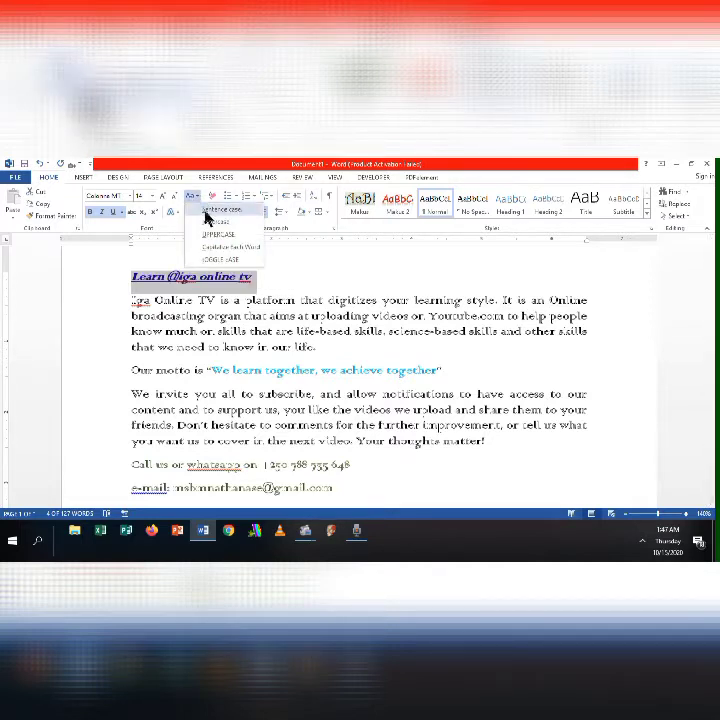
left_click(216, 224)
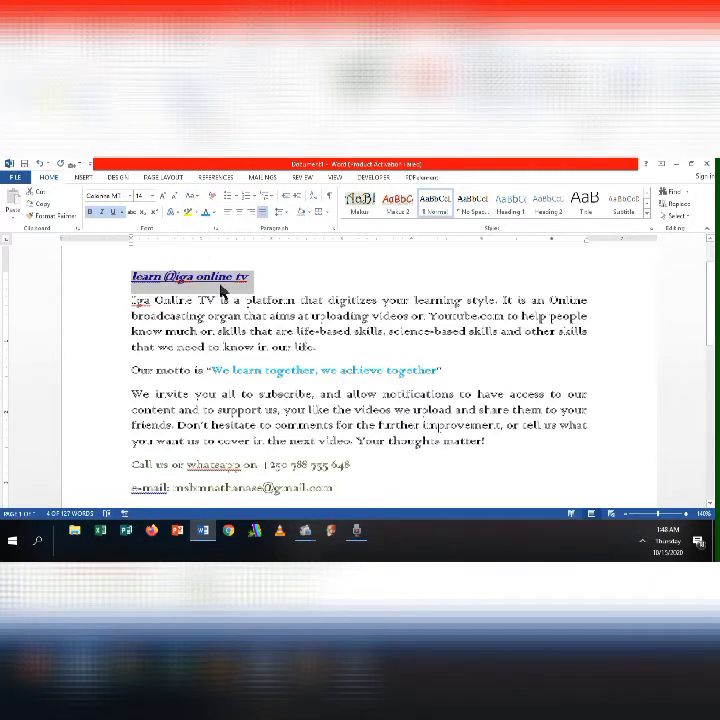
left_click(197, 197)
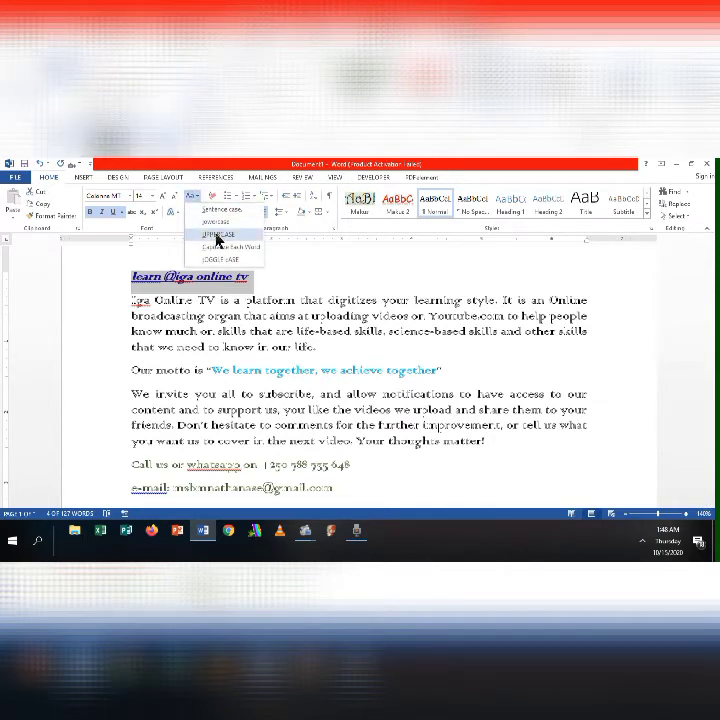
left_click(217, 236)
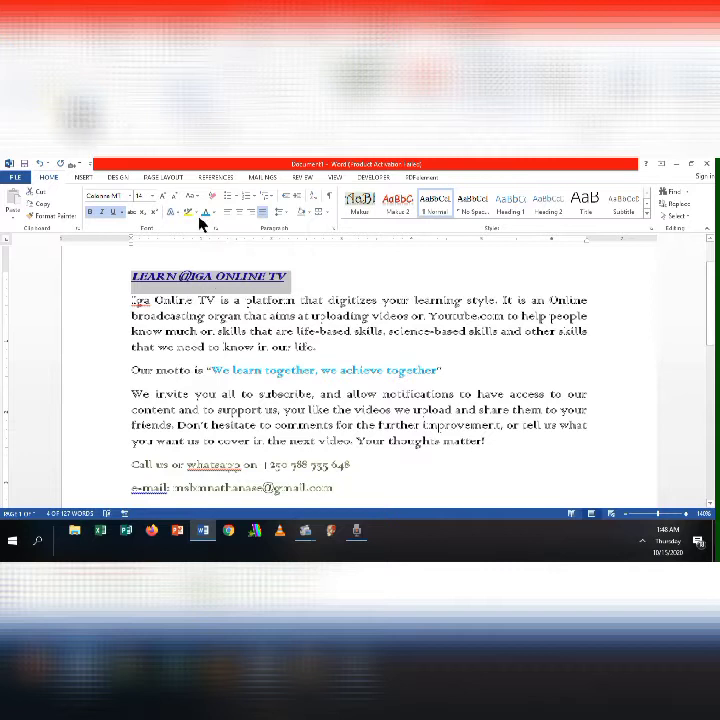
left_click(192, 196)
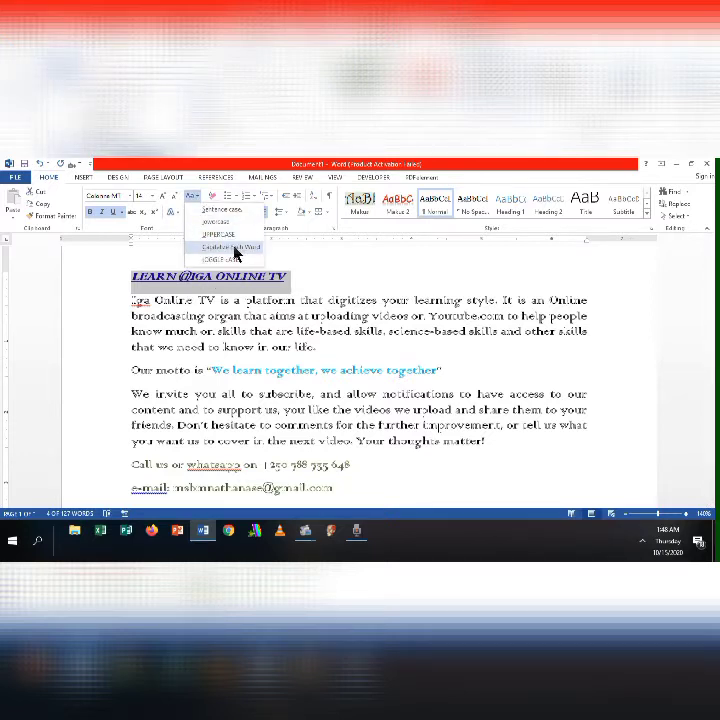
left_click(249, 317)
left_click_drag(60, 300, 62, 350)
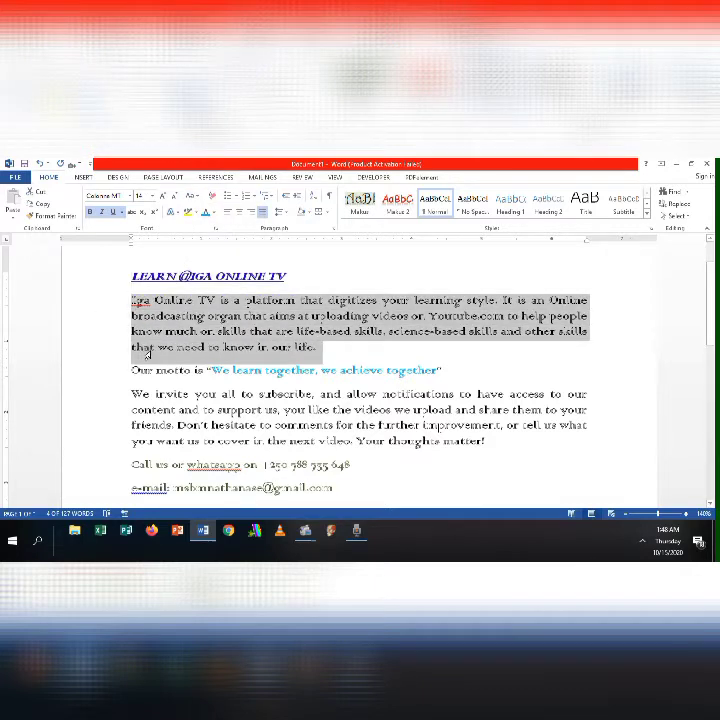
Apply Capitalize Each Word, then tOGGLE cASE, to the first body paragraph
left_click(199, 198)
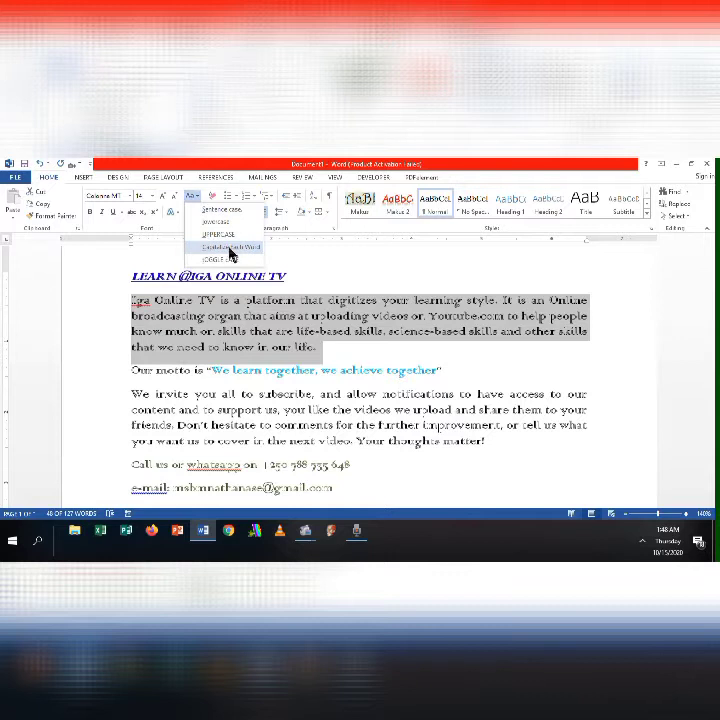
left_click(230, 254)
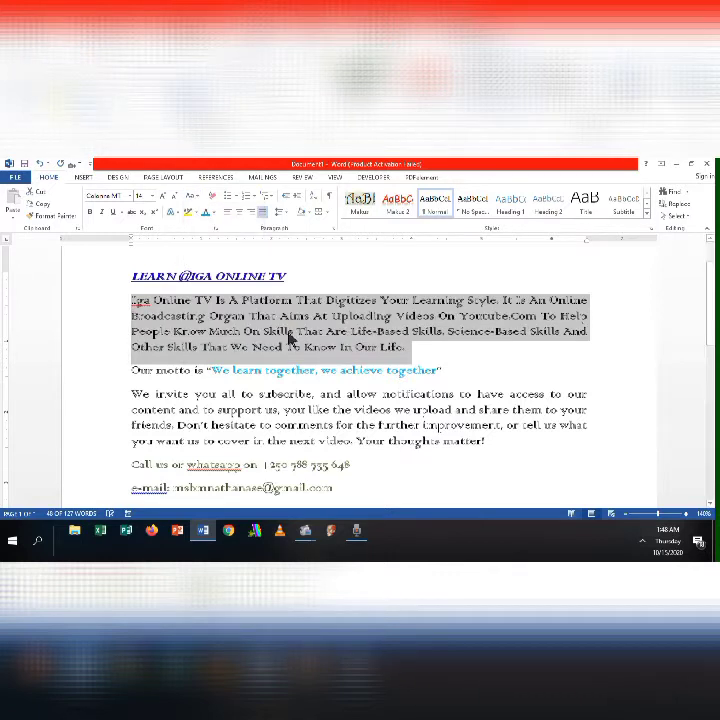
left_click(263, 322)
double_click(113, 307)
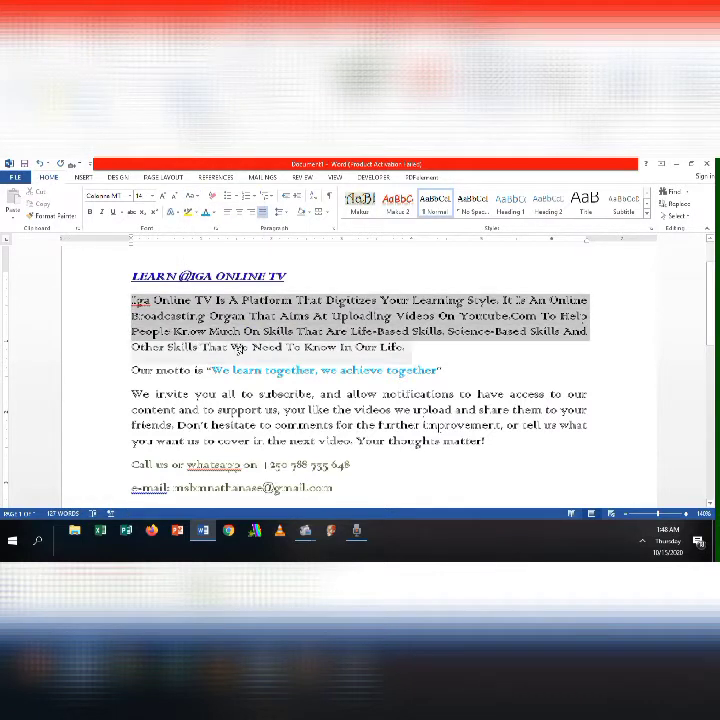
left_click(193, 195)
left_click(228, 261)
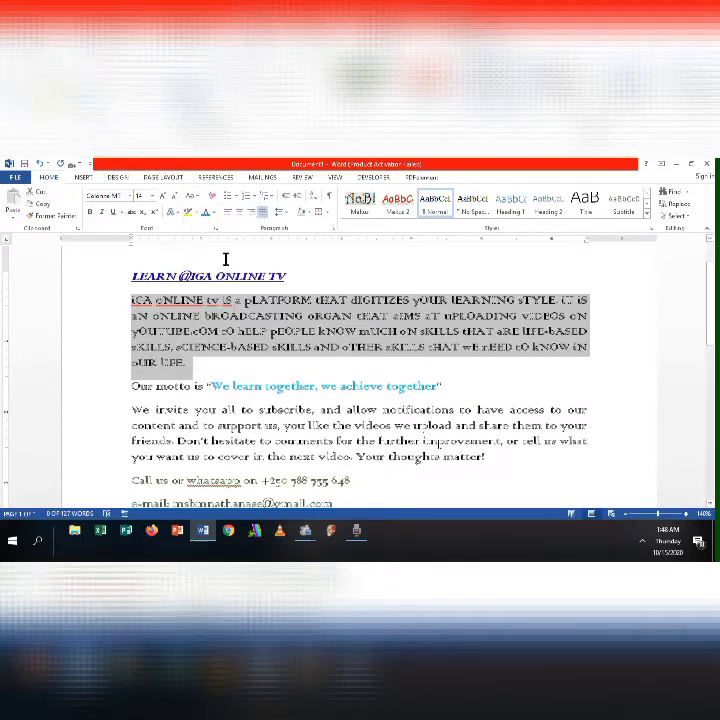
left_click(215, 325)
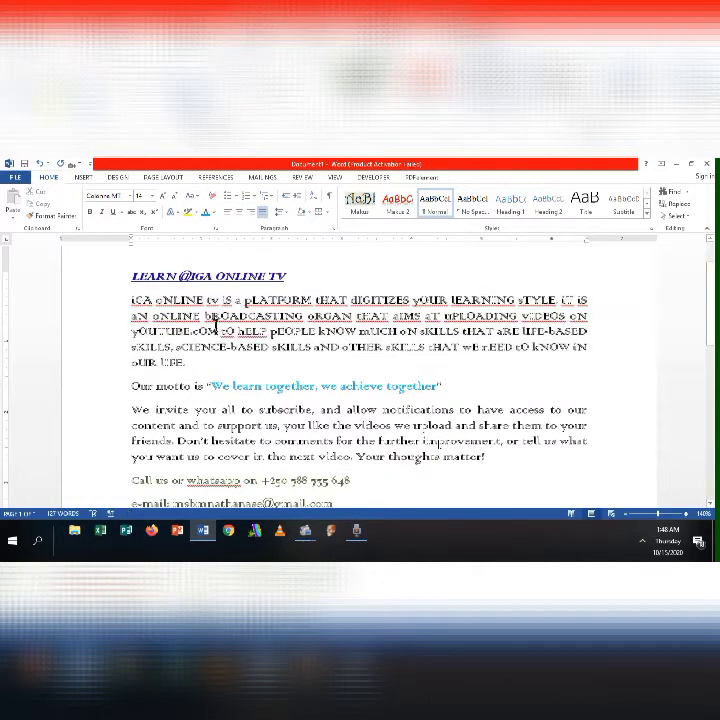
Inspect the toggled first paragraph by selecting words such as bROADCASTING and the whole paragraph
left_click_drag(206, 316, 293, 318)
left_click(152, 316)
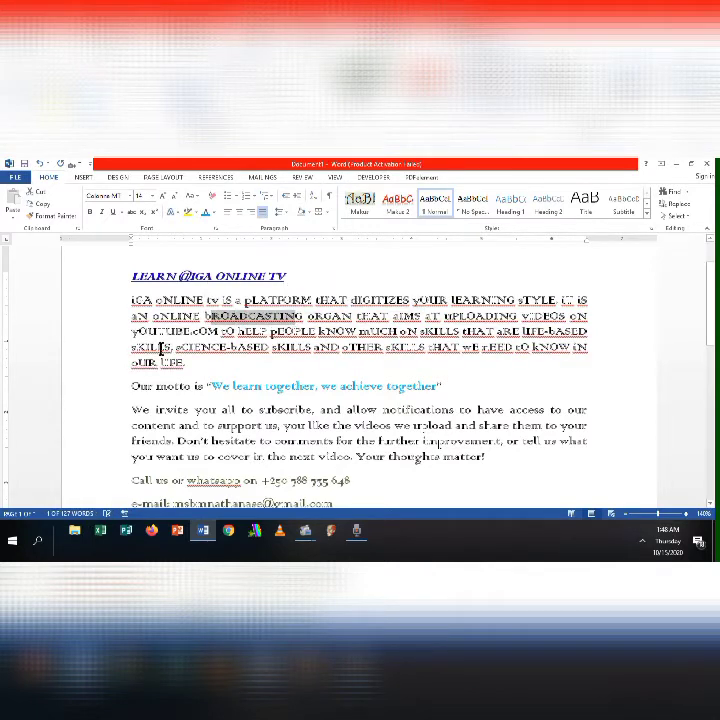
double_click(113, 303)
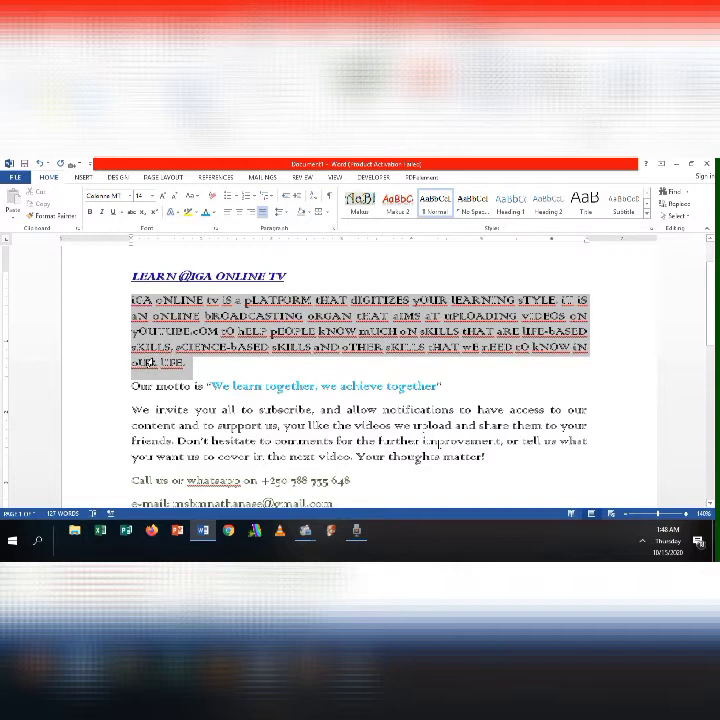
left_click(219, 409)
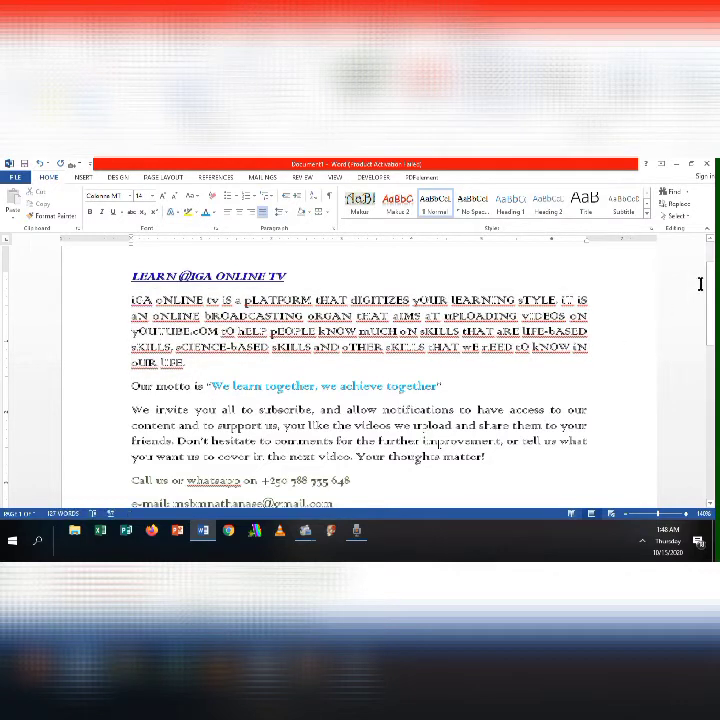
scroll(700, 284, "down", 1)
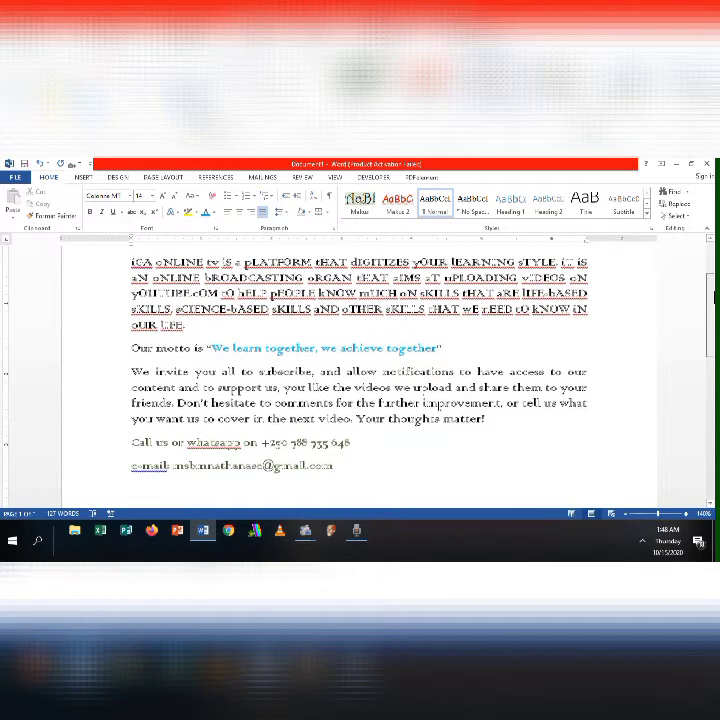
double_click(212, 292)
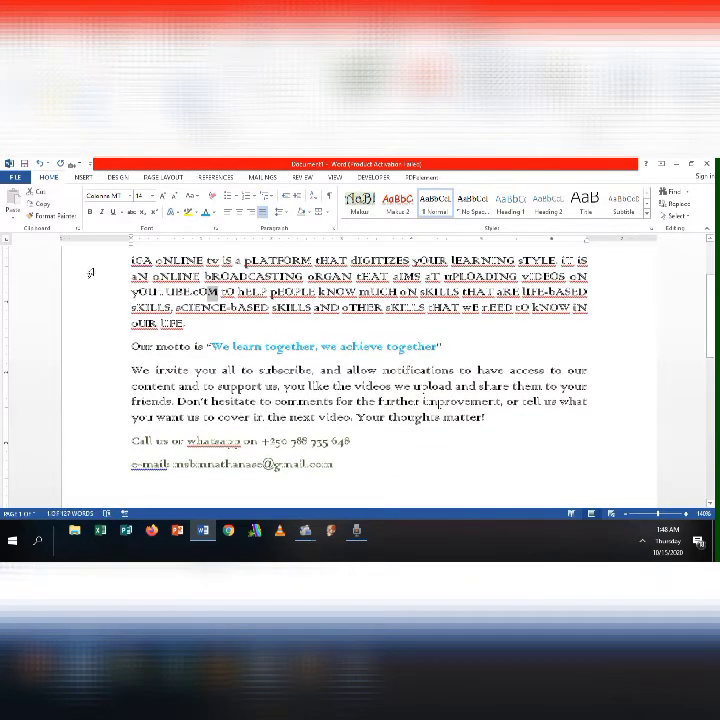
double_click(122, 262)
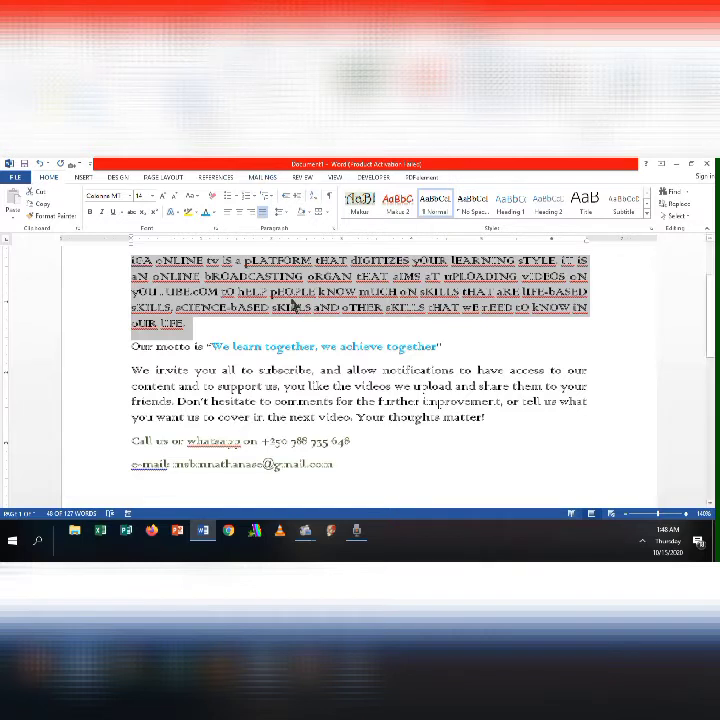
left_click(292, 295)
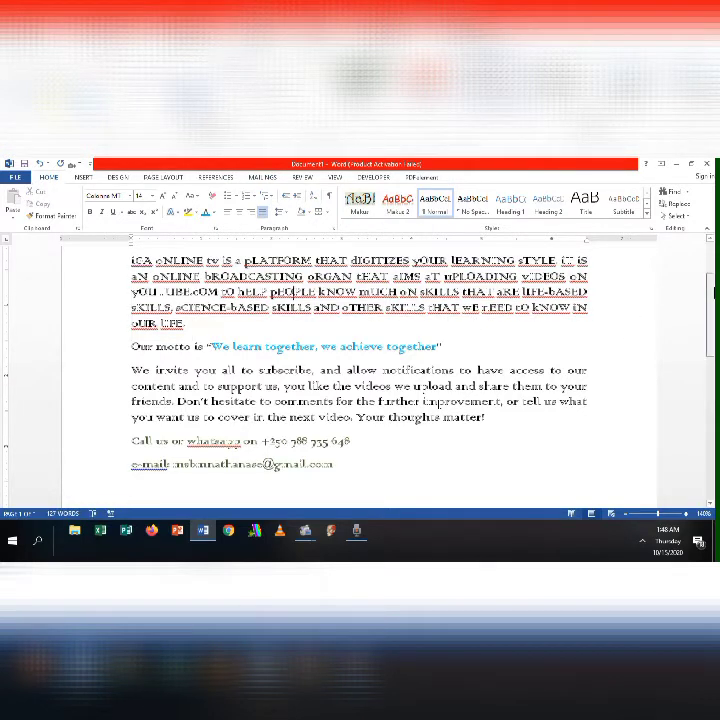
scroll(360, 370, "up", 1)
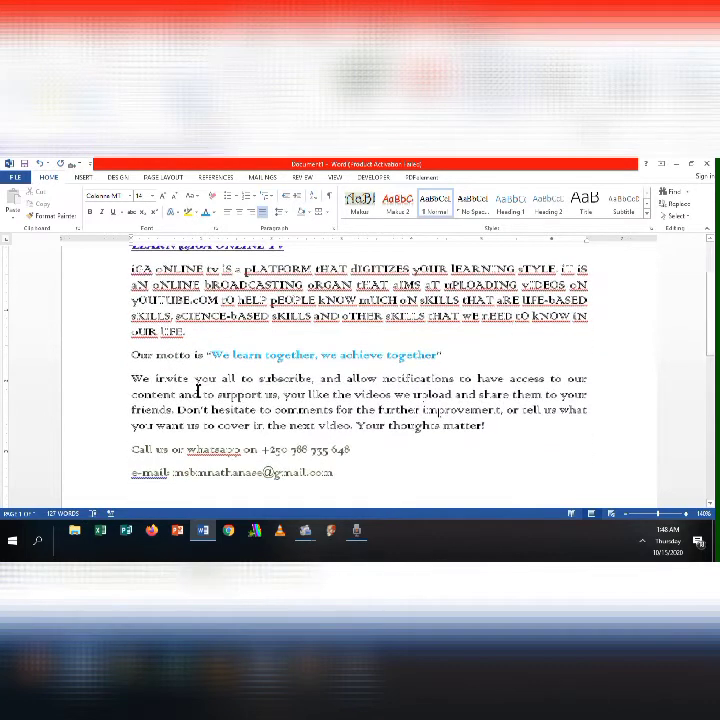
Apply Sentence case to the 'We invite you all' paragraph
left_click_drag(131, 378, 492, 426)
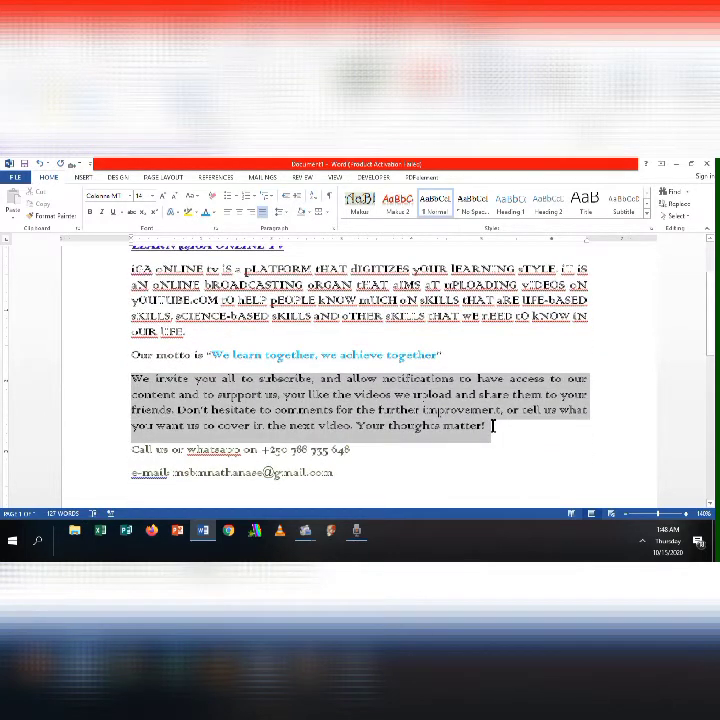
left_click(191, 195)
left_click(232, 216)
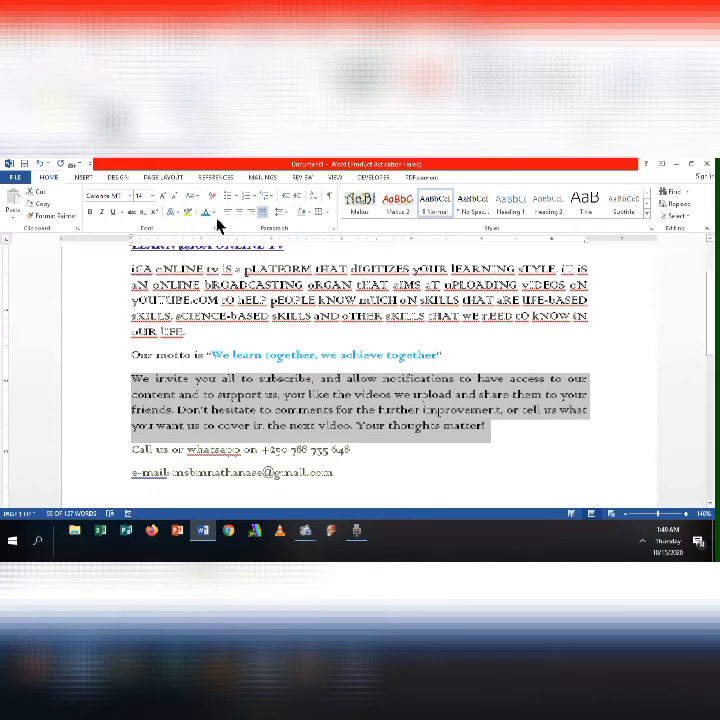
Reapply Capitalize Each Word to the first body paragraph
left_click_drag(126, 267, 190, 330)
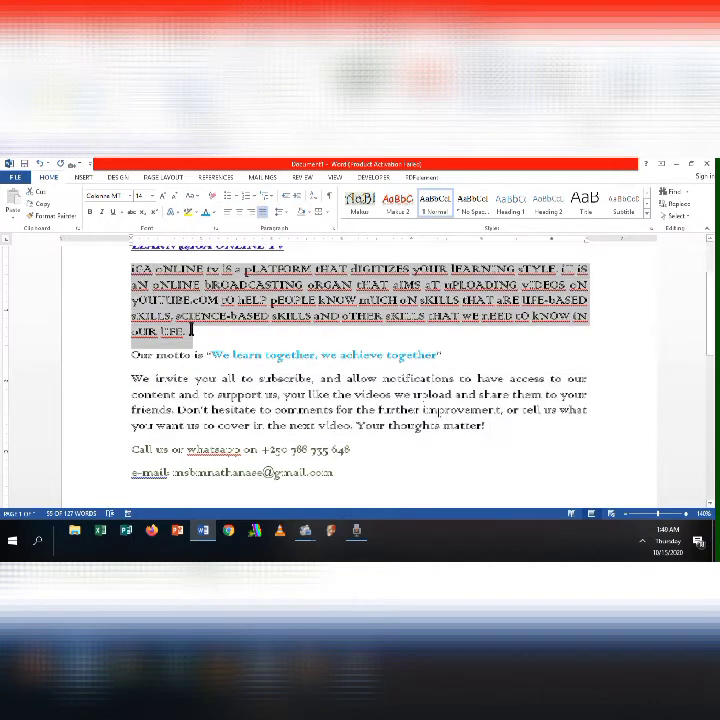
left_click(199, 198)
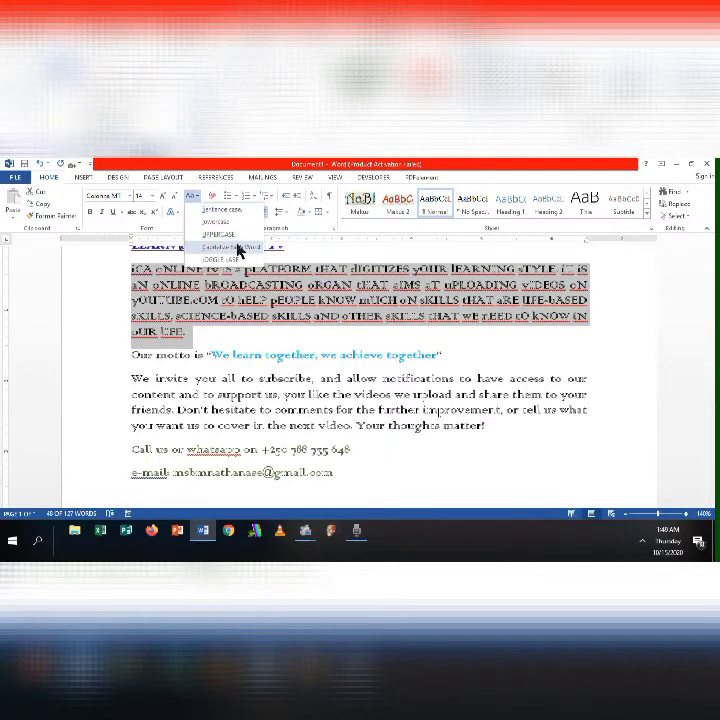
left_click(232, 252)
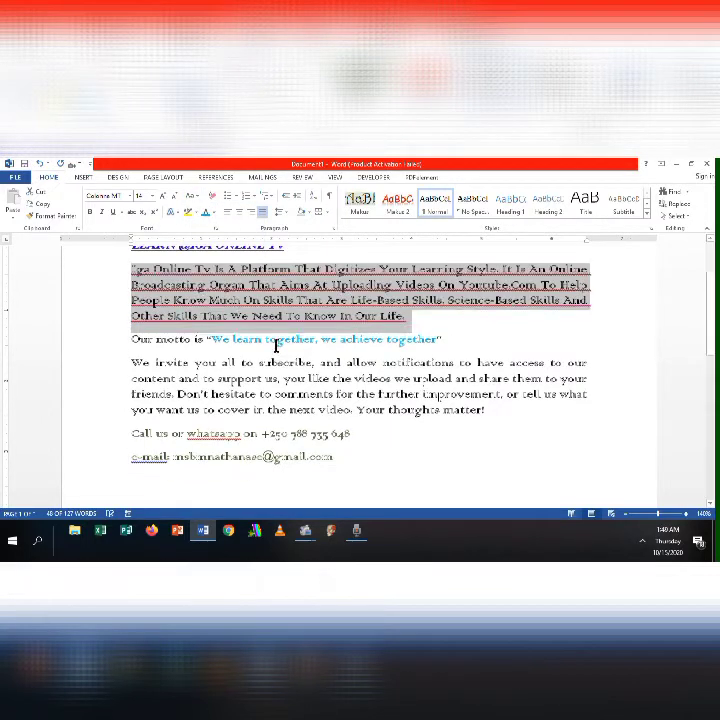
left_click(379, 378)
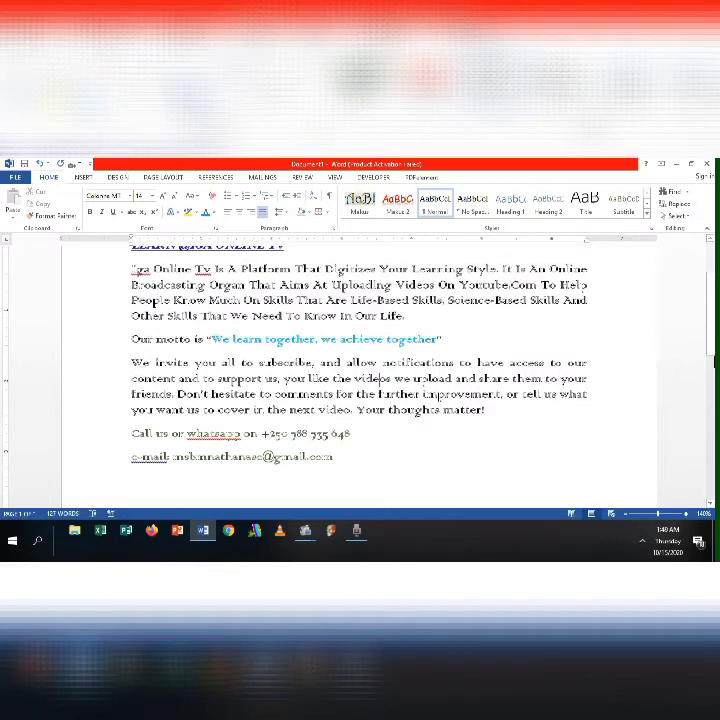
Choose Sentence case from the Change Case options
scroll(360, 375, "up", 1)
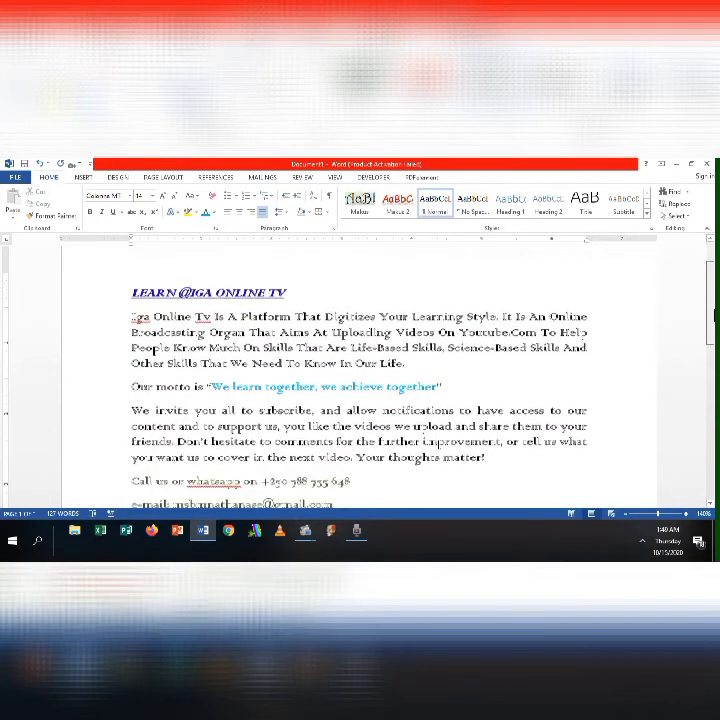
scroll(360, 375, "down", 1)
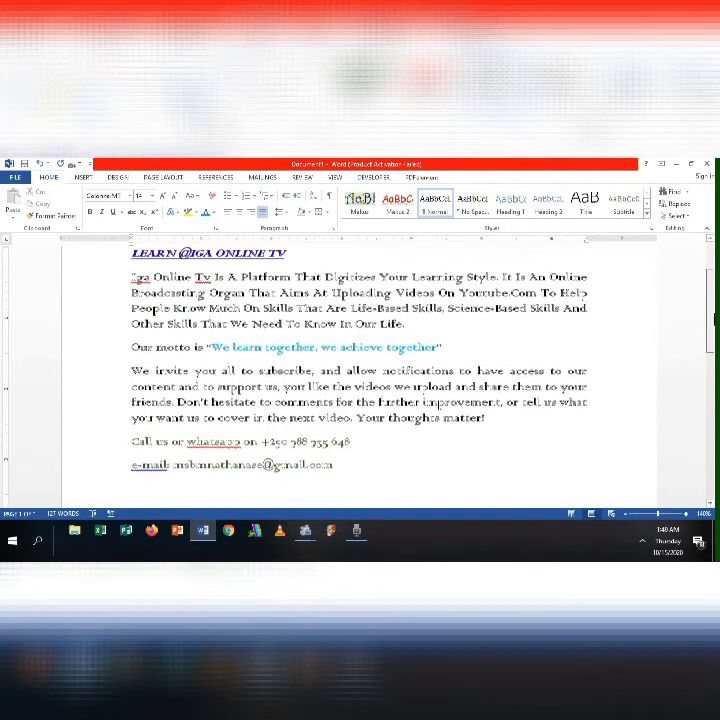
left_click(194, 196)
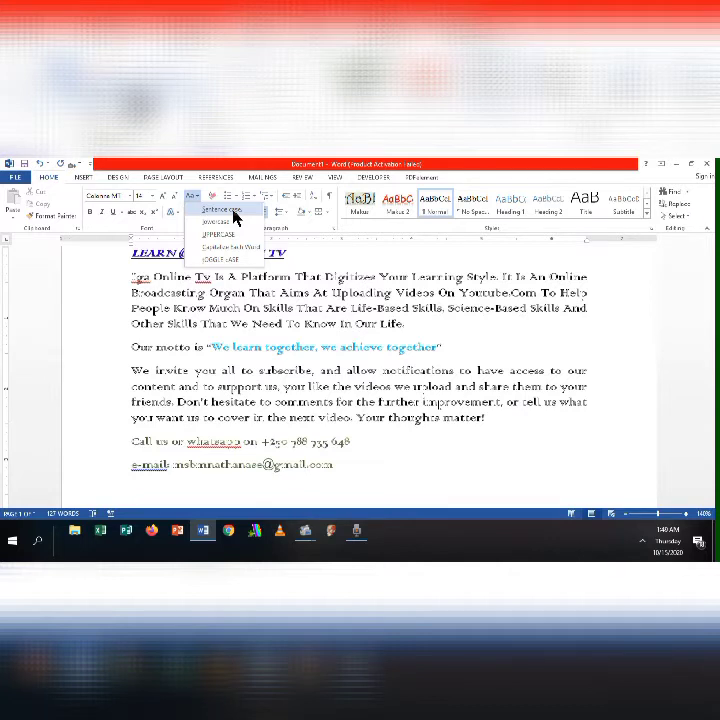
left_click(233, 217)
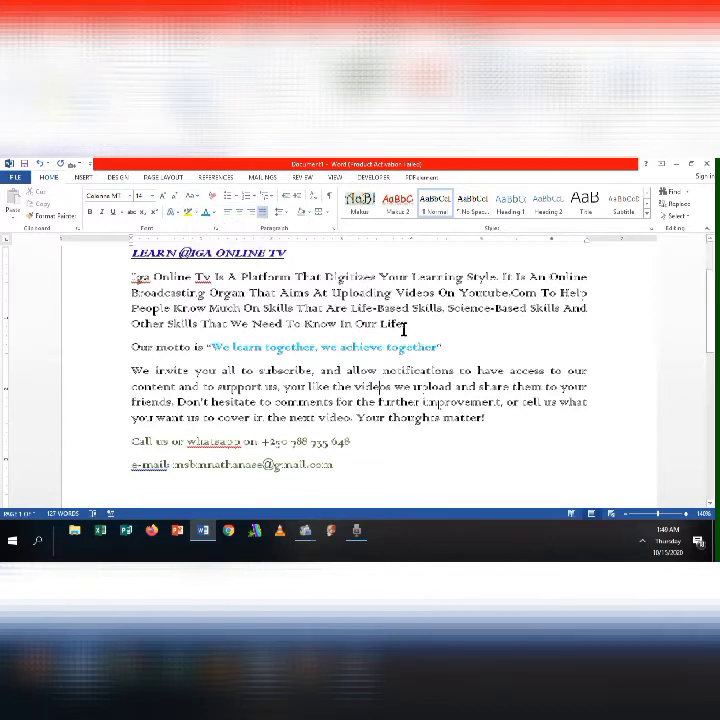
scroll(686, 289, "down", 1)
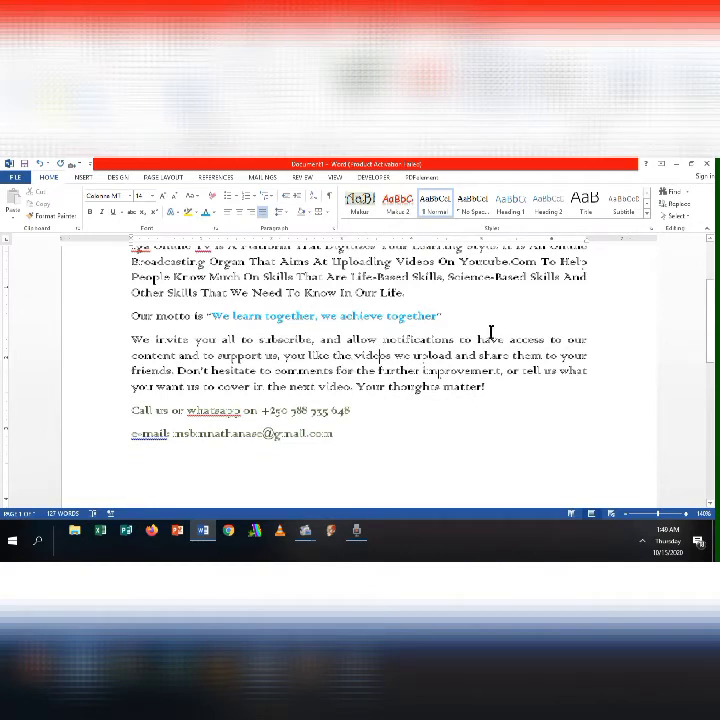
scroll(660, 323, "up", 3)
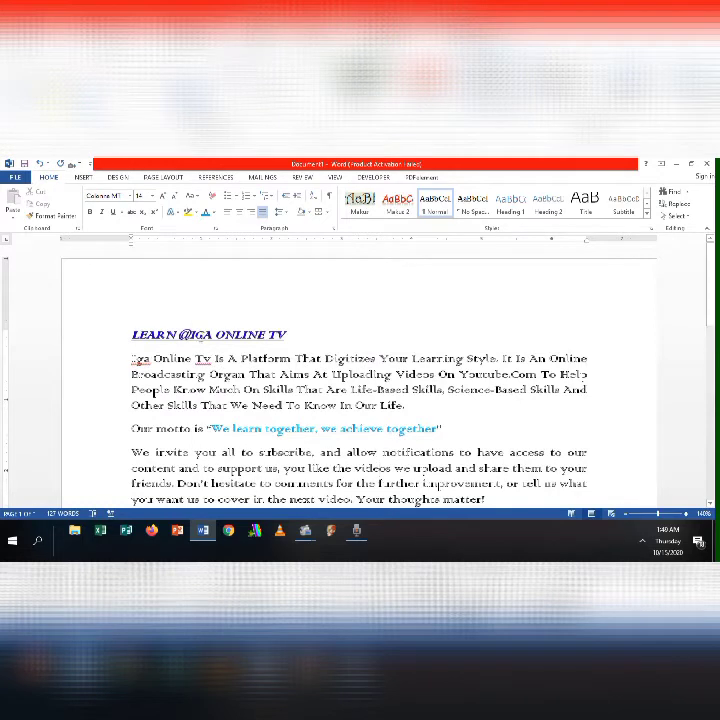
left_click_drag(131, 335, 289, 335)
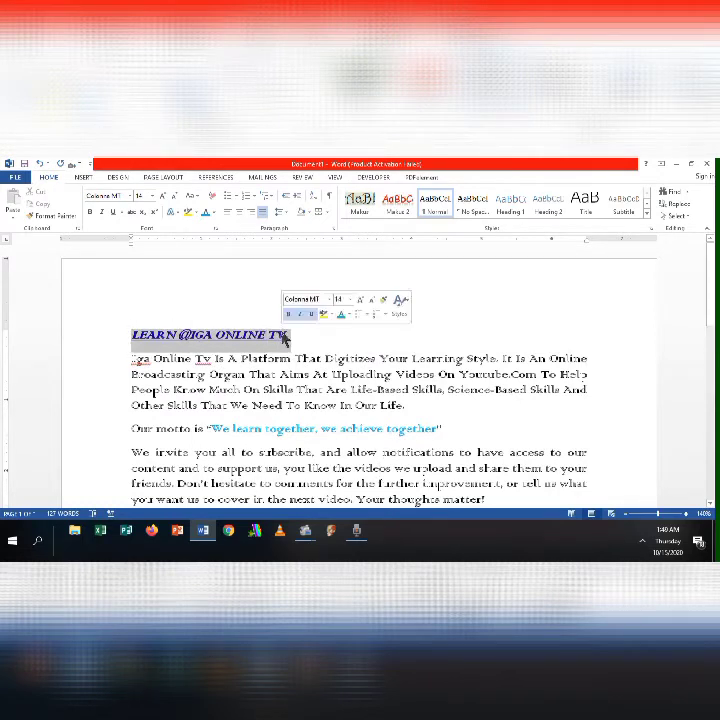
left_click(196, 196)
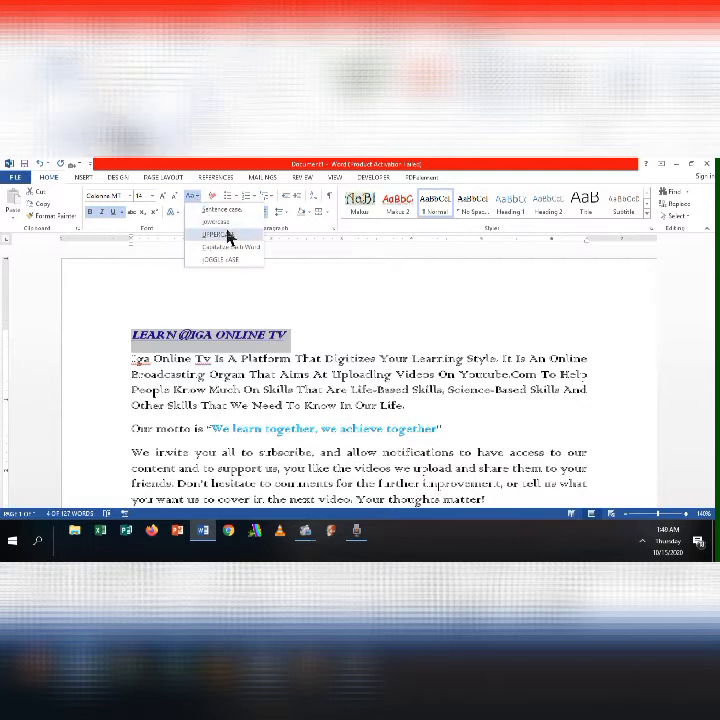
left_click(233, 238)
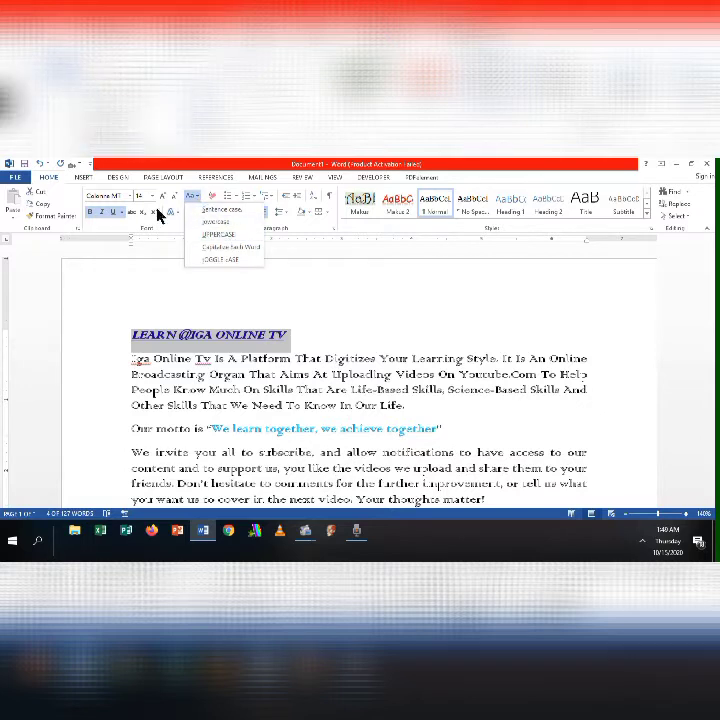
left_click(101, 213)
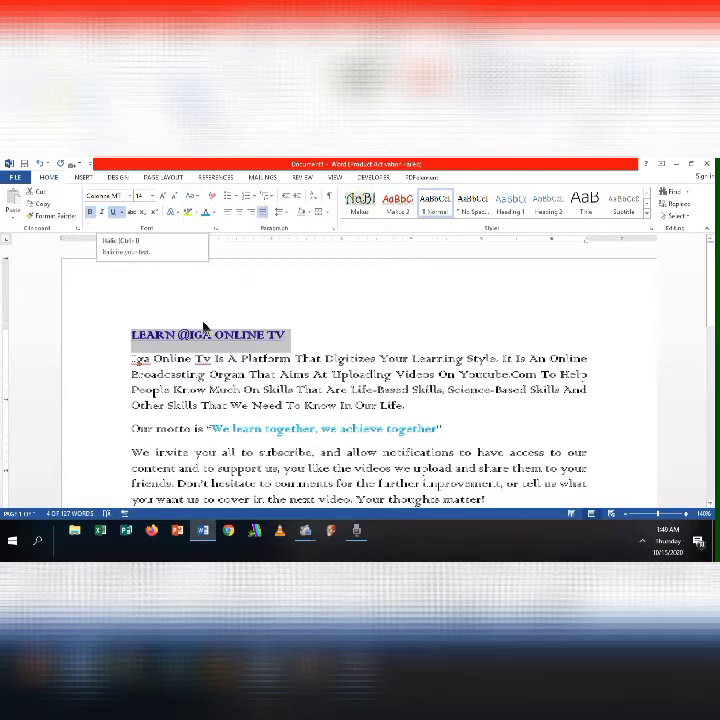
left_click(273, 380)
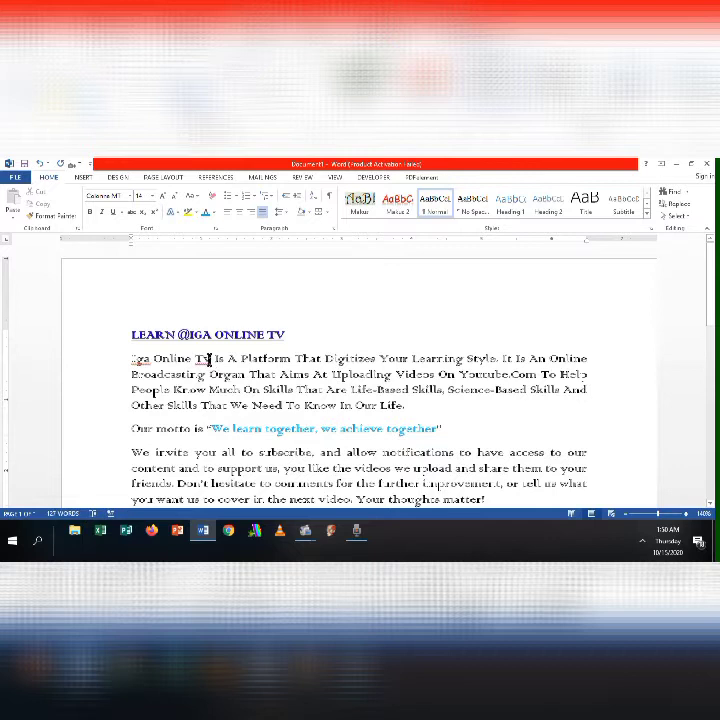
Change the word 'Tv' in the first paragraph to uppercase 'TV'
double_click(201, 358)
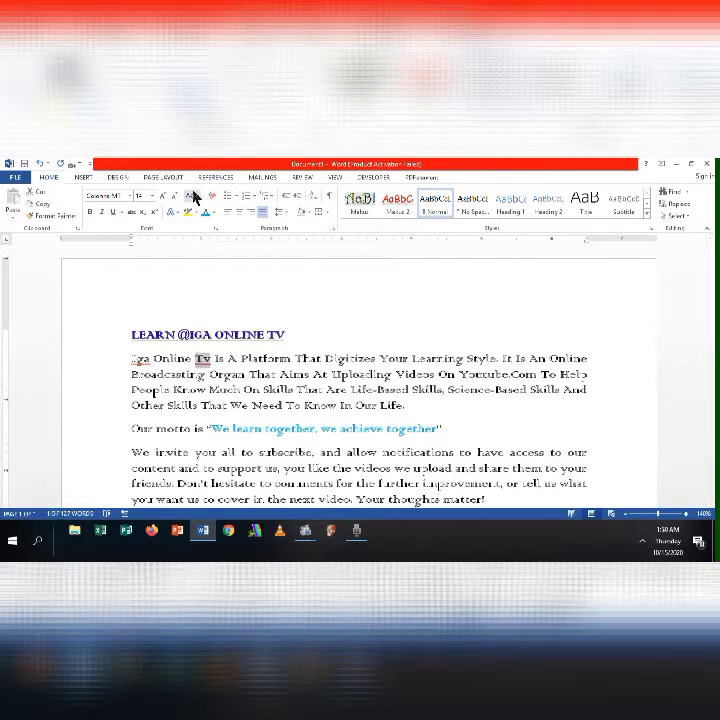
left_click(197, 197)
left_click(218, 234)
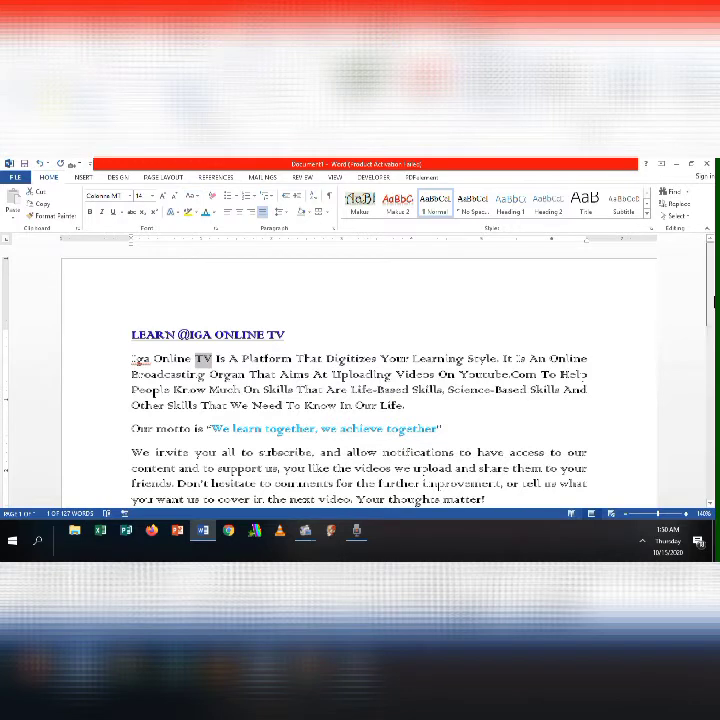
Capitalize each word of the motto 'We Learn Together, We Achieve Together'
scroll(448, 340, "down", 2)
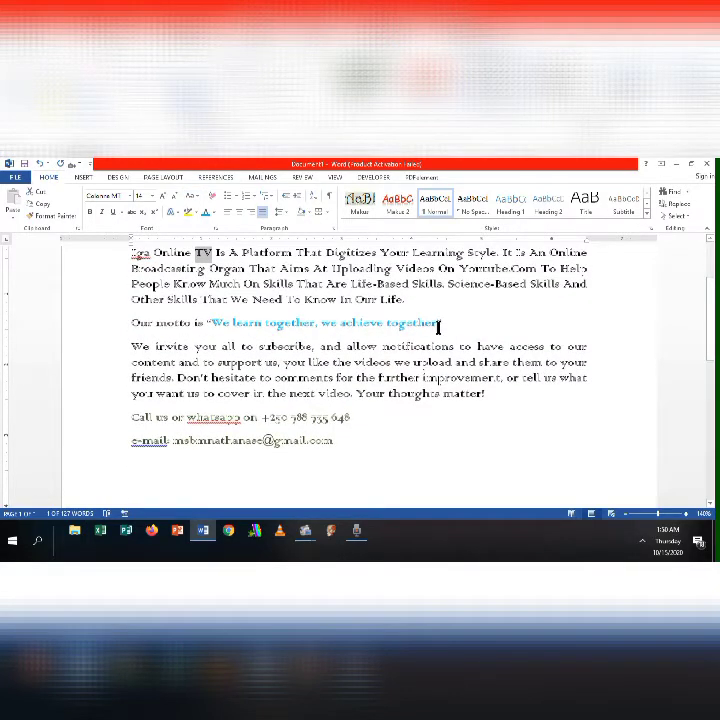
left_click_drag(438, 324, 210, 324)
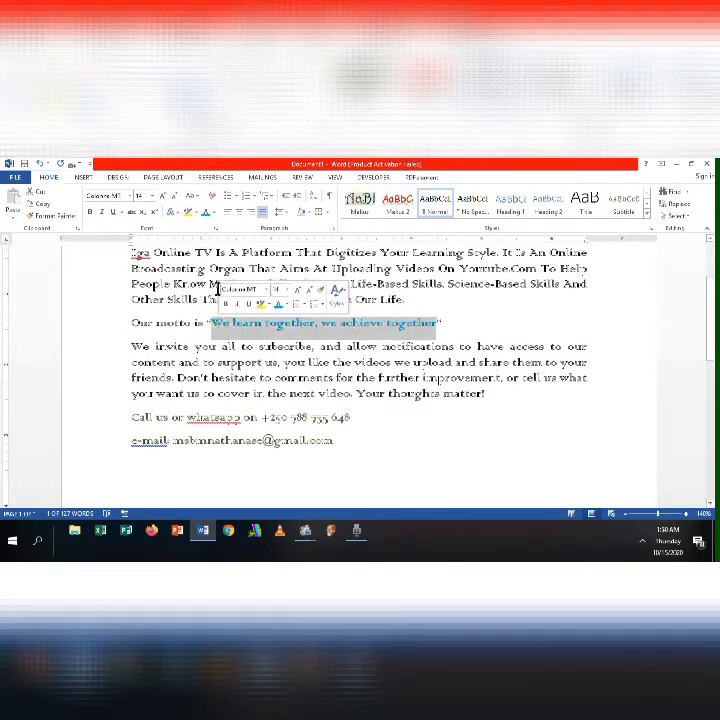
left_click(192, 195)
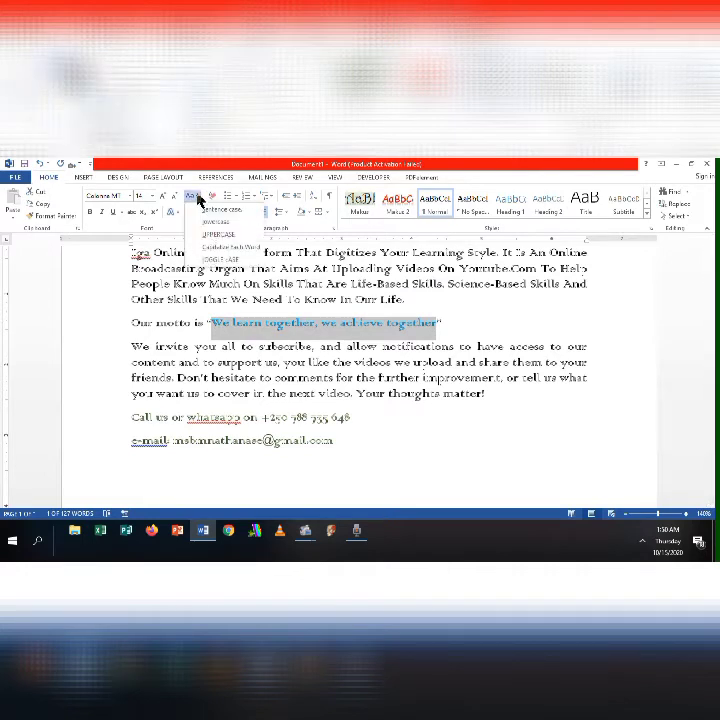
left_click(225, 247)
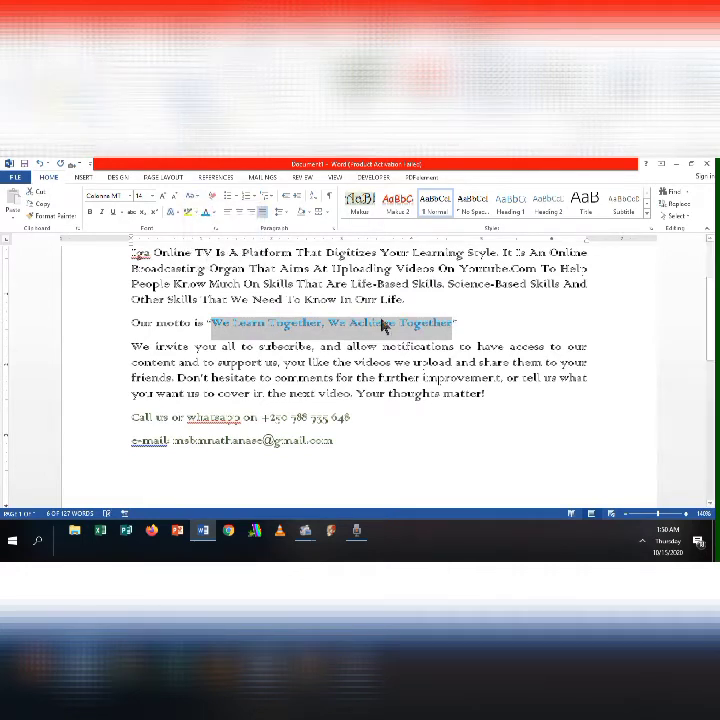
scroll(400, 380, "down", 2)
scroll(400, 380, "up", 2)
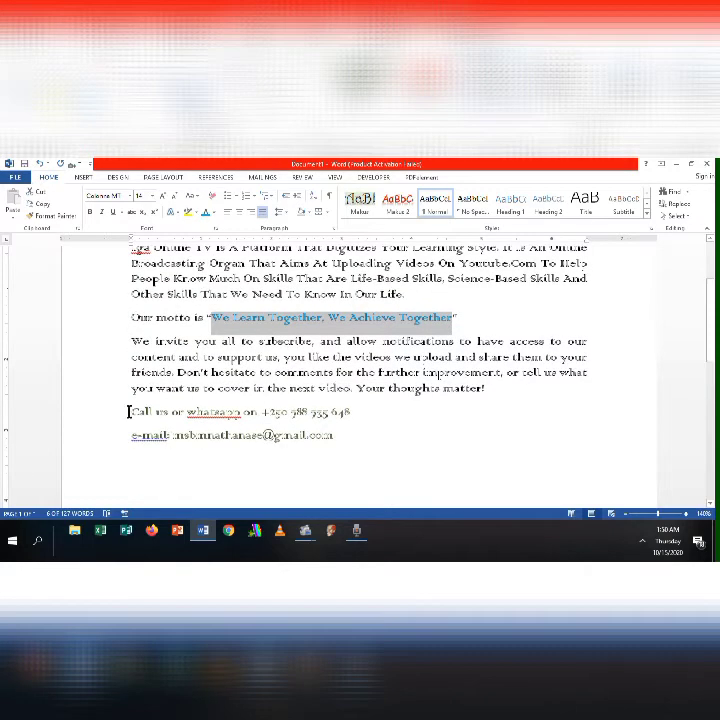
left_click(218, 422)
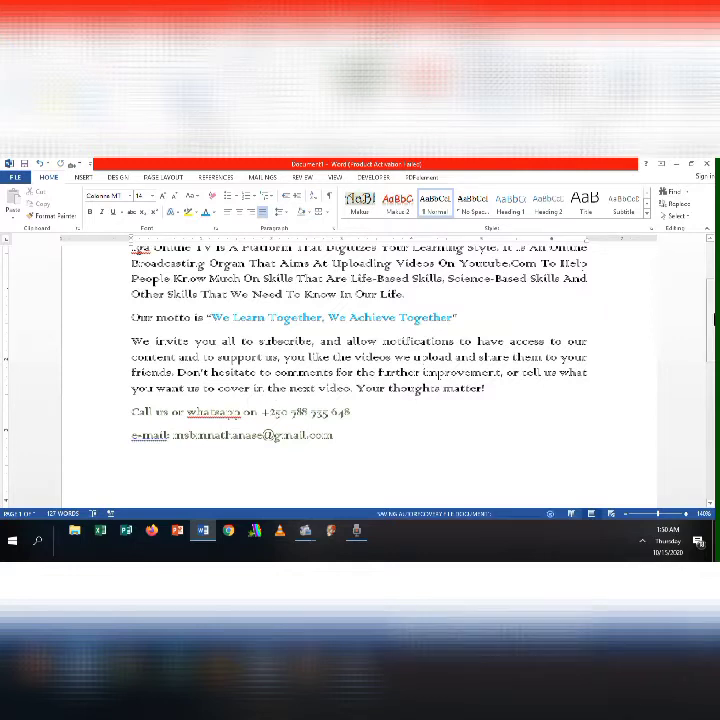
scroll(605, 292, "up", 2)
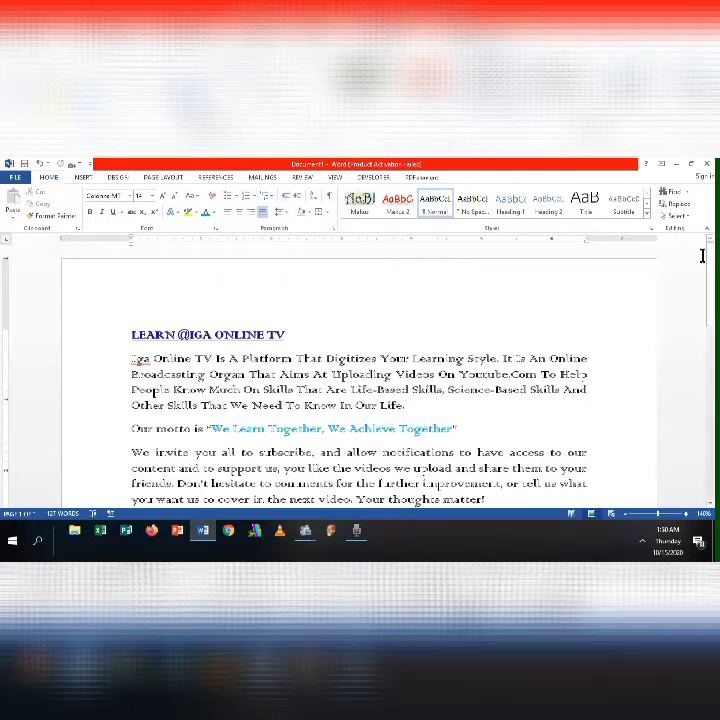
scroll(686, 262, "down", 1)
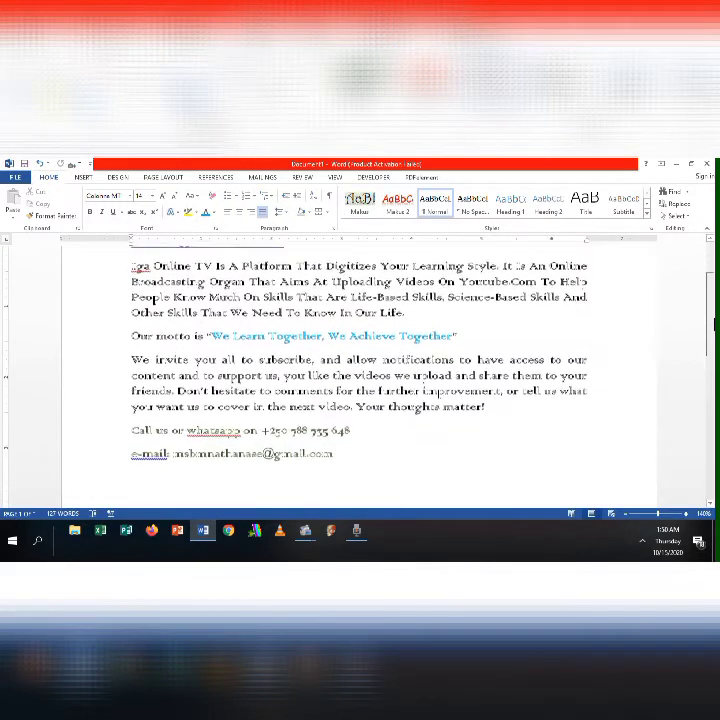
scroll(360, 380, "down", 1)
scroll(456, 316, "up", 1)
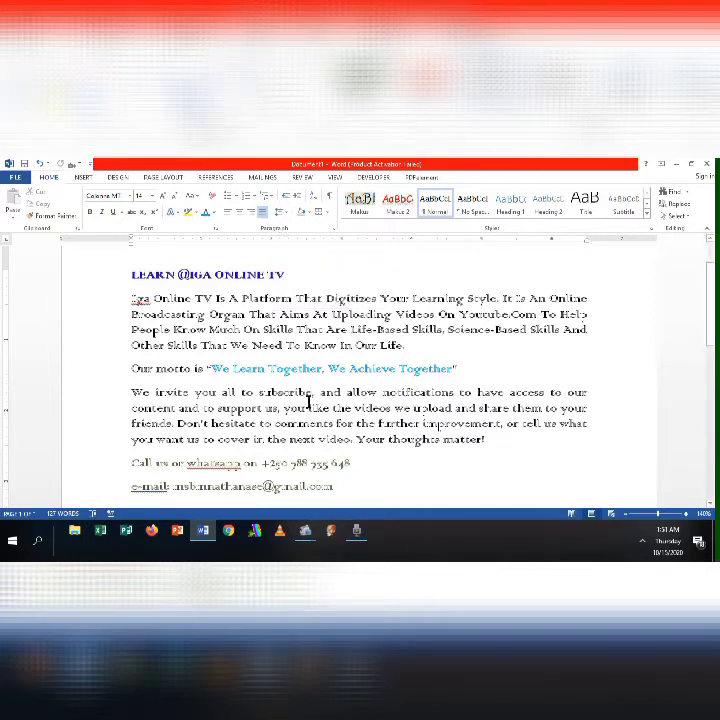
Select the entire document and set its line spacing to 1.5
key("ctrl+a")
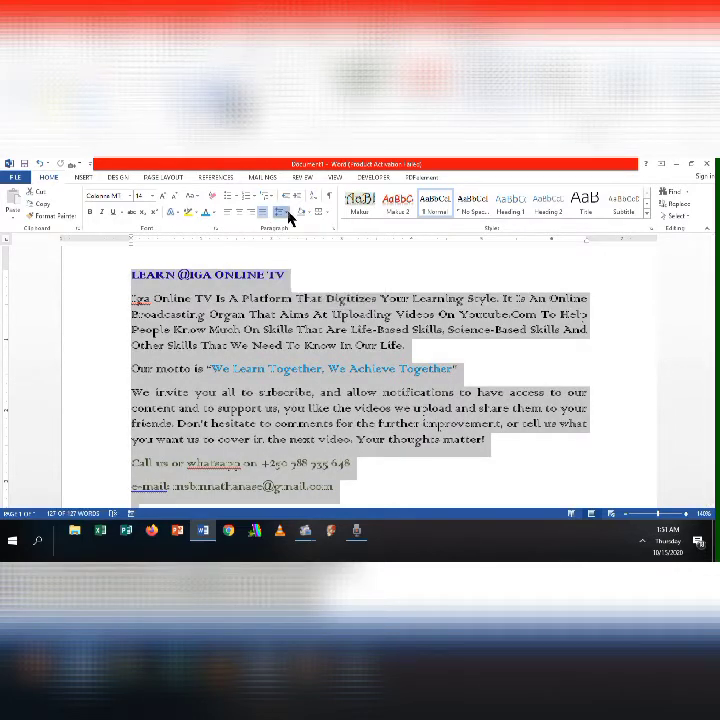
left_click(289, 216)
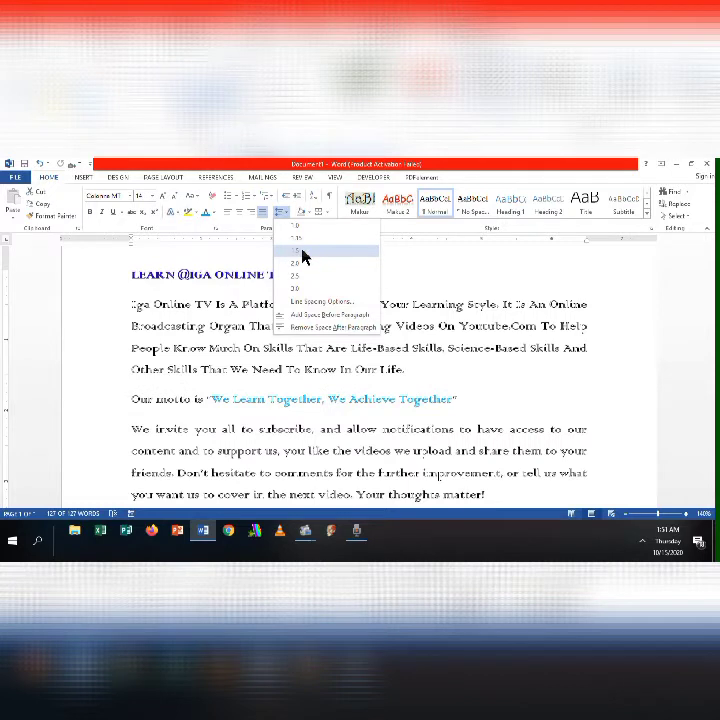
left_click(303, 252)
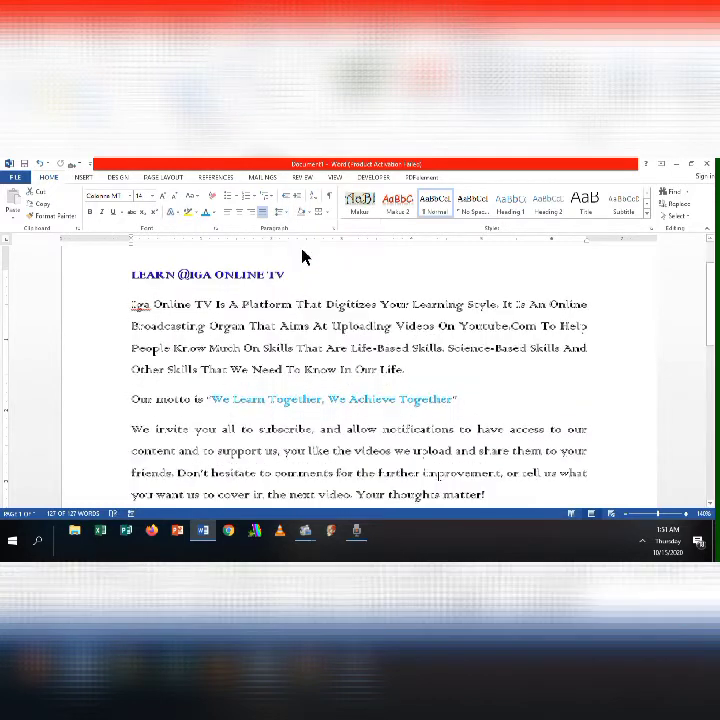
left_click(443, 348)
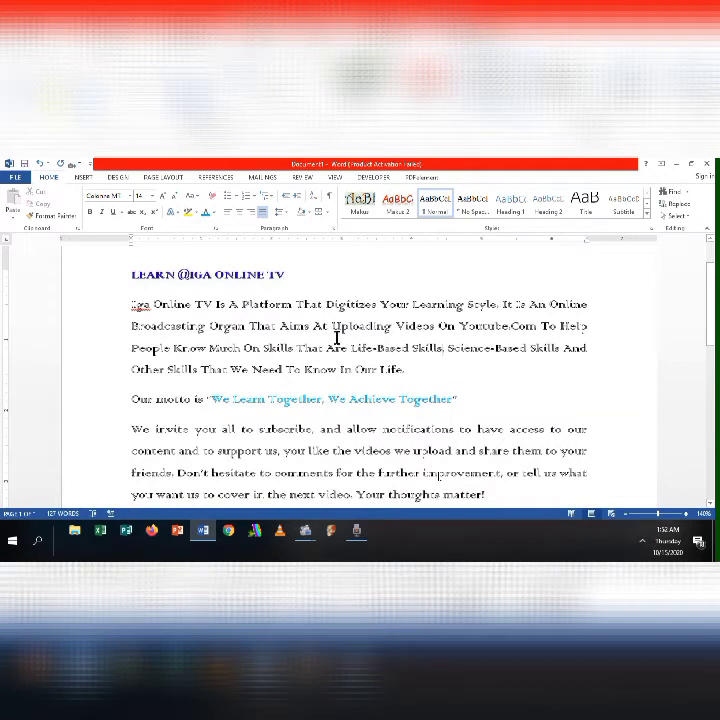
left_click(314, 326)
key("ctrl+a")
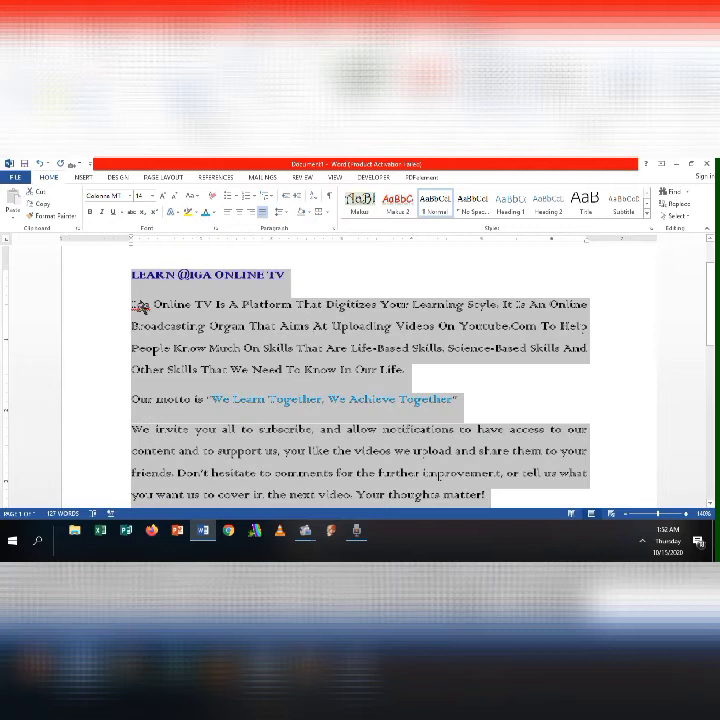
left_click(287, 213)
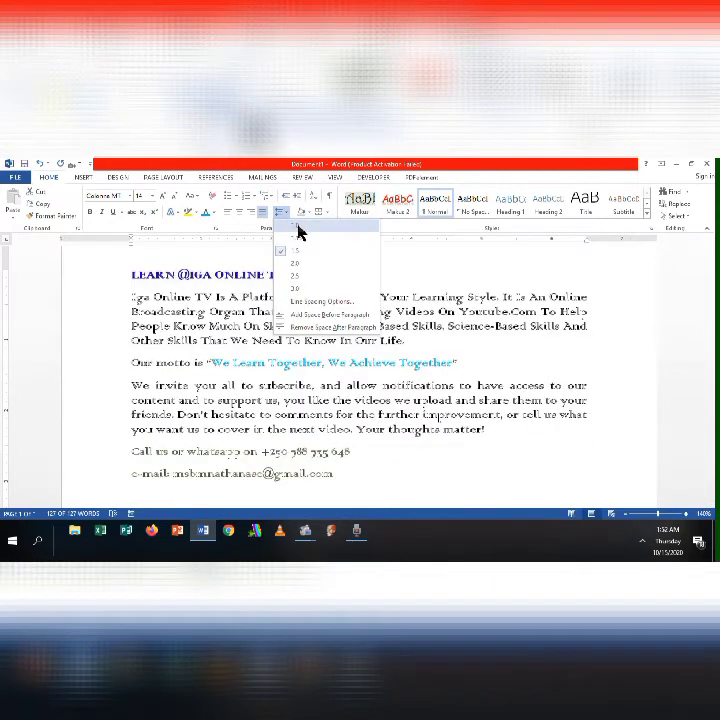
key("Escape")
key("ctrl+a")
left_click(285, 212)
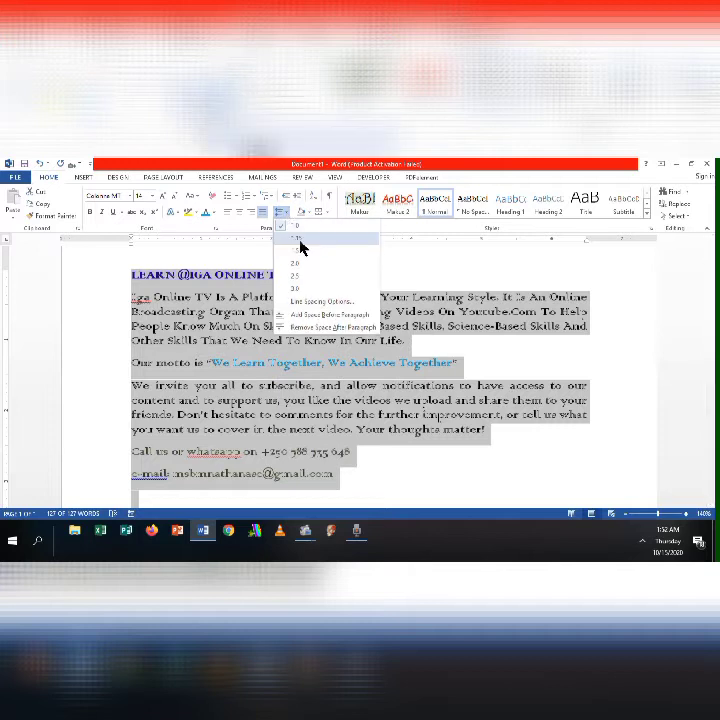
left_click(303, 254)
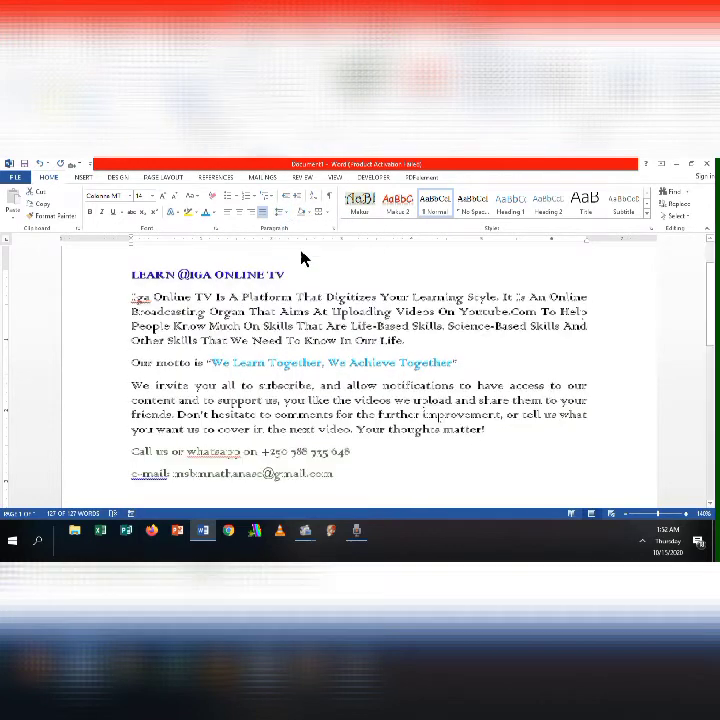
left_click(282, 212)
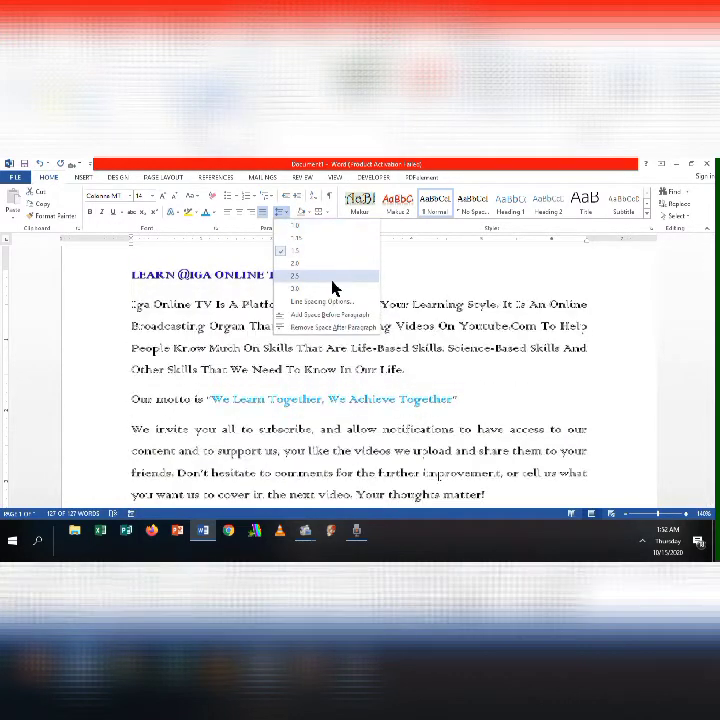
left_click(337, 275)
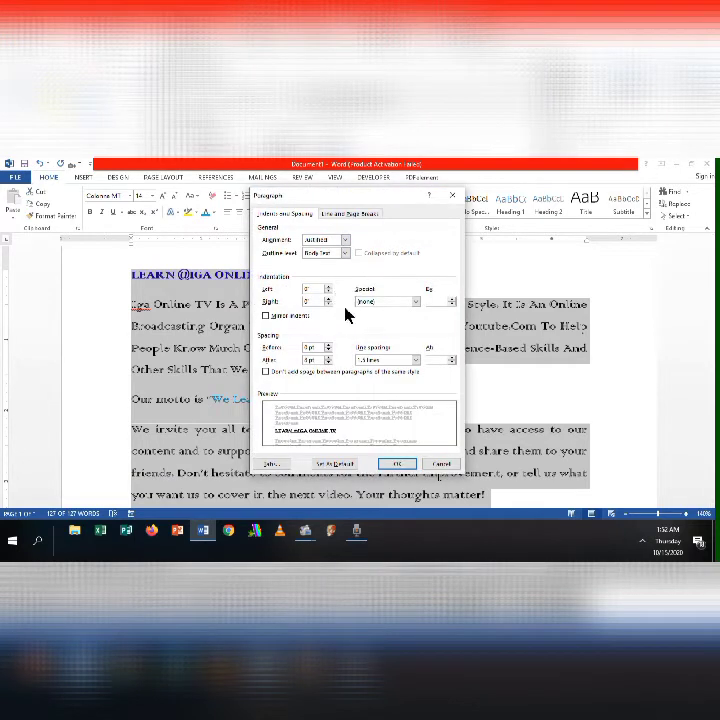
left_click(398, 464)
left_click(272, 304)
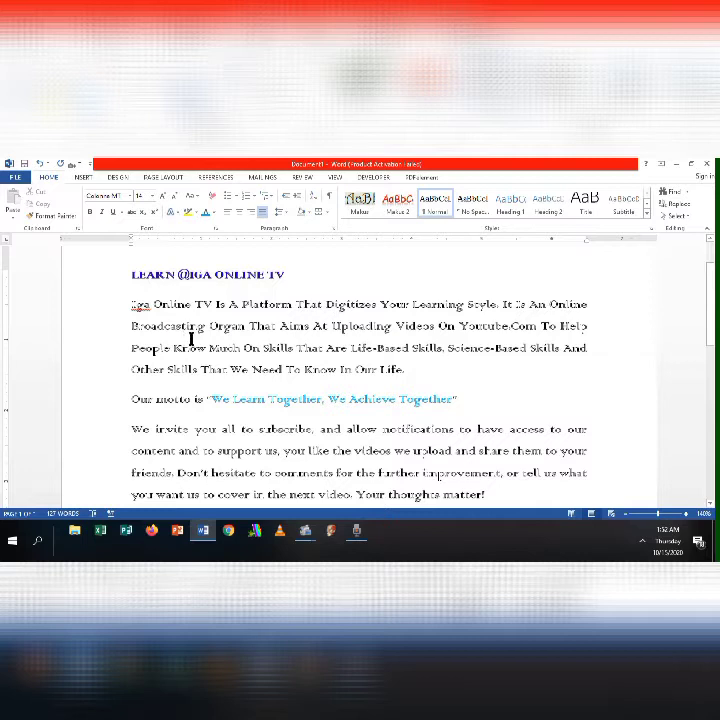
Raise the Iga Online TV paragraph's Space Before to 12 pt or more in the Paragraph dialog
left_click_drag(108, 313, 620, 370)
scroll(360, 380, "down", 2)
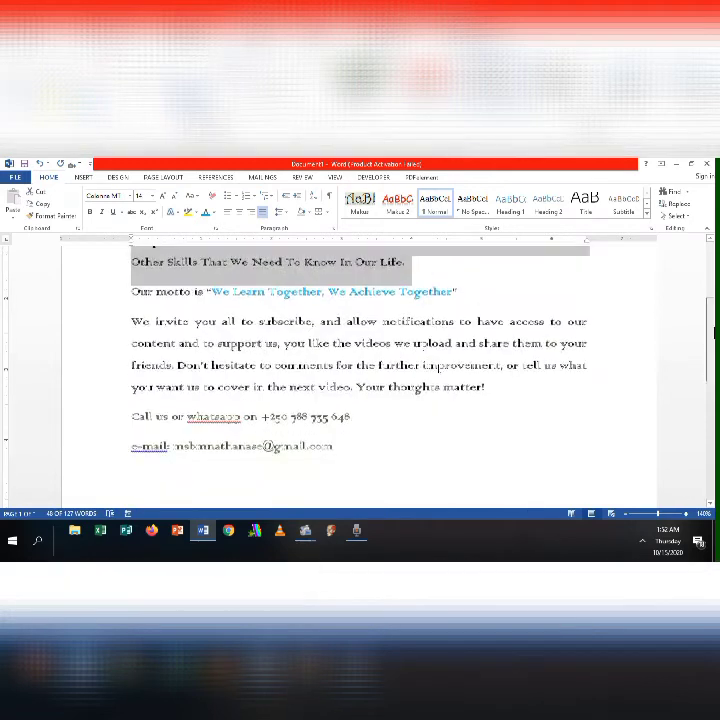
scroll(360, 380, "up", 1)
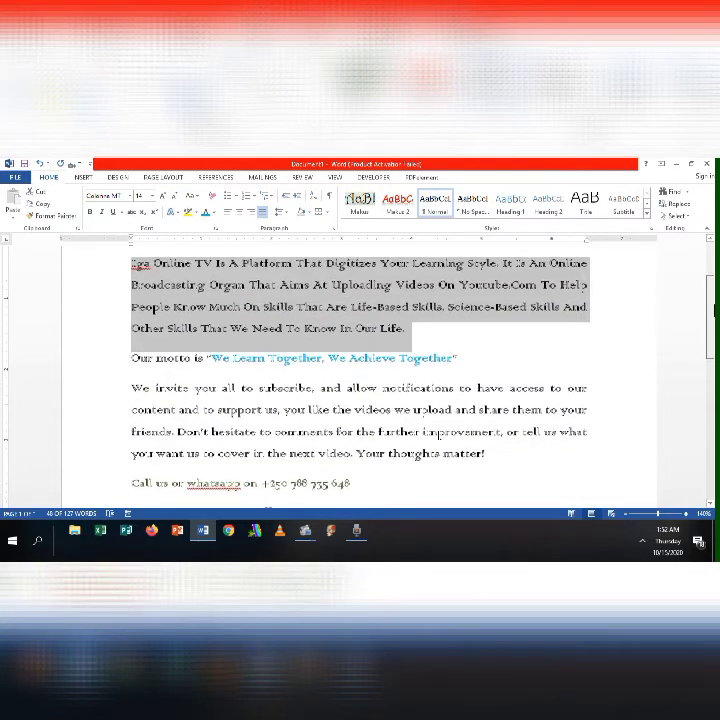
left_click(288, 214)
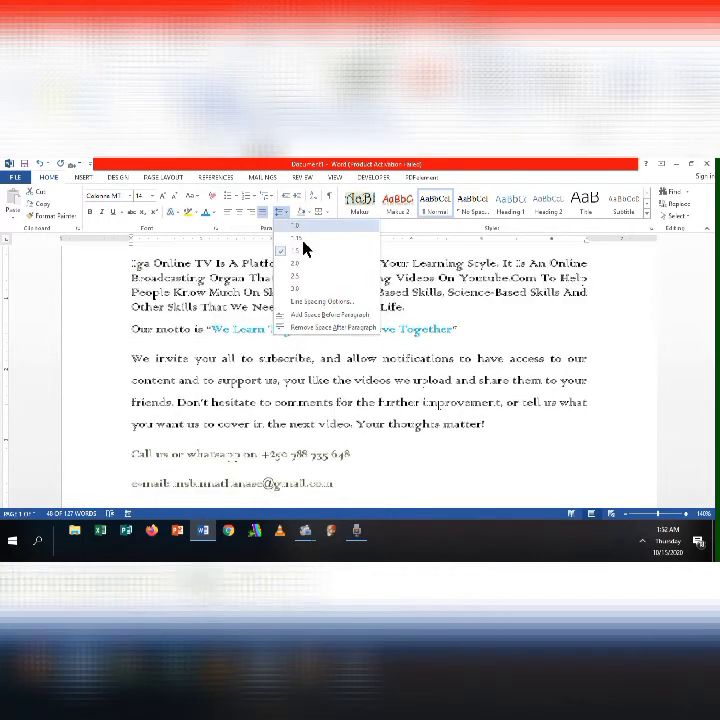
left_click(322, 301)
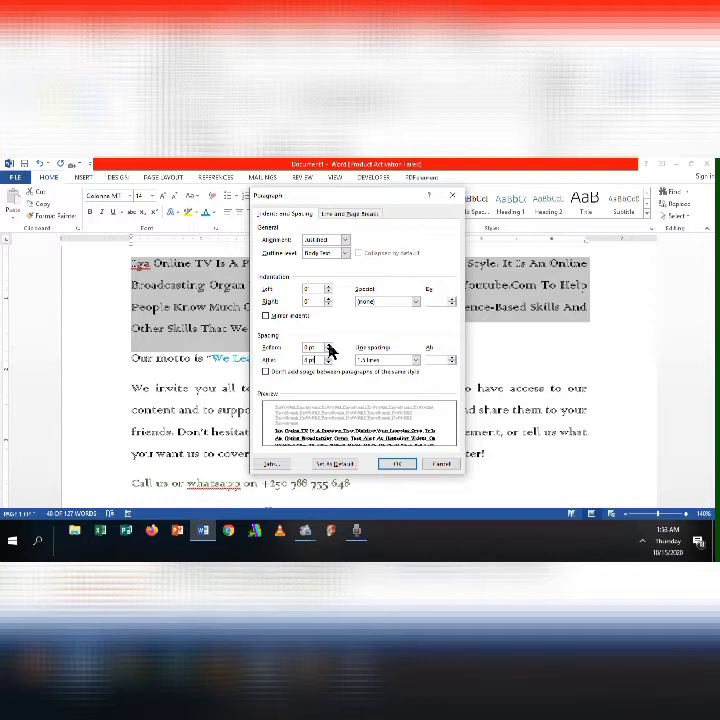
left_click(327, 344)
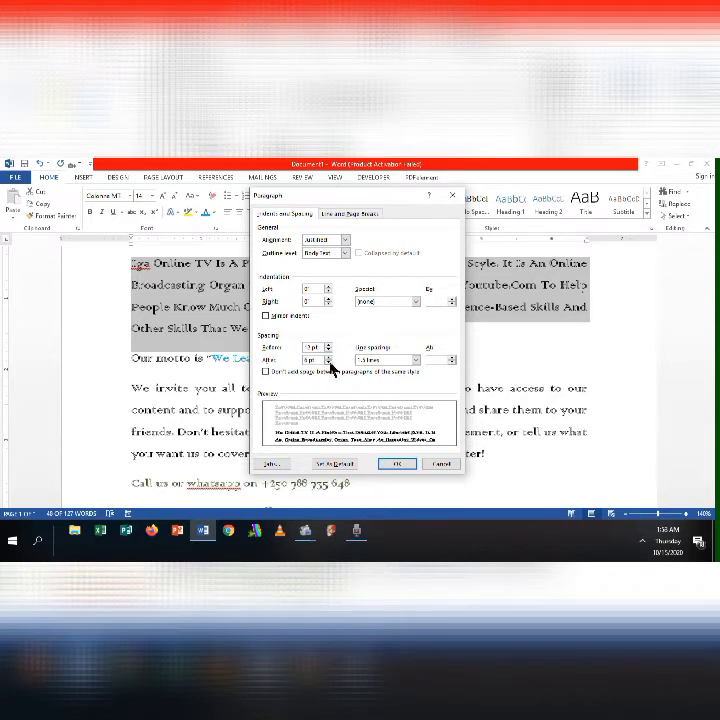
left_click(327, 345)
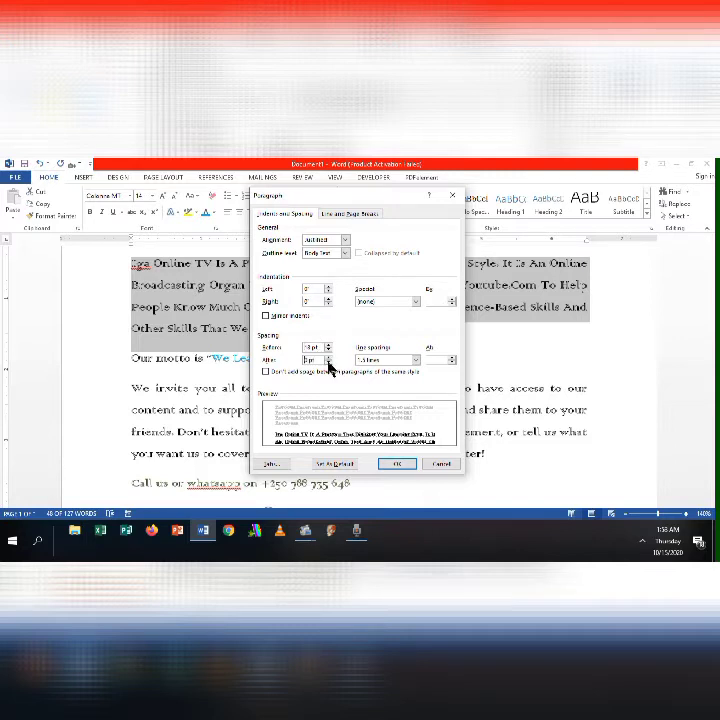
left_click(398, 465)
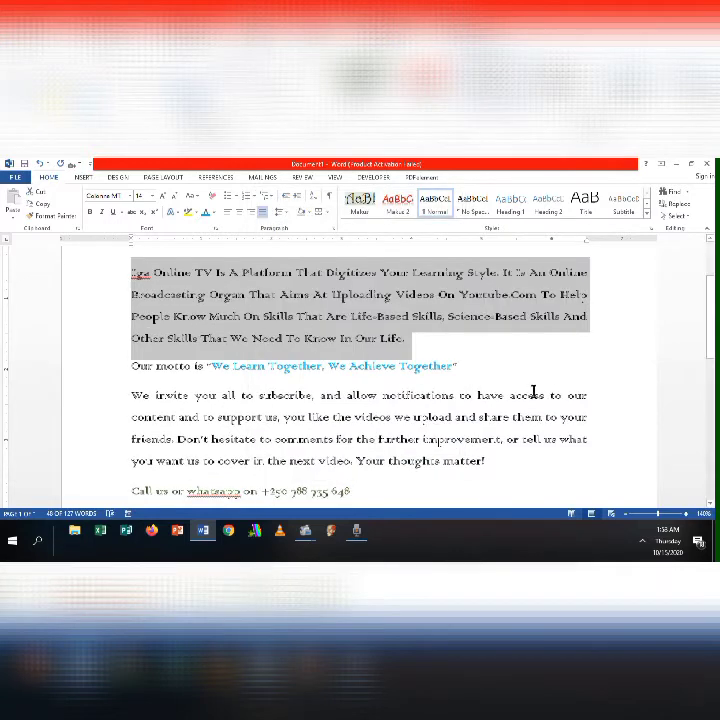
scroll(266, 336, "up", 2)
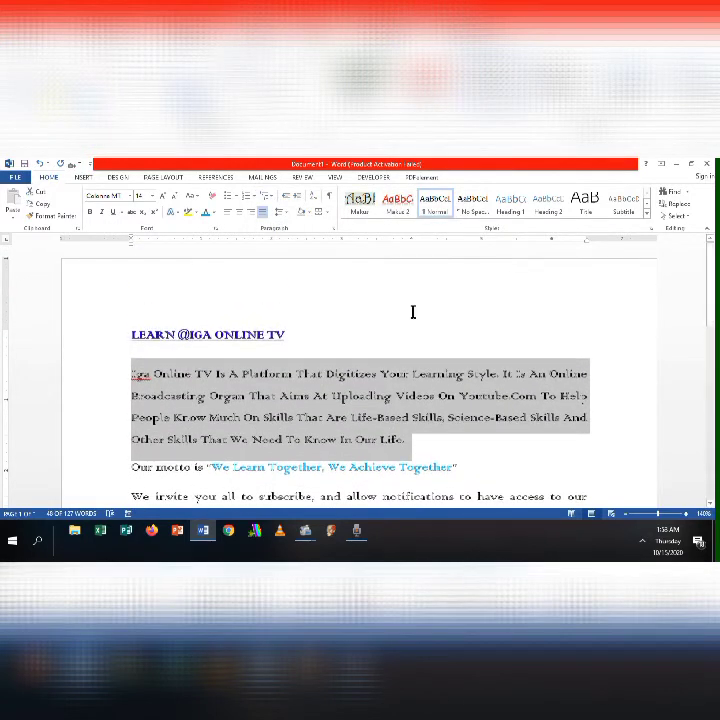
left_click(205, 374)
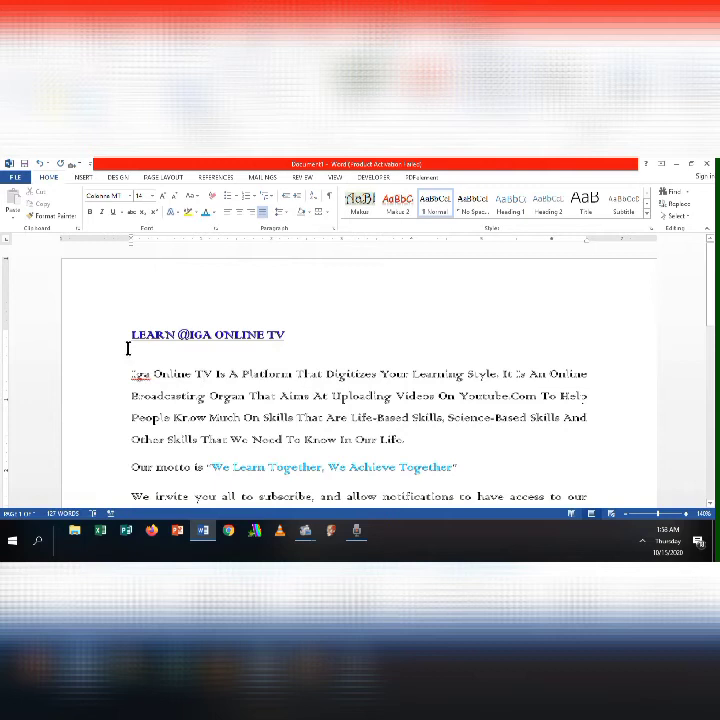
left_click(147, 355)
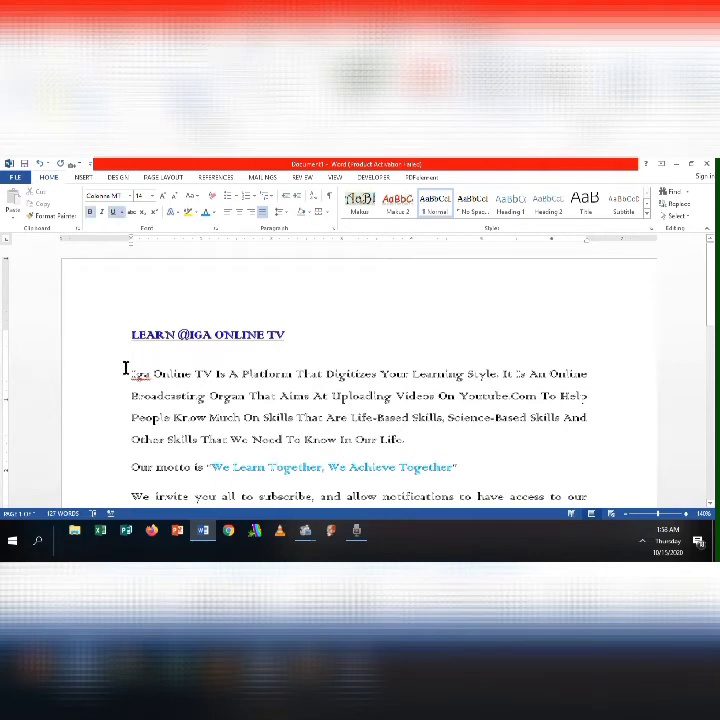
left_click_drag(129, 375, 412, 436)
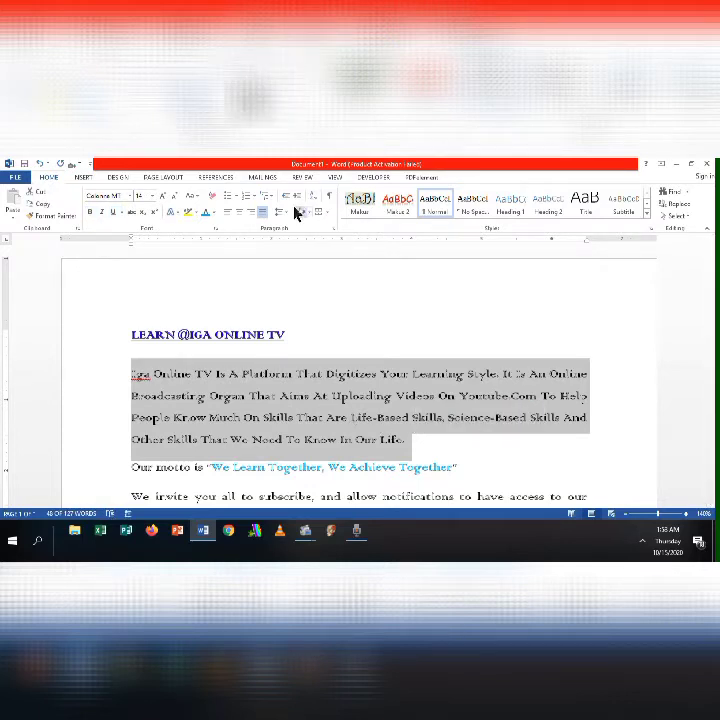
left_click(195, 350)
left_click_drag(131, 335, 293, 343)
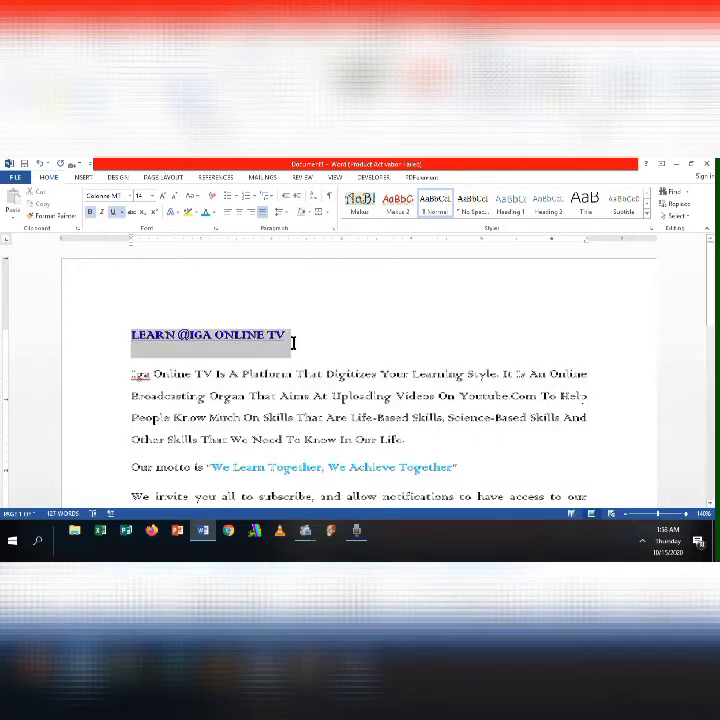
left_click(287, 211)
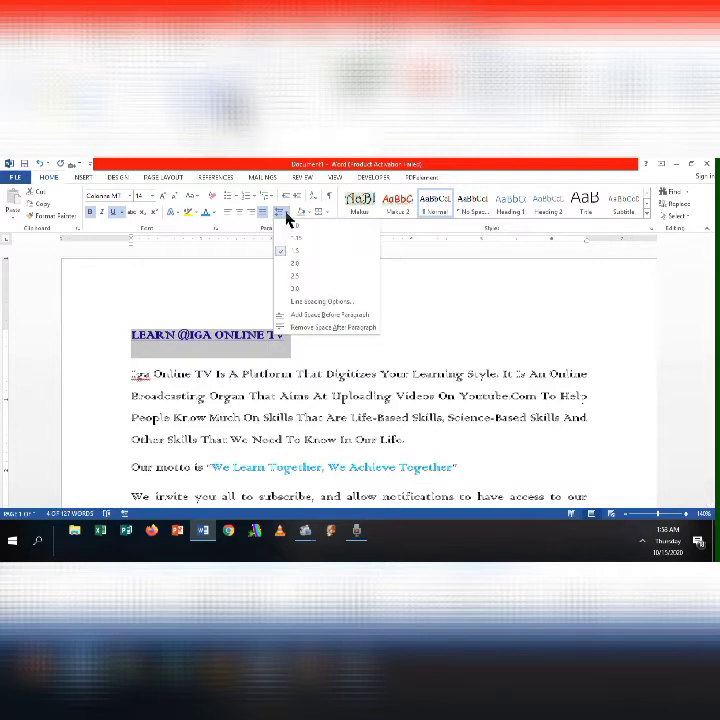
left_click(332, 302)
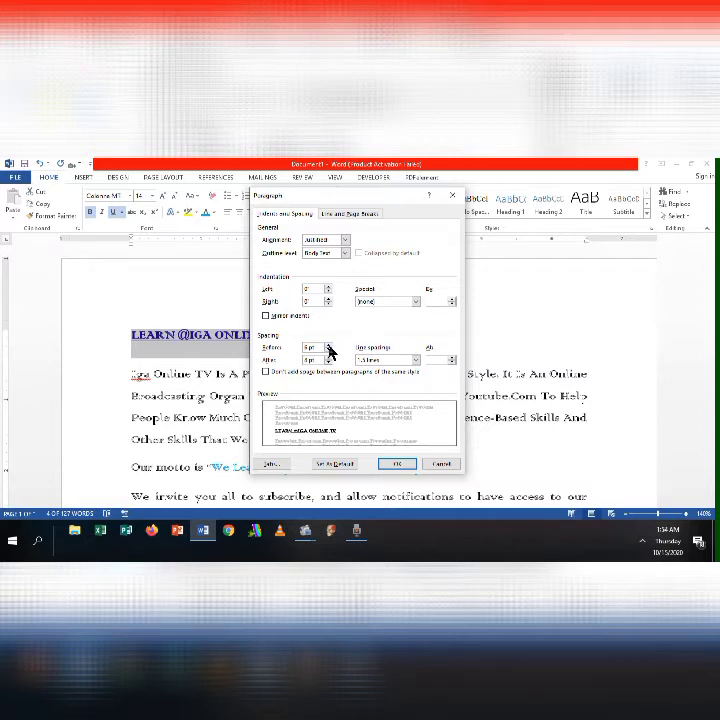
left_click(328, 345)
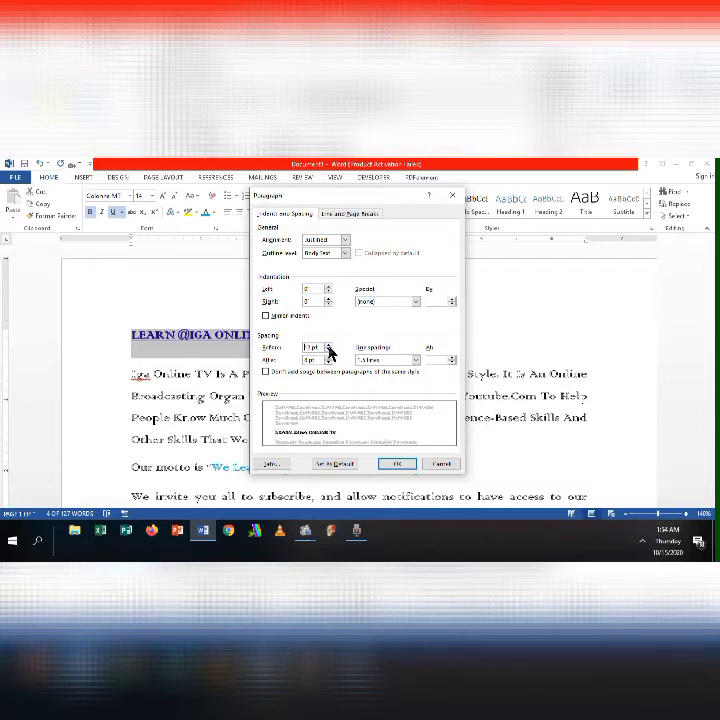
left_click(328, 363)
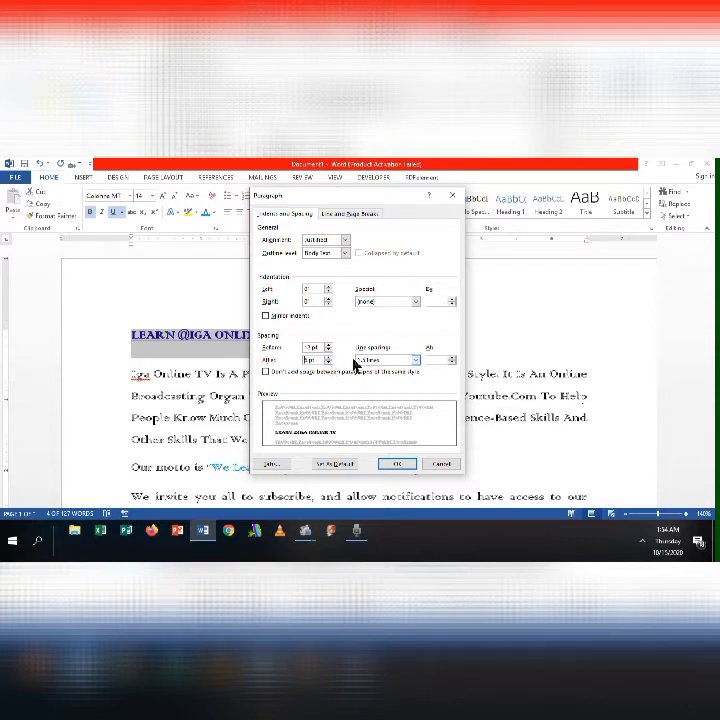
left_click_drag(310, 346, 300, 347)
type("0")
left_click(405, 467)
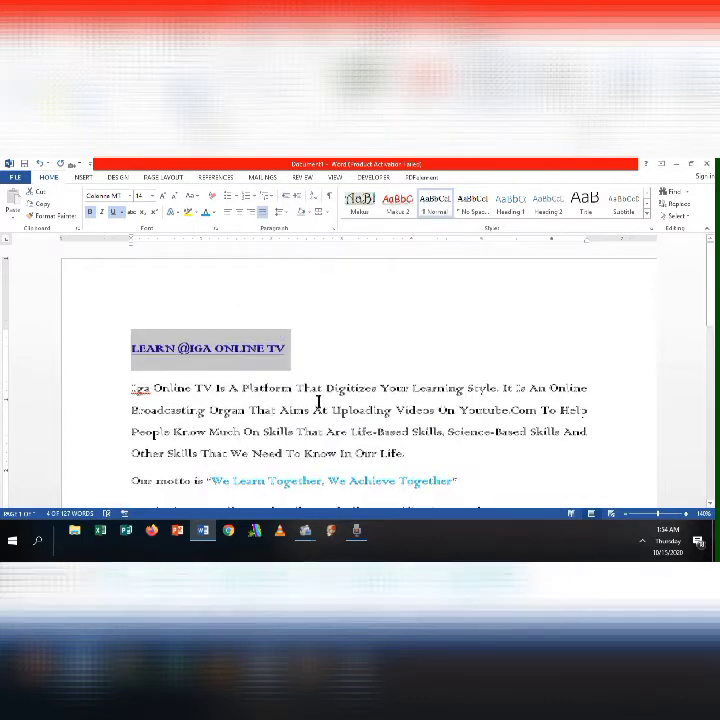
left_click(214, 370)
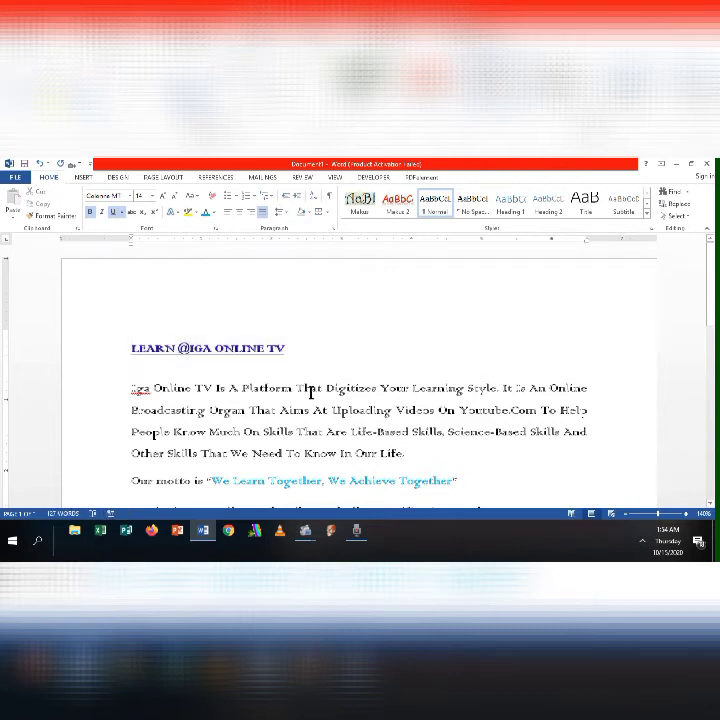
scroll(710, 289, "down", 2)
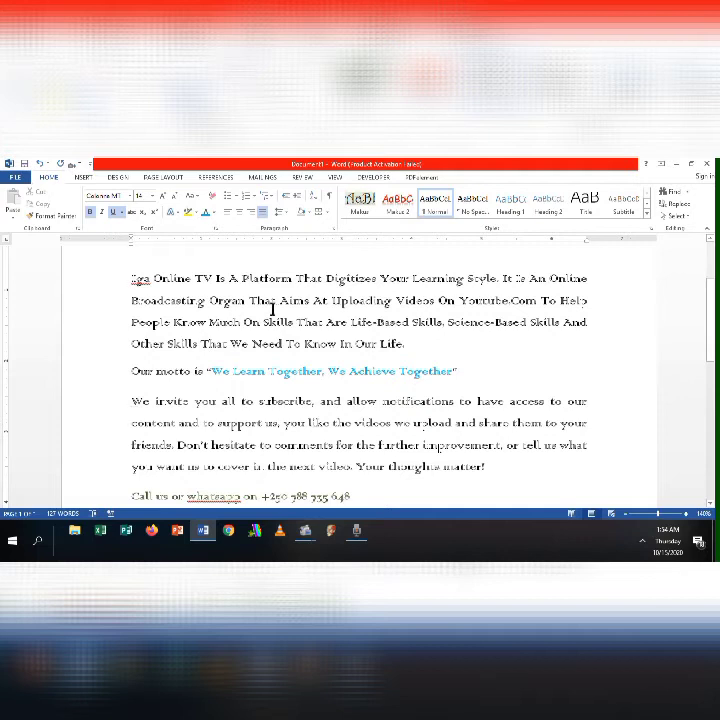
left_click_drag(542, 300, 590, 317)
left_click(548, 326)
scroll(107, 370, "up", 2)
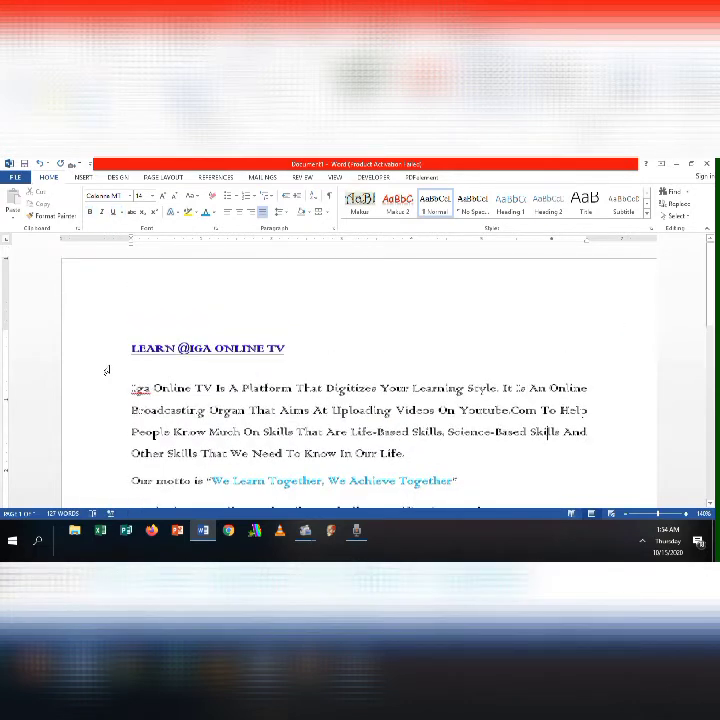
left_click(93, 348)
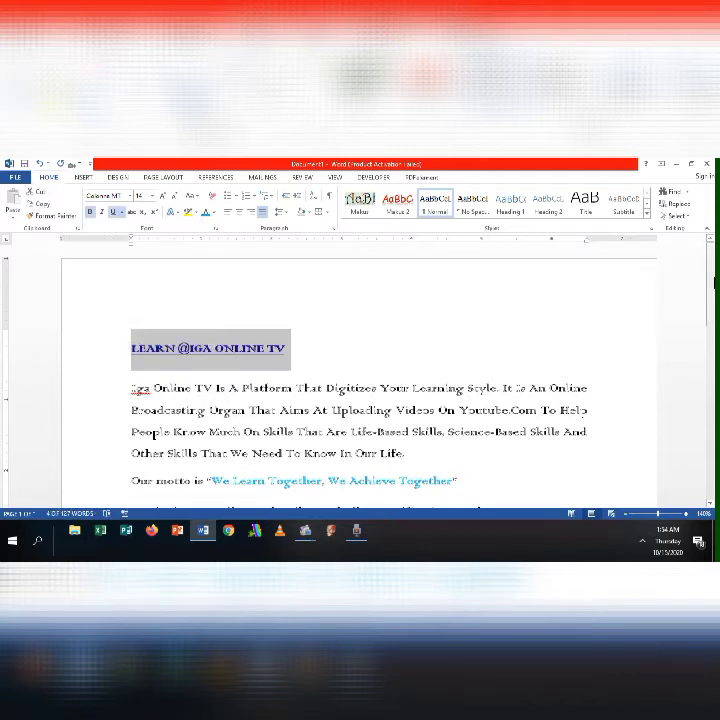
scroll(358, 380, "down", 2)
scroll(358, 380, "down", 2)
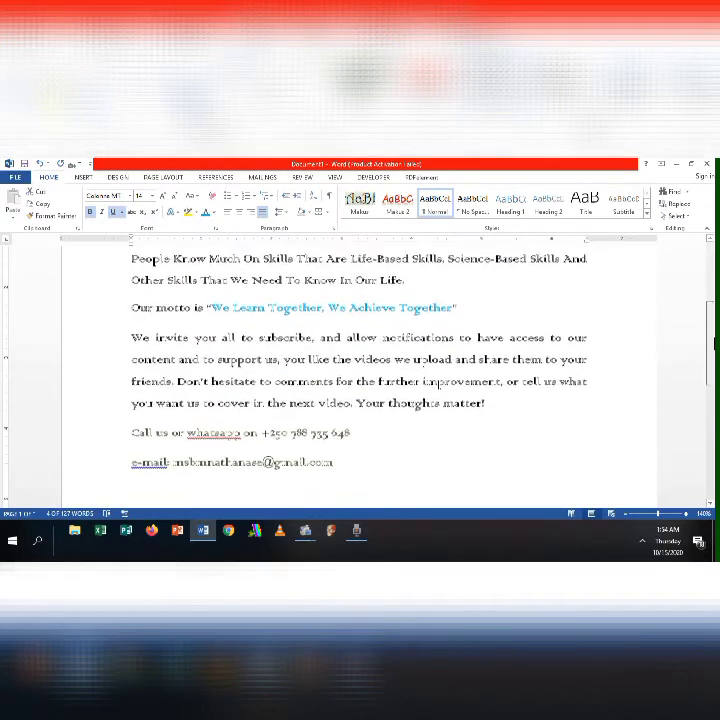
scroll(438, 373, "up", 3)
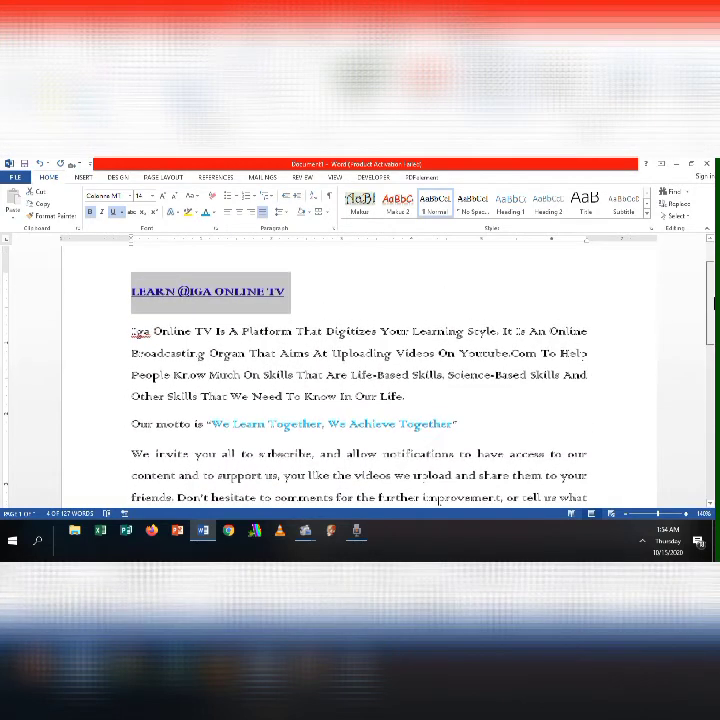
scroll(360, 380, "up", 1)
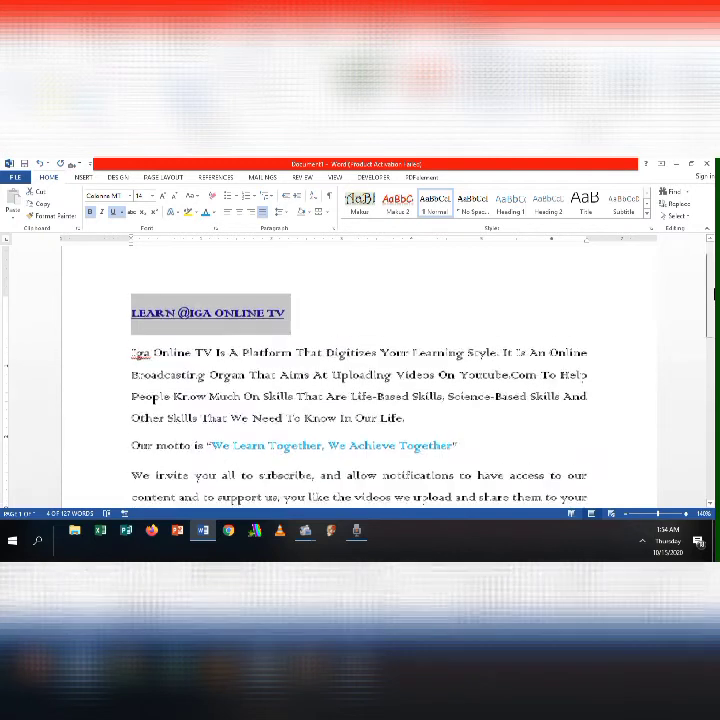
left_click(192, 314)
left_click(108, 316)
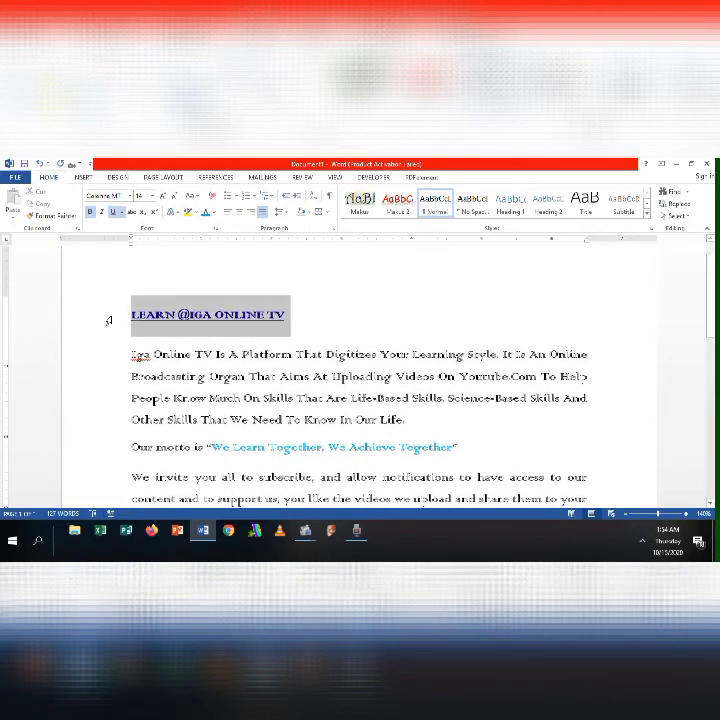
left_click(230, 217)
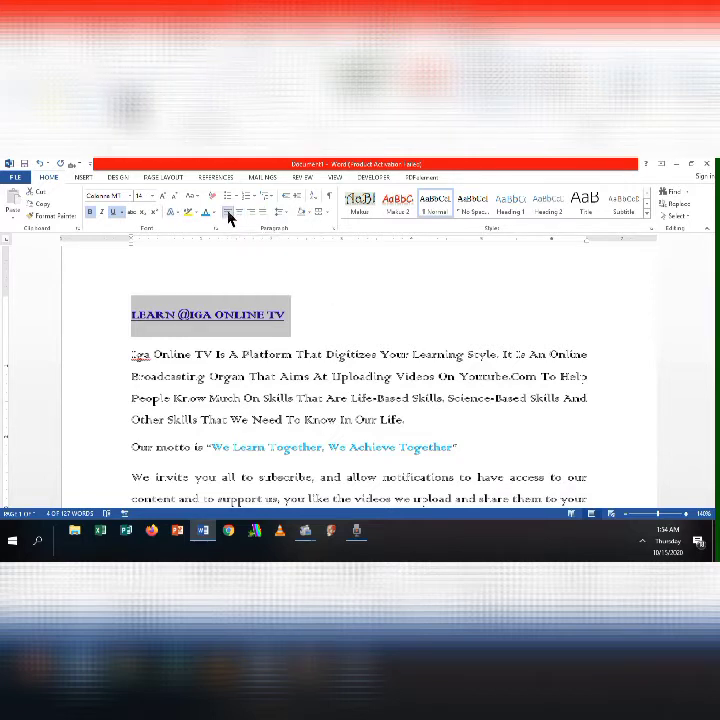
left_click(132, 315)
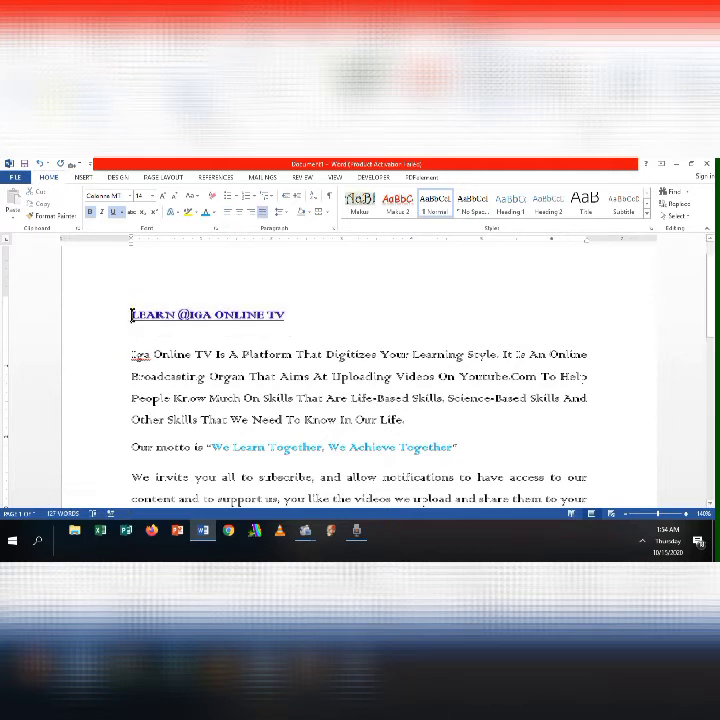
left_click(117, 321)
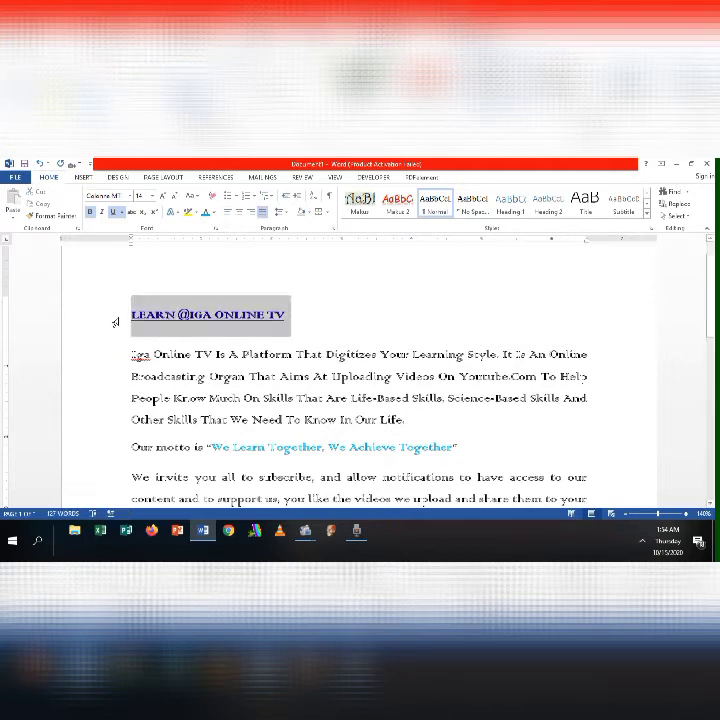
left_click(240, 213)
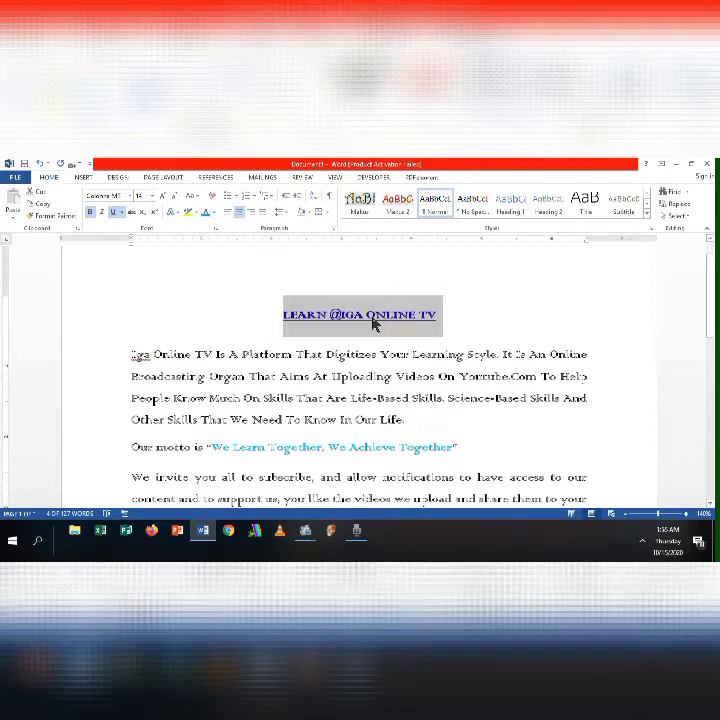
left_click(310, 314)
left_click(119, 322)
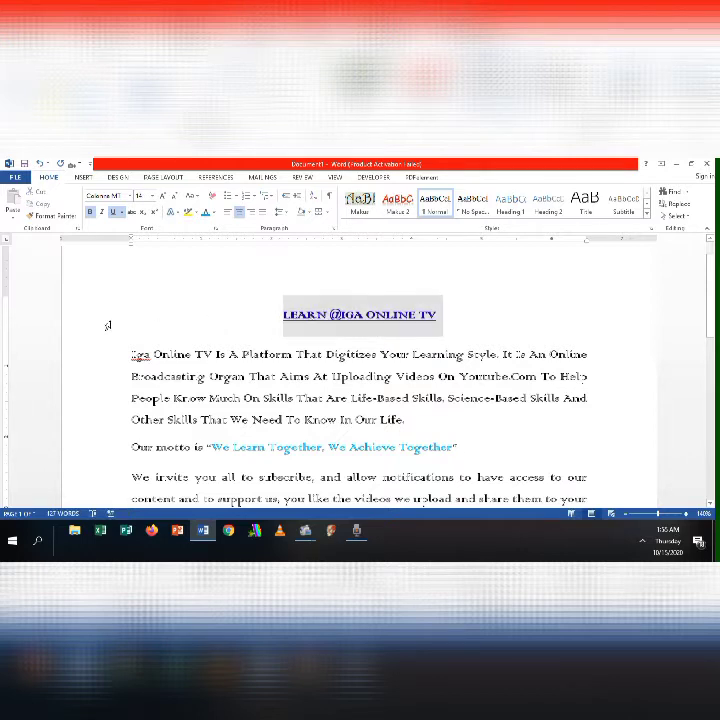
left_click(252, 215)
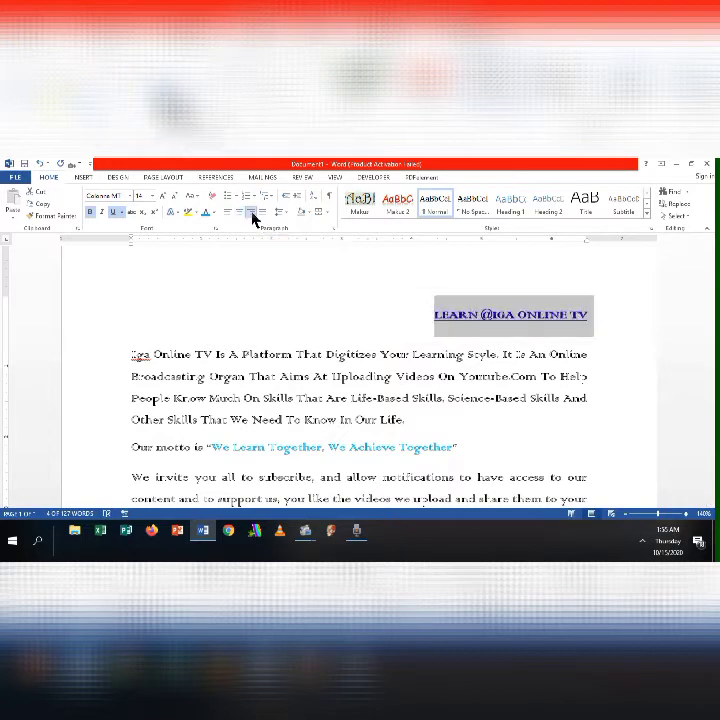
Reselect the title and center it on the page, leaving the body text selected
left_click(591, 318)
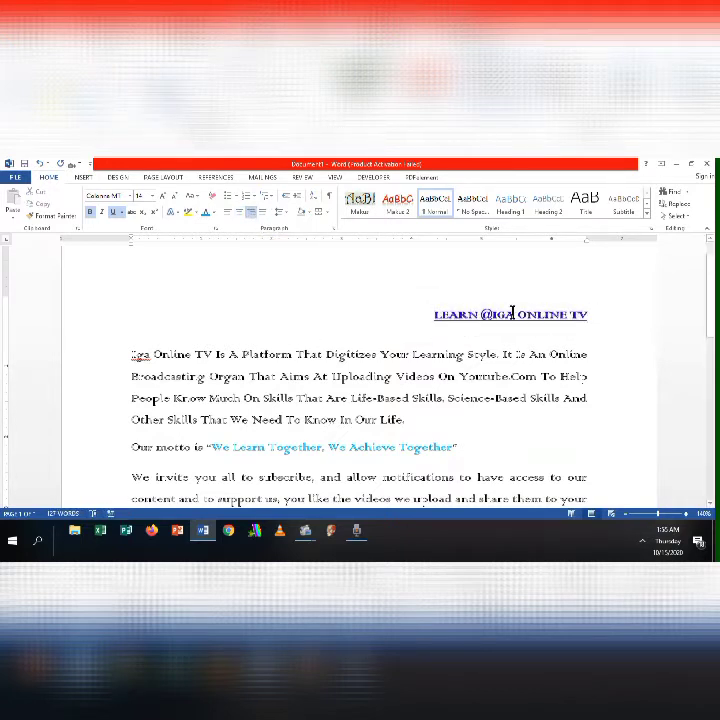
left_click(102, 314)
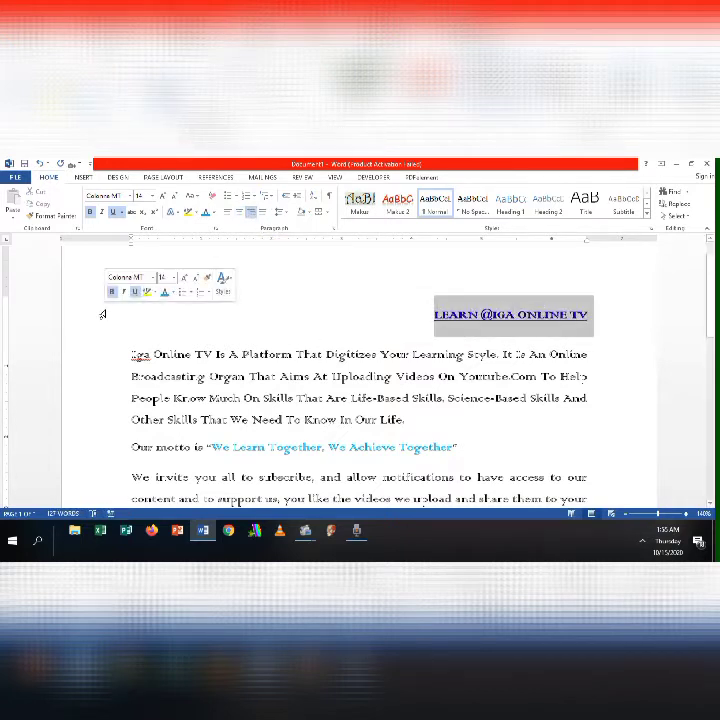
left_click(264, 213)
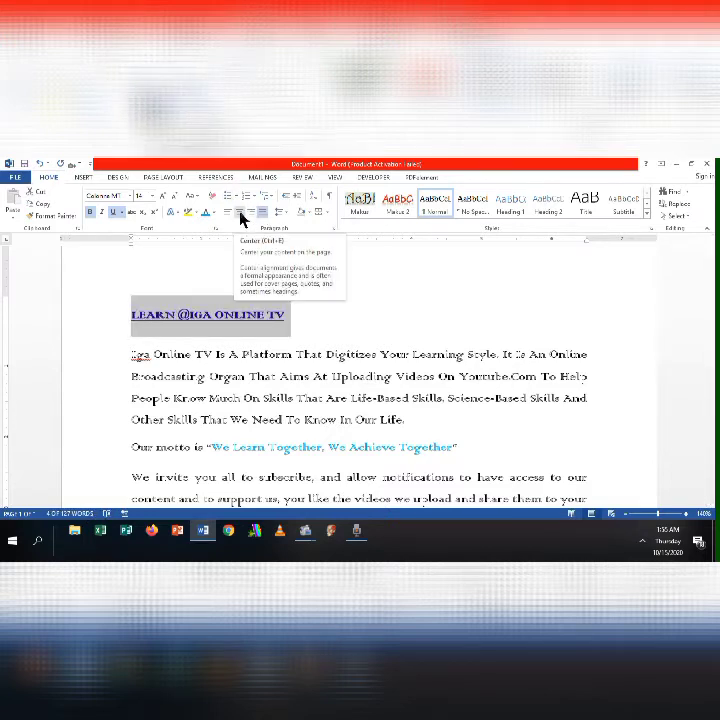
left_click(239, 212)
left_click_drag(108, 358, 108, 498)
left_click_drag(312, 528, 135, 257)
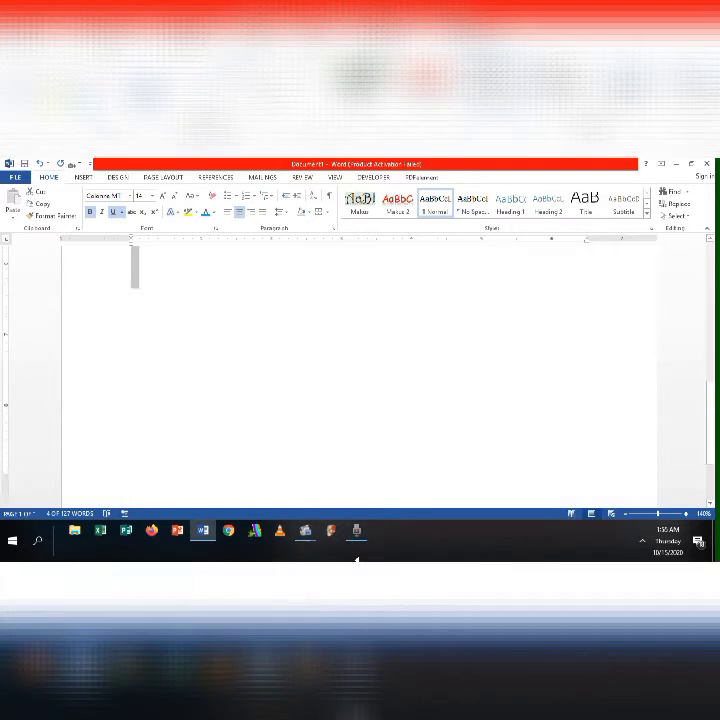
left_click(262, 213)
scroll(708, 423, "up", 10)
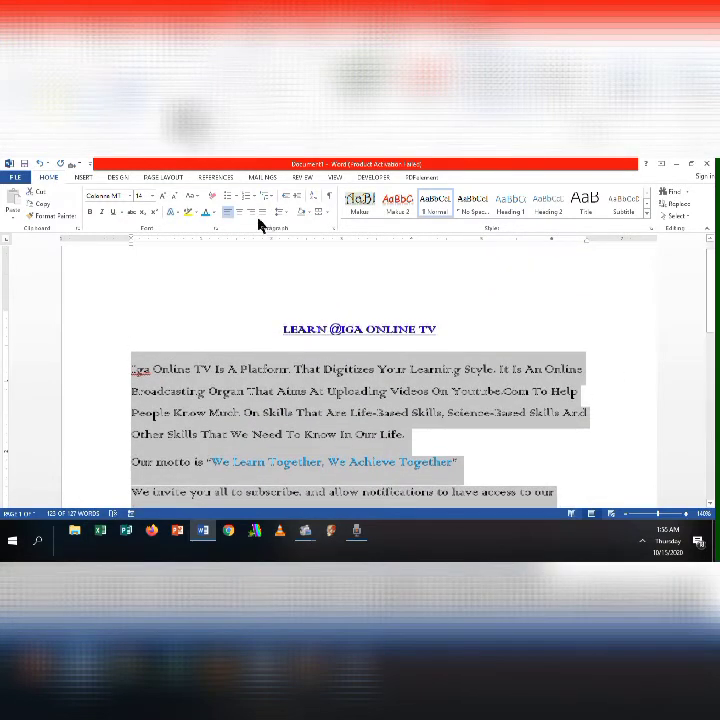
left_click(262, 212)
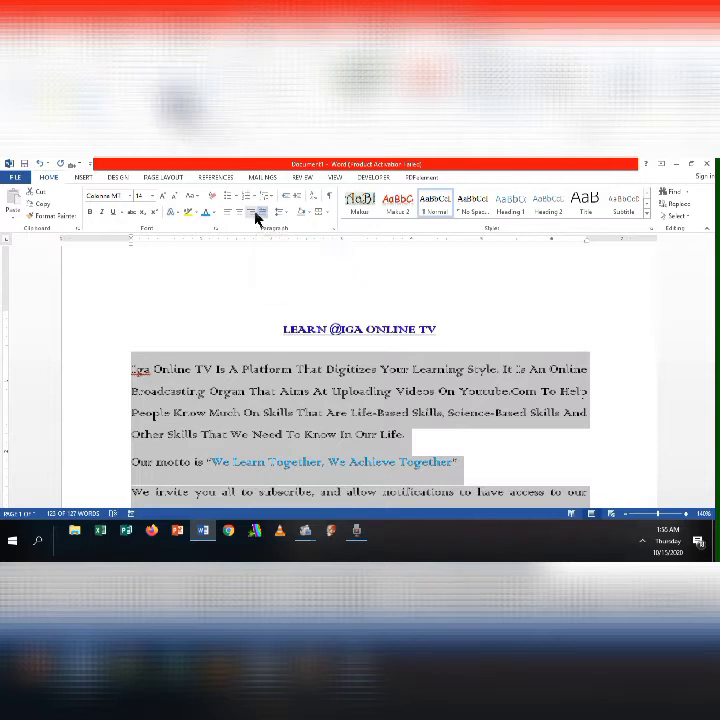
left_click(244, 212)
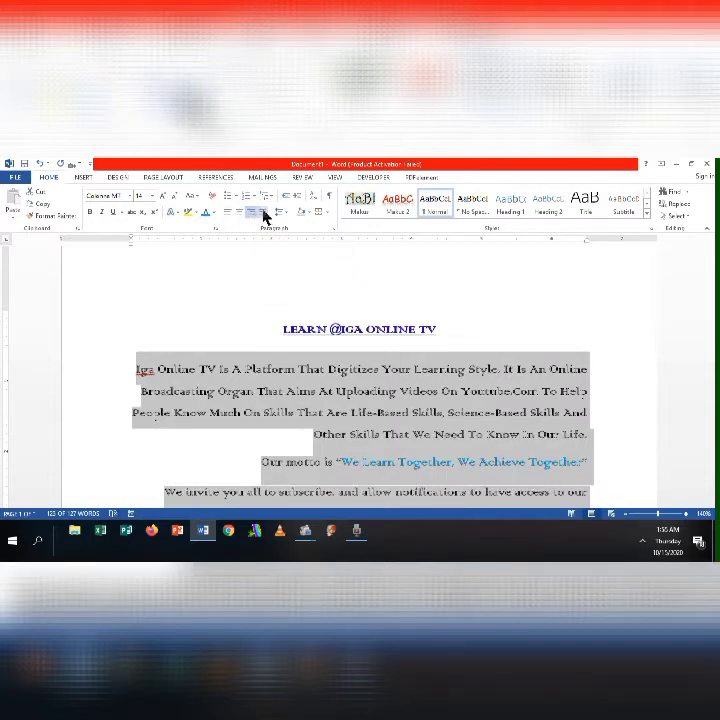
key("ctrl+j")
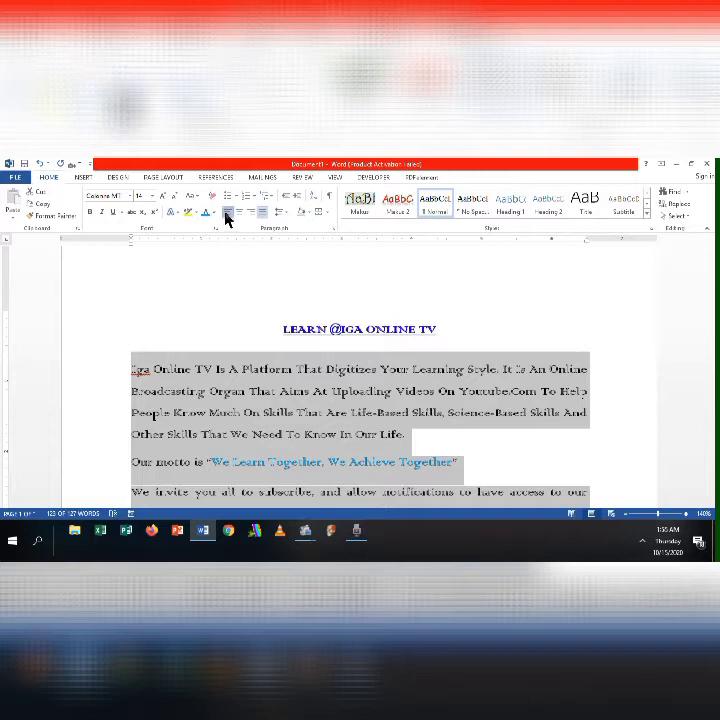
left_click(226, 214)
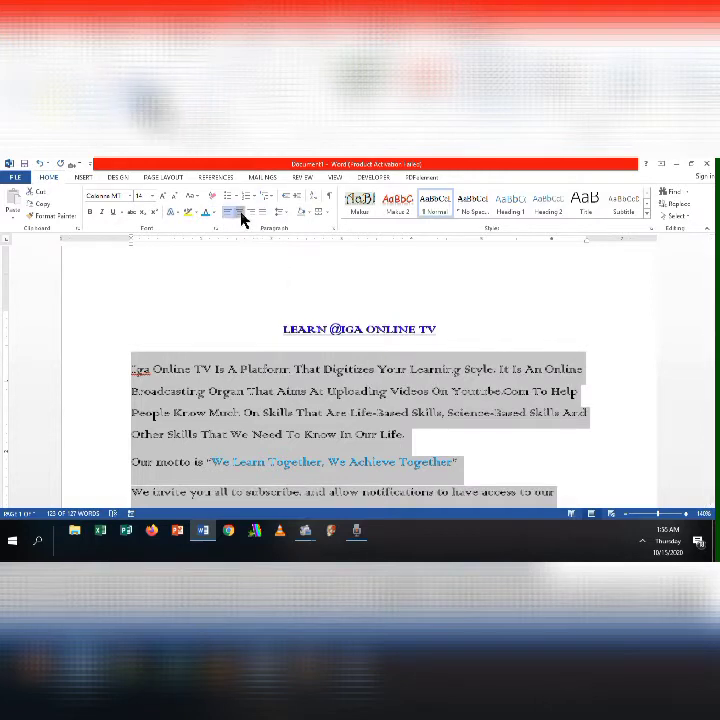
left_click(241, 213)
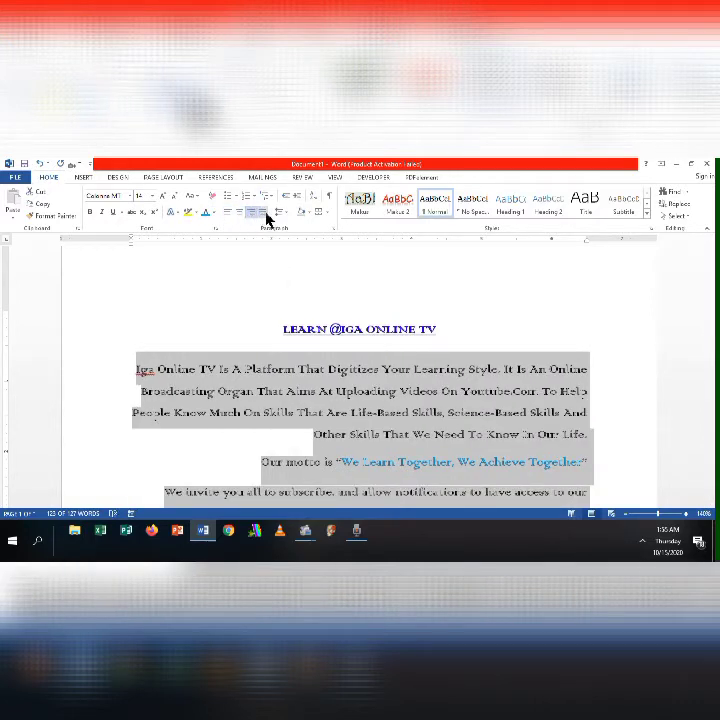
left_click(264, 214)
left_click(264, 214)
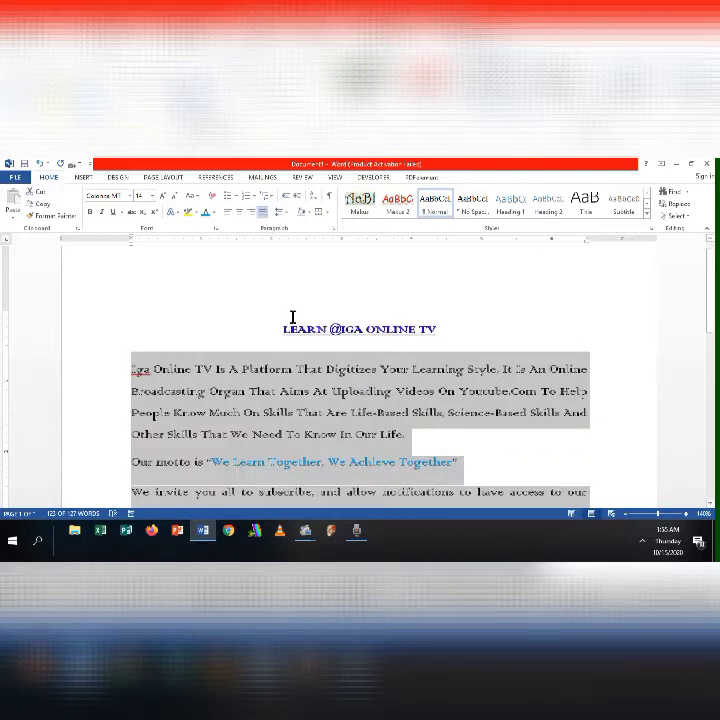
left_click(297, 329)
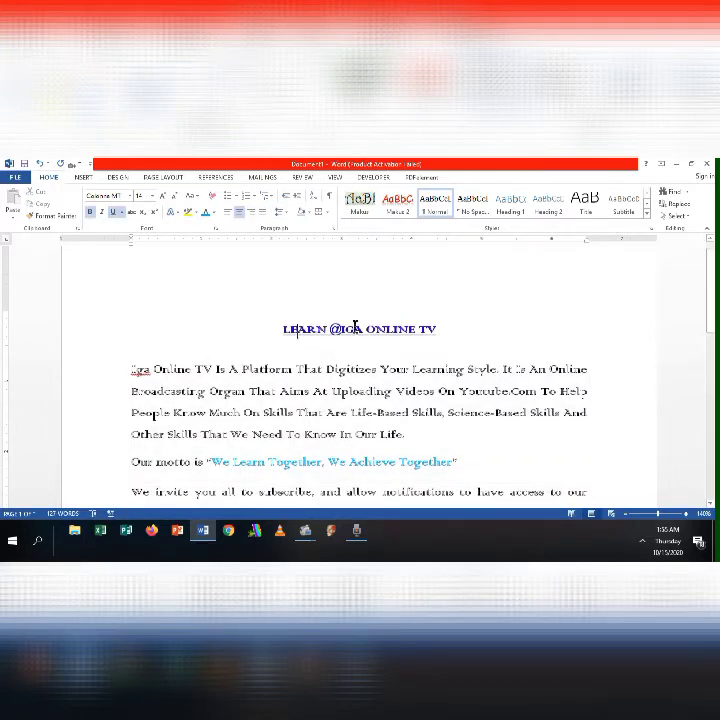
left_click(114, 332)
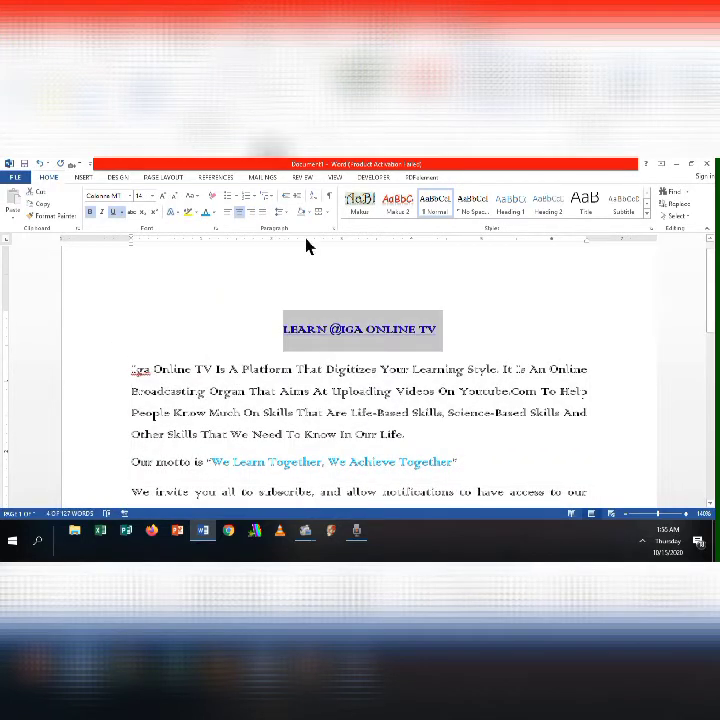
left_click(241, 218)
left_click(240, 217)
left_click(685, 340)
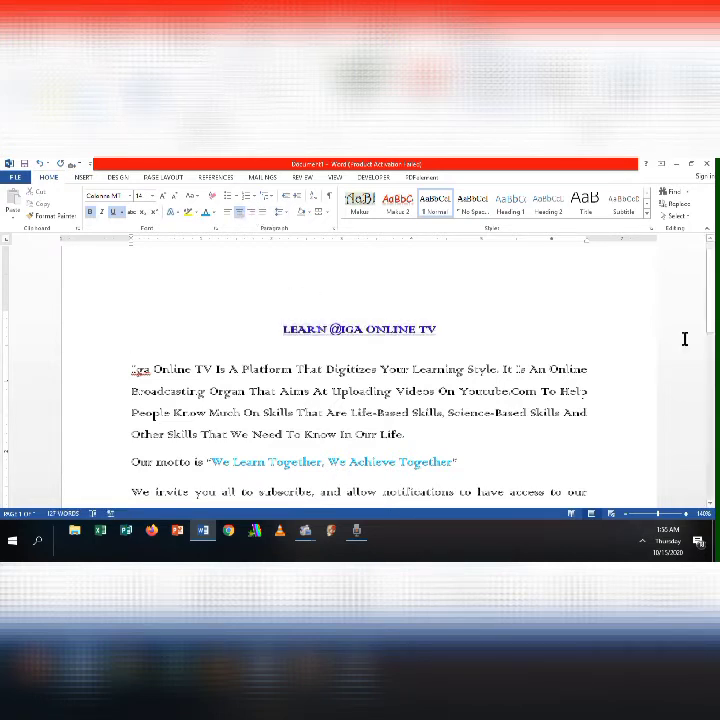
scroll(222, 320, "down", 2)
left_click_drag(139, 281, 371, 368)
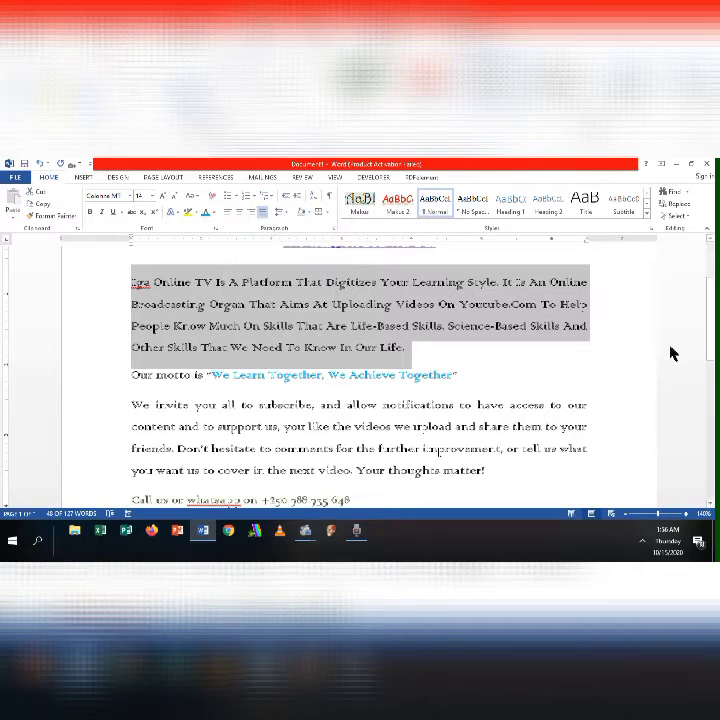
scroll(360, 370, "down", 5)
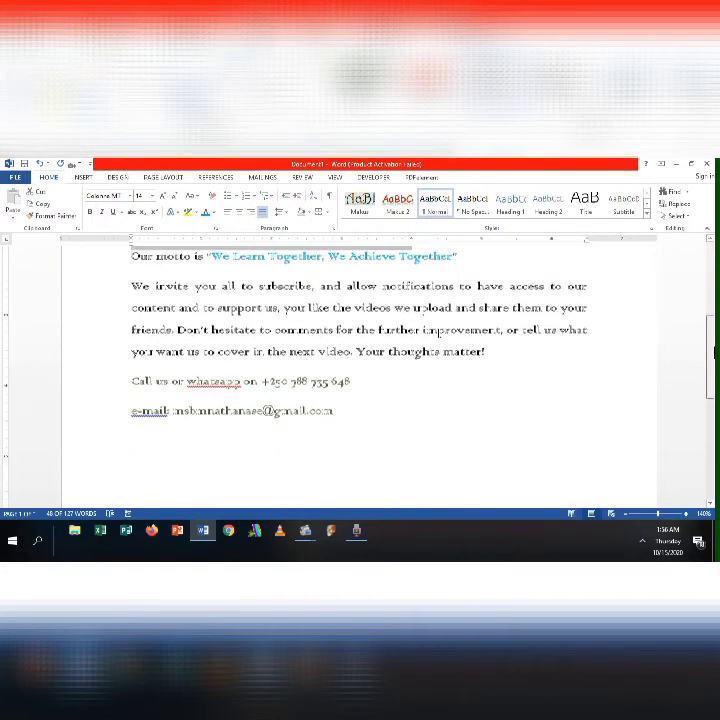
scroll(360, 370, "up", 4)
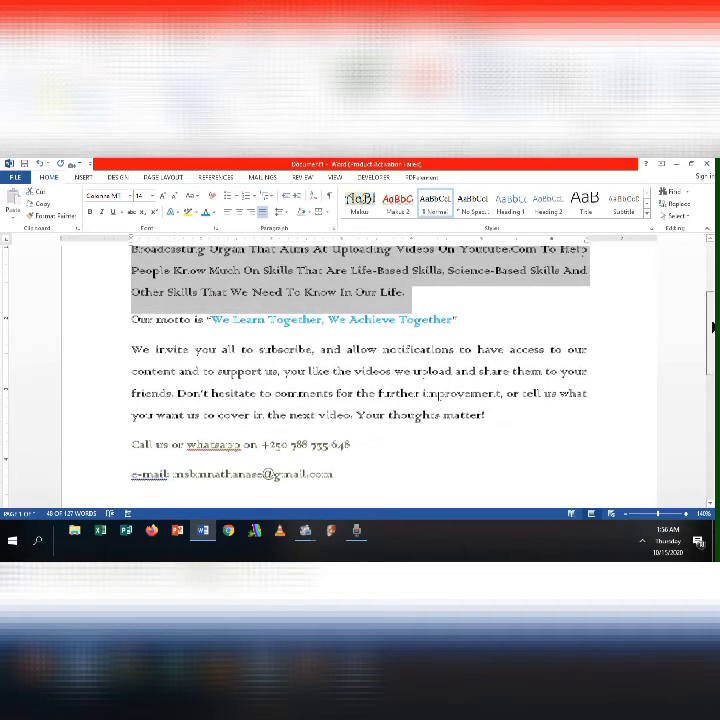
scroll(508, 302, "up", 3)
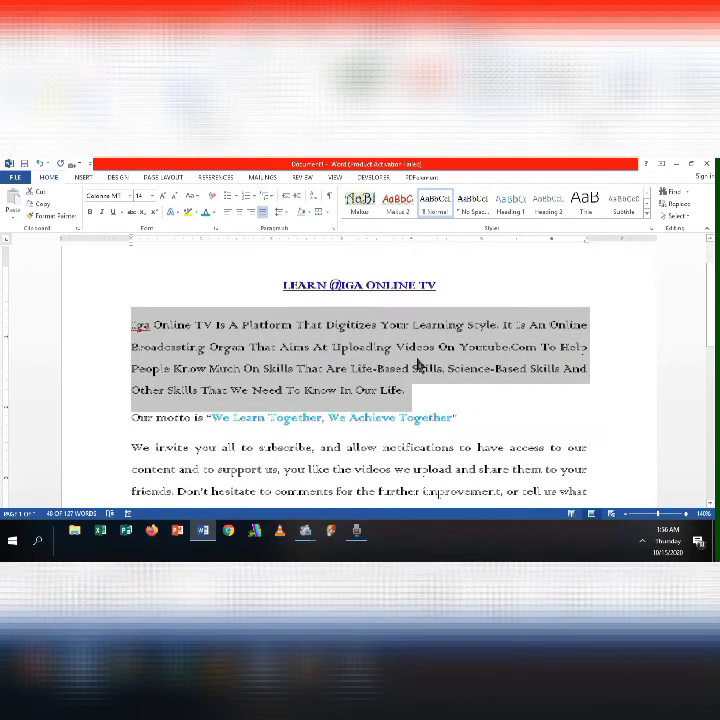
left_click(415, 352)
scroll(360, 380, "down", 6)
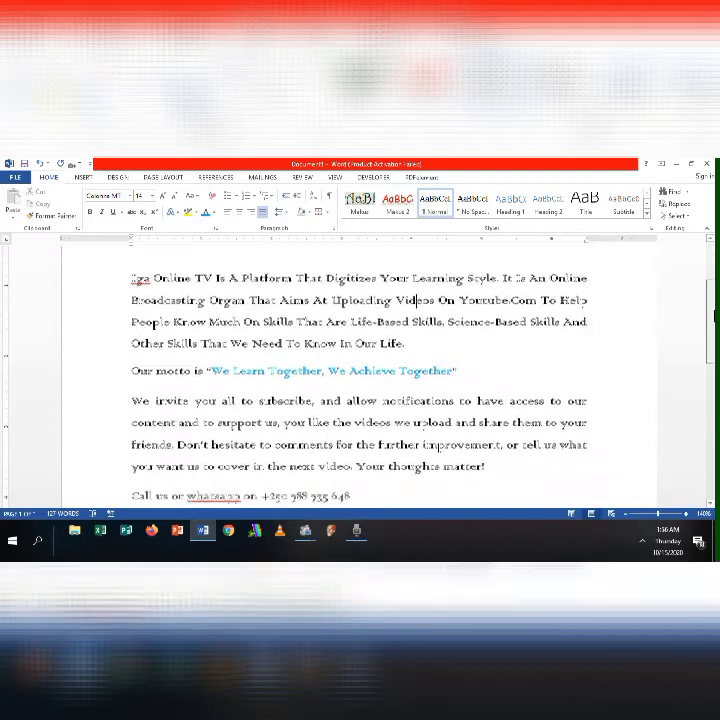
scroll(360, 380, "down", 4)
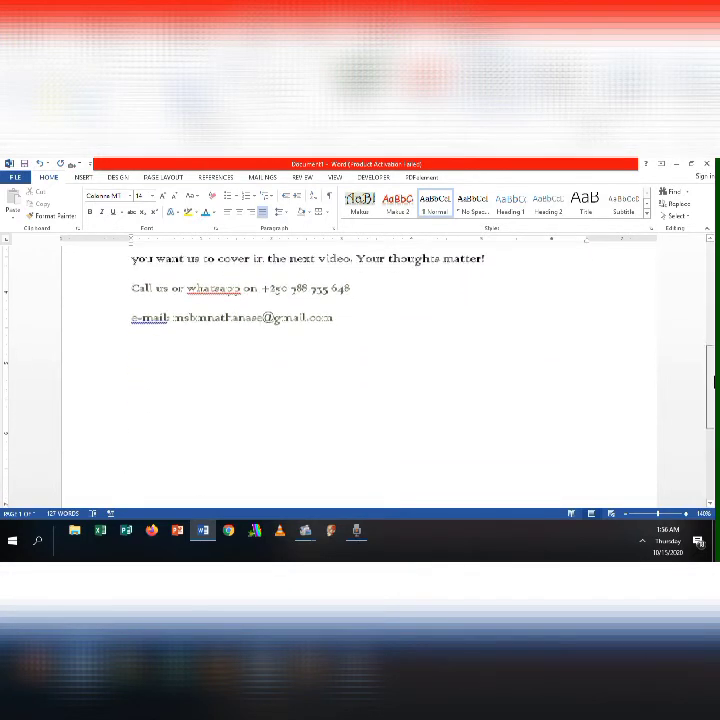
scroll(341, 333, "up", 10)
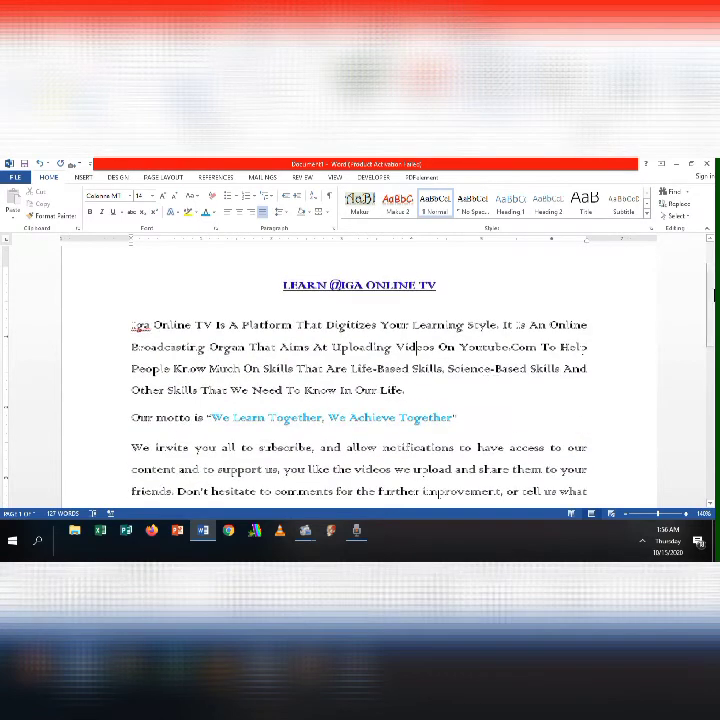
scroll(418, 292, "down", 2)
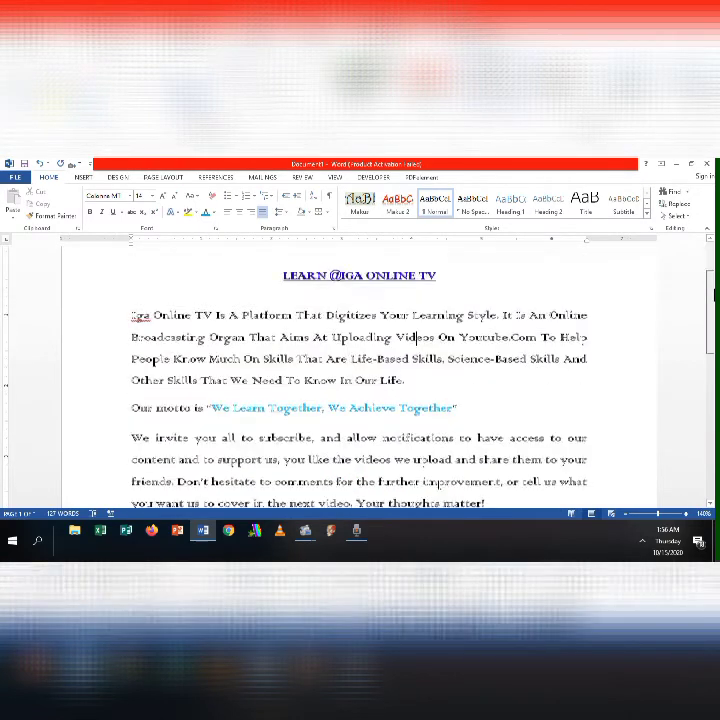
scroll(418, 292, "down", 4)
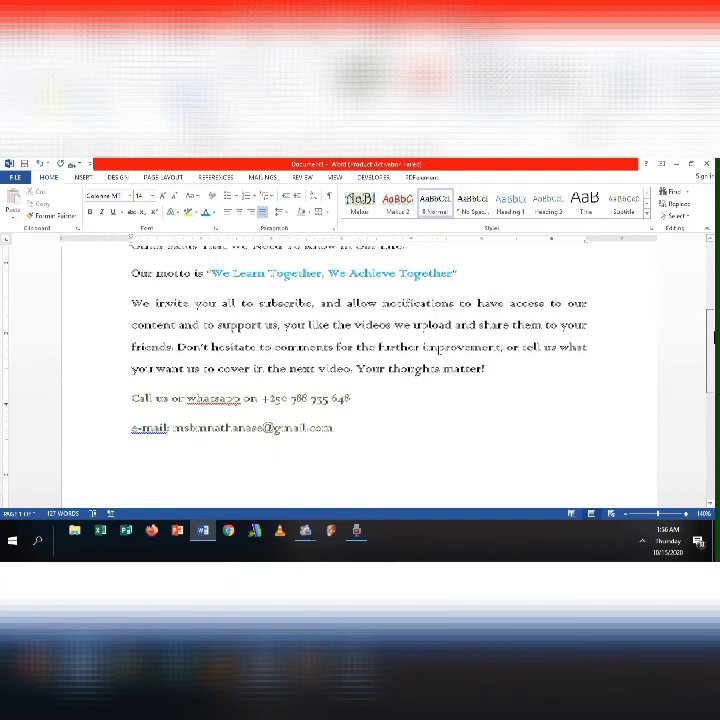
scroll(418, 292, "down", 1)
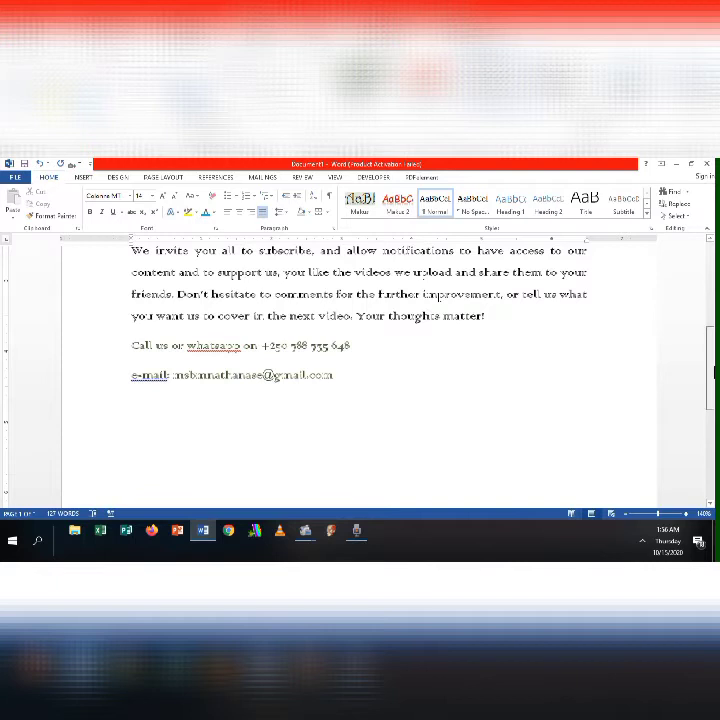
scroll(391, 312, "up", 6)
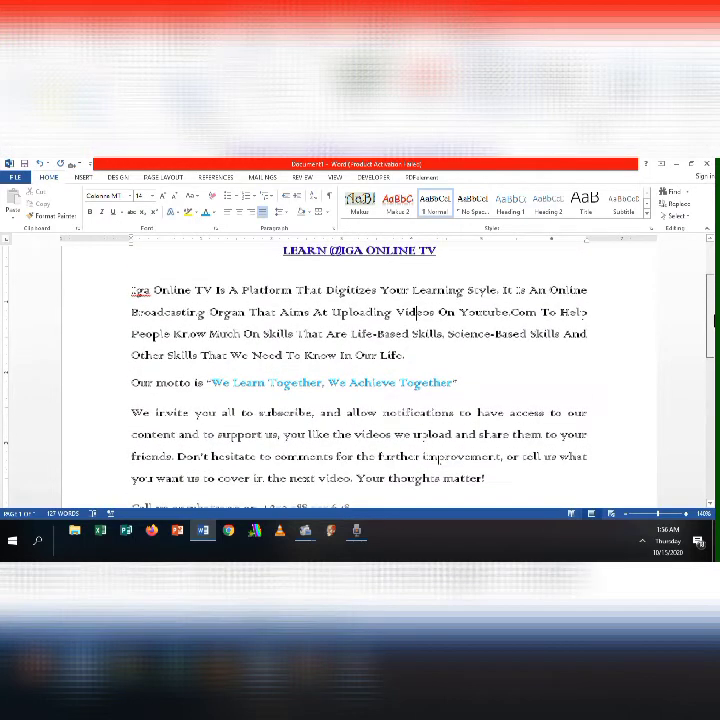
scroll(360, 380, "up", 1)
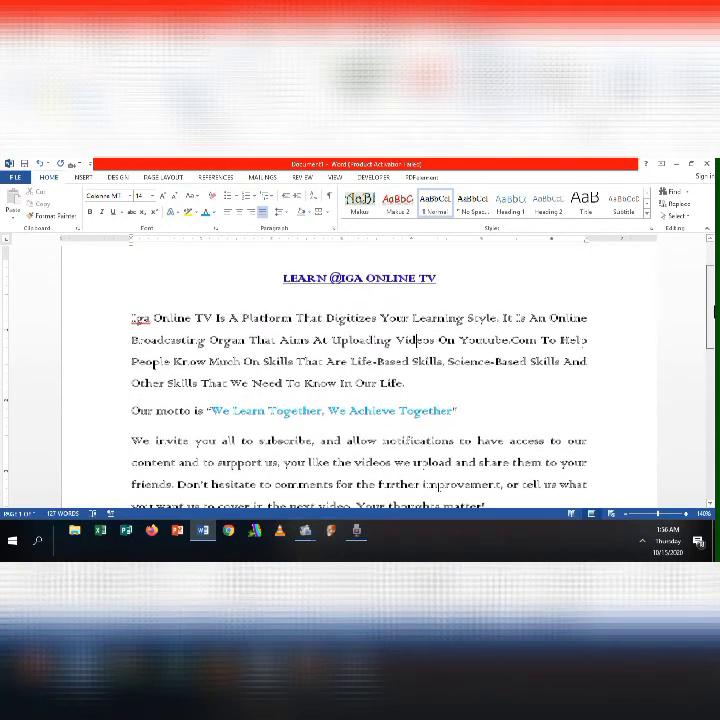
scroll(398, 340, "down", 4)
scroll(360, 380, "up", 5)
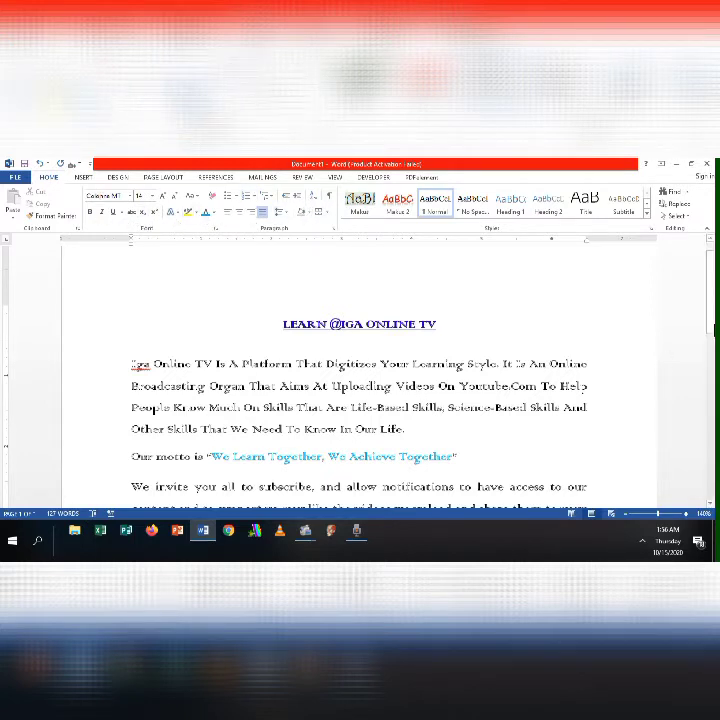
scroll(360, 380, "down", 3)
scroll(360, 380, "up", 1)
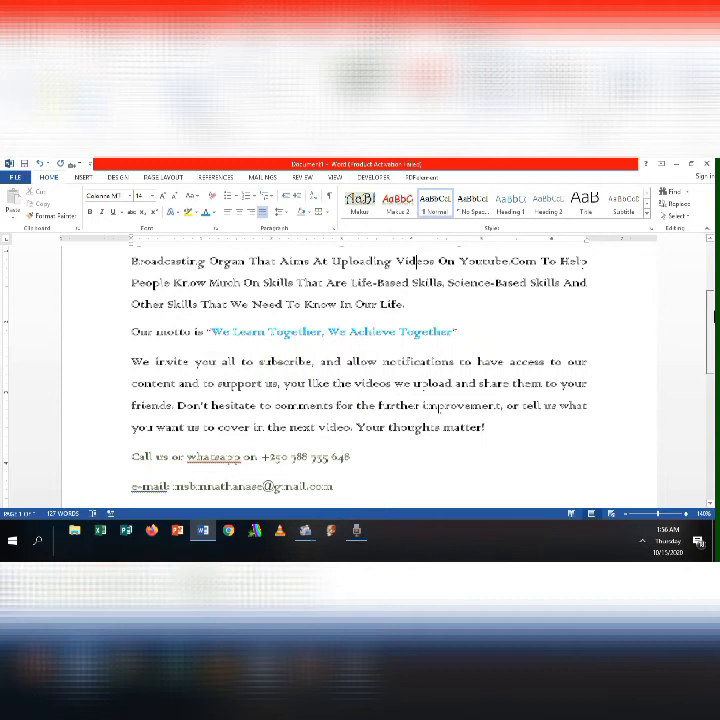
scroll(360, 380, "up", 1)
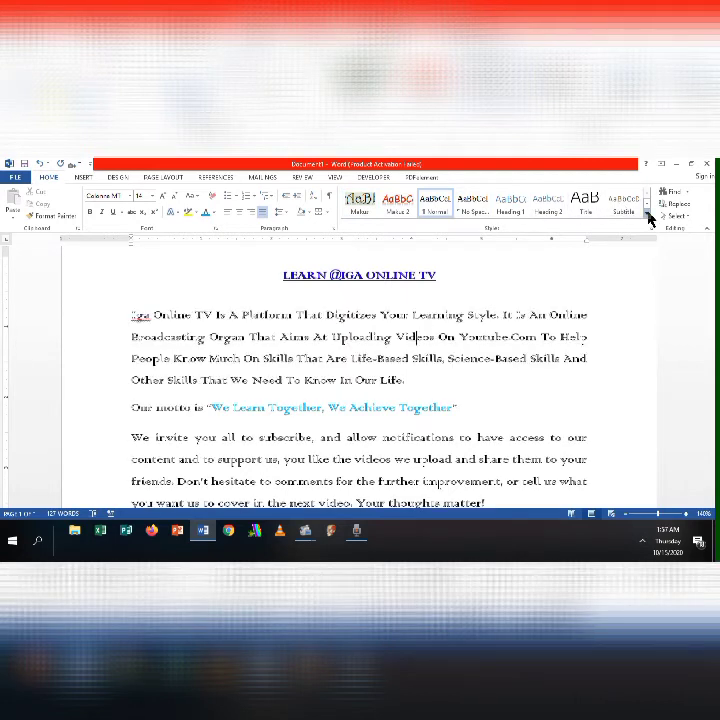
left_click(647, 216)
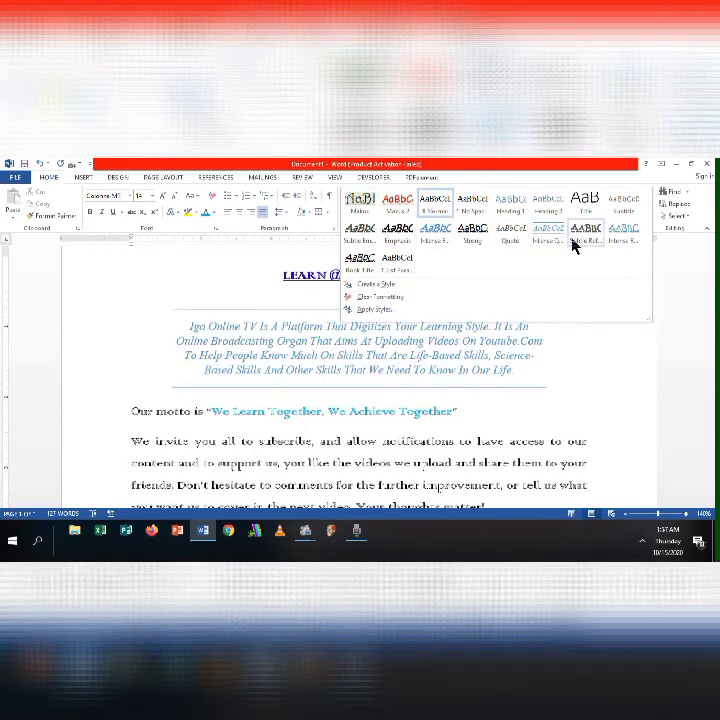
left_click(392, 347)
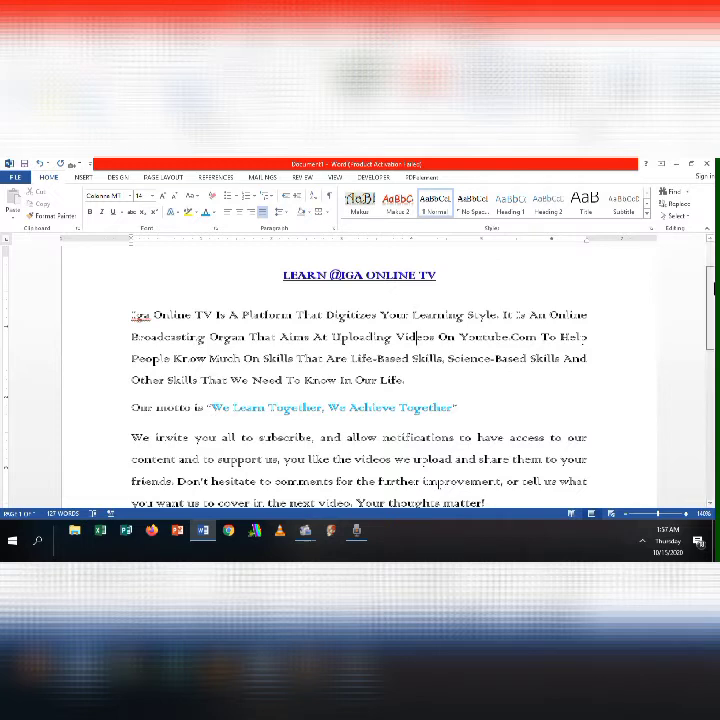
scroll(398, 337, "down", 3)
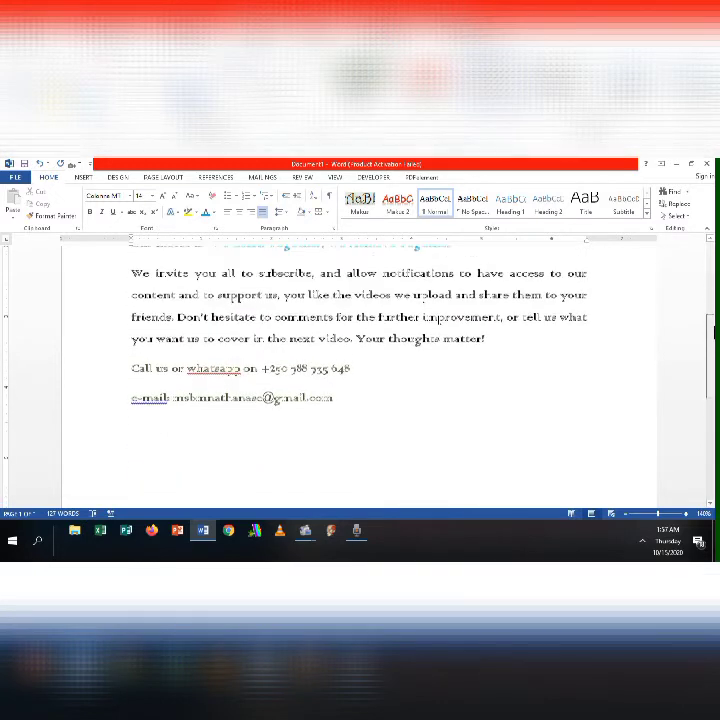
scroll(398, 410, "up", 5)
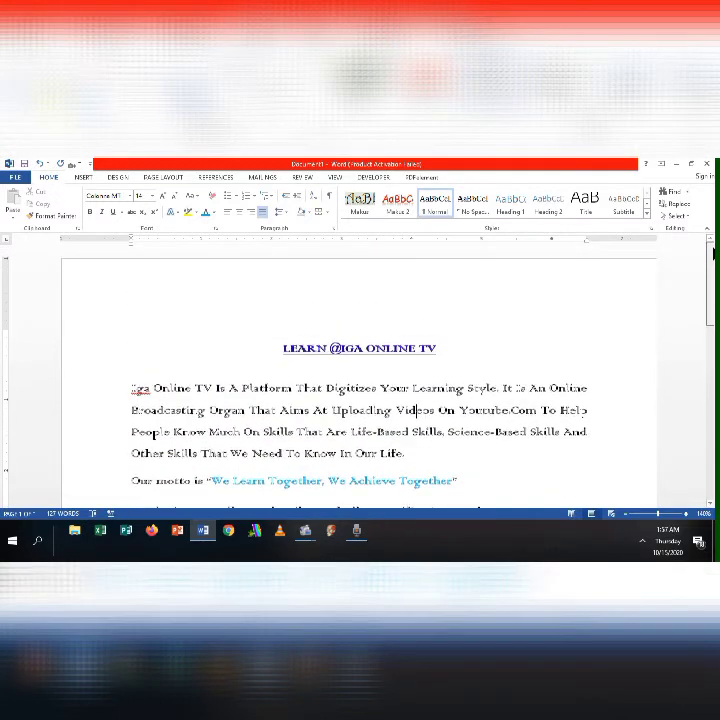
scroll(414, 410, "down", 1)
left_click(368, 364)
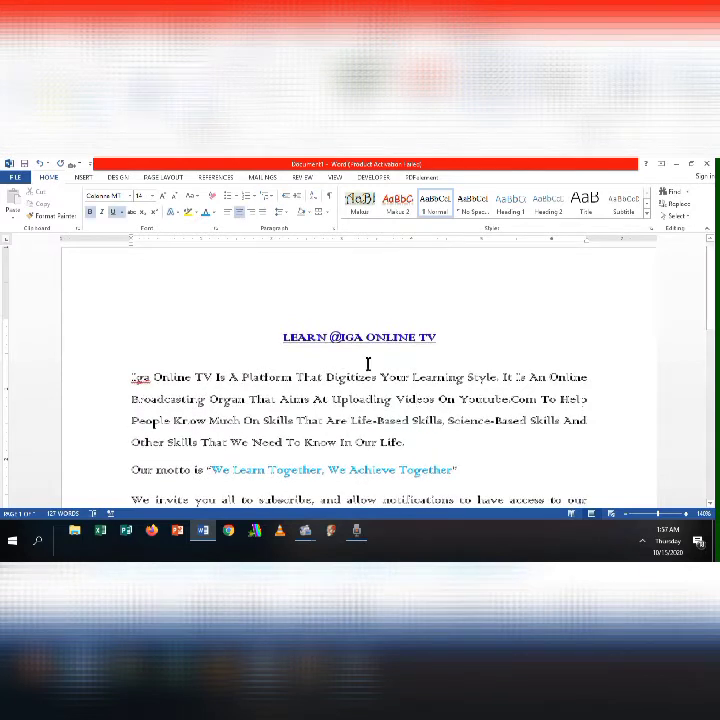
scroll(360, 380, "down", 5)
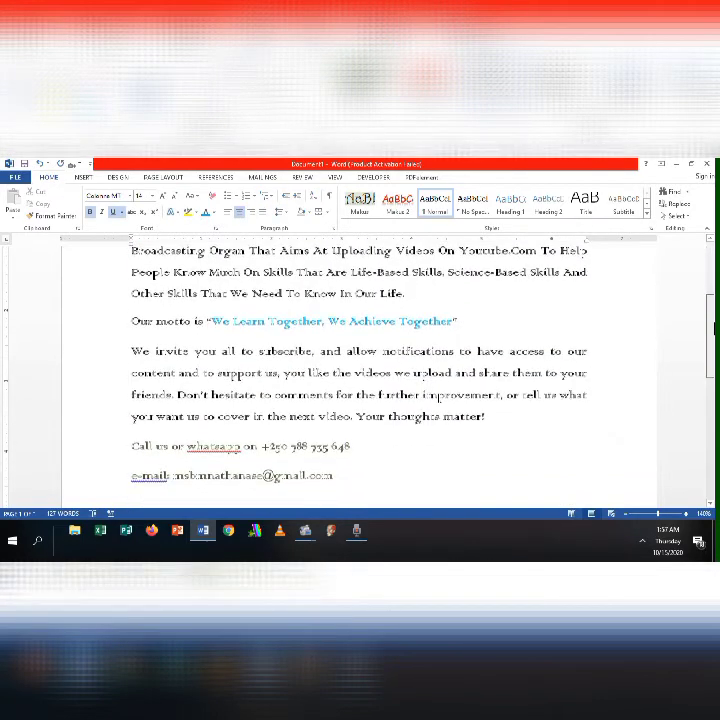
scroll(622, 322, "up", 3)
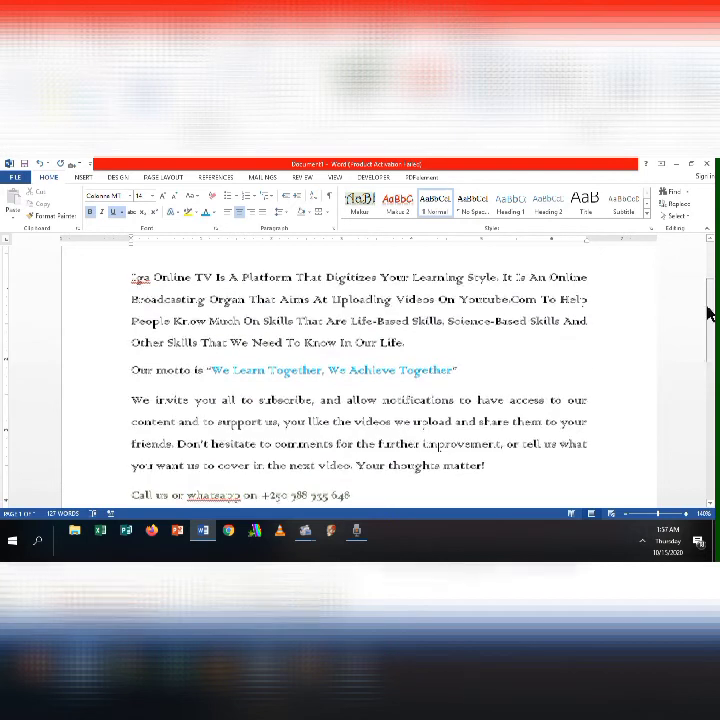
key("ctrl+a")
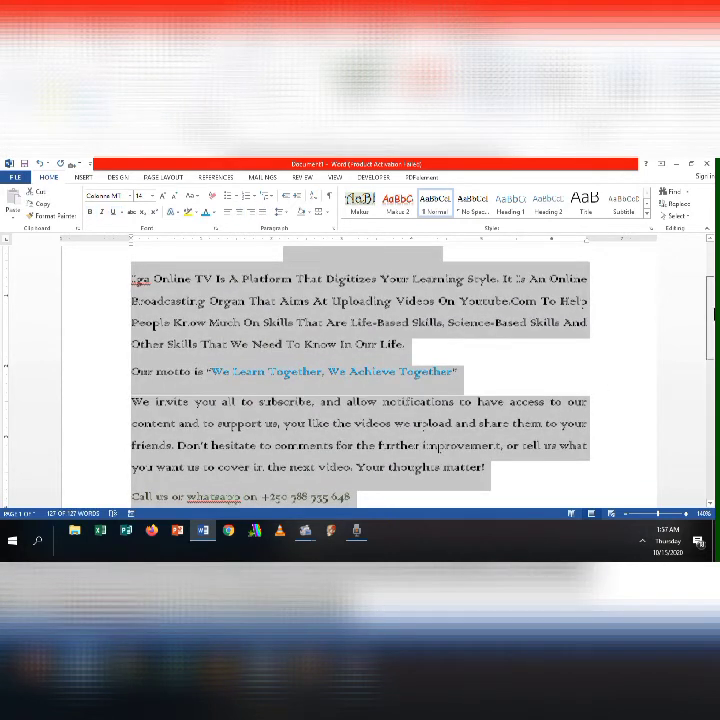
scroll(360, 380, "up", 1)
scroll(360, 380, "down", 1)
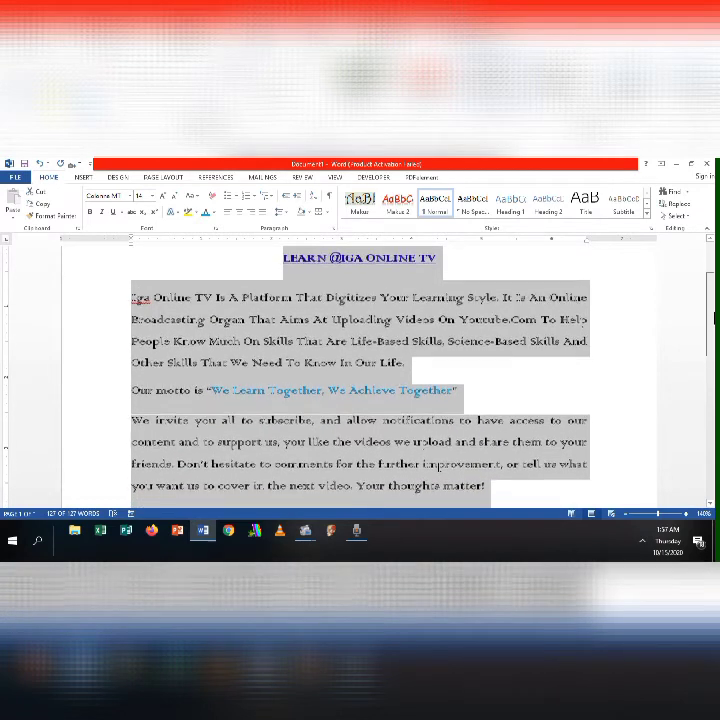
scroll(360, 380, "down", 3)
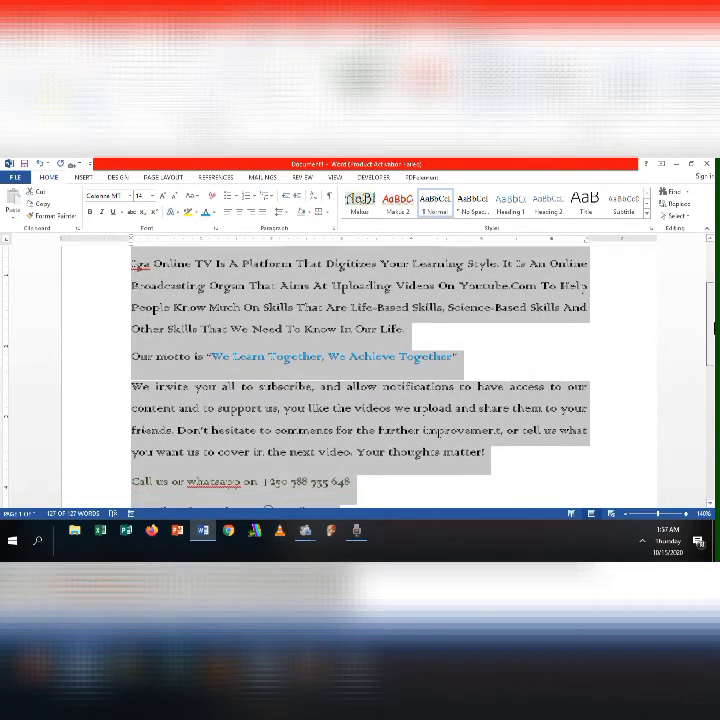
scroll(547, 317, "down", 1)
scroll(547, 317, "up", 4)
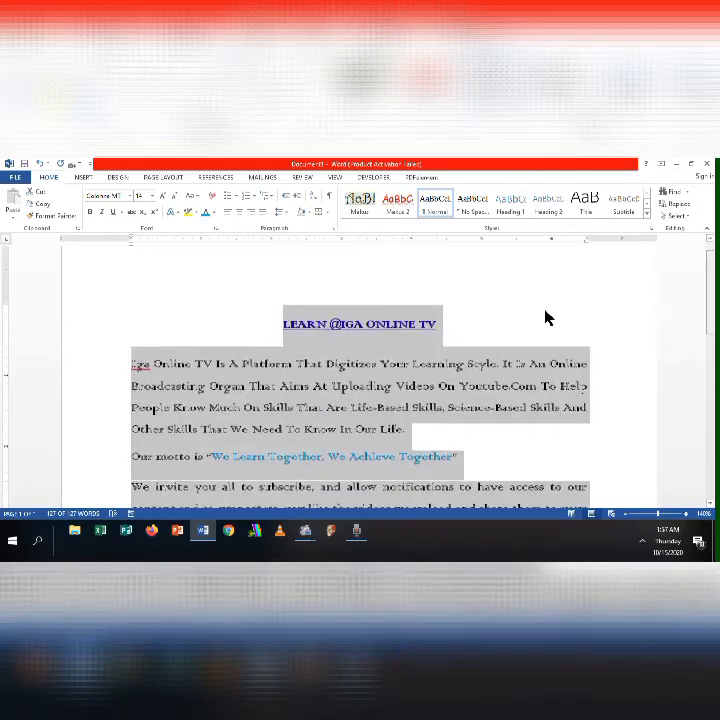
left_click(291, 327)
left_click_drag(131, 364, 456, 457)
left_click(304, 330)
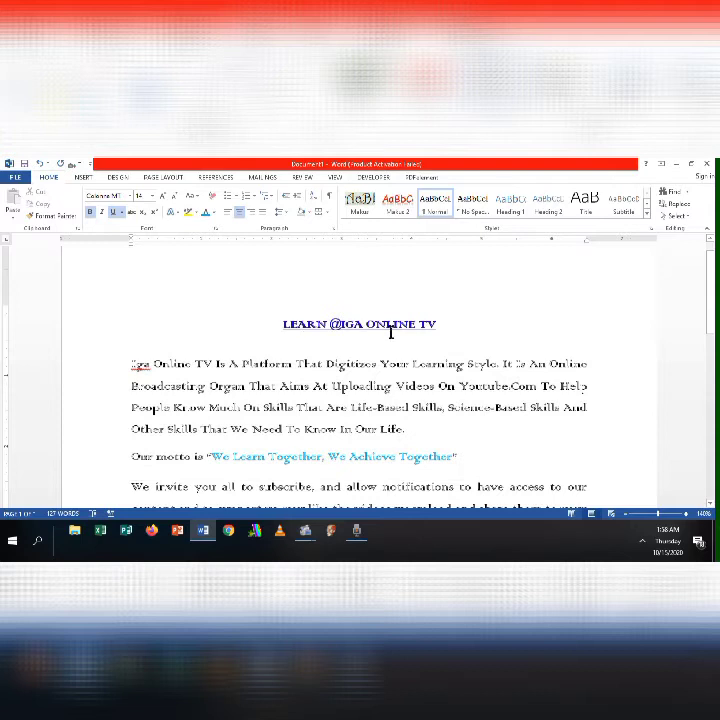
mouse_move(713, 275)
left_mouse_down()
mouse_move(713, 338)
mouse_move(713, 295)
left_mouse_up()
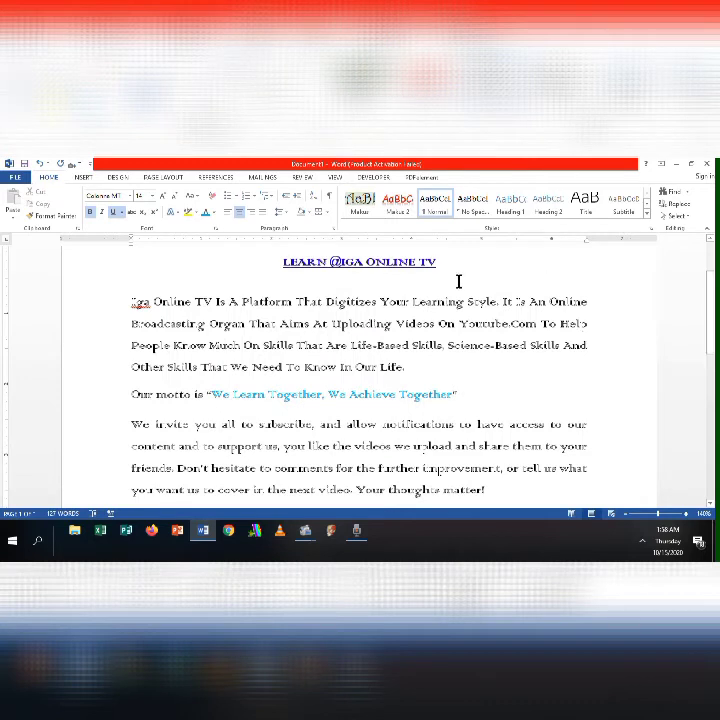
left_click_drag(110, 313, 253, 367)
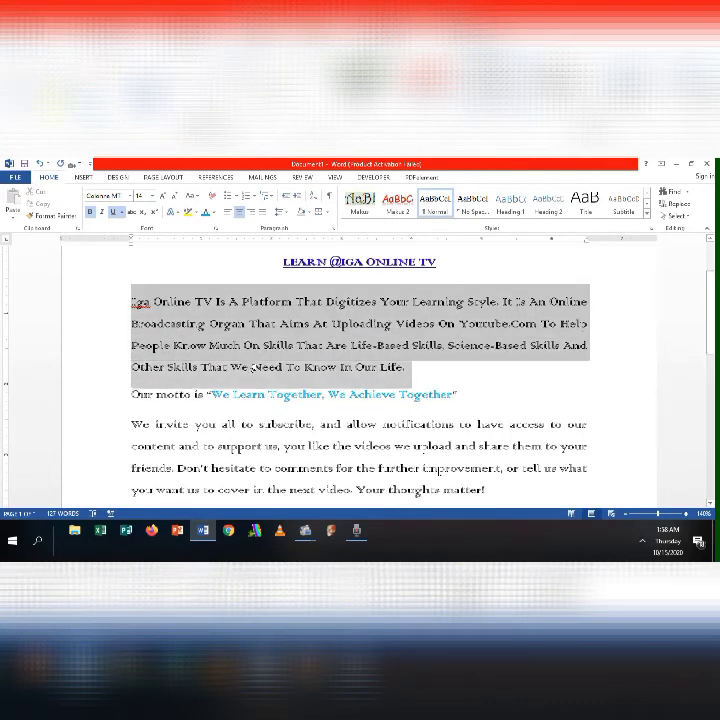
left_click(512, 203)
left_click(548, 207)
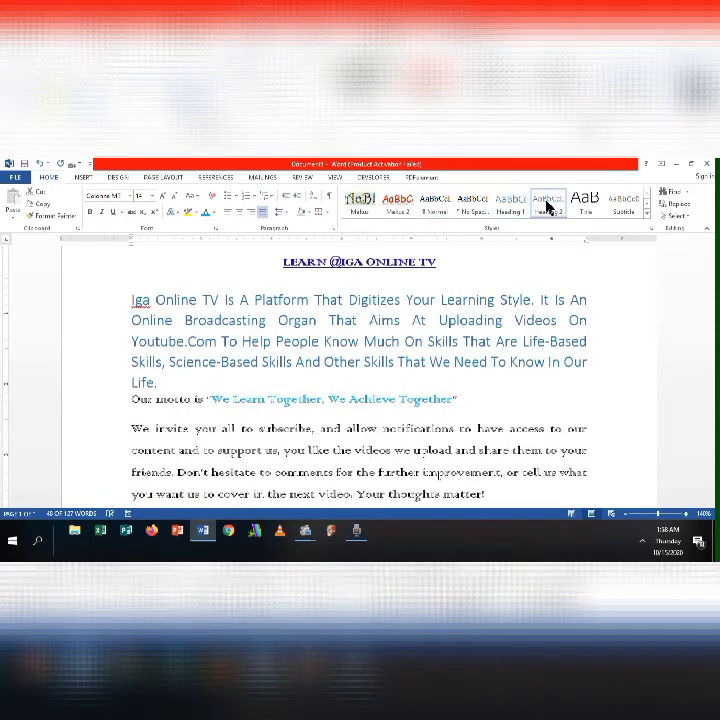
left_click(475, 205)
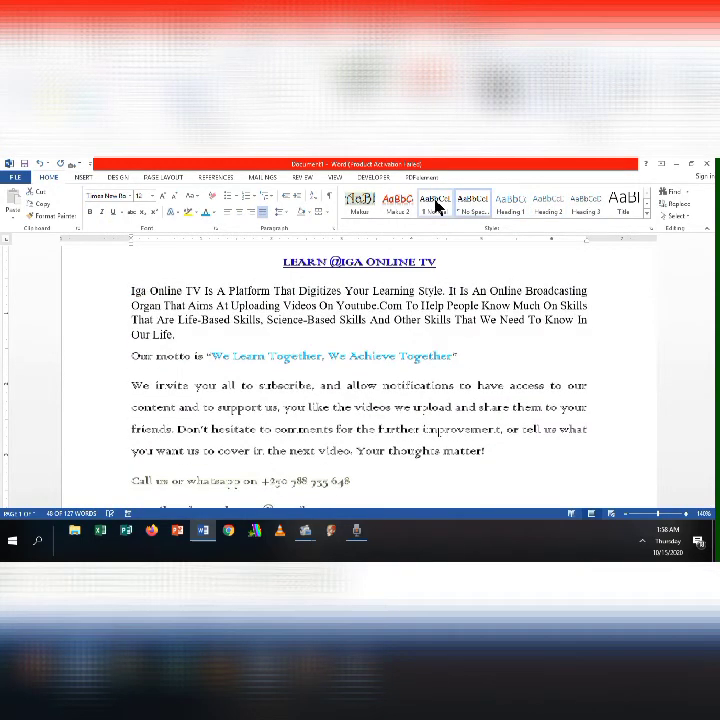
left_click(437, 207)
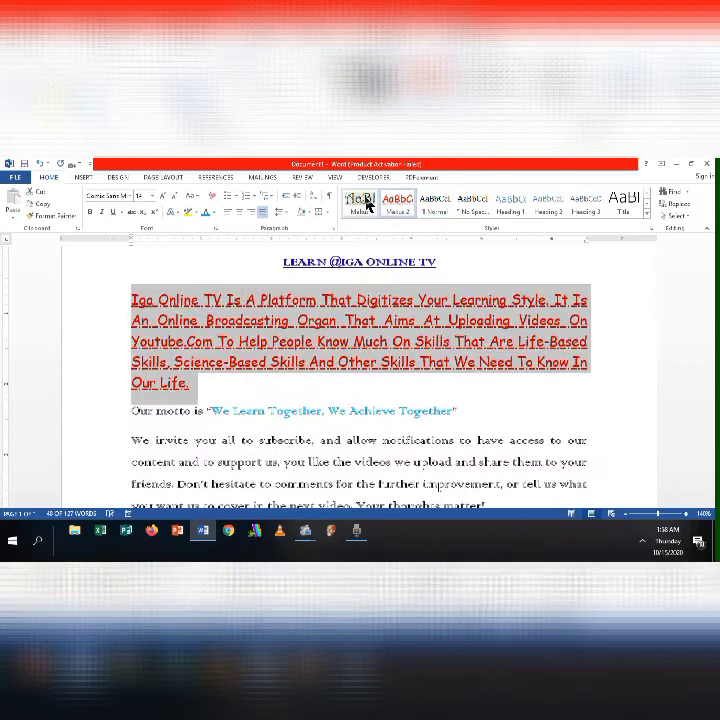
left_click(410, 205)
left_click(435, 205)
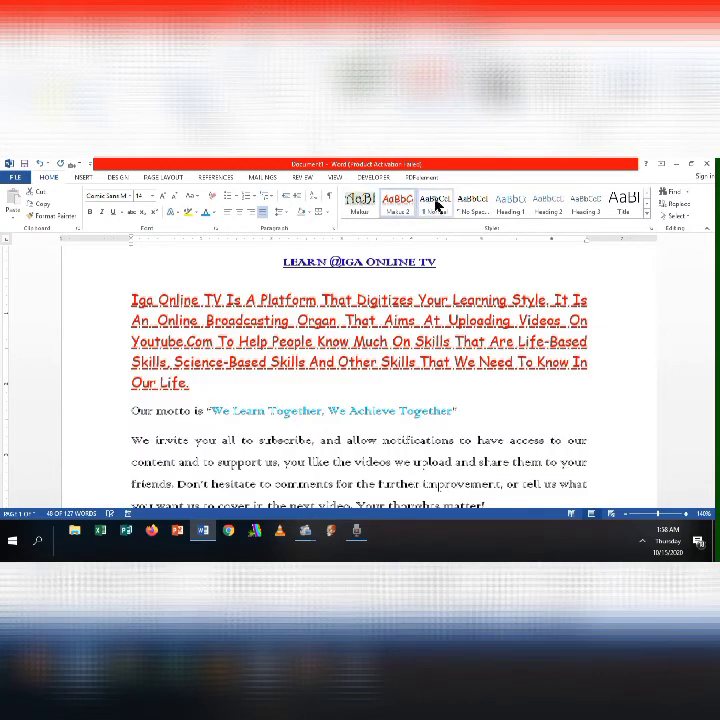
left_click(437, 205)
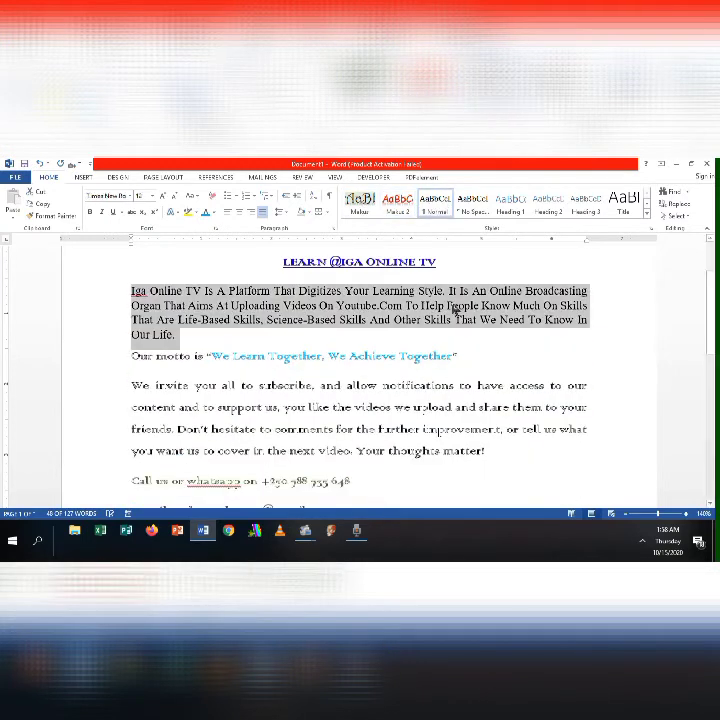
double_click(463, 305)
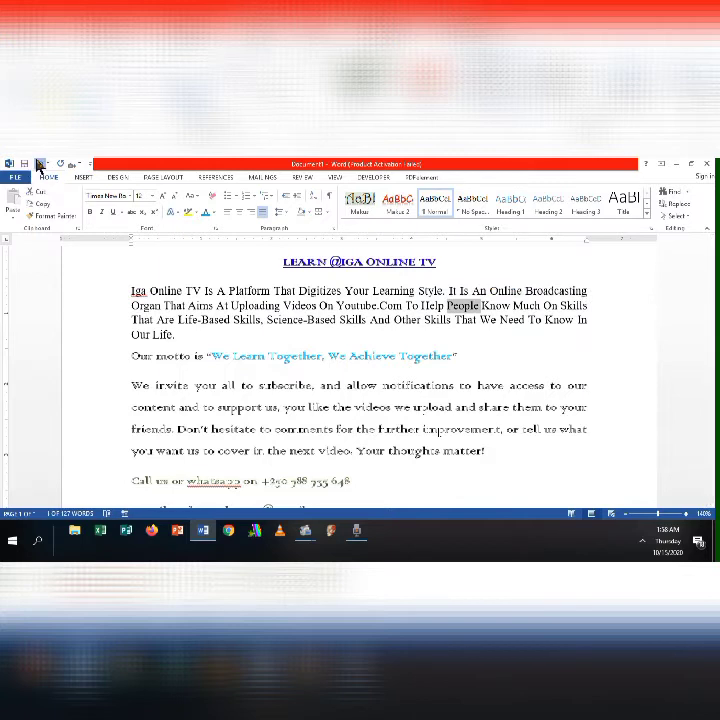
left_click(38, 165)
key("ctrl+y")
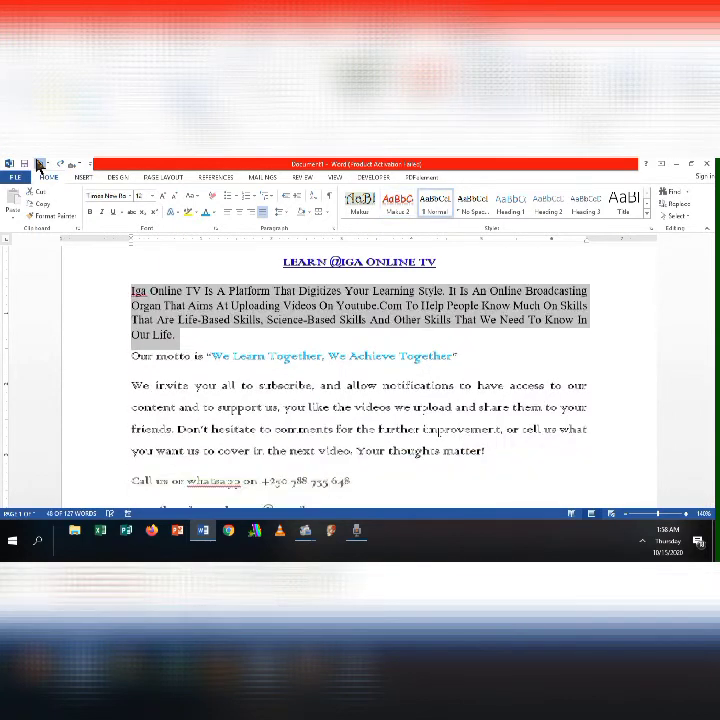
left_click(38, 165)
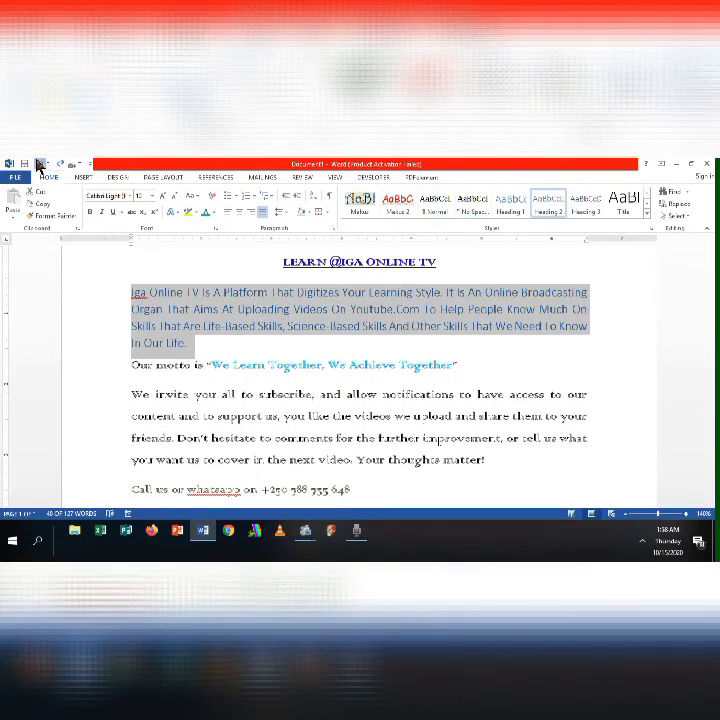
left_click(38, 165)
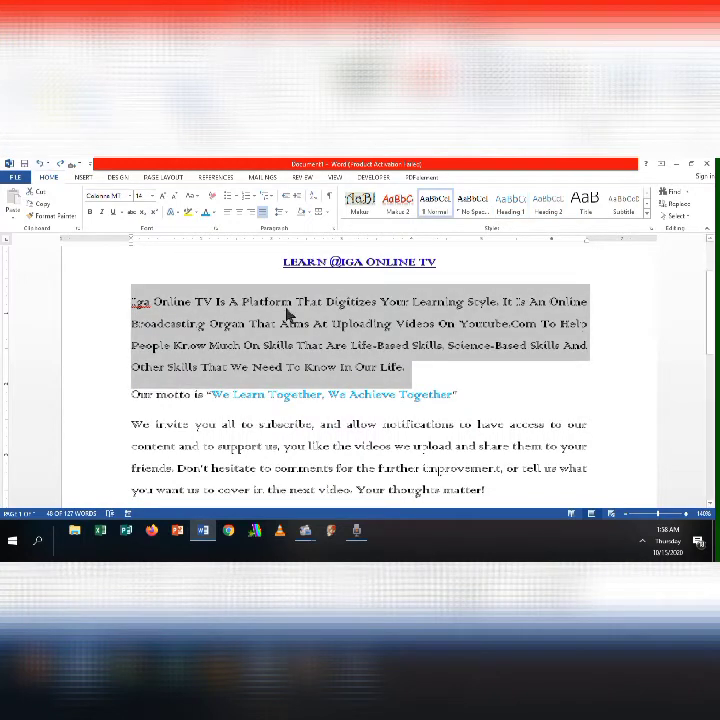
left_click(403, 369)
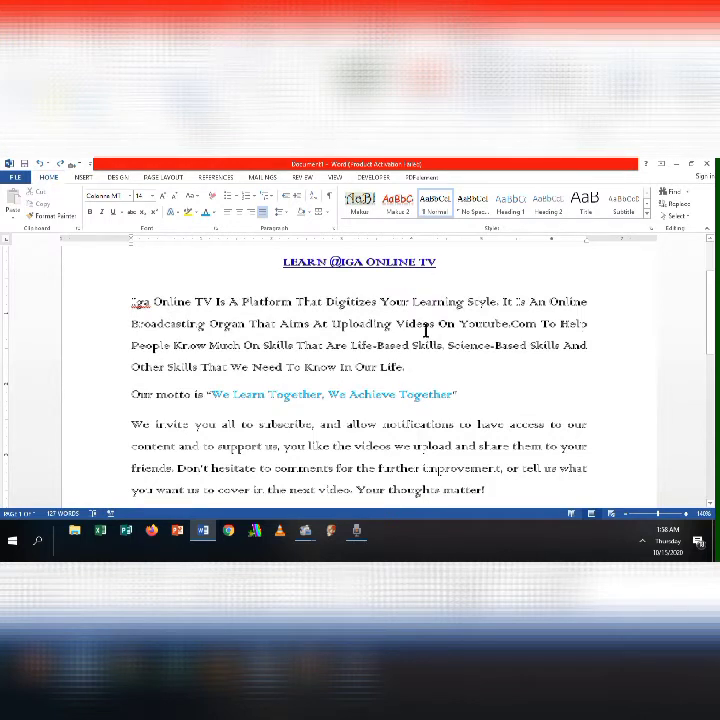
left_click_drag(122, 305, 358, 369)
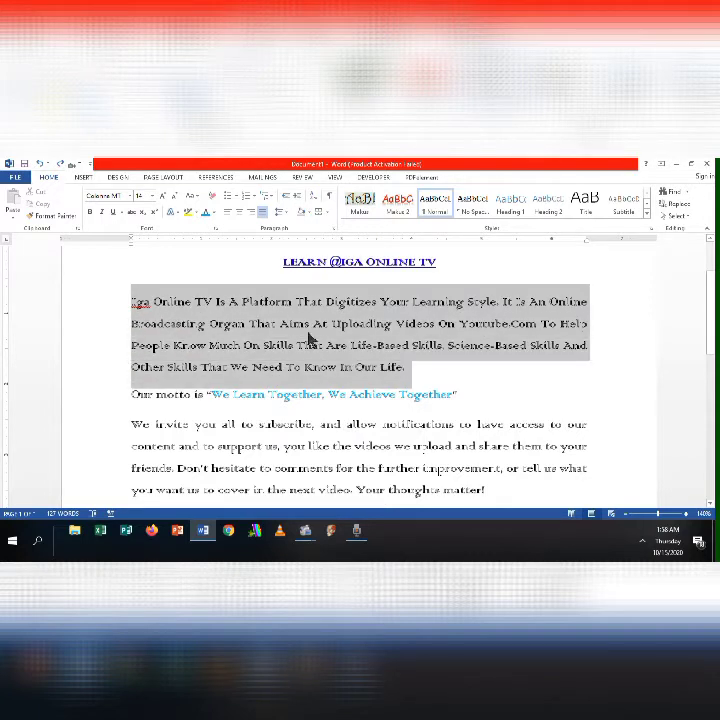
left_click(371, 262)
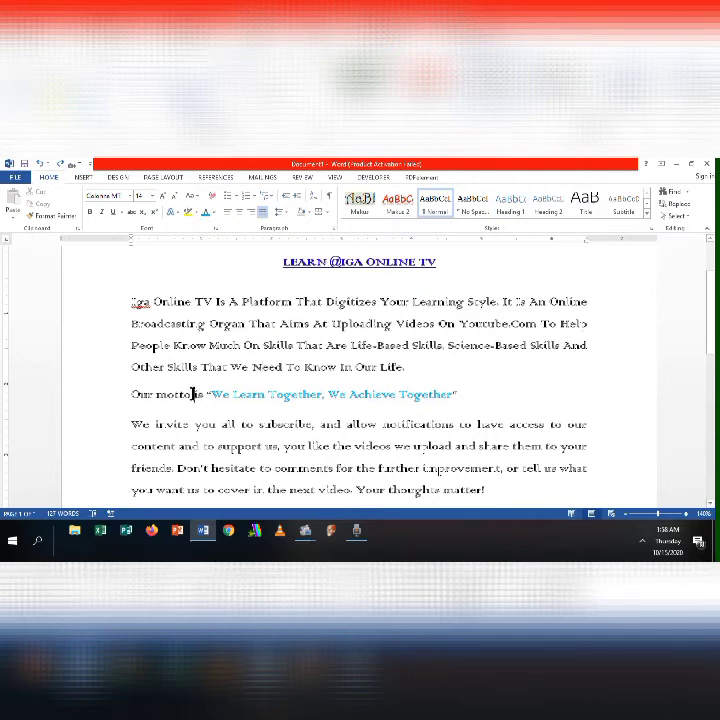
Paste 'Our motto' onto its own line above the motto, and add a new line after '…thoughts matter!' for 'Contact'
left_click_drag(182, 394, 127, 400)
key("ctrl+c")
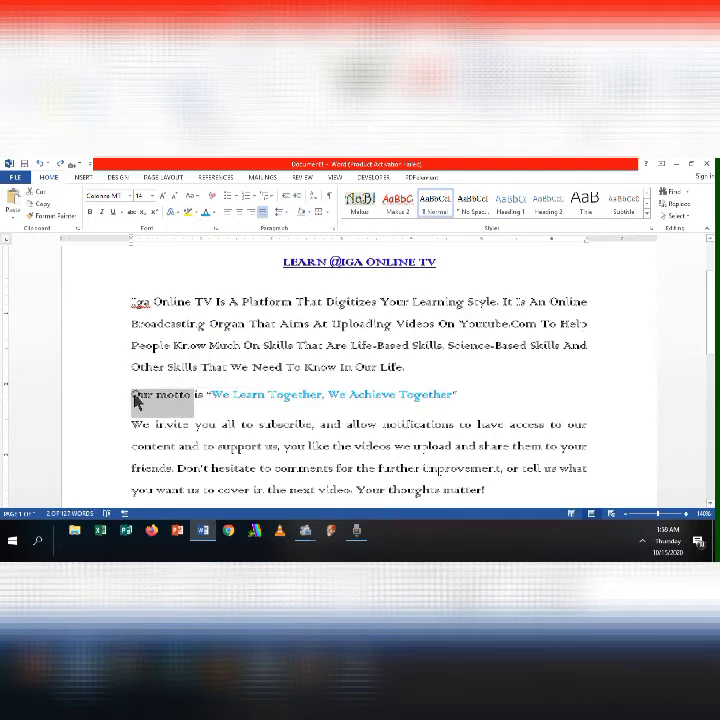
left_click(135, 399)
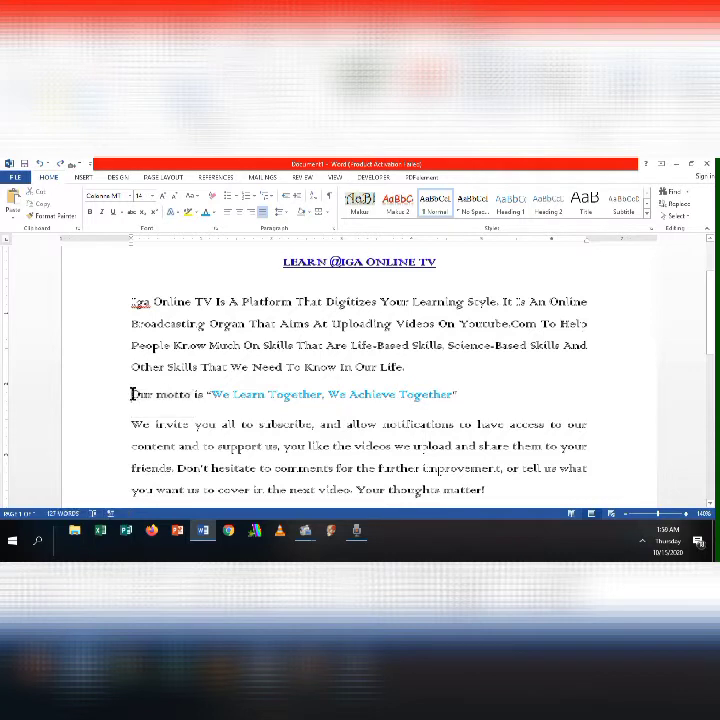
key("ctrl+v")
key("Return")
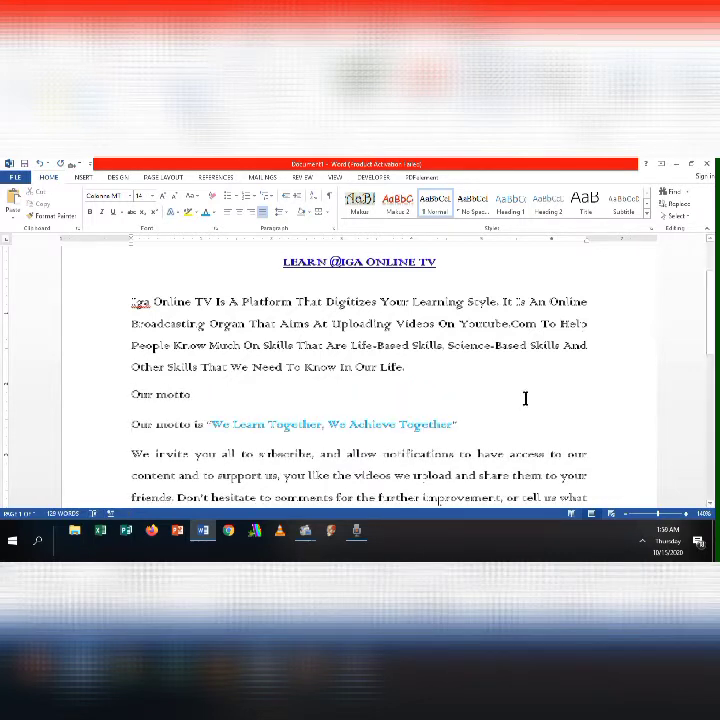
scroll(437, 500, "down", 3)
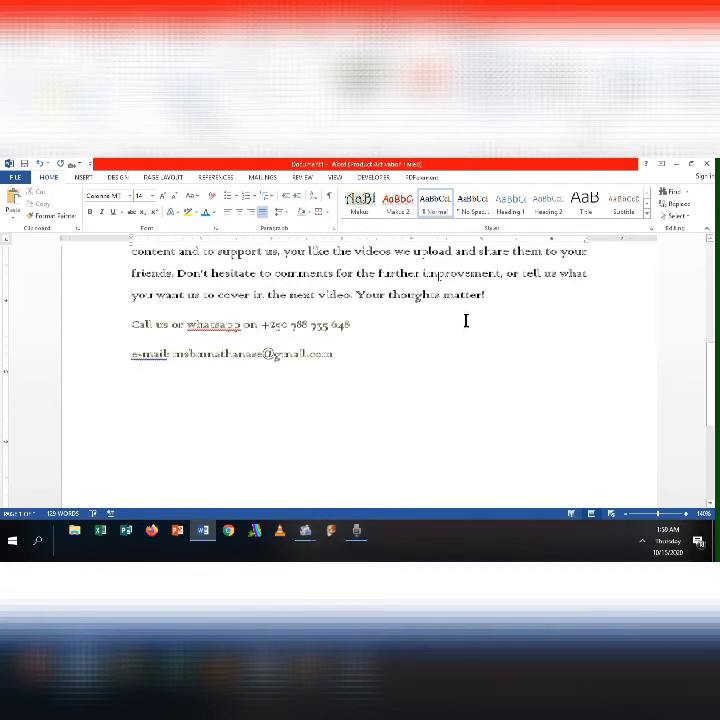
key("Return")
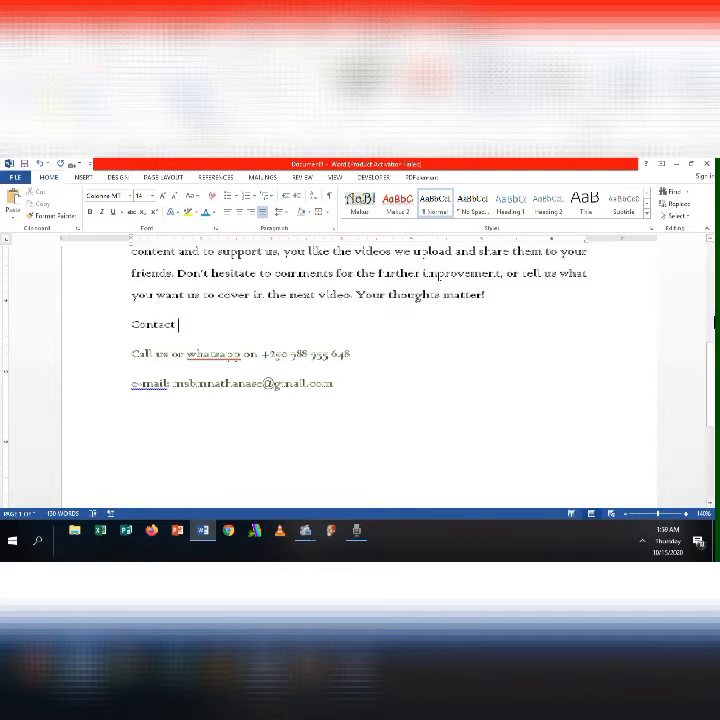
scroll(360, 380, "up", 10)
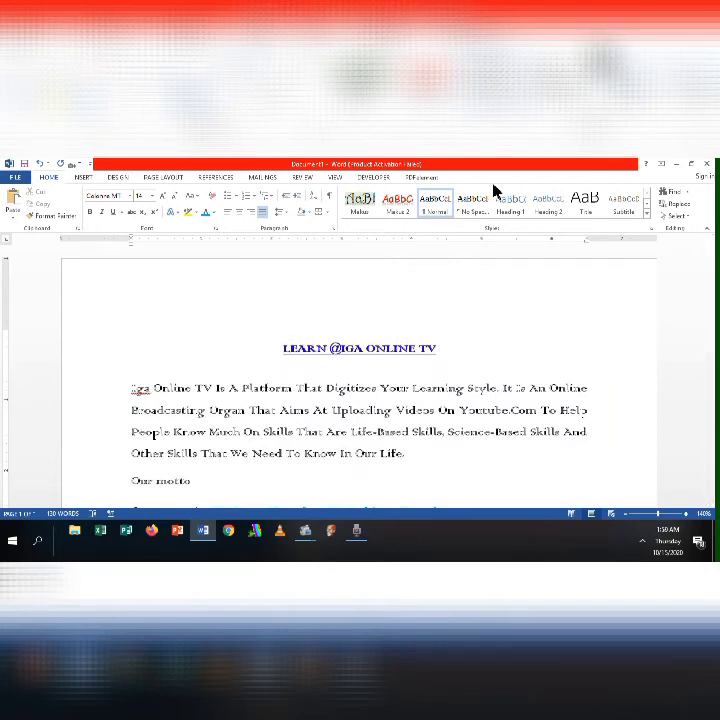
left_click(213, 214)
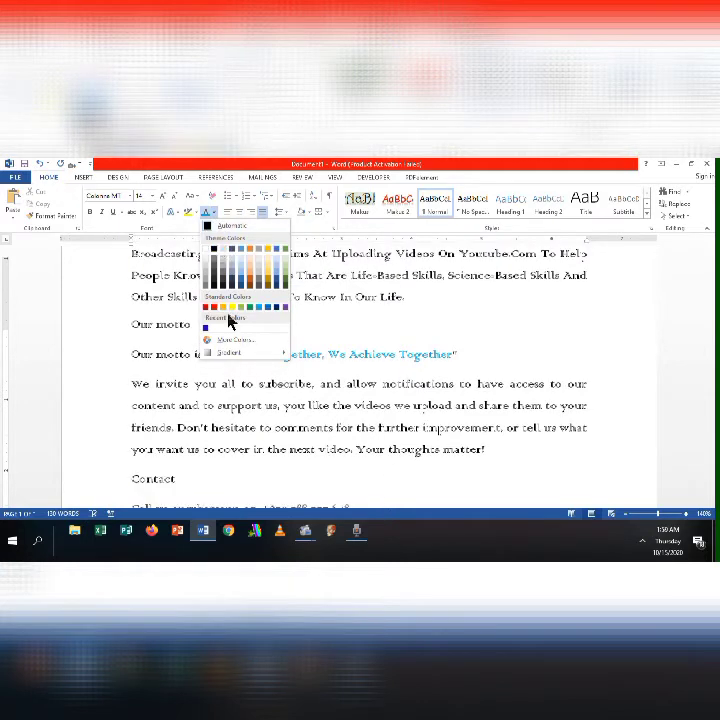
scroll(215, 311, "up", 3)
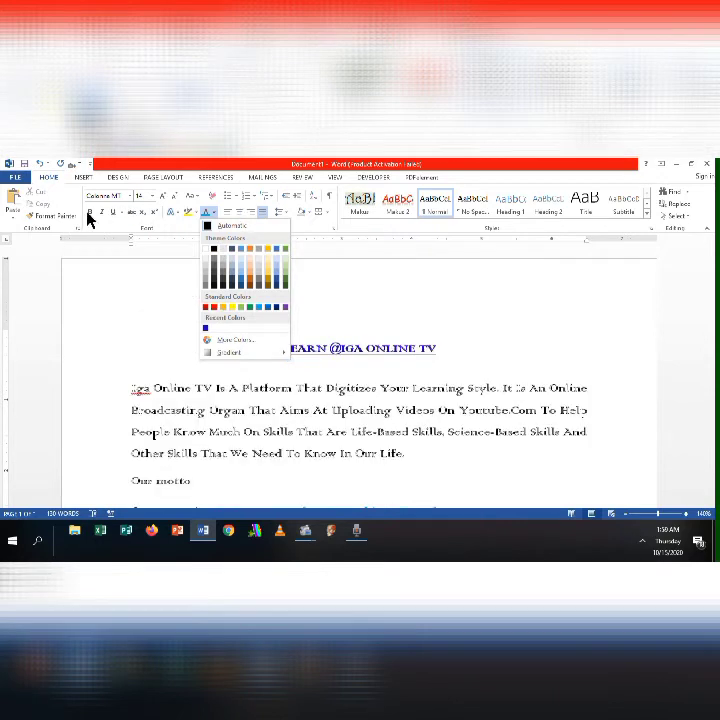
left_click(90, 218)
left_click(92, 218)
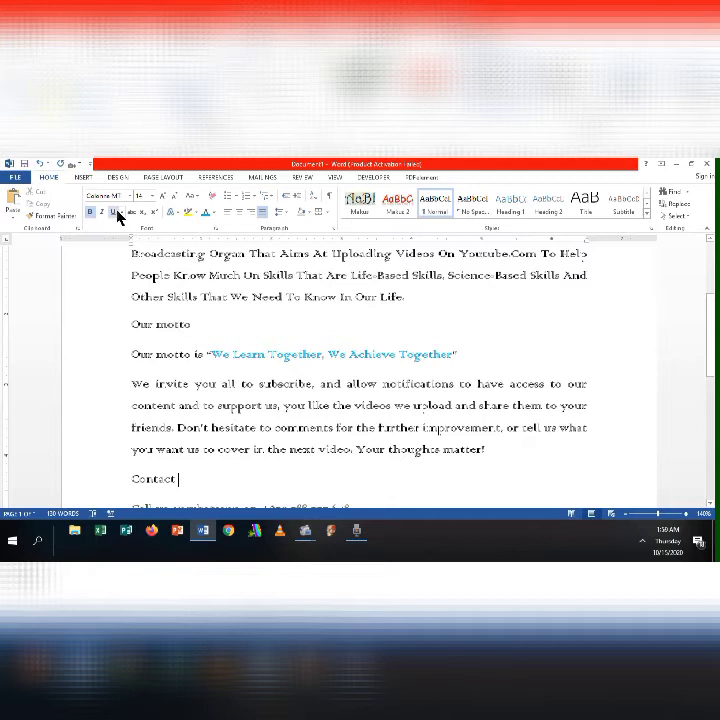
left_click(192, 196)
left_click(646, 393)
scroll(646, 393, "up", 3)
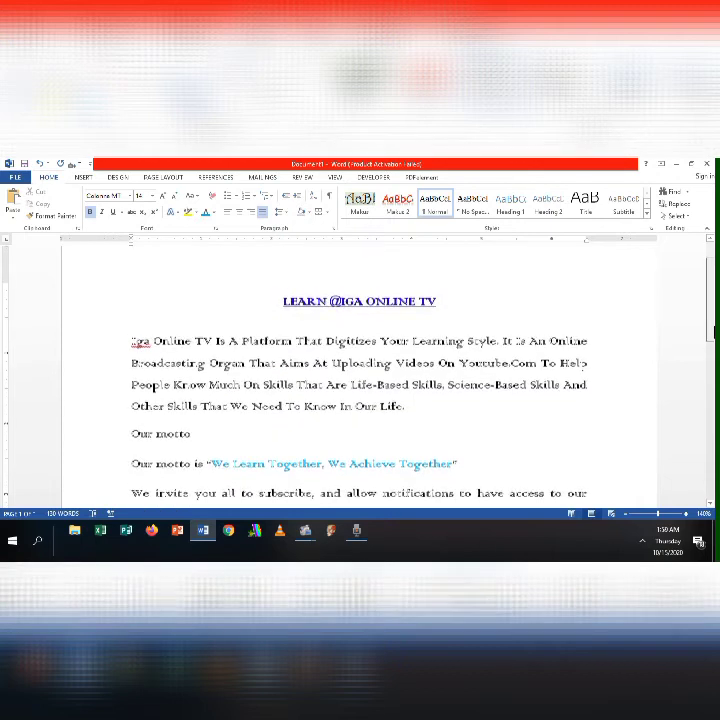
scroll(528, 375, "up", 1)
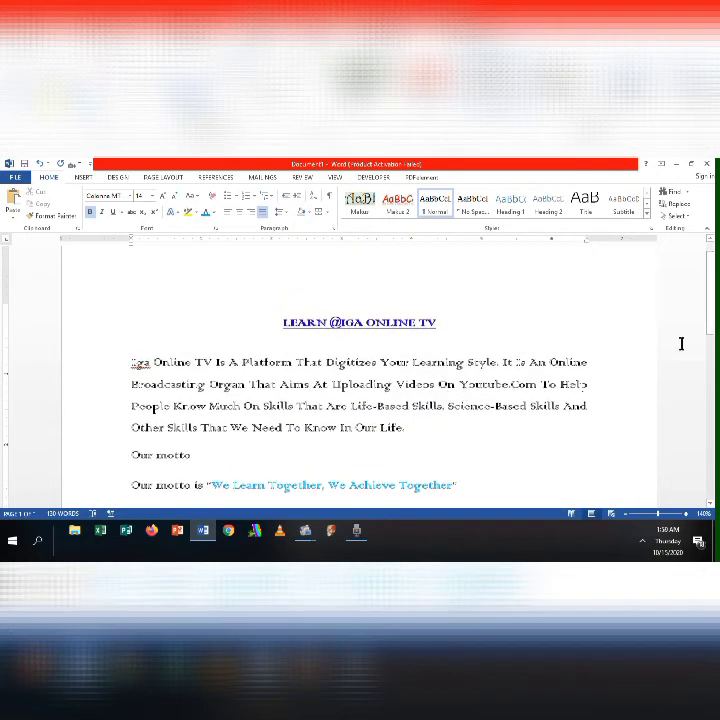
scroll(675, 346, "down", 3)
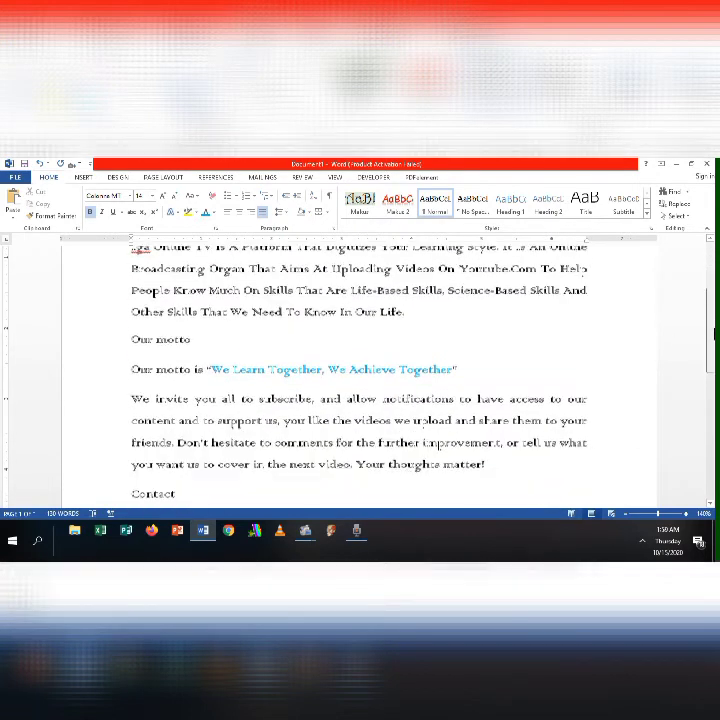
scroll(360, 375, "down", 2)
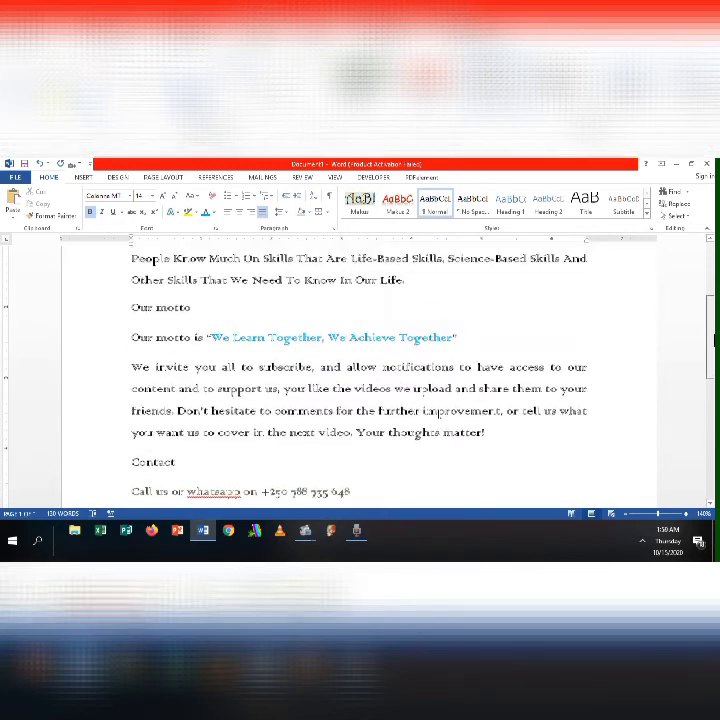
scroll(708, 323, "up", 3)
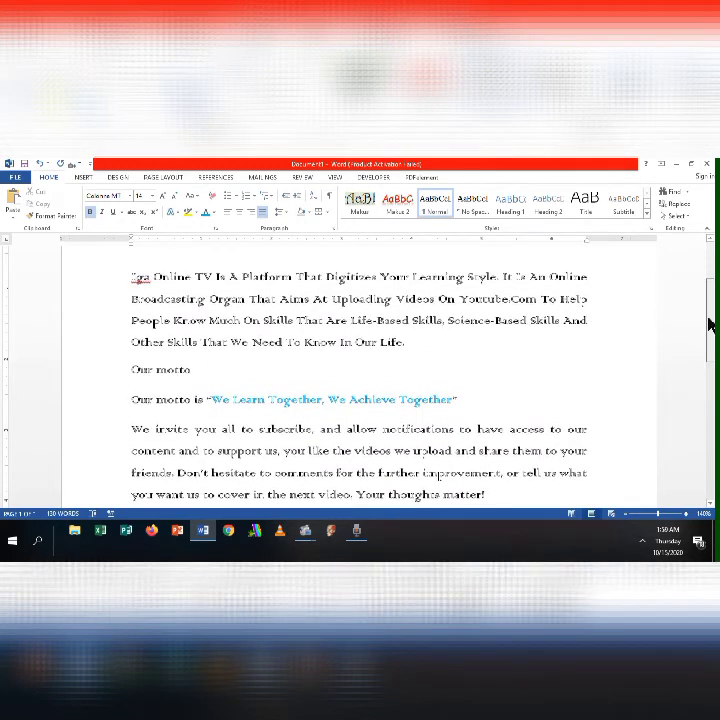
scroll(708, 323, "up", 3)
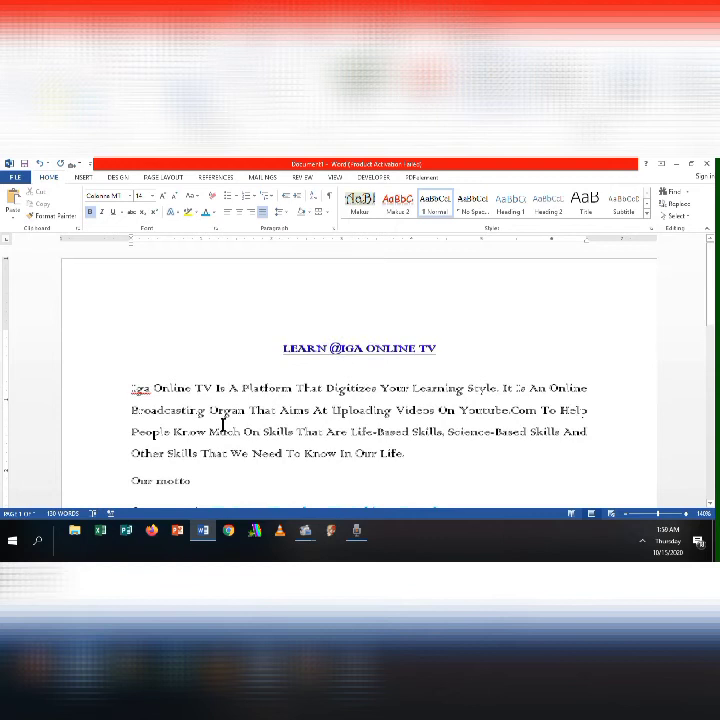
left_click_drag(110, 396, 145, 453)
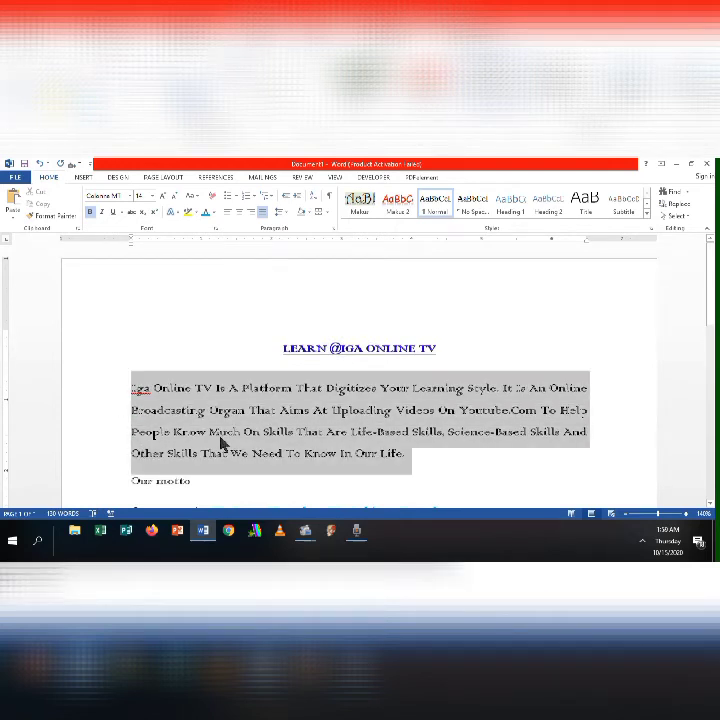
Modify the Heading 1 style to use bold Monotype Corsiva at 18 pt
right_click(511, 209)
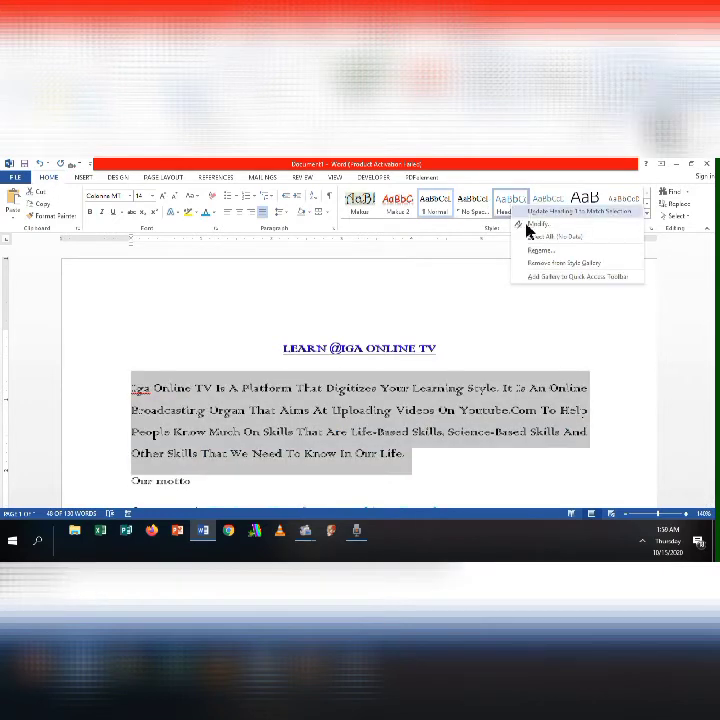
left_click(550, 225)
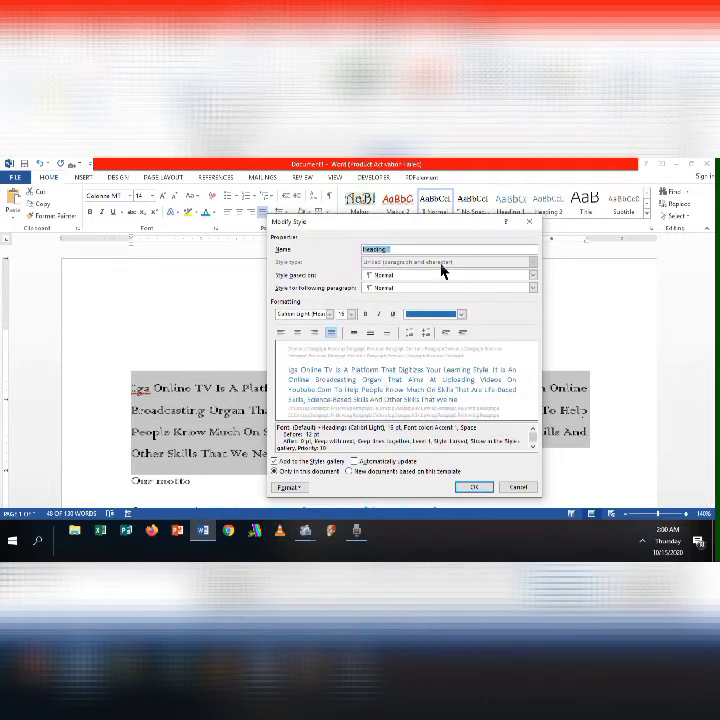
left_click(329, 315)
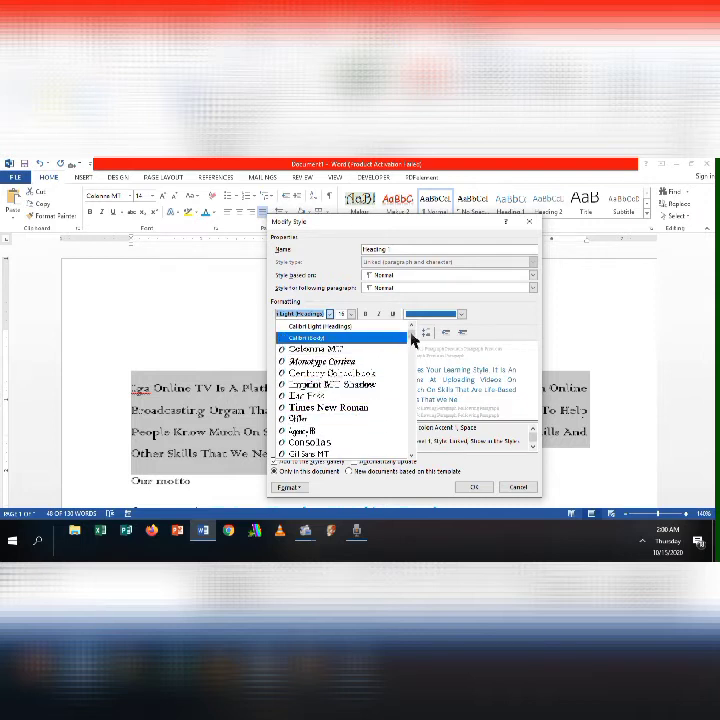
left_click(341, 370)
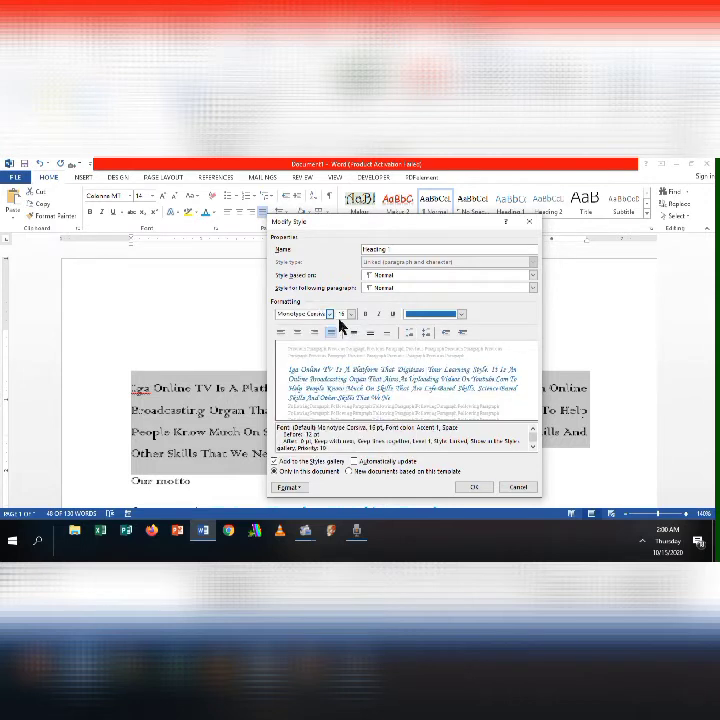
left_click(350, 315)
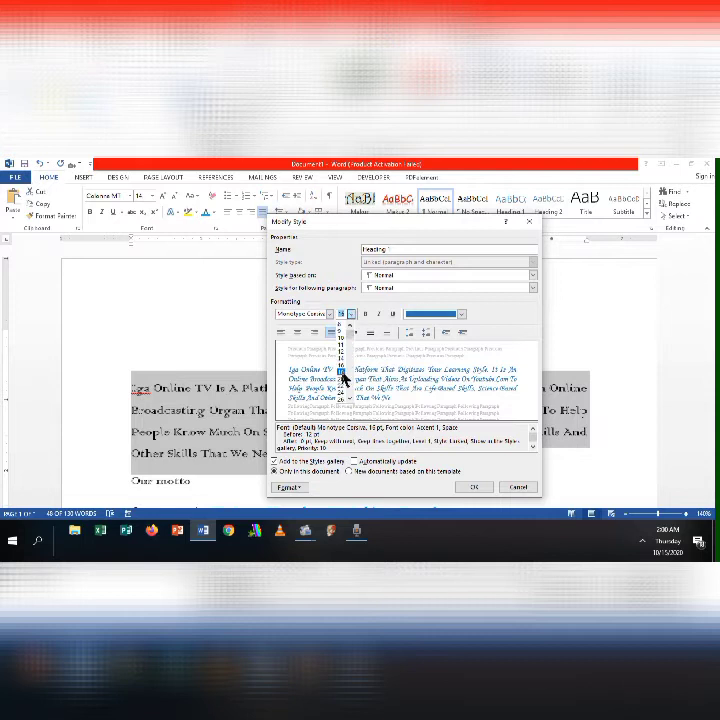
left_click(341, 372)
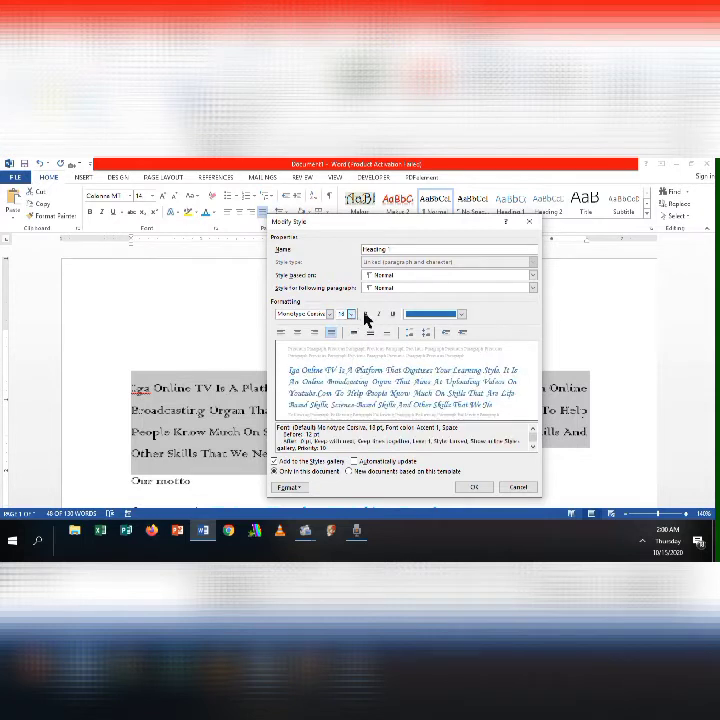
left_click(366, 315)
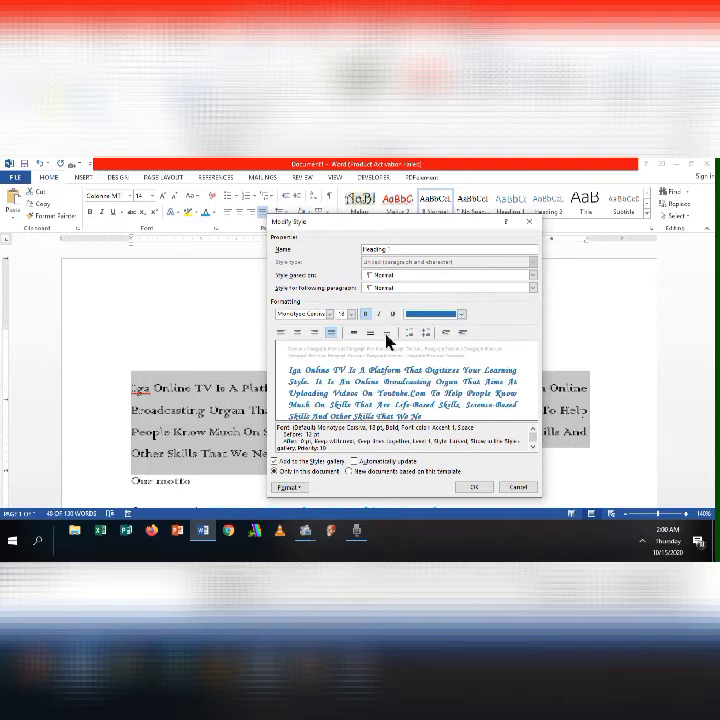
Left-align Heading 1, increase its paragraph spacing, colour it Dark Red, and save the style
left_click(281, 334)
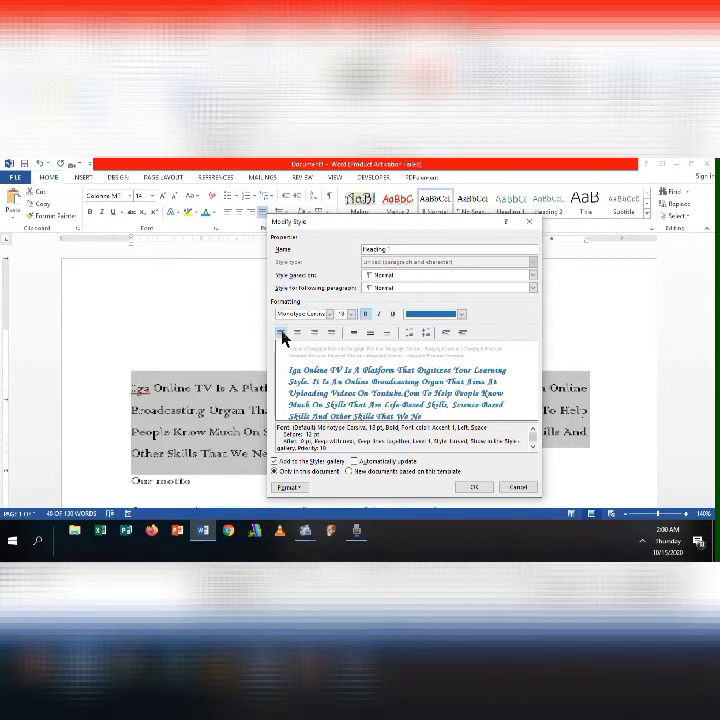
left_click(411, 336)
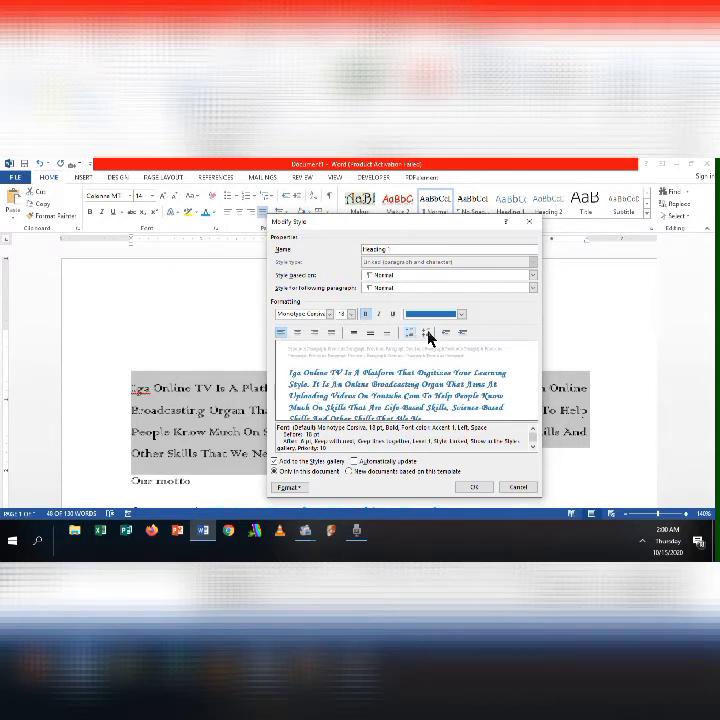
left_click(461, 314)
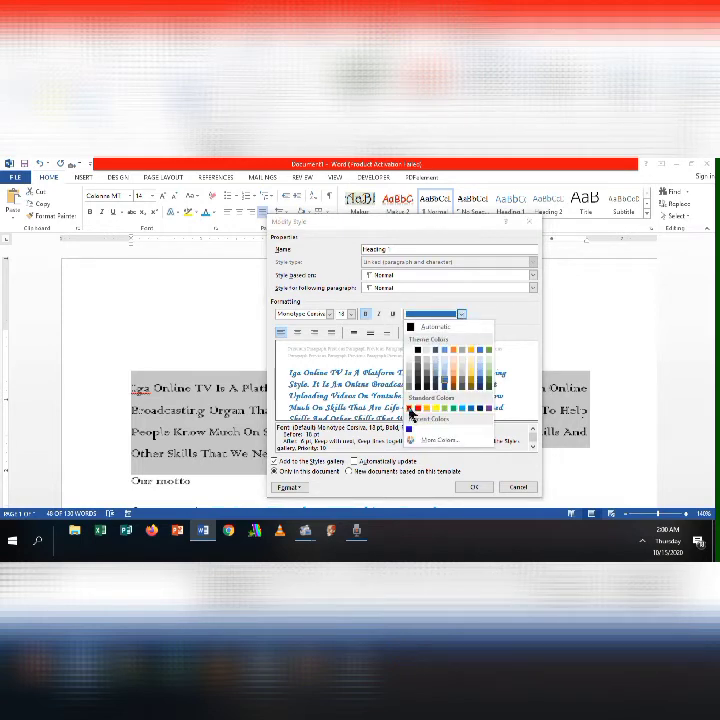
left_click(410, 408)
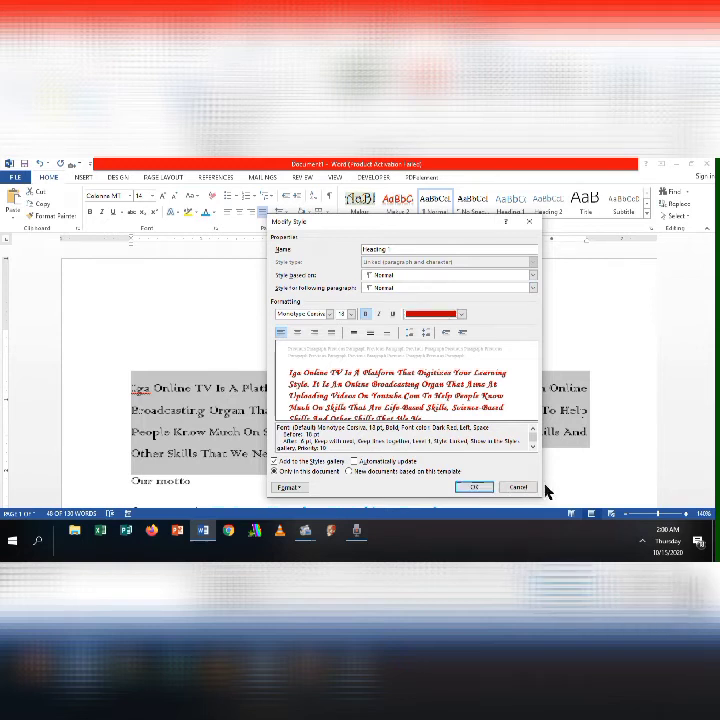
left_click(476, 489)
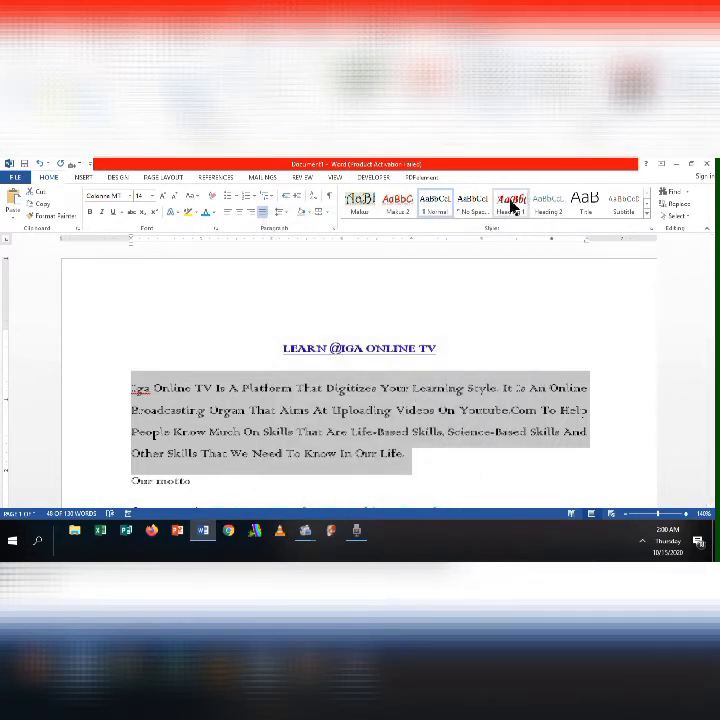
left_click(343, 385)
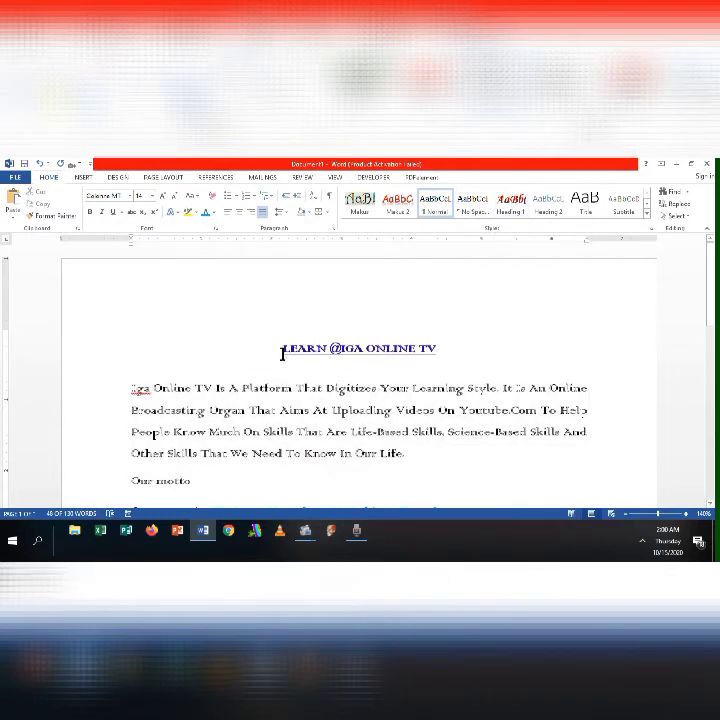
left_click(104, 358)
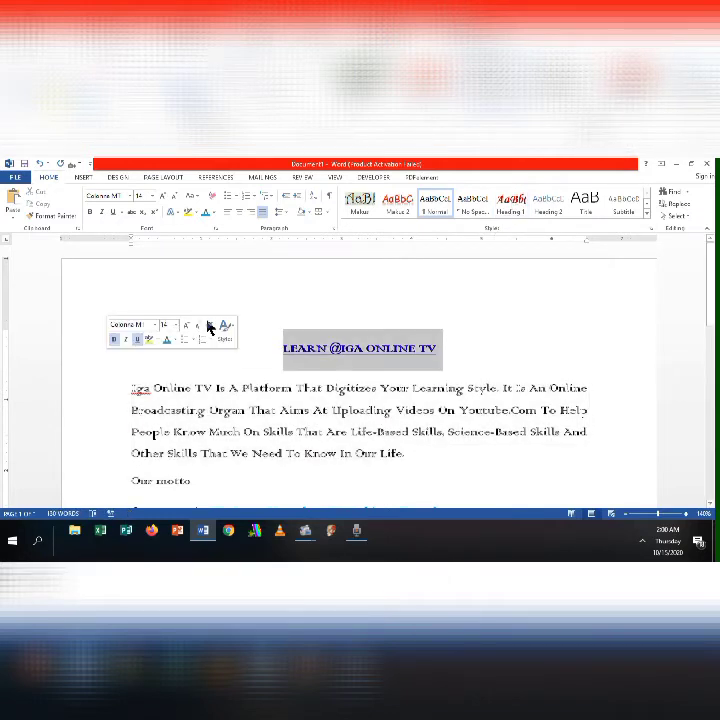
left_click(512, 201)
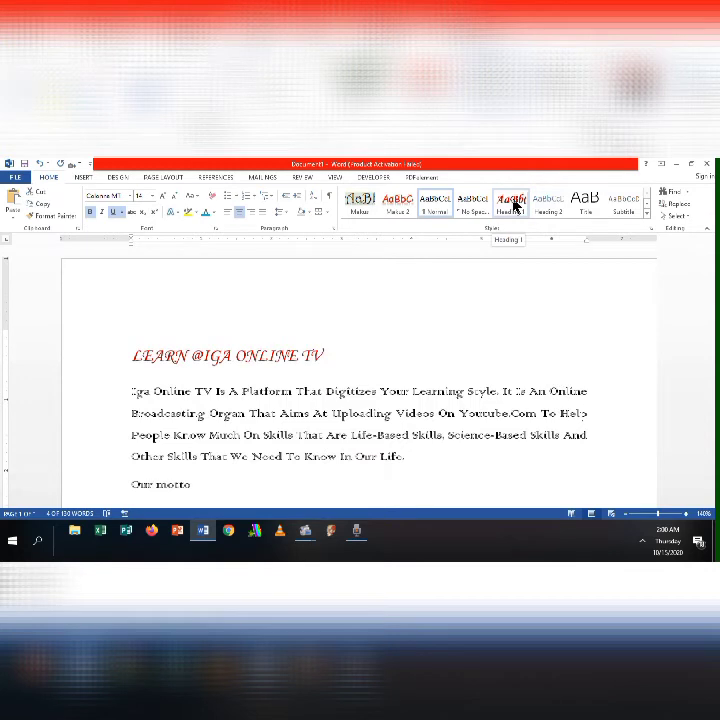
left_click(513, 203)
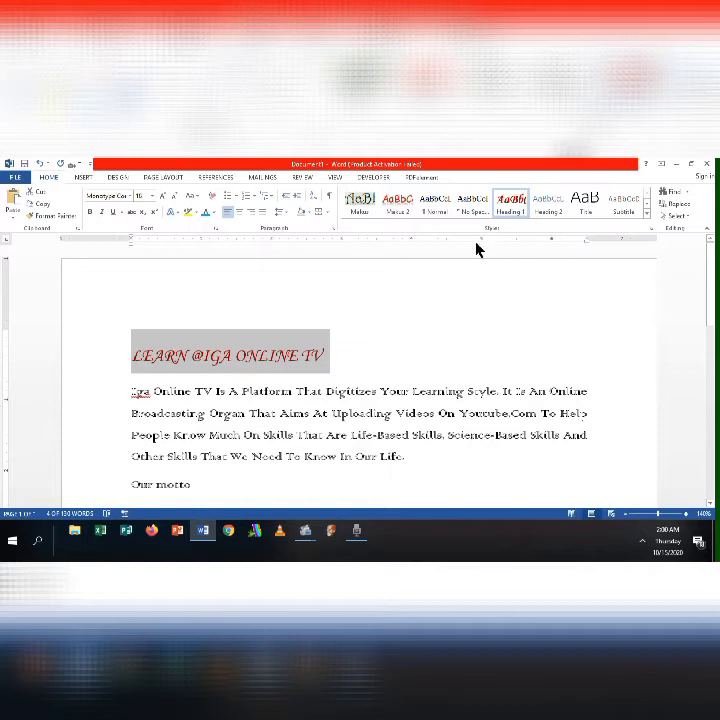
right_click(519, 202)
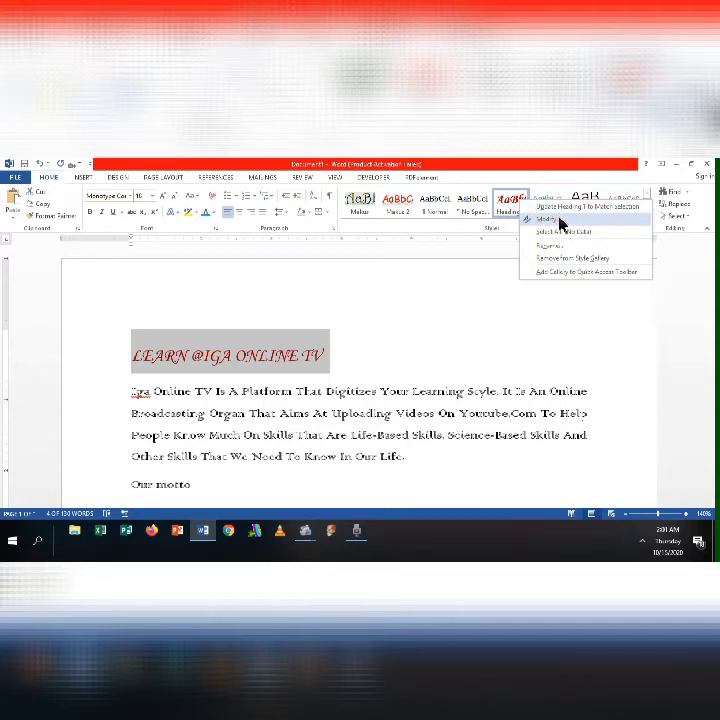
double_click(326, 328)
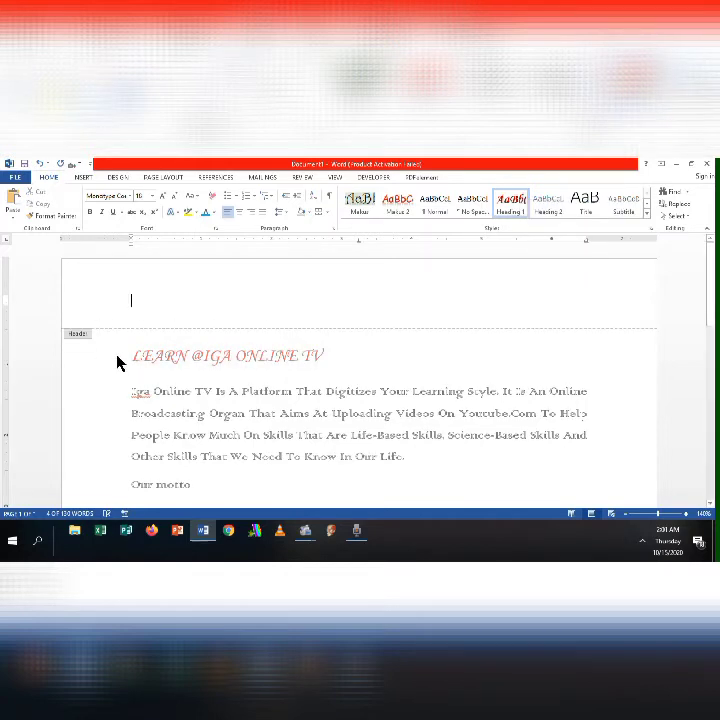
Close the header and undo the red heading formatting and the first paragraph's Heading 1
double_click(138, 366)
left_click_drag(92, 404, 137, 447)
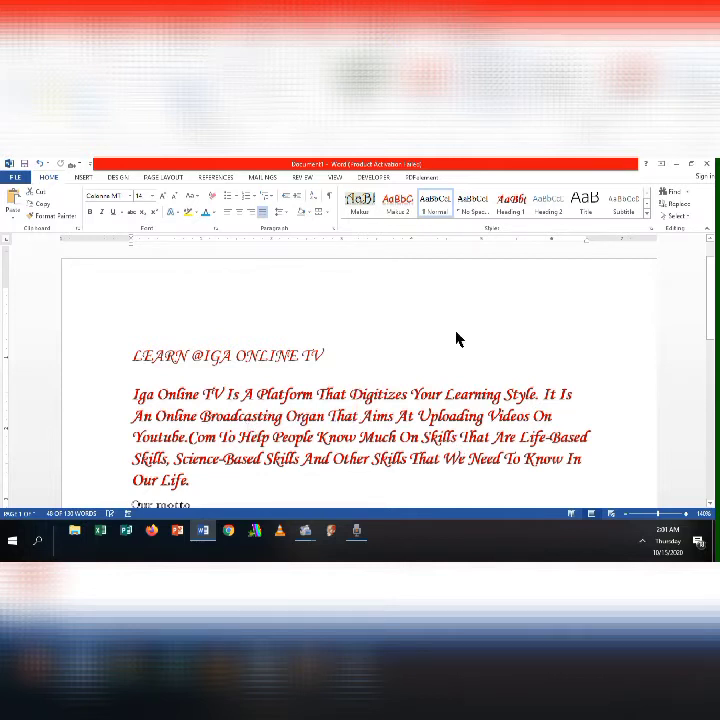
key("ctrl+z")
left_click(511, 207)
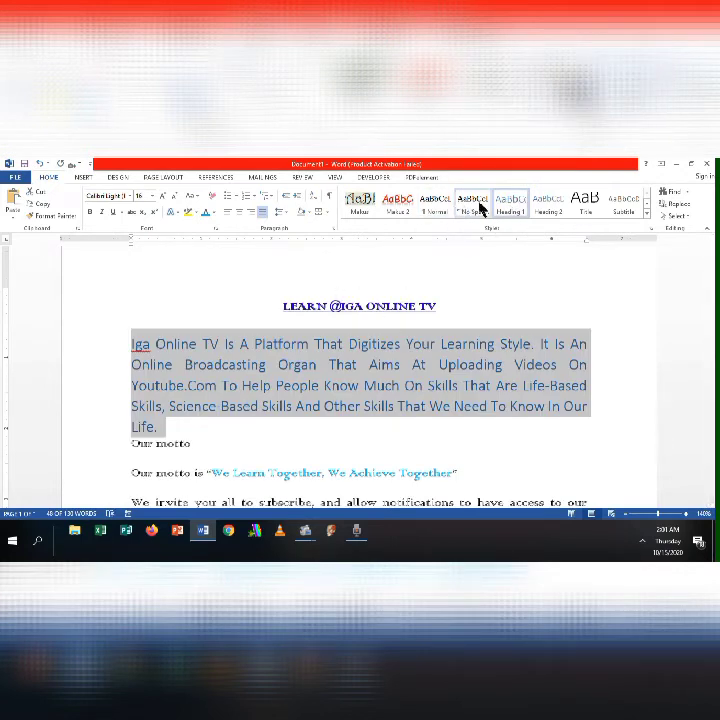
left_click(40, 164)
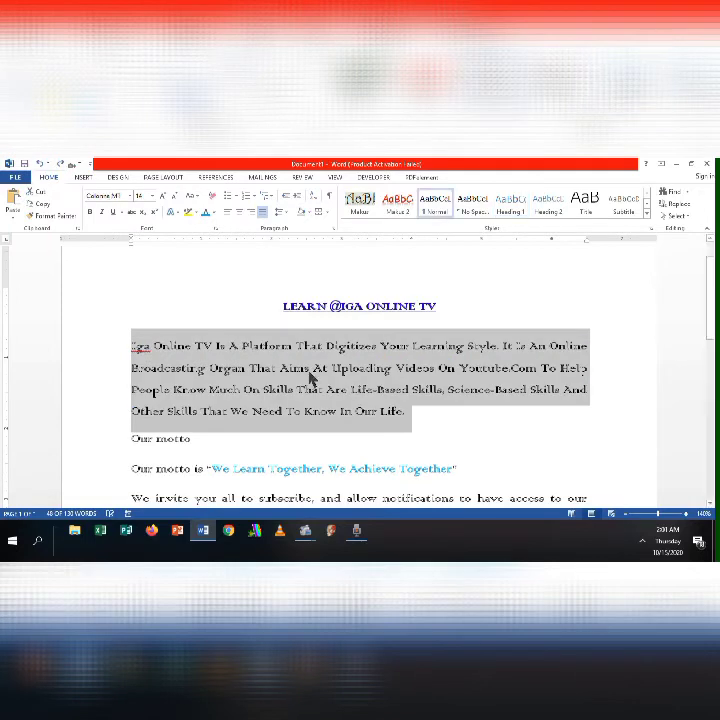
scroll(311, 378, "down", 1)
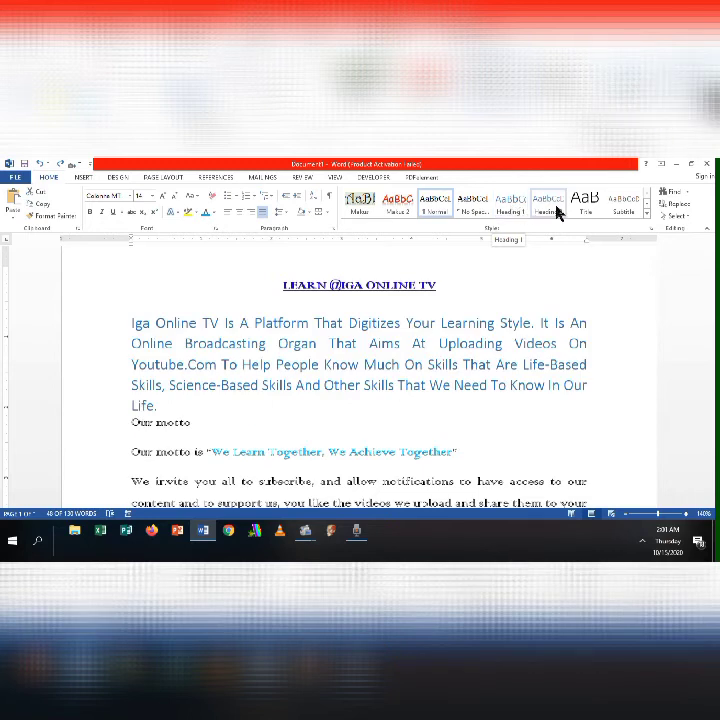
left_click(214, 357)
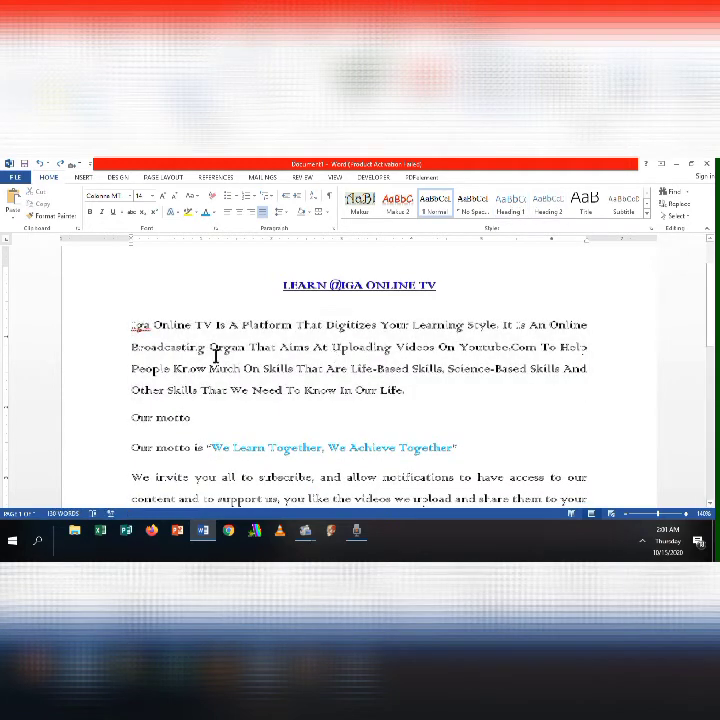
left_click(356, 285)
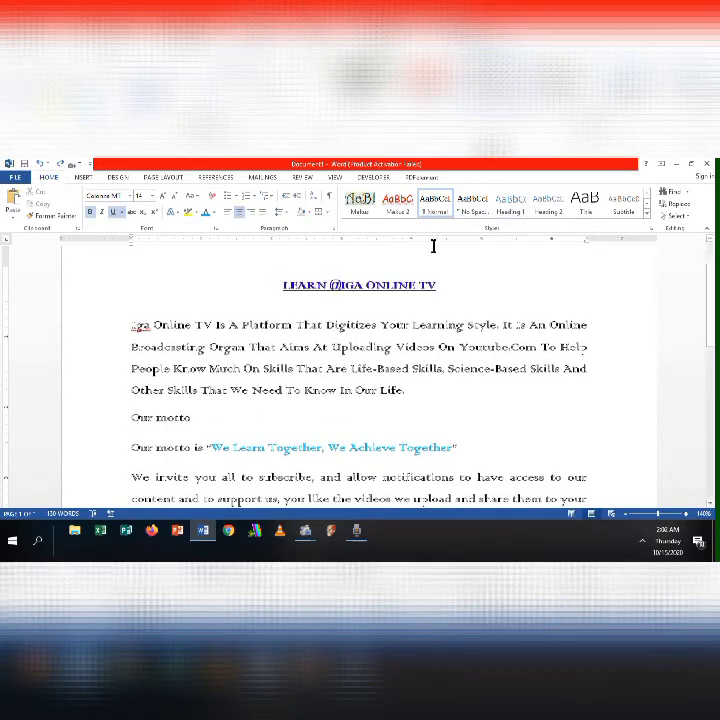
right_click(513, 202)
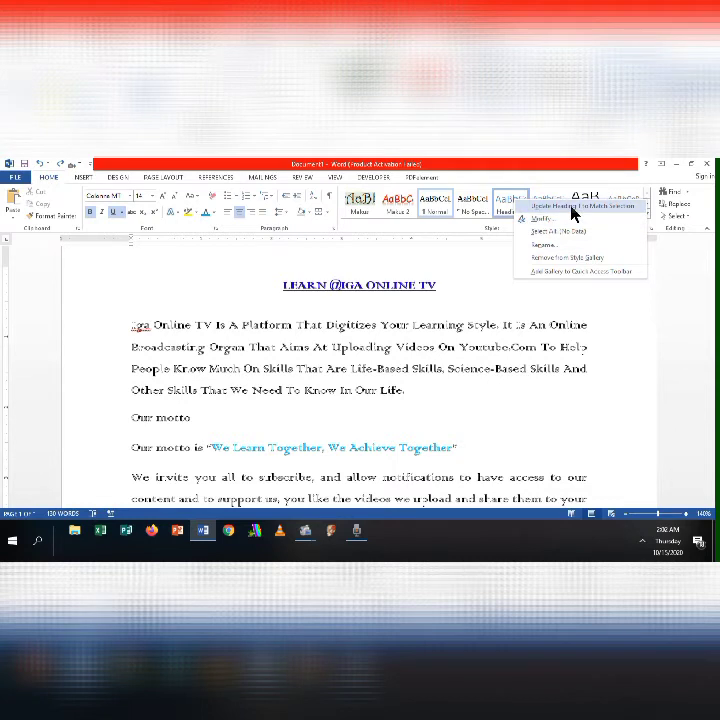
left_click(573, 208)
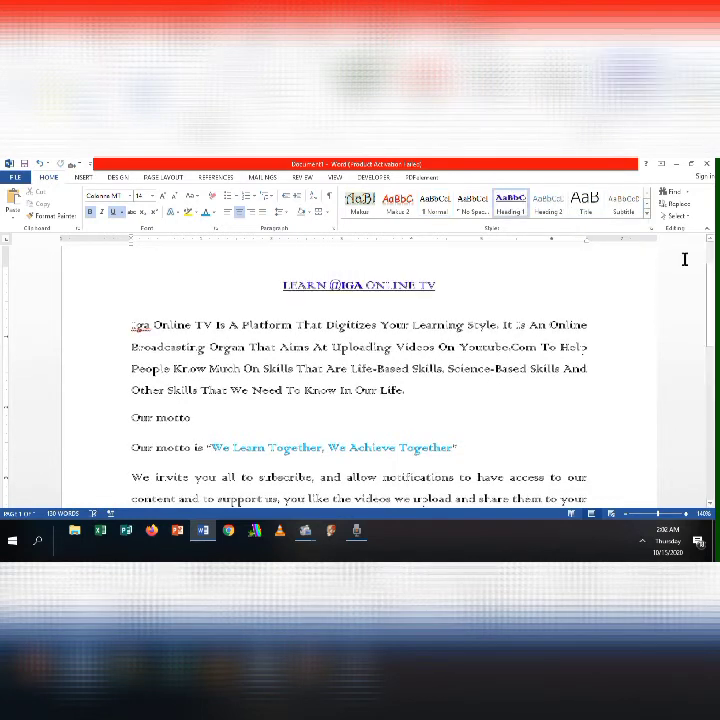
scroll(206, 408, "down", 2)
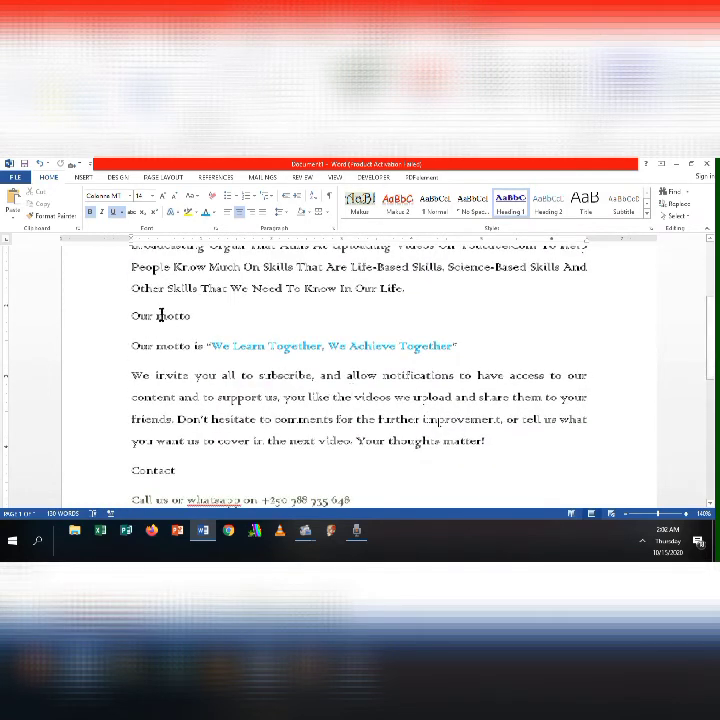
Apply Heading 1 to the Our motto line and update the style to match its plain text
left_click(515, 203)
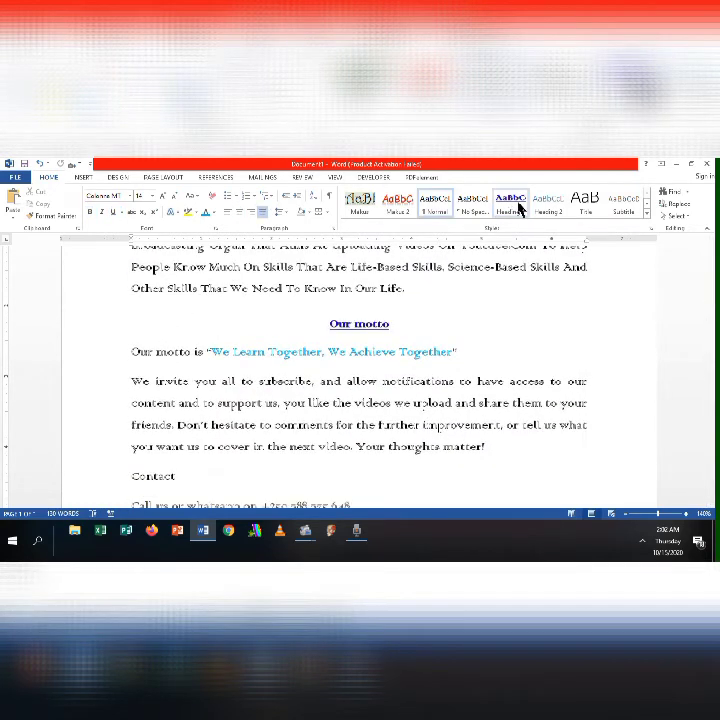
right_click(518, 207)
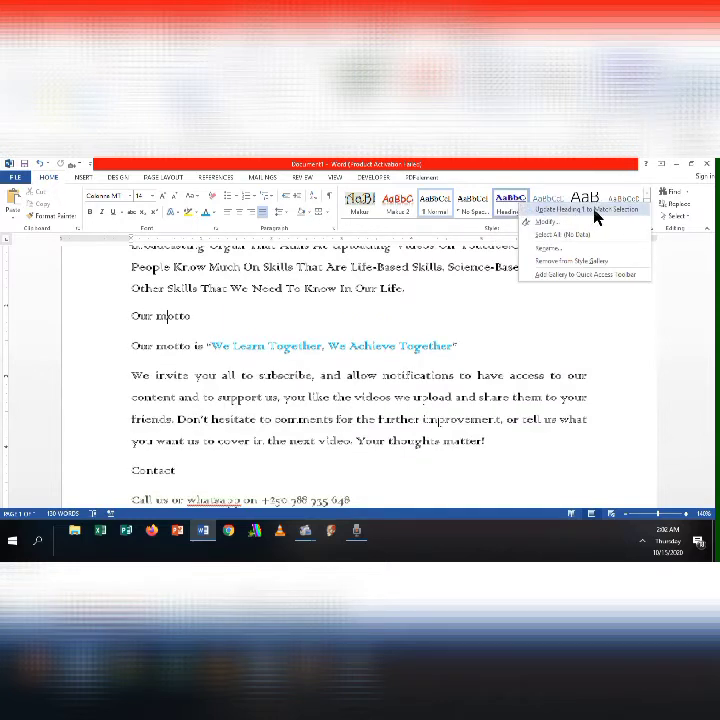
left_click(595, 210)
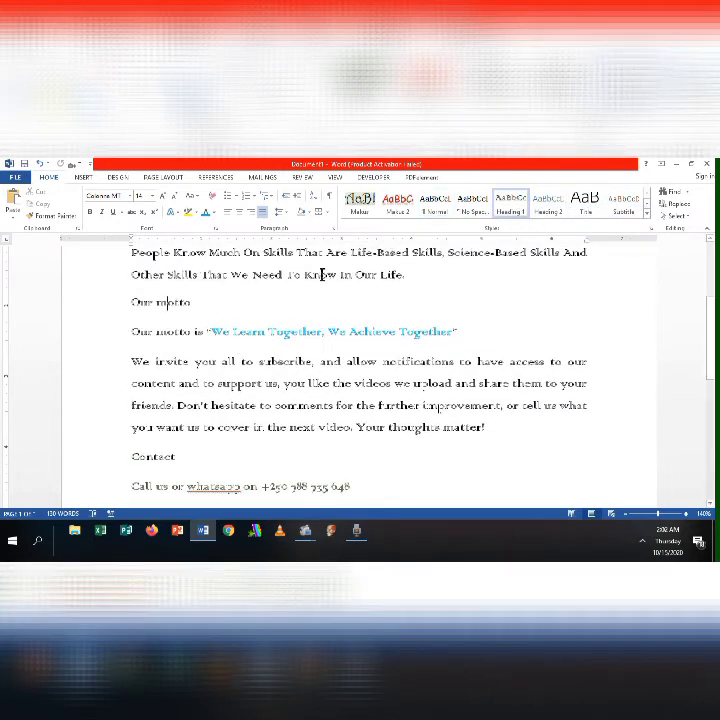
right_click(517, 207)
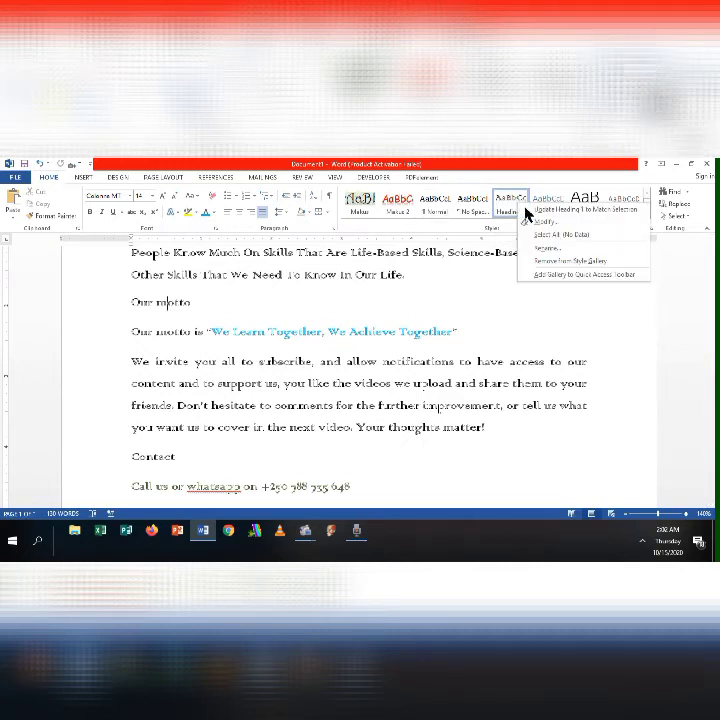
left_click(561, 210)
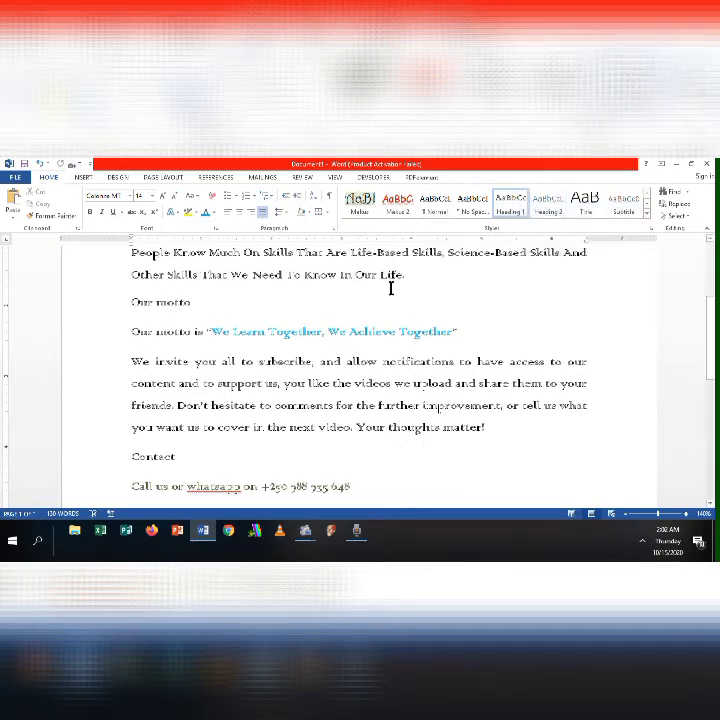
left_click(100, 307)
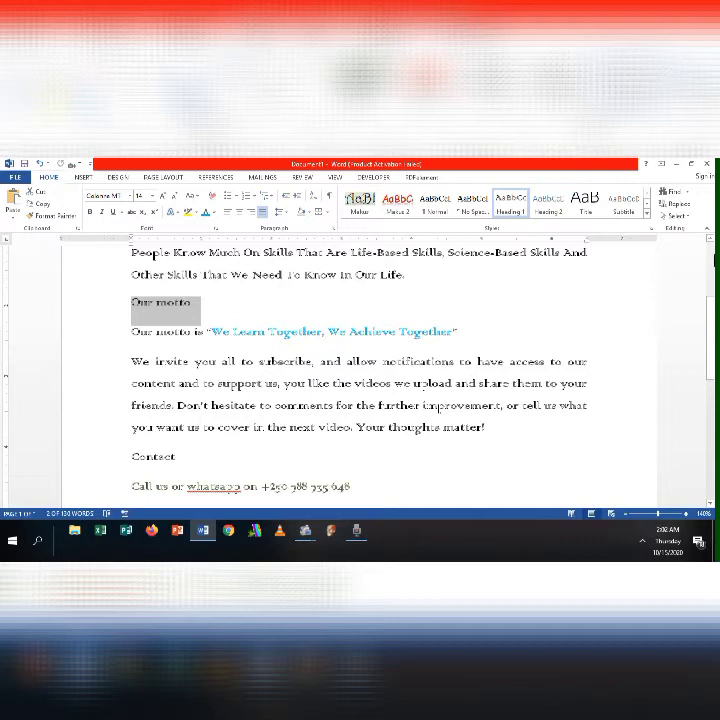
Give 'Our motto' the italic Emphasis style from the Styles pane, then close the pane
scroll(713, 318, "down", 3)
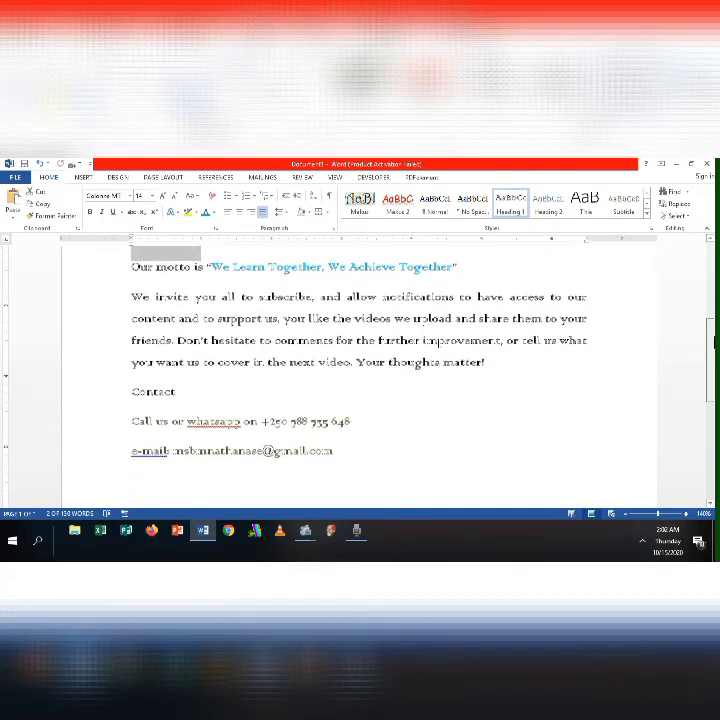
scroll(713, 328, "up", 1)
scroll(560, 330, "up", 4)
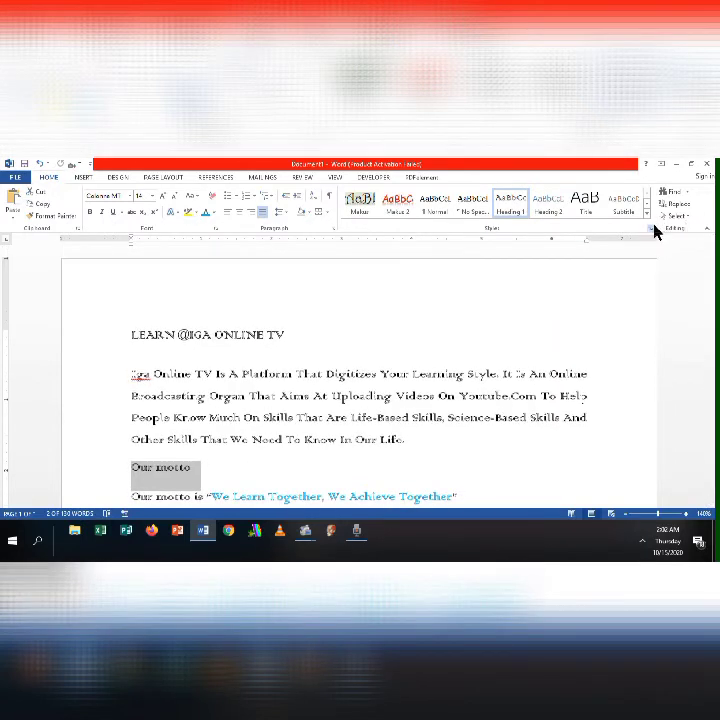
left_click(651, 228)
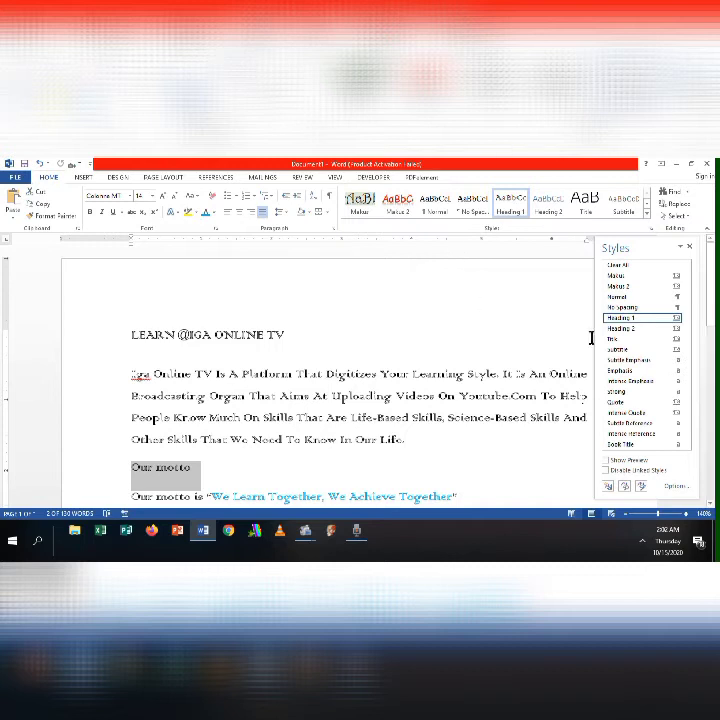
left_click(645, 373)
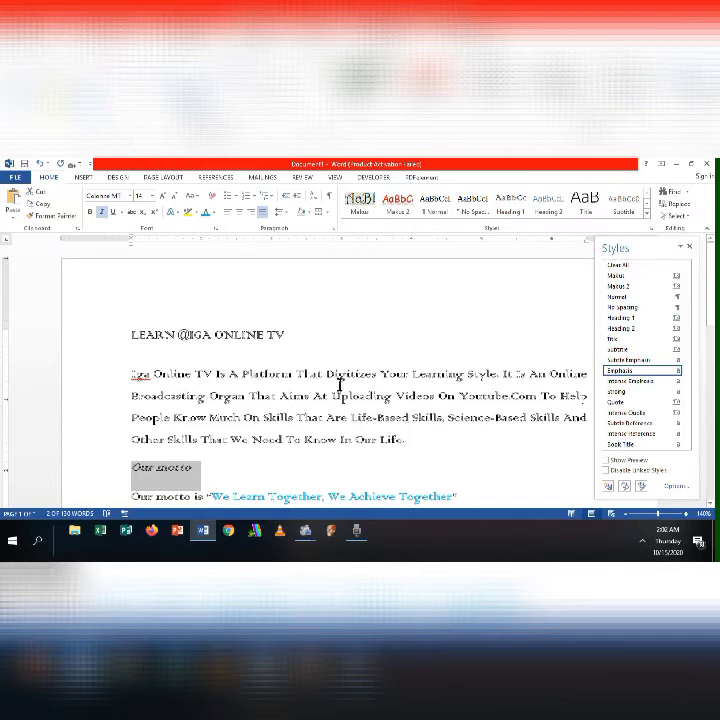
left_click(243, 378)
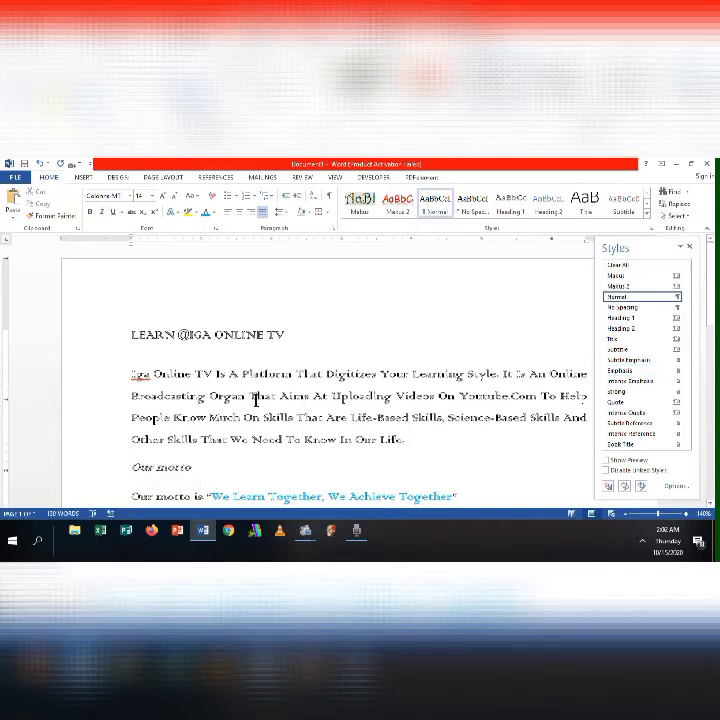
left_click(689, 246)
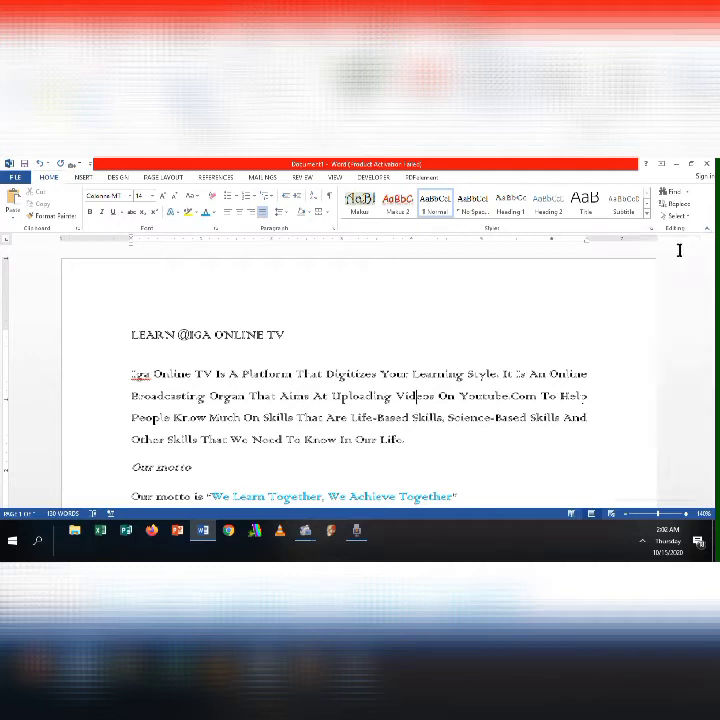
left_click(87, 343)
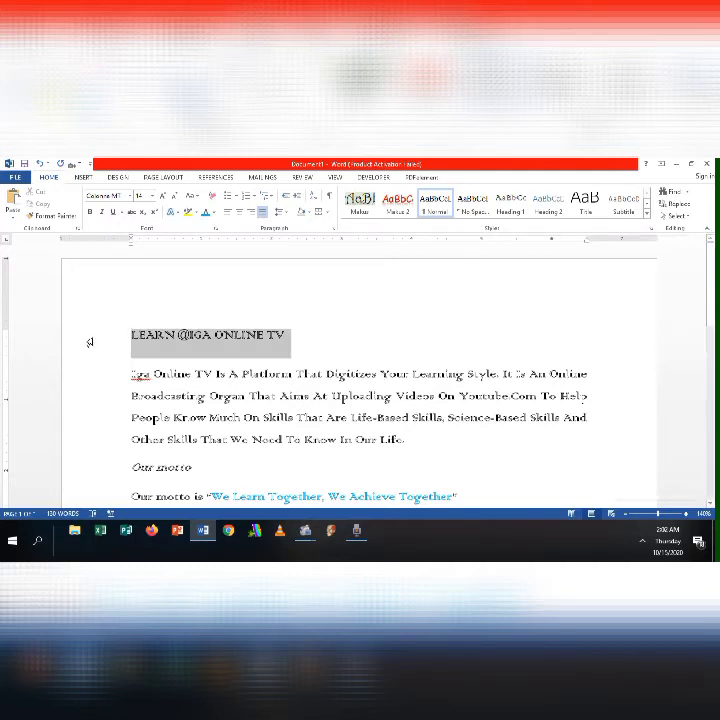
left_click(398, 204)
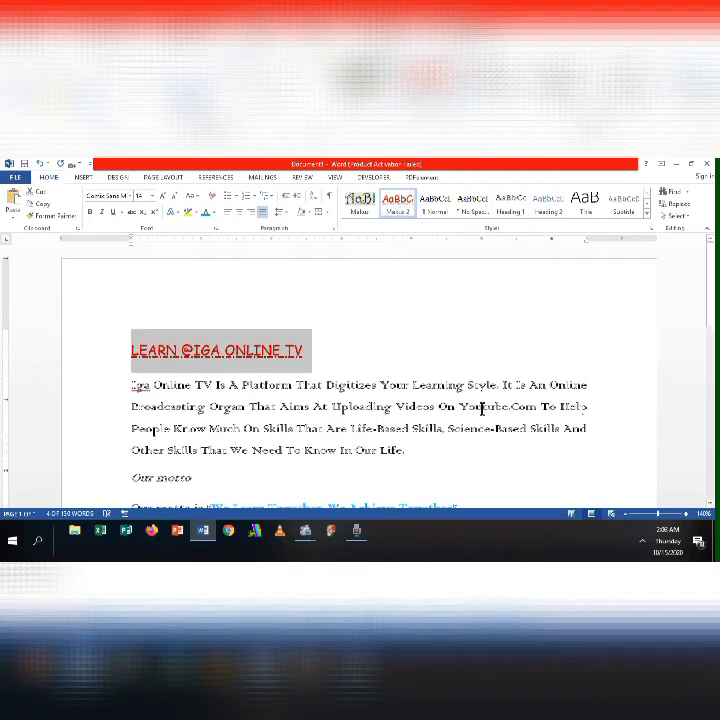
left_click_drag(687, 360, 590, 388)
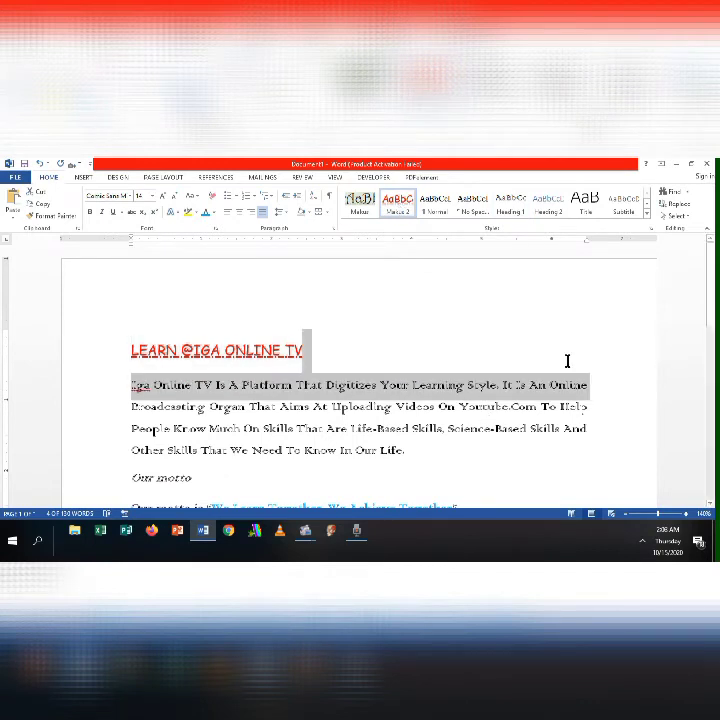
left_click(522, 385)
scroll(347, 315, "down", 3)
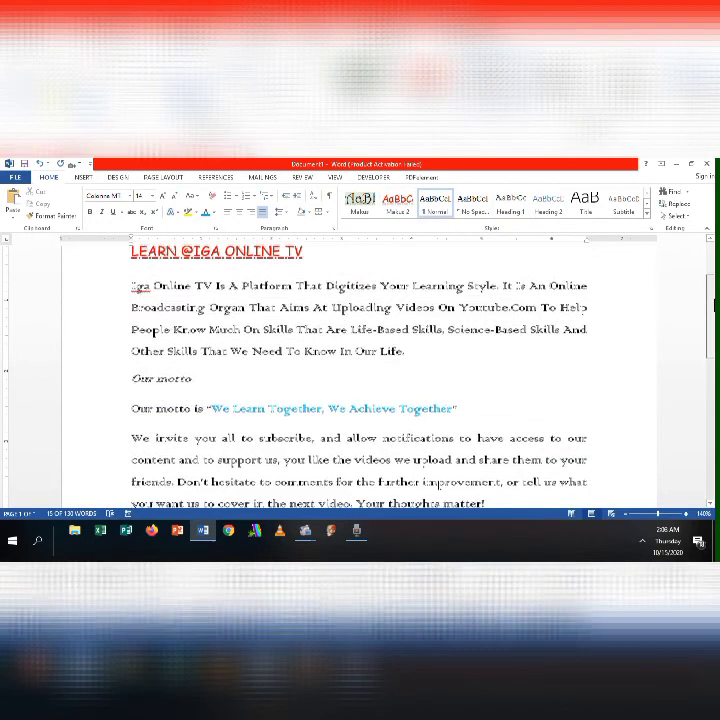
Give the 'Our motto' and 'Contact' lines the same red underlined custom style
left_click(62, 353)
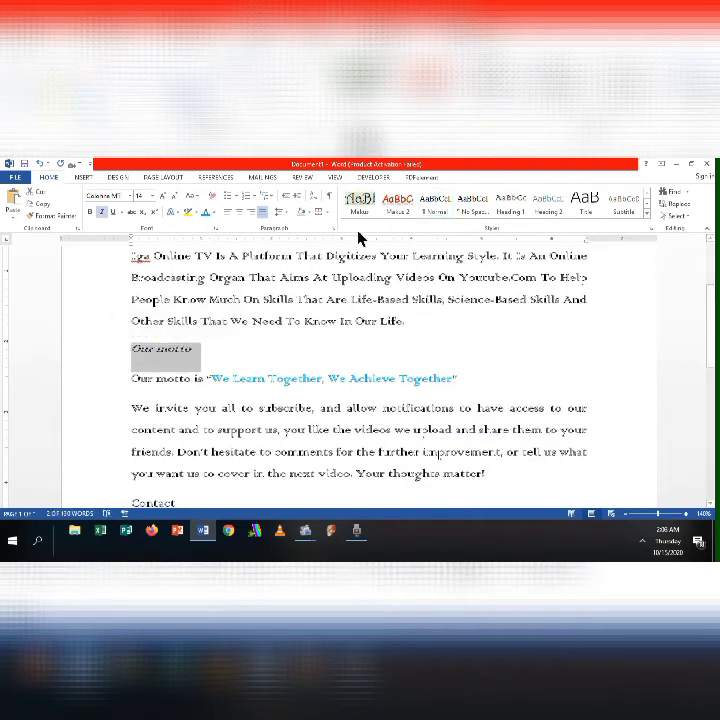
left_click(408, 203)
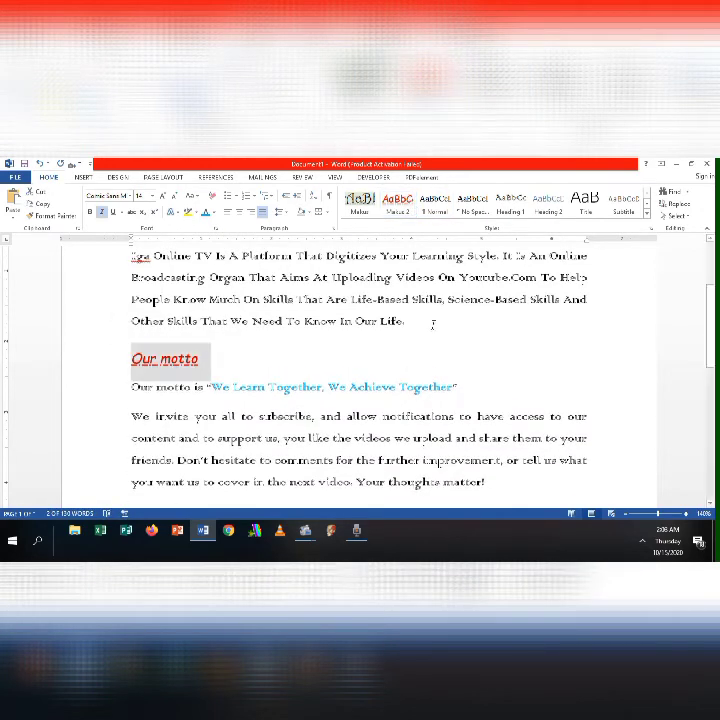
scroll(72, 389, "down", 3)
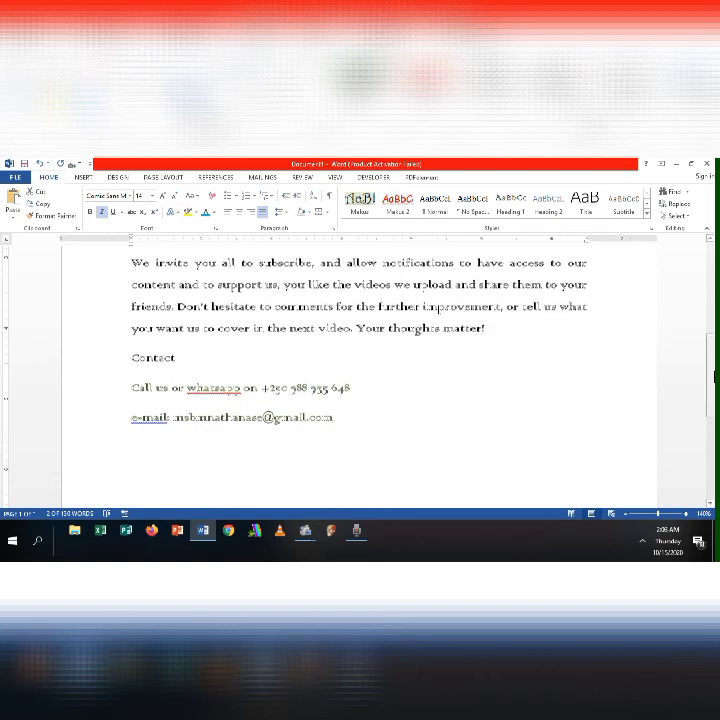
left_click(115, 367)
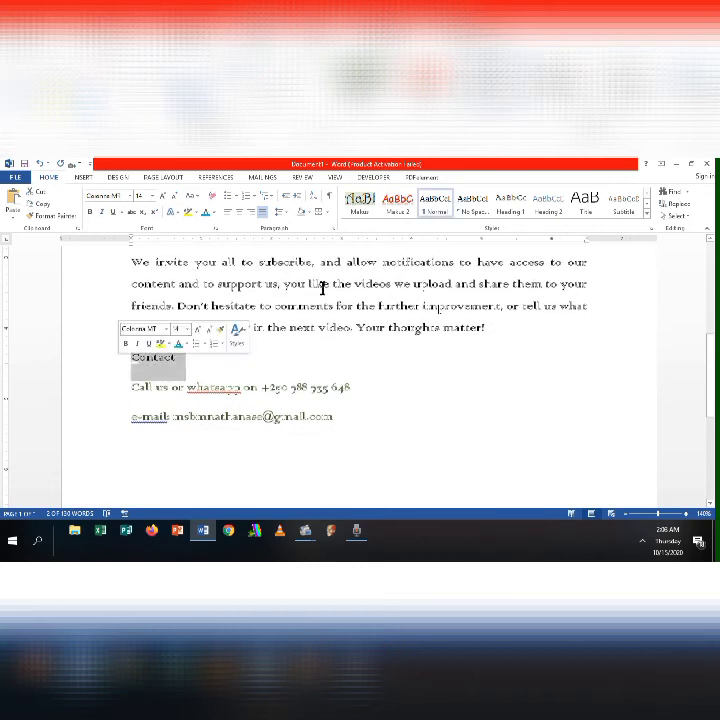
left_click(401, 205)
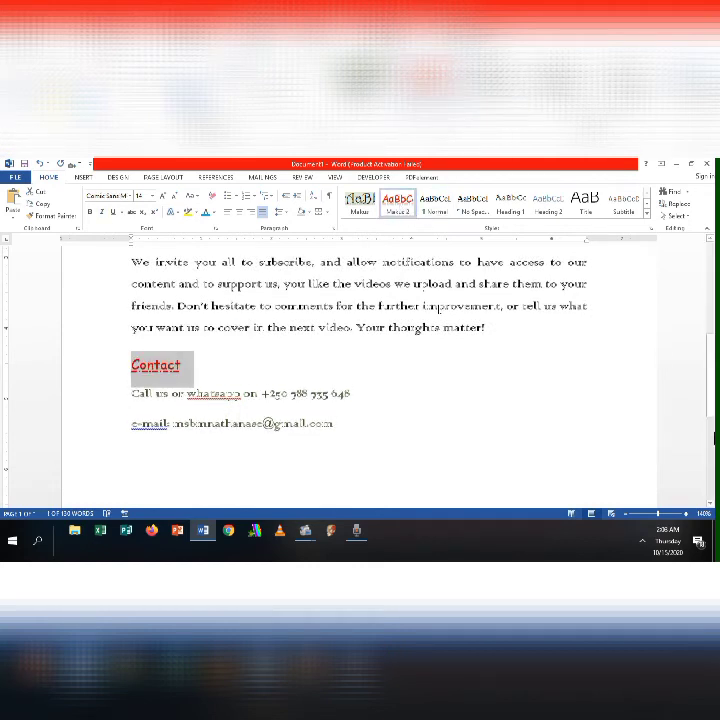
scroll(585, 380, "up", 5)
scroll(585, 380, "down", 2)
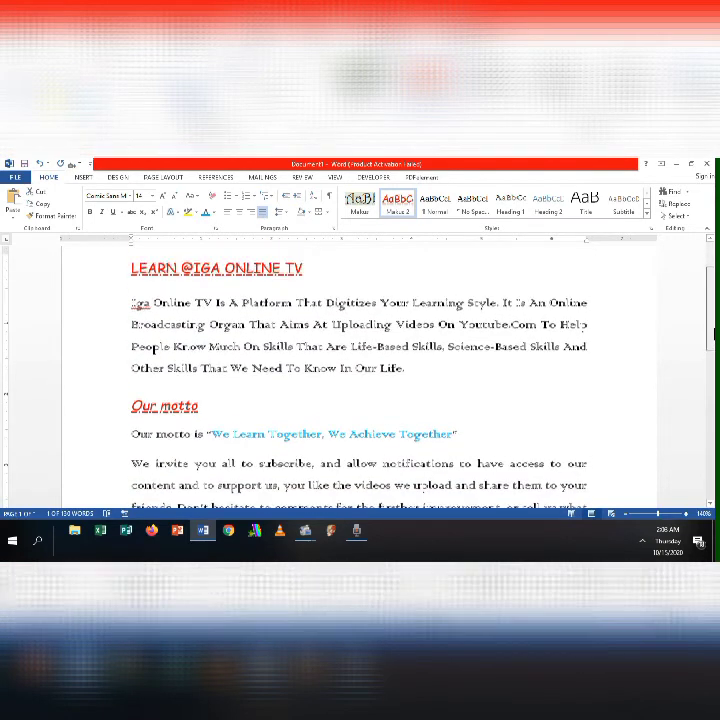
scroll(84, 310, "up", 1)
left_click(80, 313)
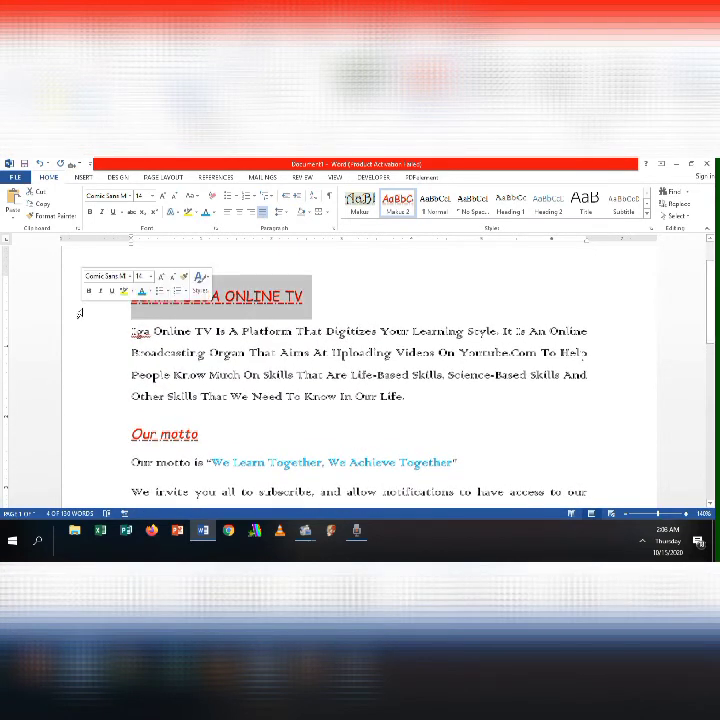
key("ctrl+e")
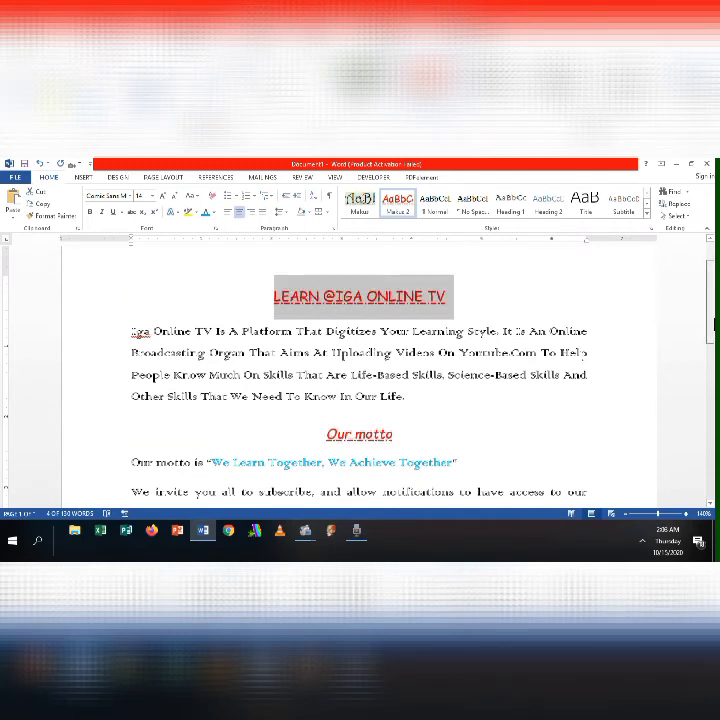
scroll(360, 400, "down", 4)
scroll(360, 400, "up", 5)
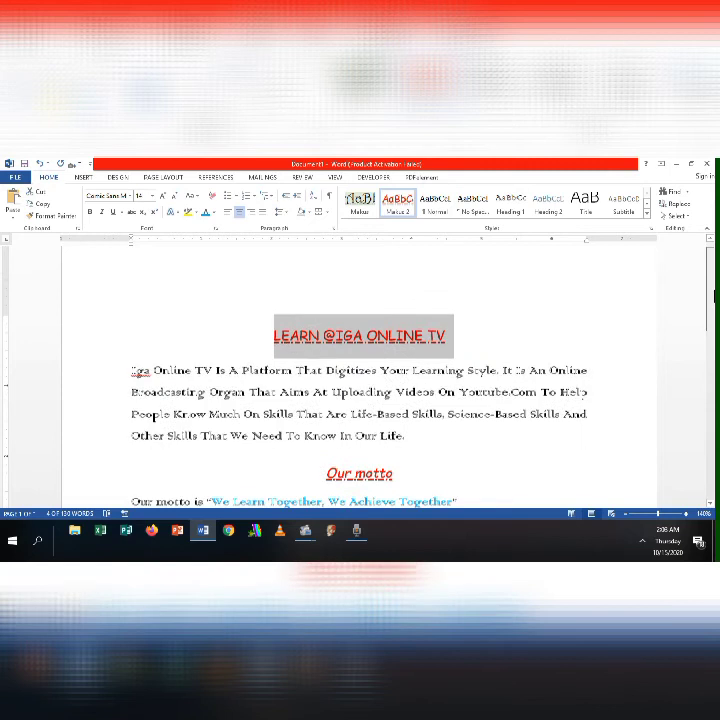
left_click(369, 340)
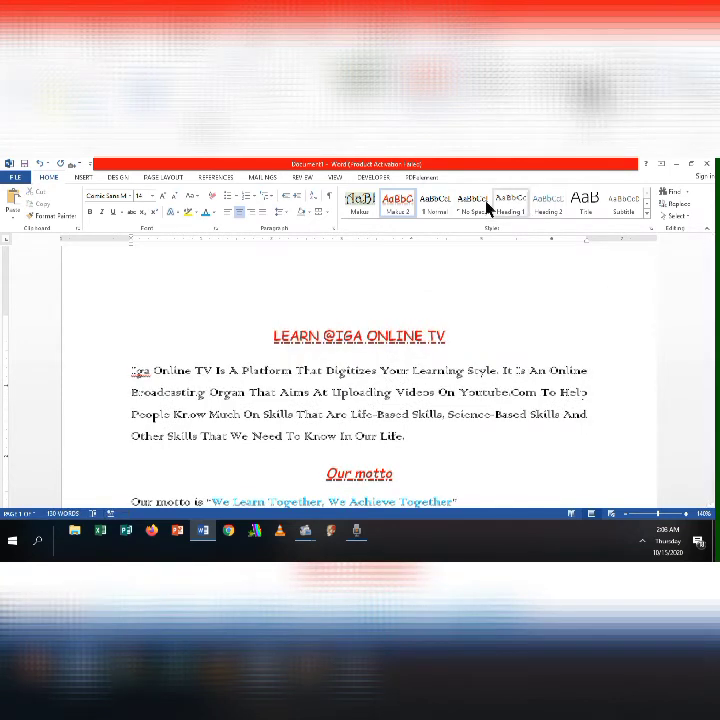
right_click(397, 207)
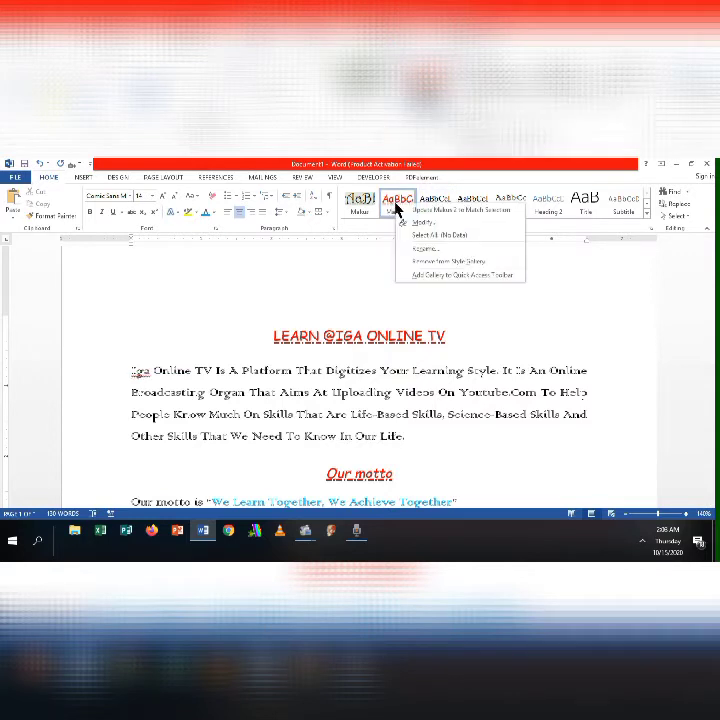
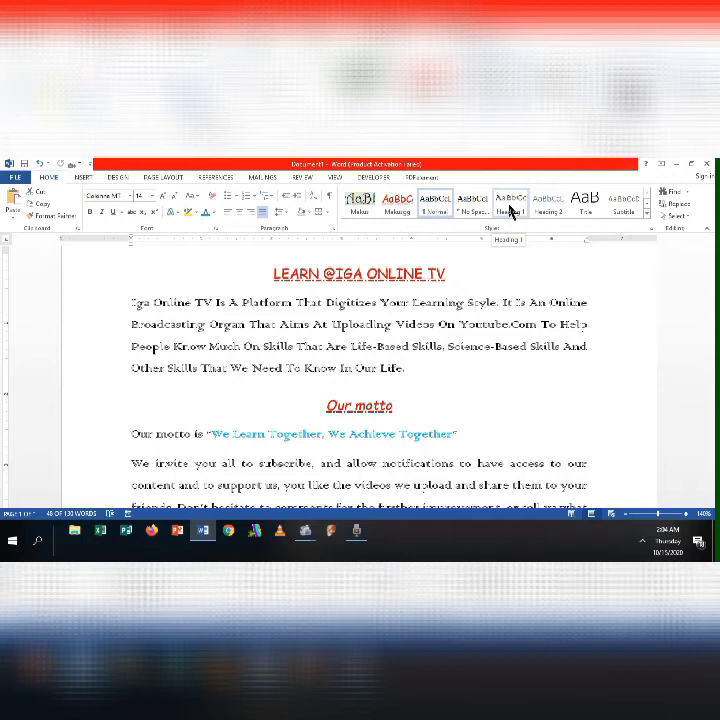
Apply Heading 1 to the intro paragraph and the 'We invite…' paragraph
left_click(515, 210)
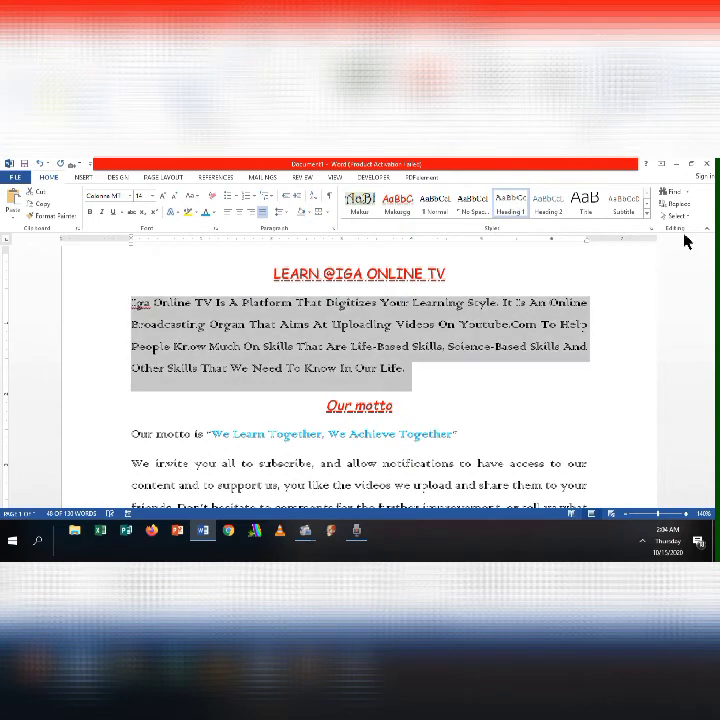
scroll(360, 380, "down", 2)
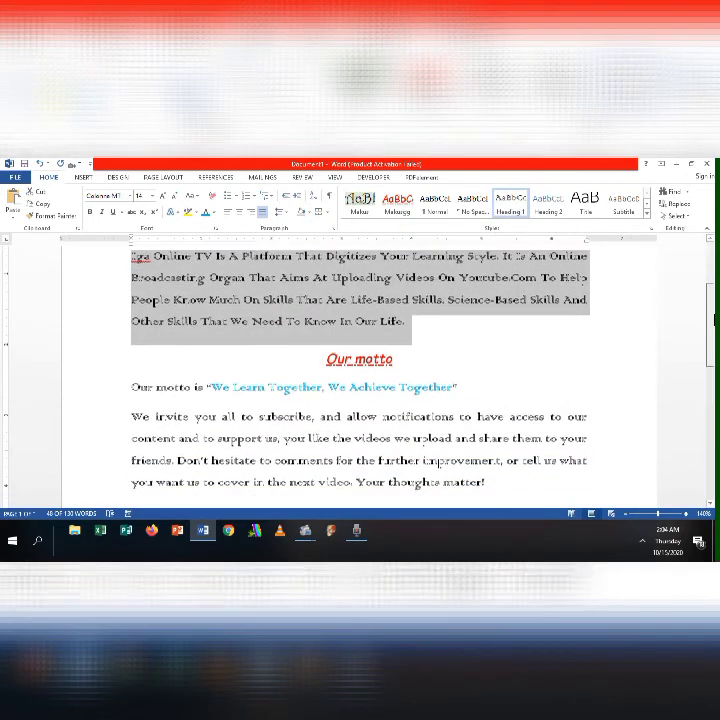
left_click_drag(131, 399, 490, 465)
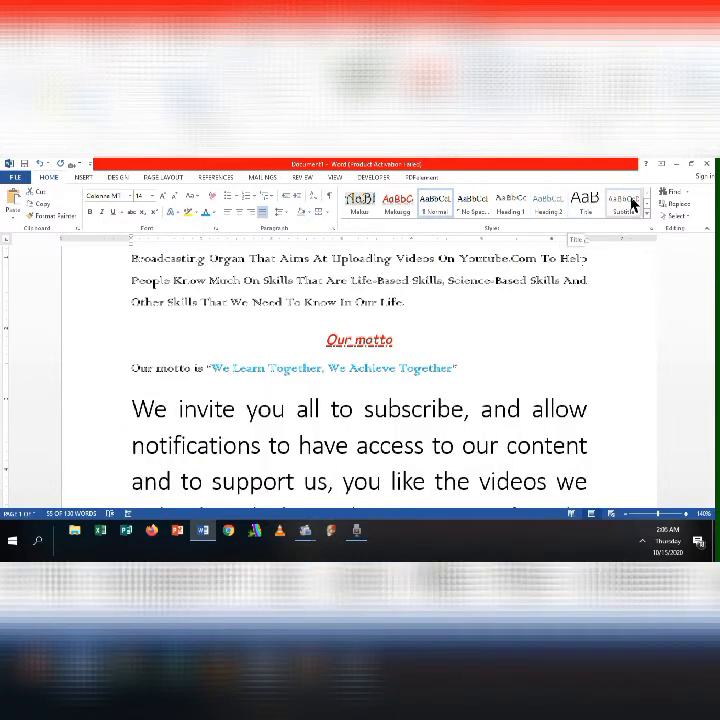
left_click(515, 205)
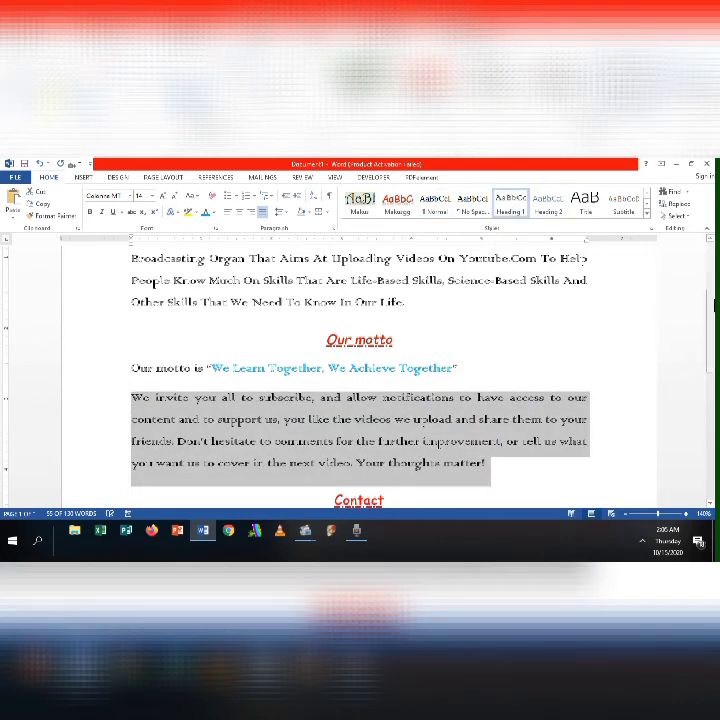
Deselect the text and check which style the intro paragraph now uses
scroll(710, 287, "down", 3)
scroll(713, 345, "up", 3)
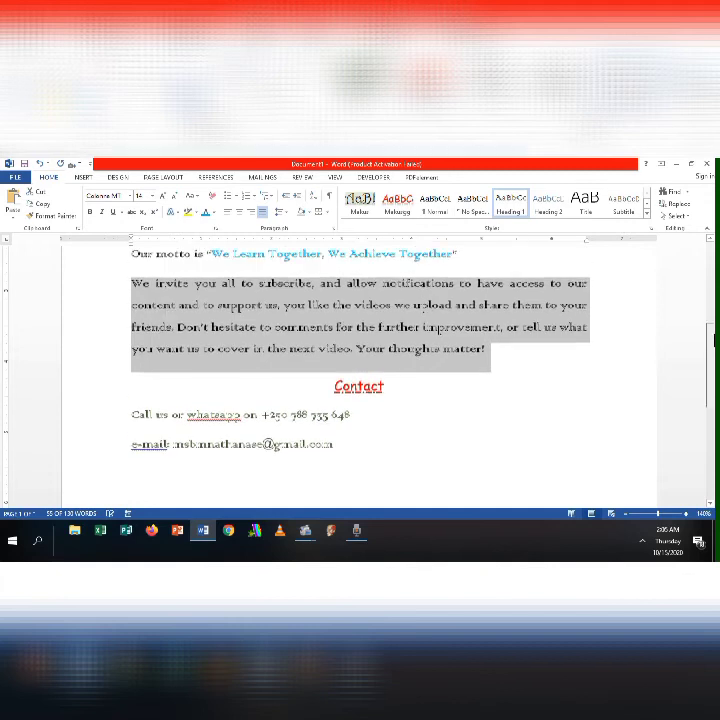
scroll(713, 364, "down", 3)
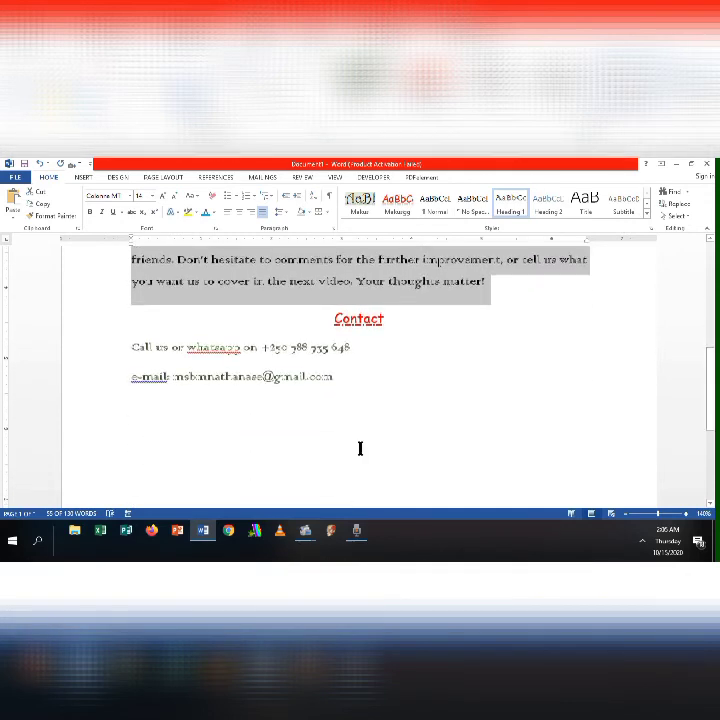
left_click(360, 432)
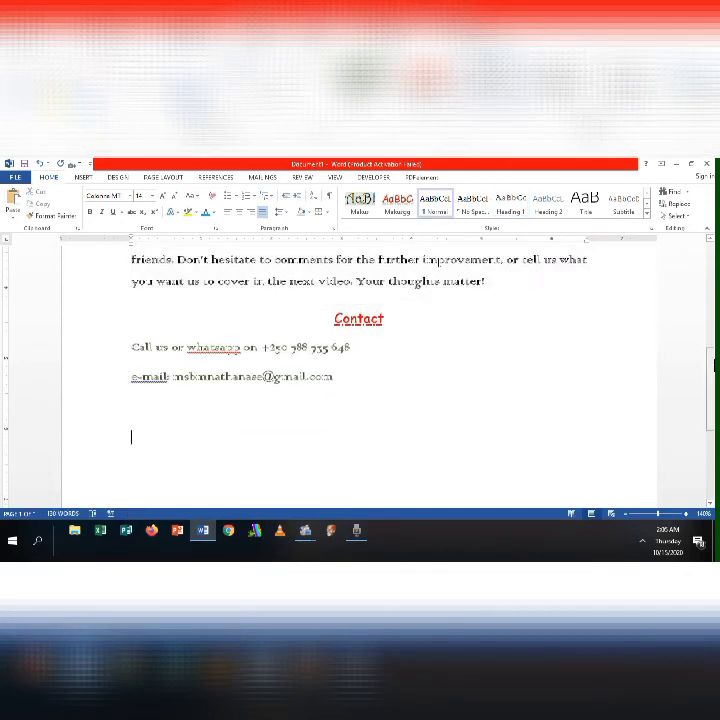
scroll(360, 380, "up", 4)
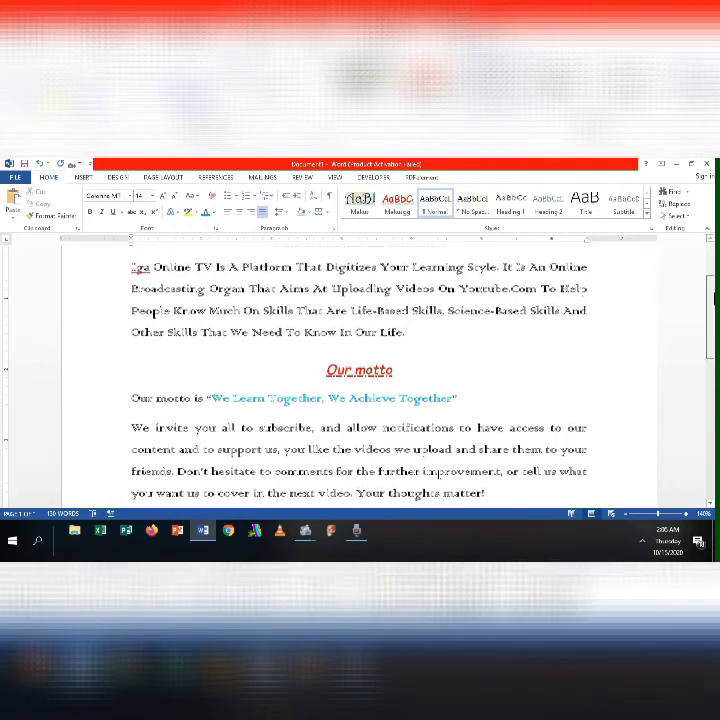
scroll(382, 309, "up", 1)
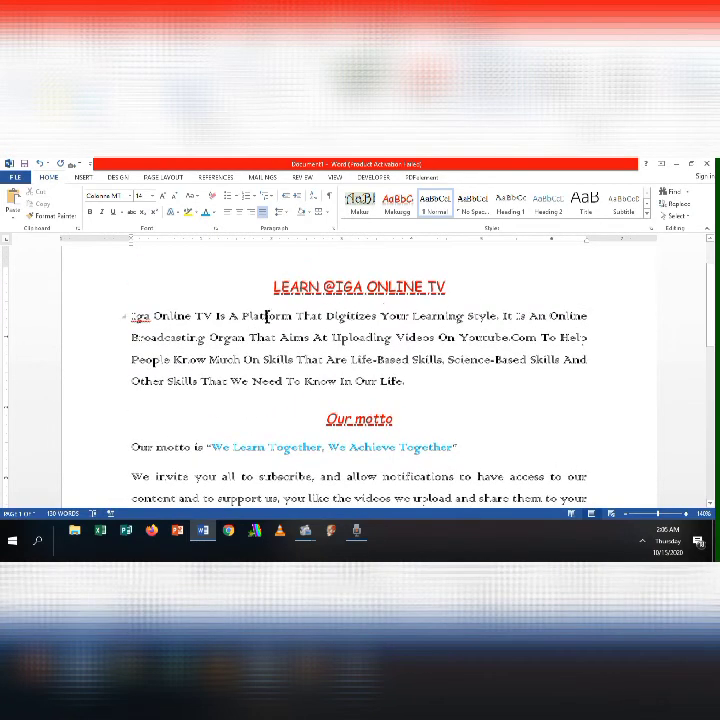
left_click(230, 338)
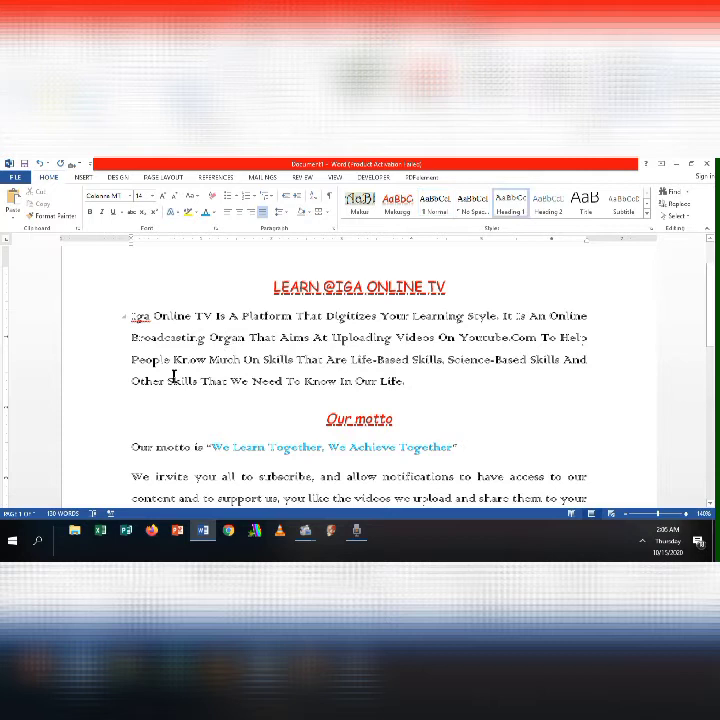
left_click(652, 231)
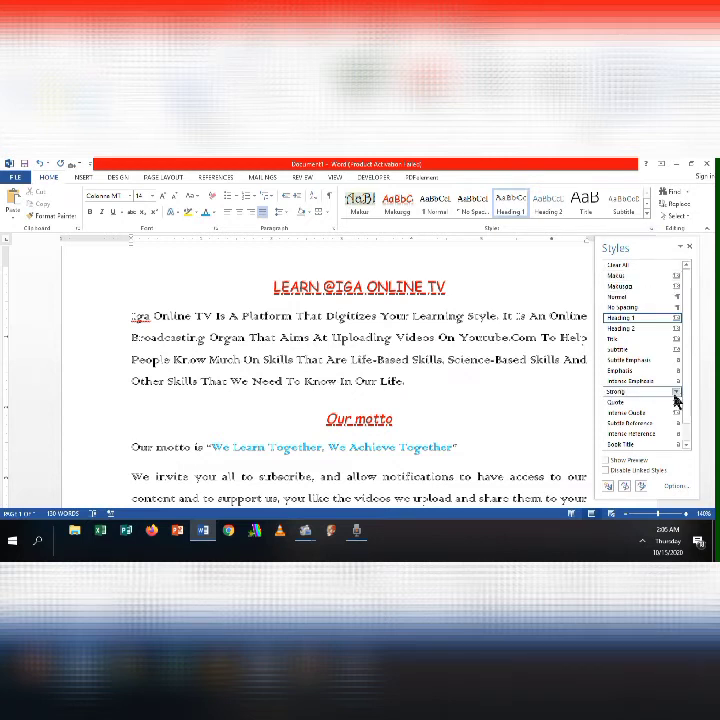
left_click(677, 487)
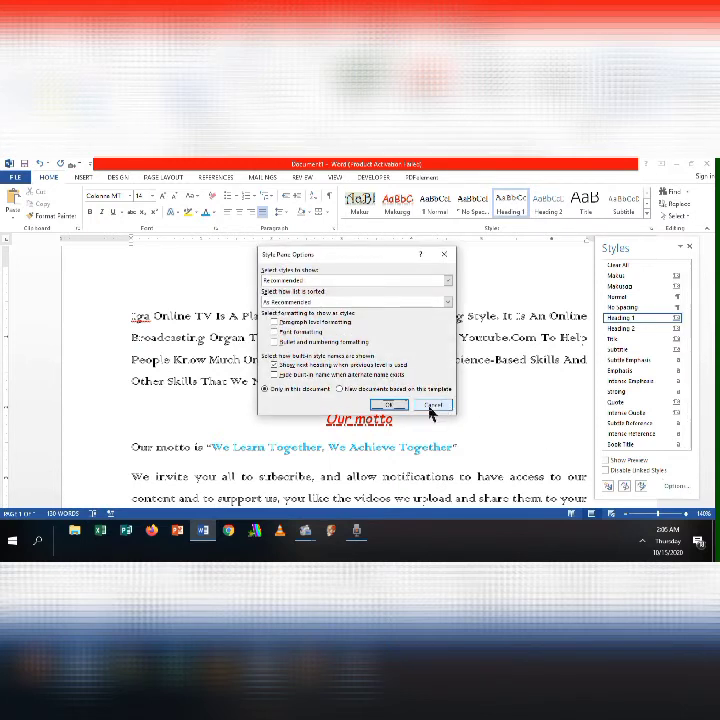
left_click(431, 406)
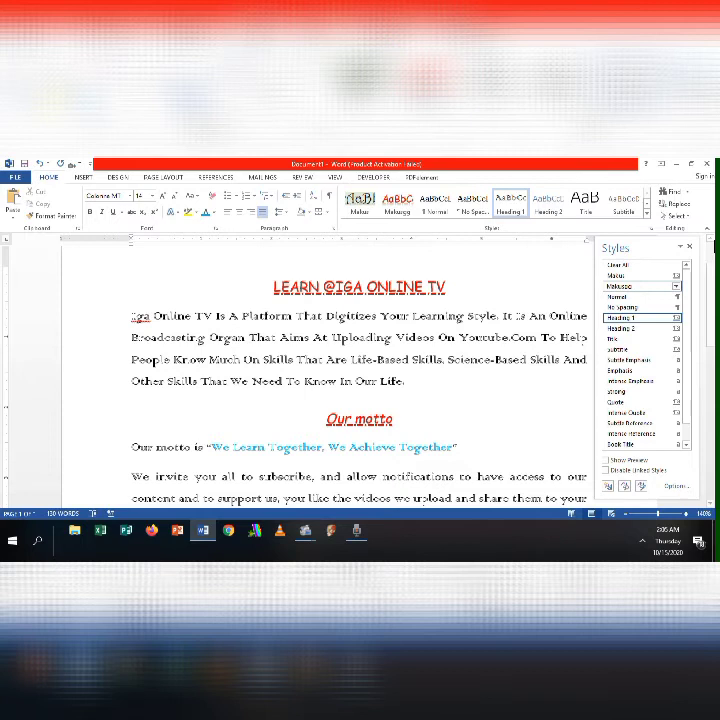
left_click(689, 246)
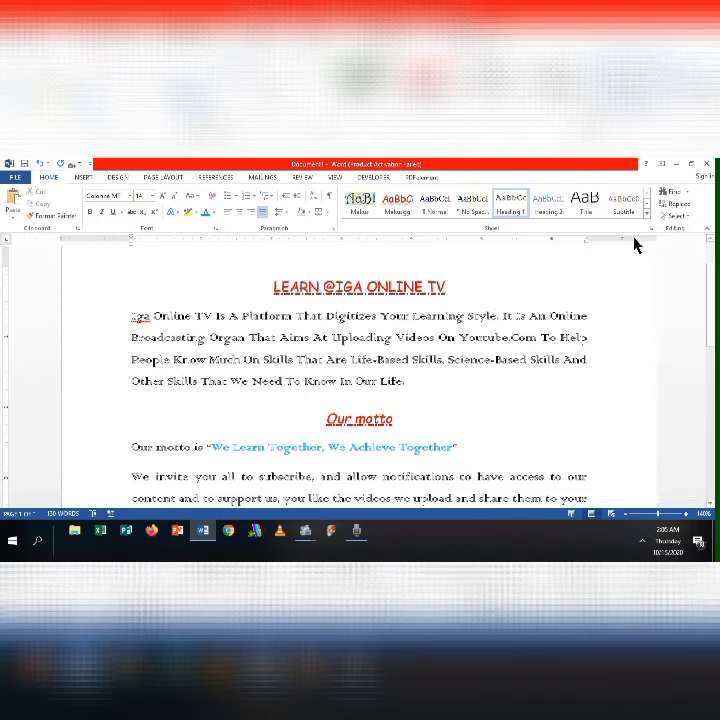
Add the Styles gallery to the Quick Access Toolbar and expand the full styles list
right_click(510, 208)
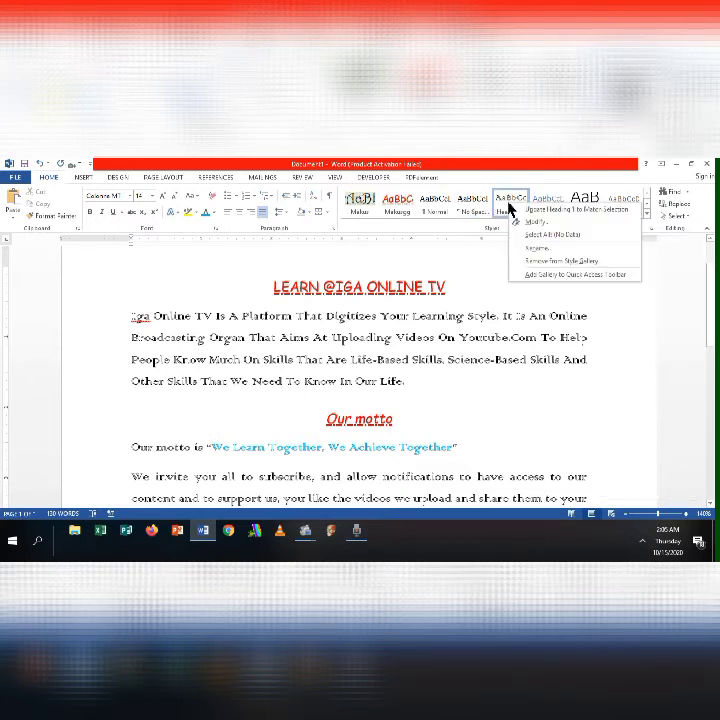
left_click(564, 275)
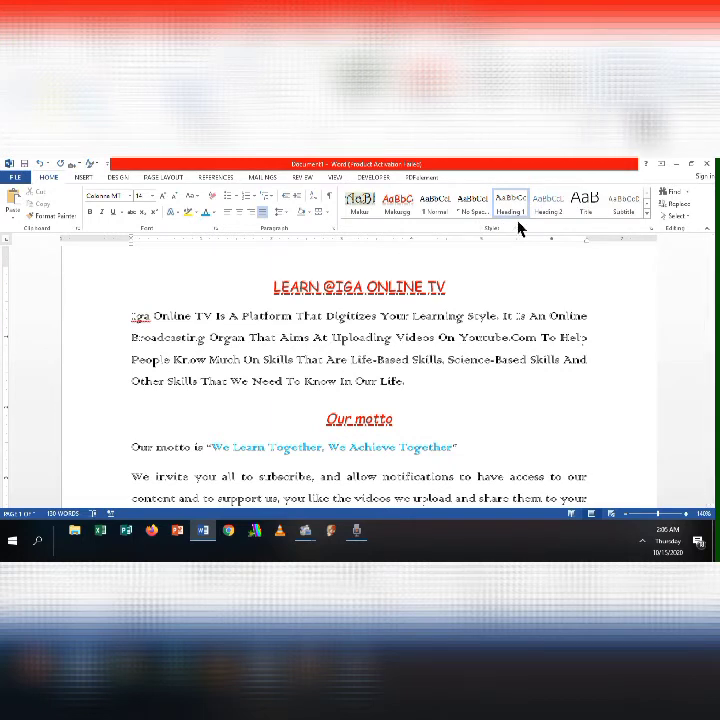
left_click(647, 221)
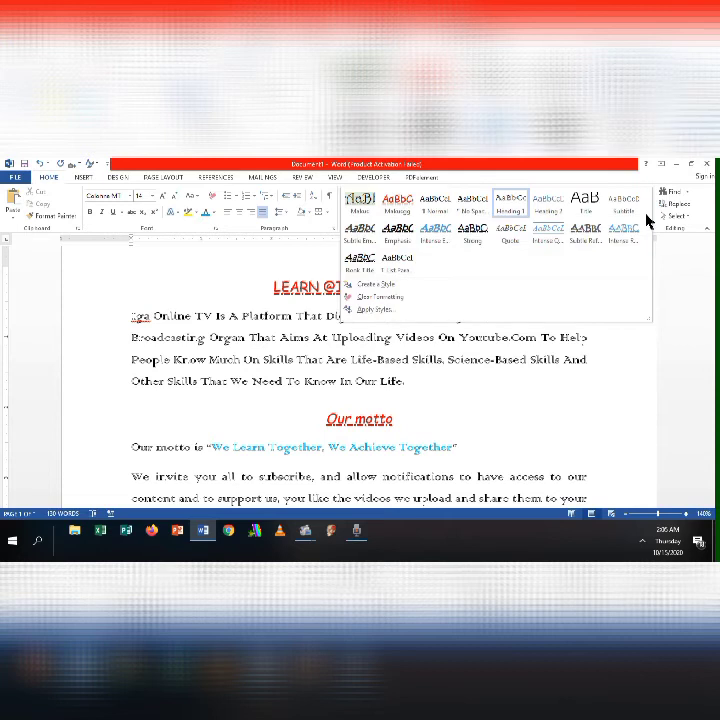
Create a new style named Hello and bring up its full formatting settings
left_click(390, 280)
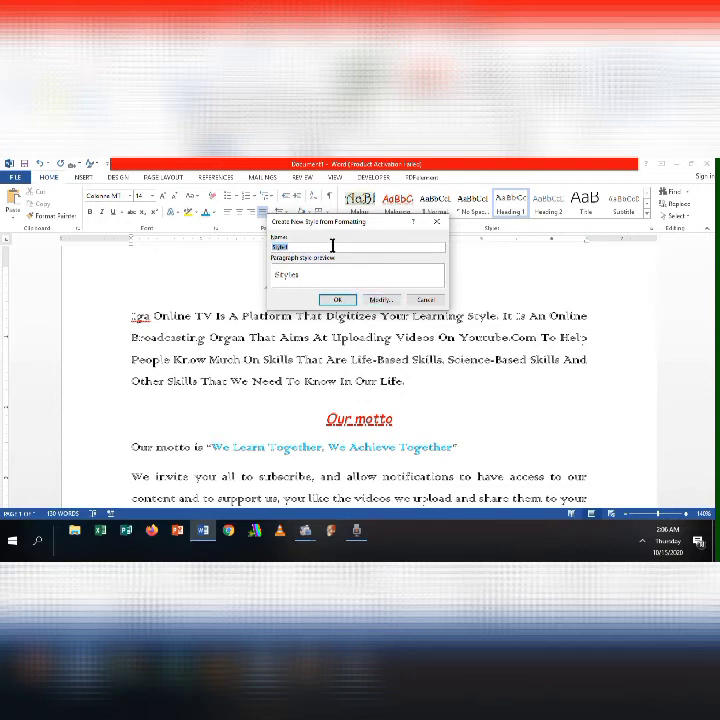
type("Head")
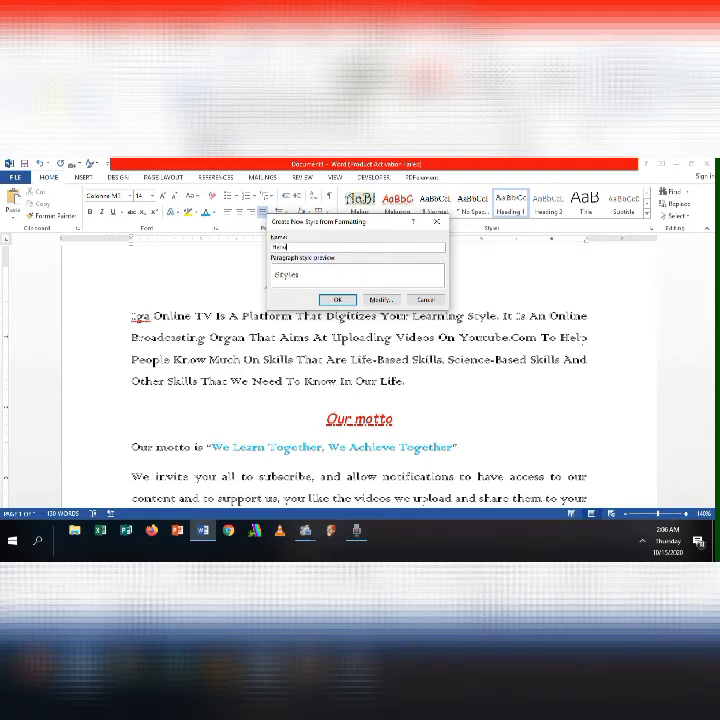
left_click(380, 299)
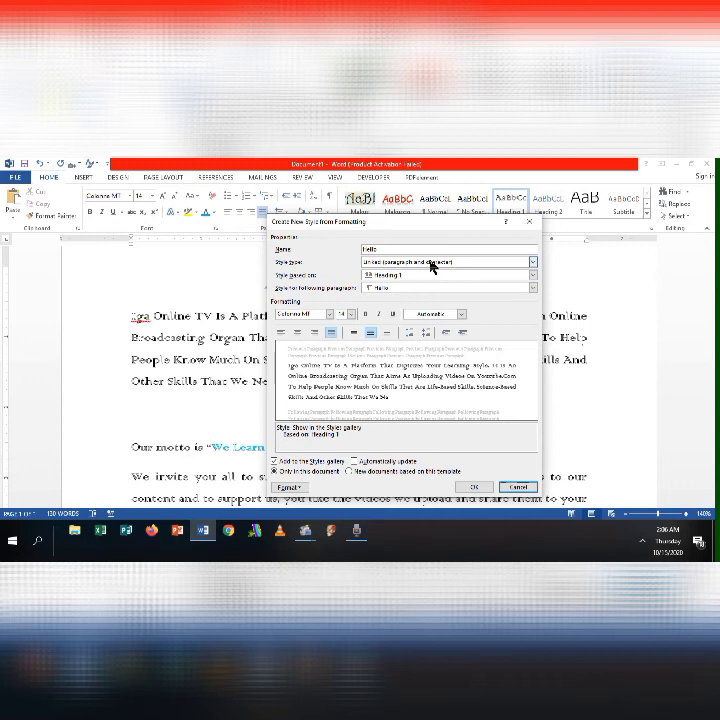
Give the Hello style Ink Free 16 pt, bold, italic, underlined, purple font
left_click(331, 321)
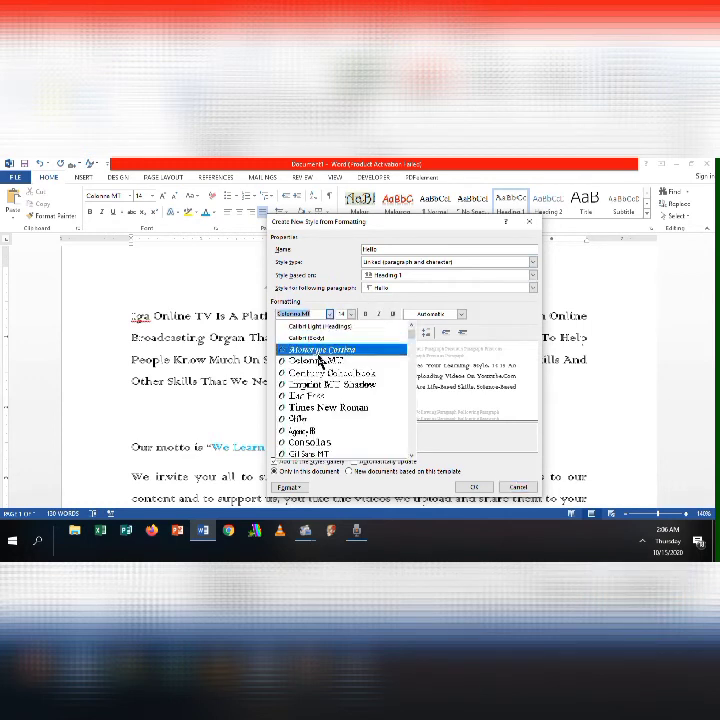
left_click(329, 404)
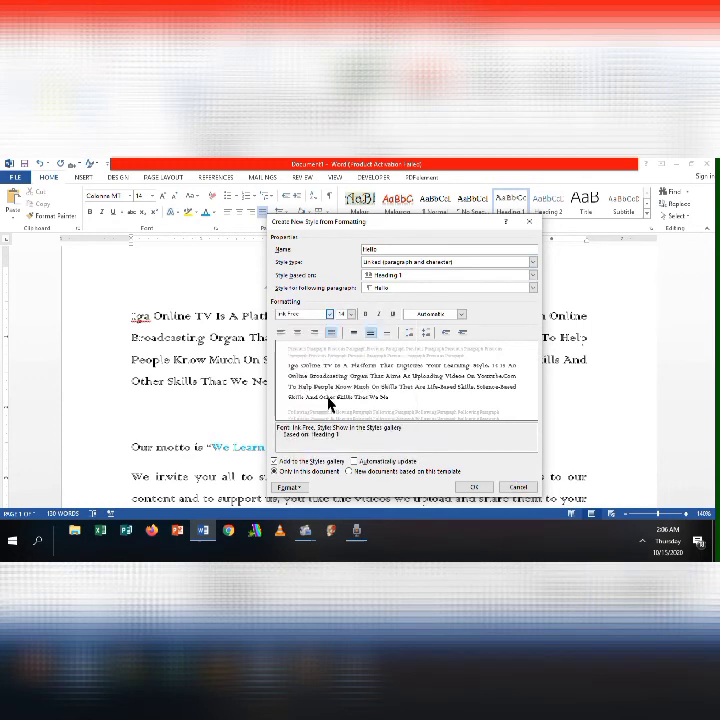
left_click(352, 315)
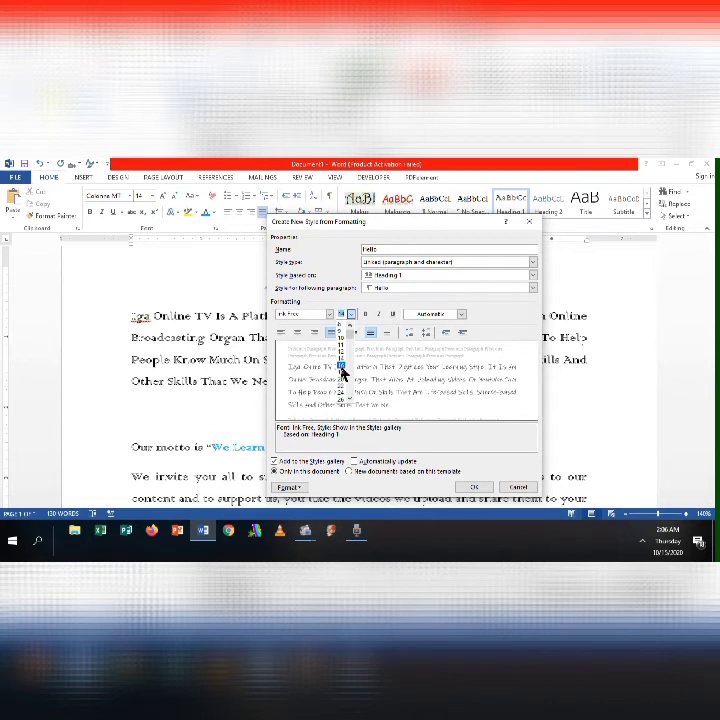
left_click(341, 367)
left_click(366, 315)
left_click(379, 315)
left_click(392, 315)
left_click(461, 315)
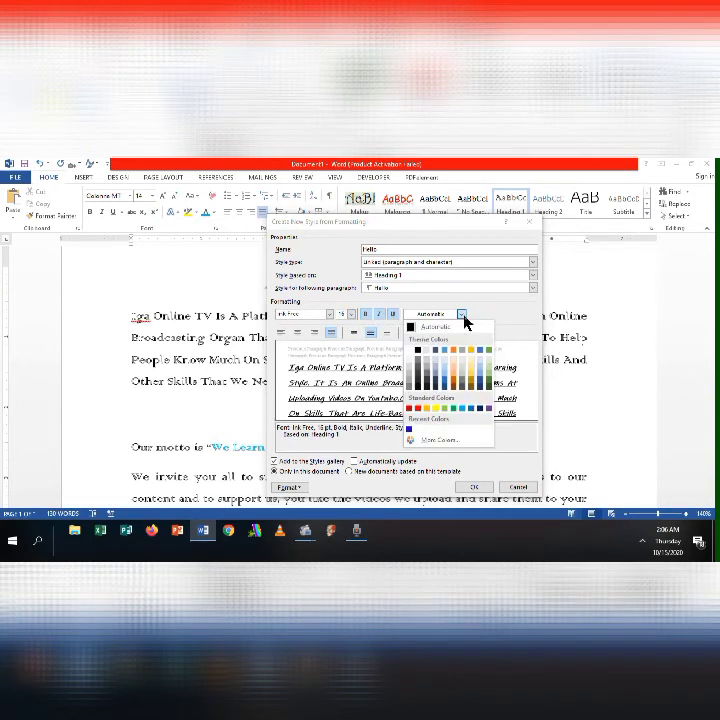
left_click(488, 409)
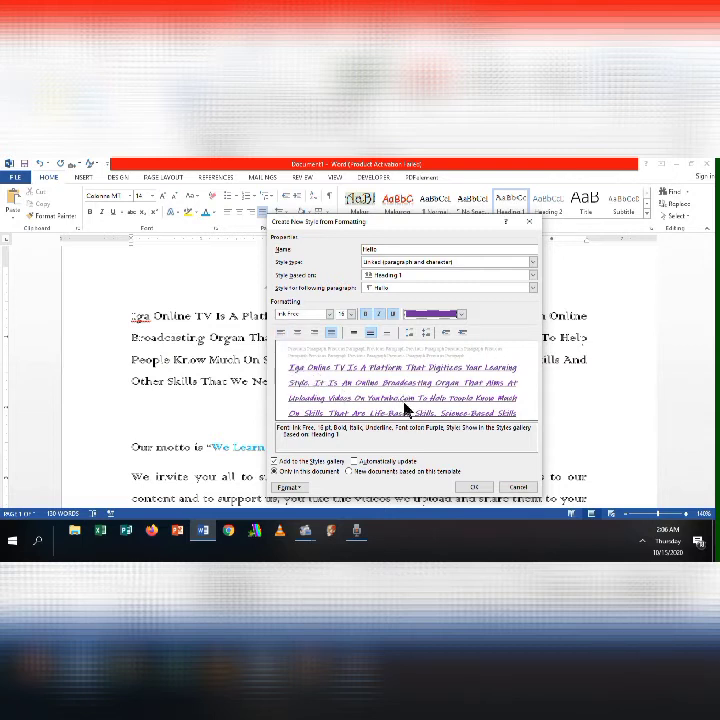
Centre the Hello style's paragraphs, leaving paragraph spacing unchanged
left_click(298, 334)
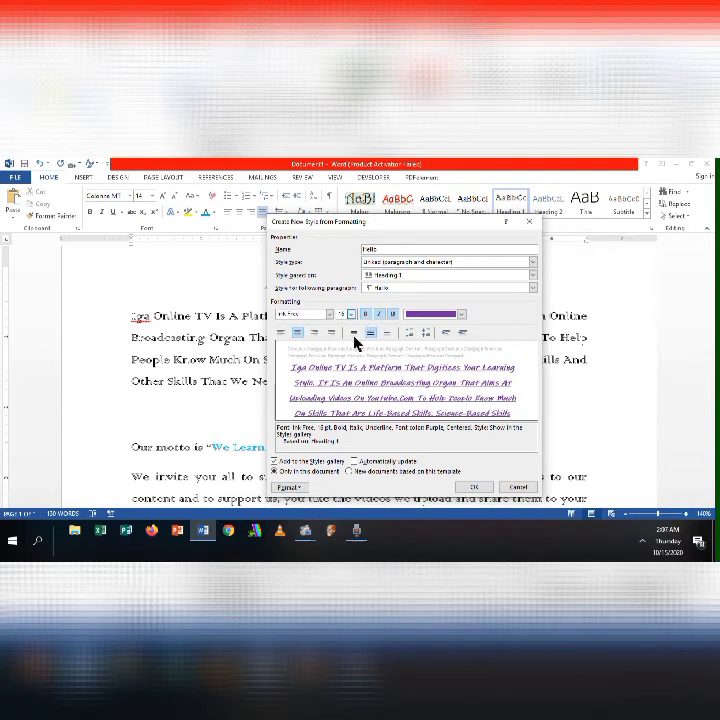
left_click(423, 337)
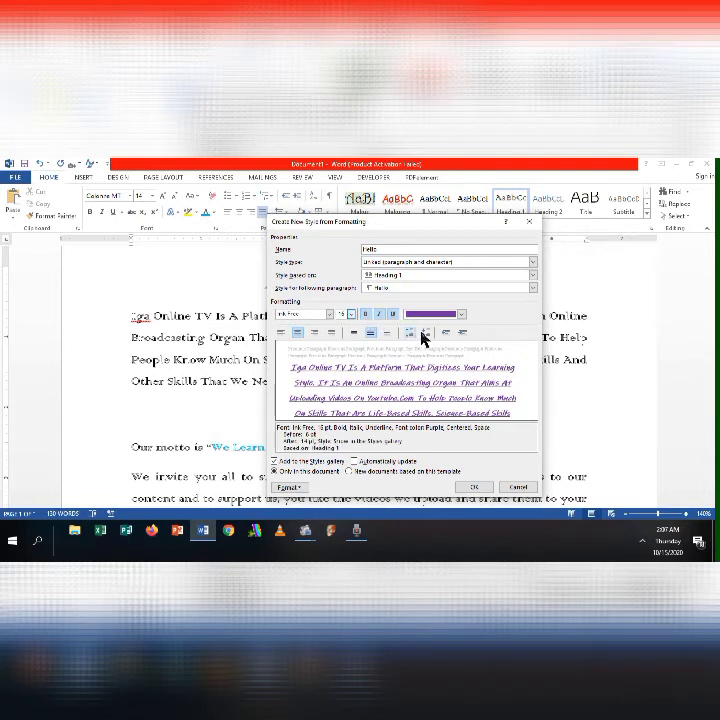
left_click(425, 335)
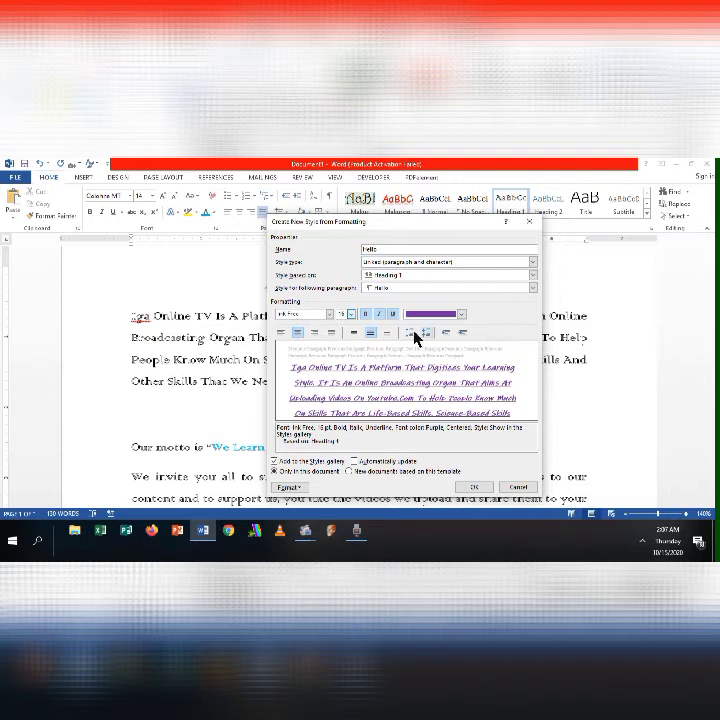
left_click(414, 336)
left_click(425, 337)
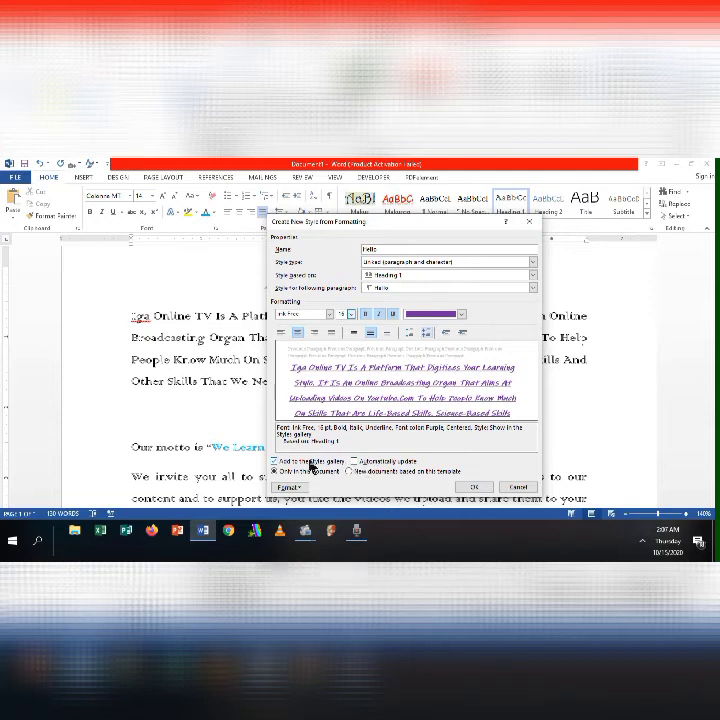
Set Hello to update automatically and save the new style
left_click(354, 462)
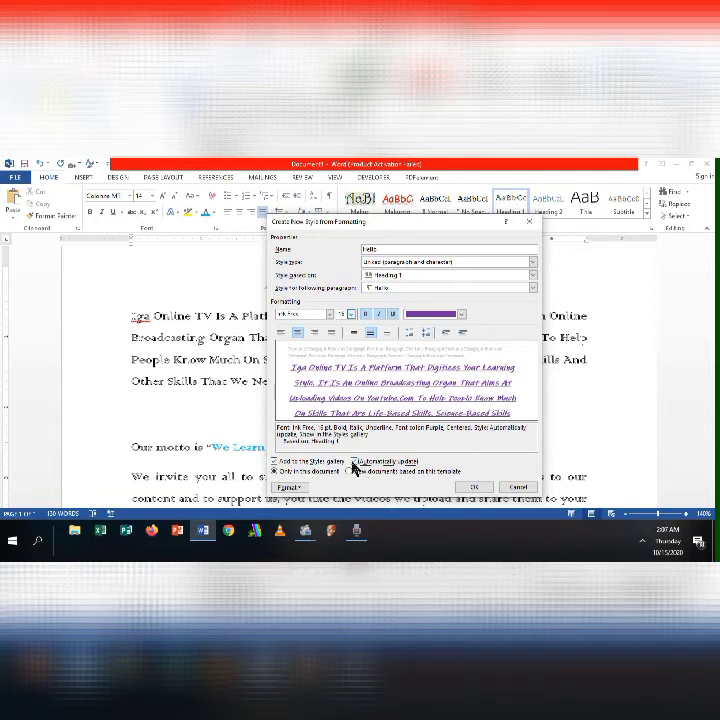
left_click(289, 487)
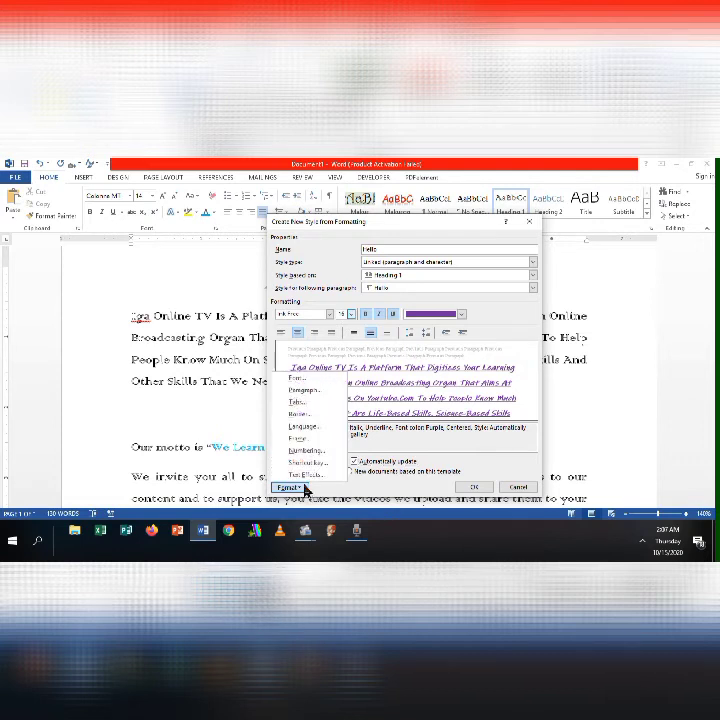
left_click(378, 493)
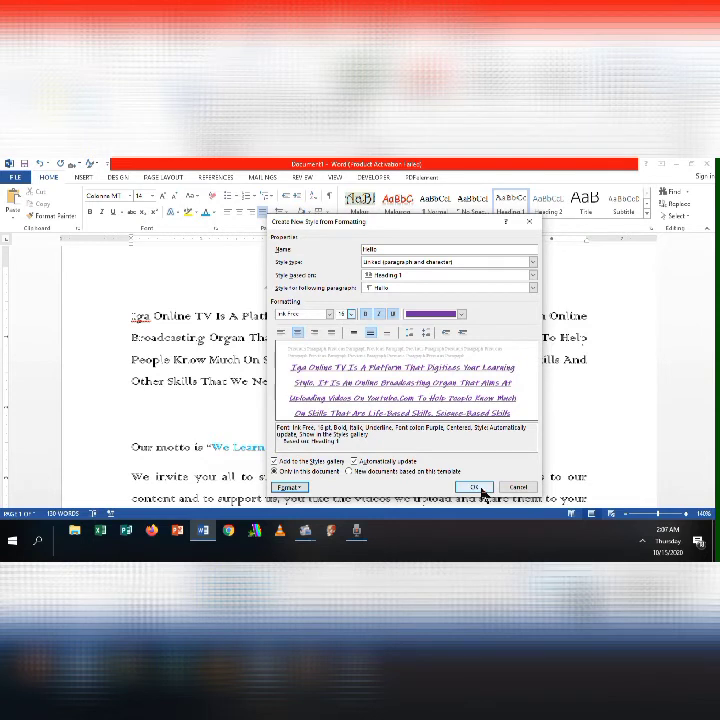
left_click(474, 488)
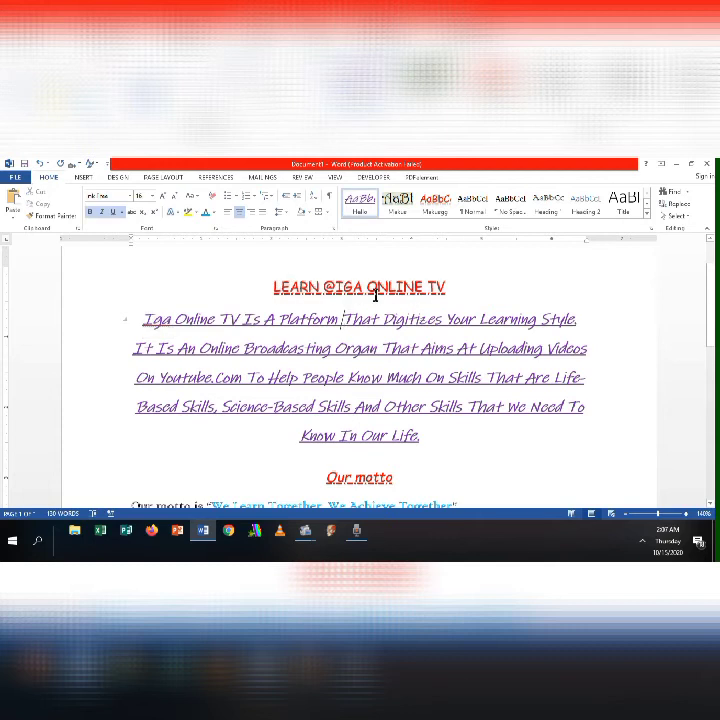
left_click(472, 208)
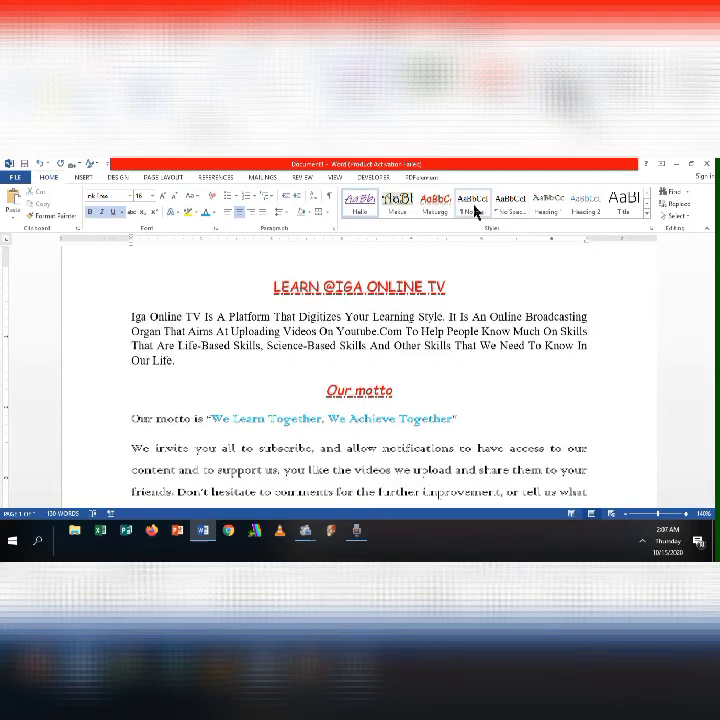
left_click(546, 208)
key("ctrl+z")
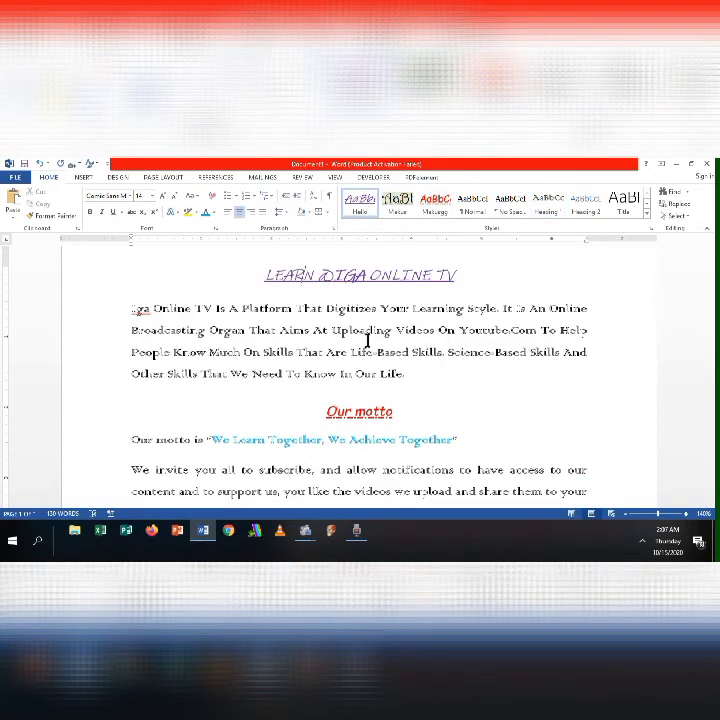
left_click(360, 201)
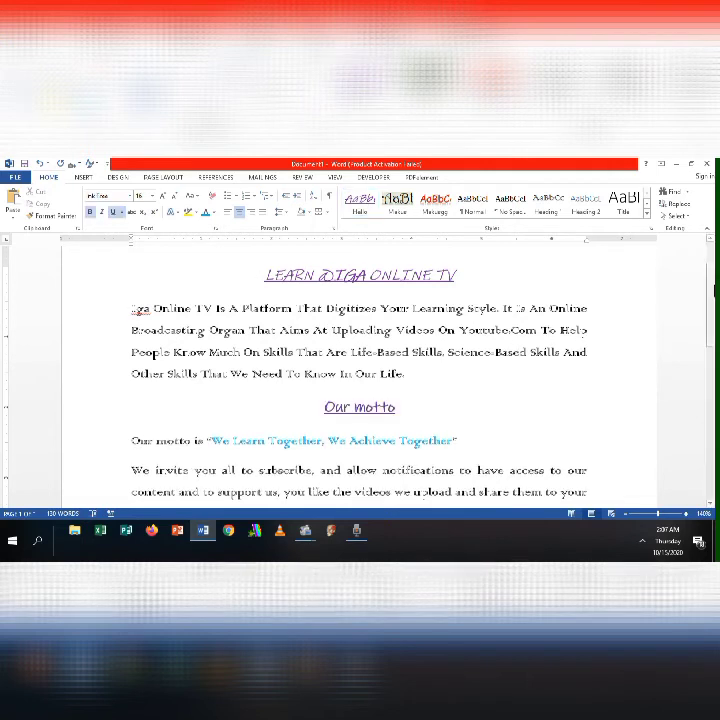
scroll(391, 390, "down", 3)
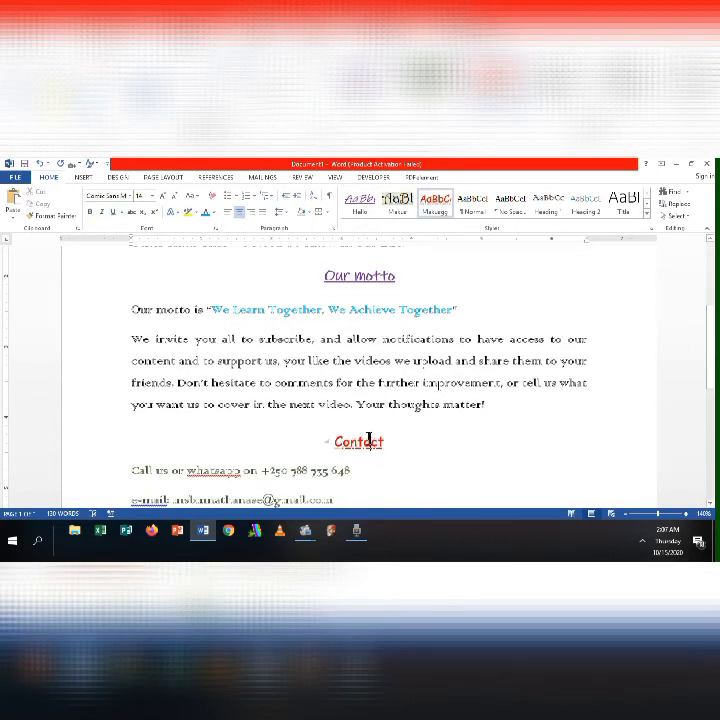
left_click(358, 200)
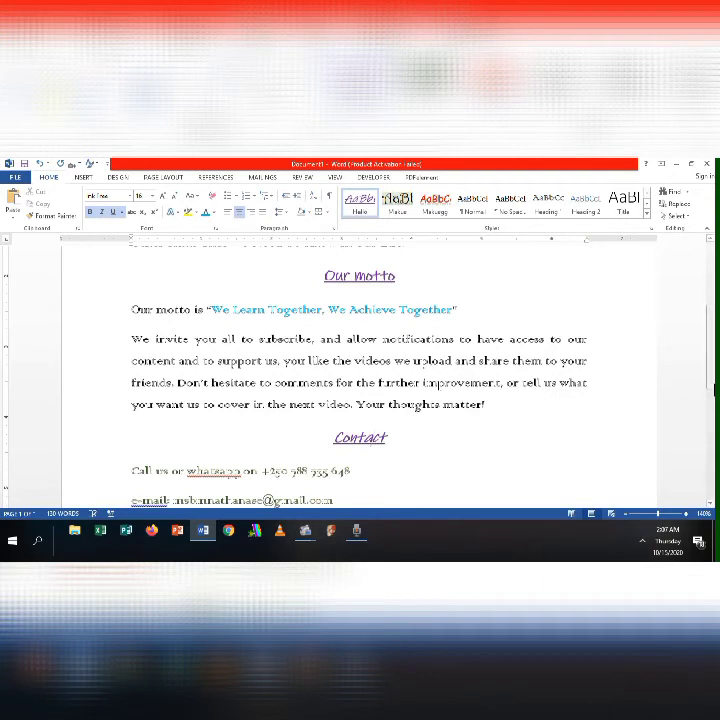
Scroll through the document and inspect the first paragraph's formatting
scroll(360, 380, "up", 4)
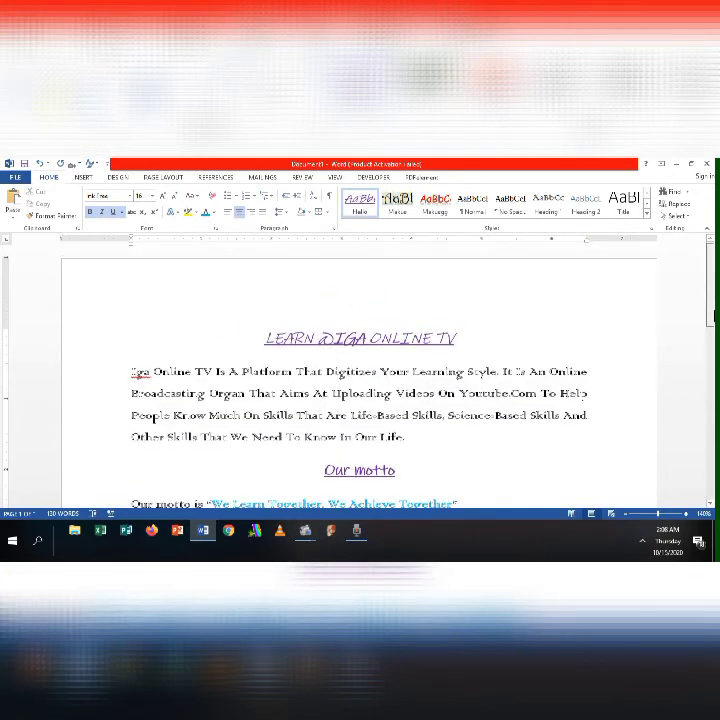
scroll(360, 380, "down", 6)
scroll(712, 355, "down", 2)
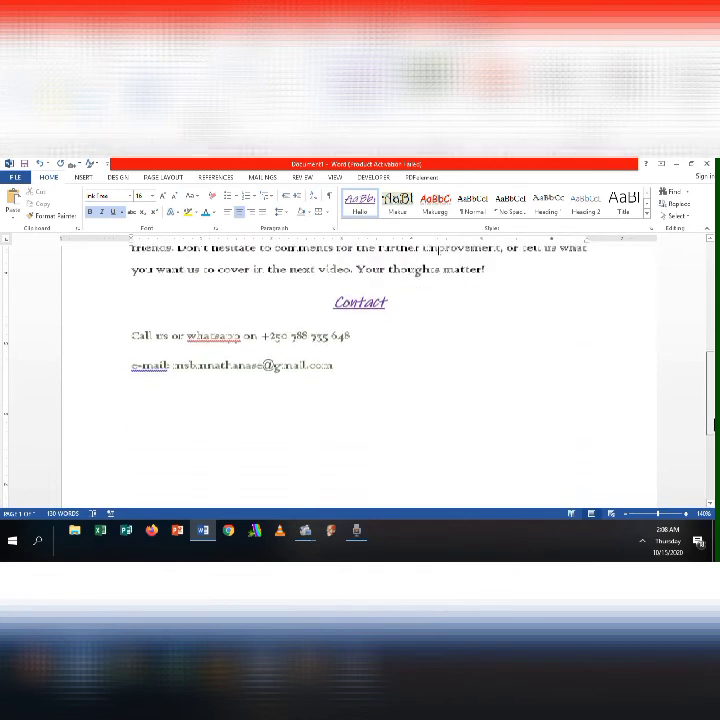
scroll(712, 355, "up", 4)
scroll(712, 355, "up", 5)
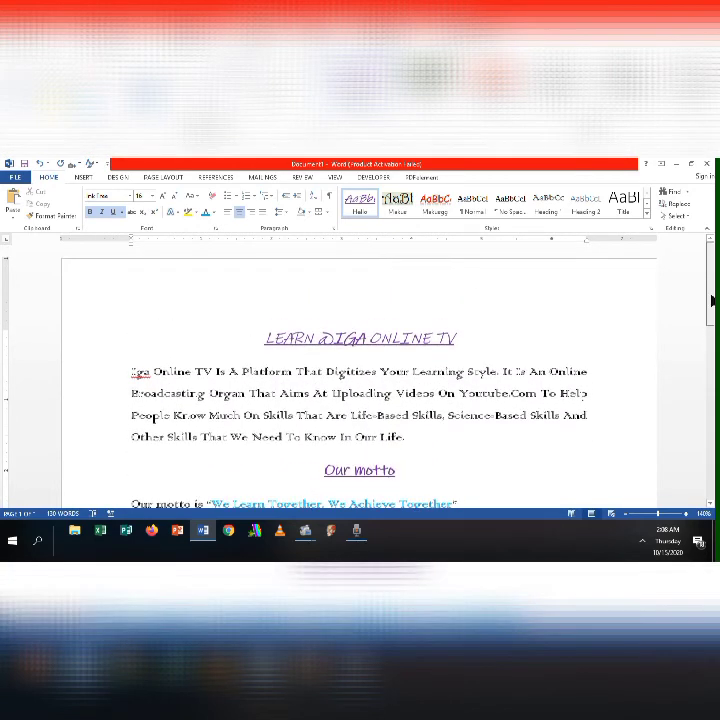
left_click(325, 397)
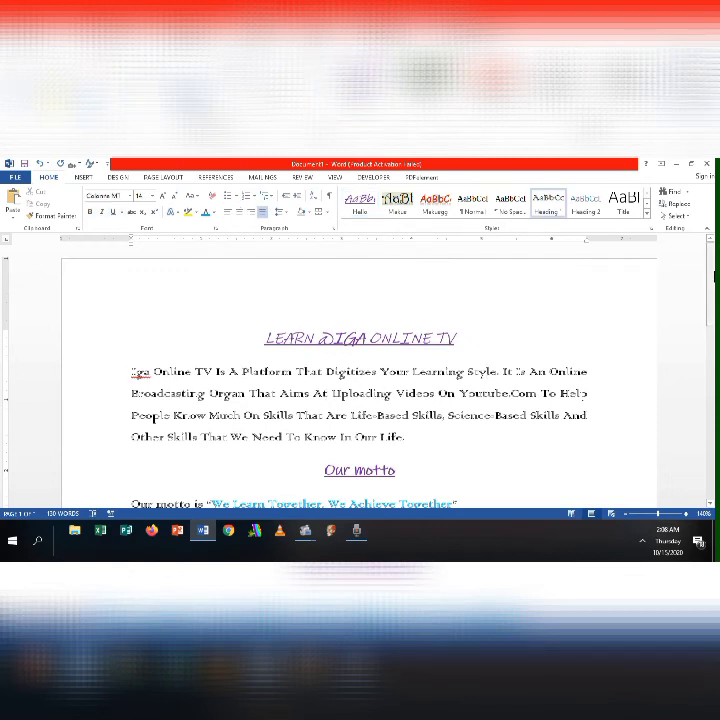
scroll(360, 400, "down", 3)
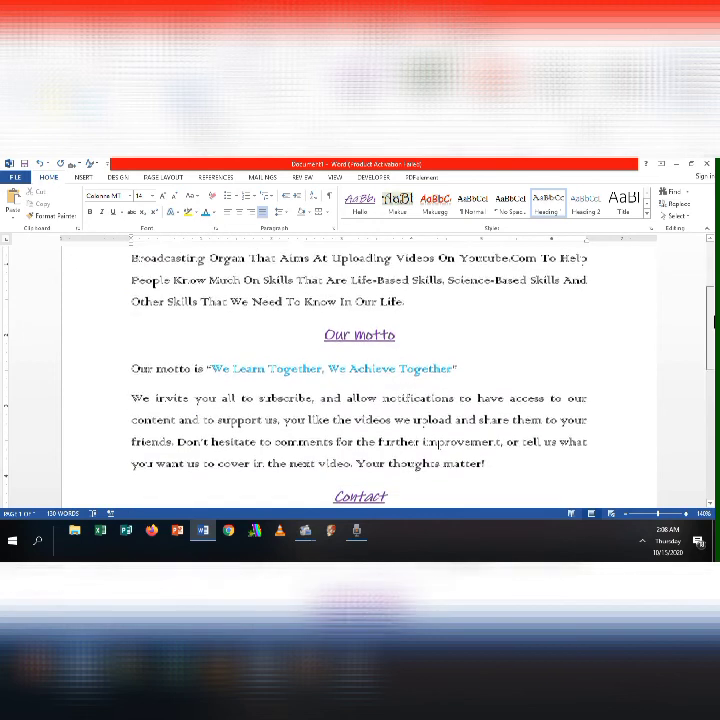
scroll(710, 310, "up", 1)
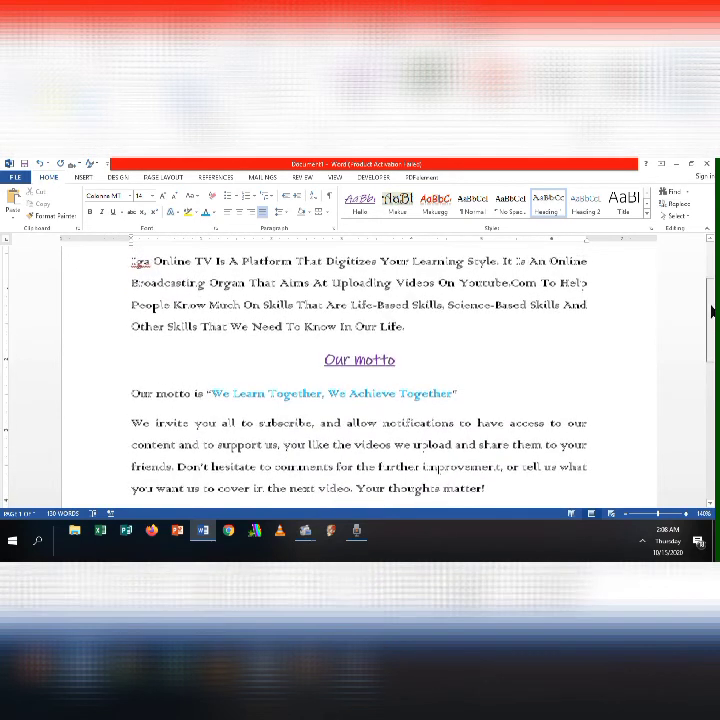
scroll(710, 310, "up", 1)
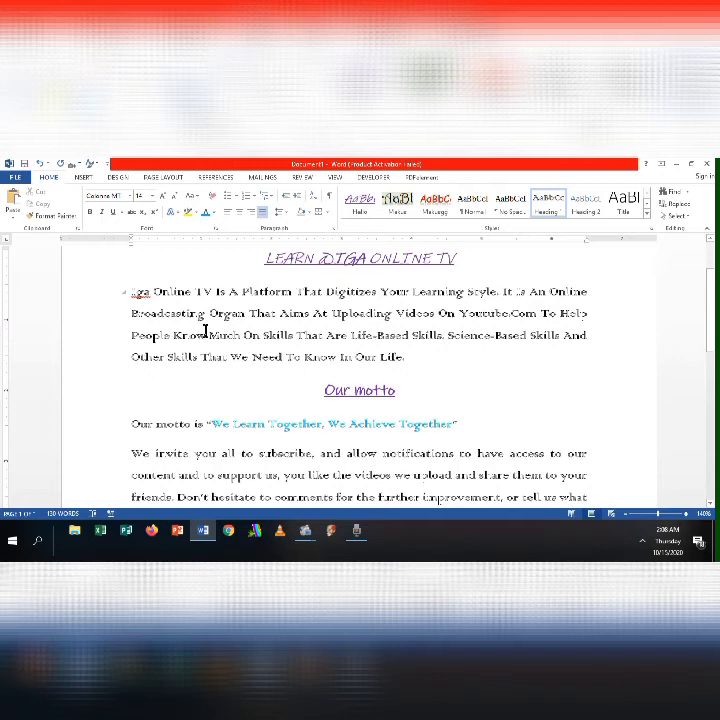
left_click_drag(205, 335, 345, 336)
left_click(407, 357)
Select the word Youtube.Com in the opening paragraph
scroll(714, 342, "down", 3)
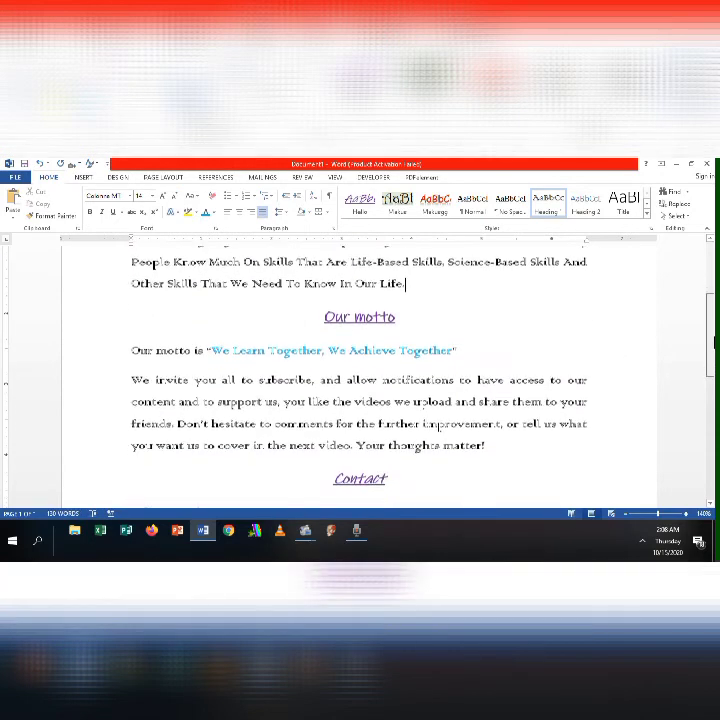
scroll(714, 342, "down", 3)
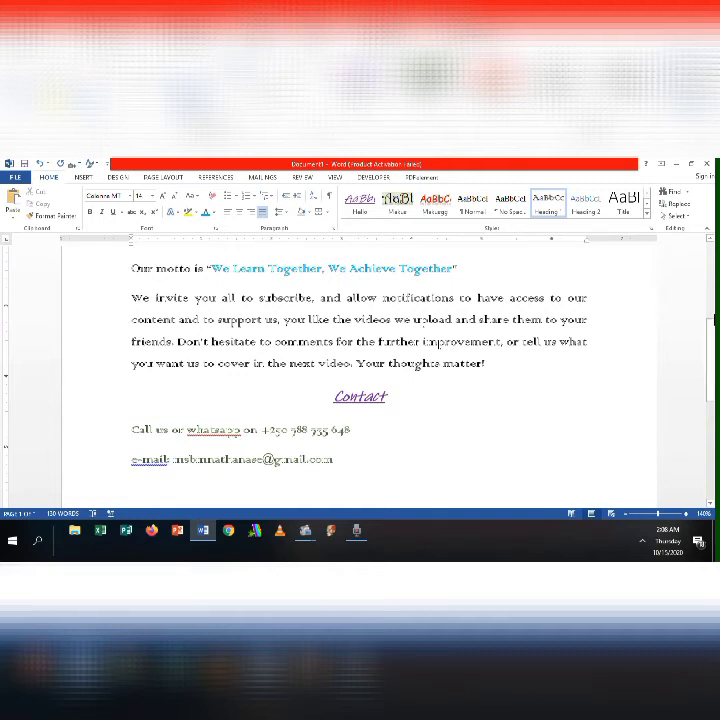
scroll(437, 358, "down", 3)
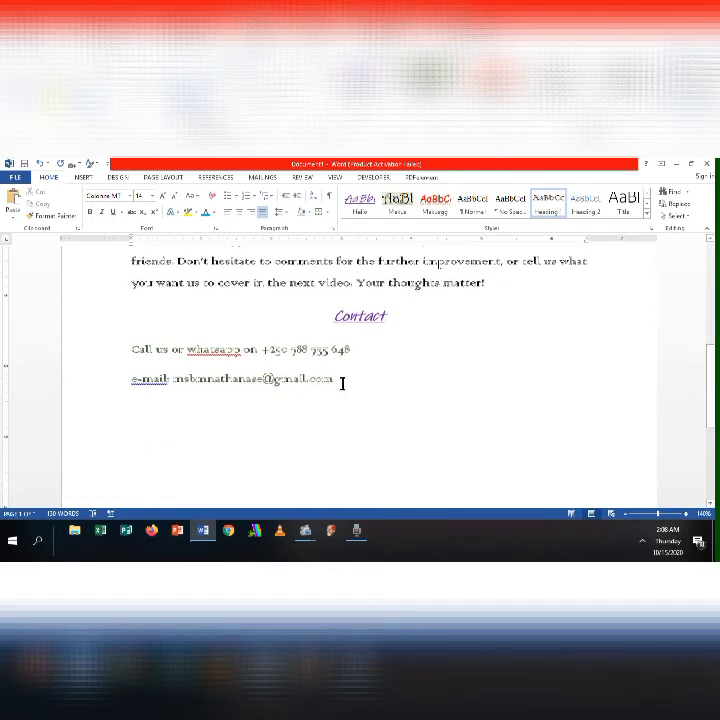
left_click_drag(711, 355, 711, 290)
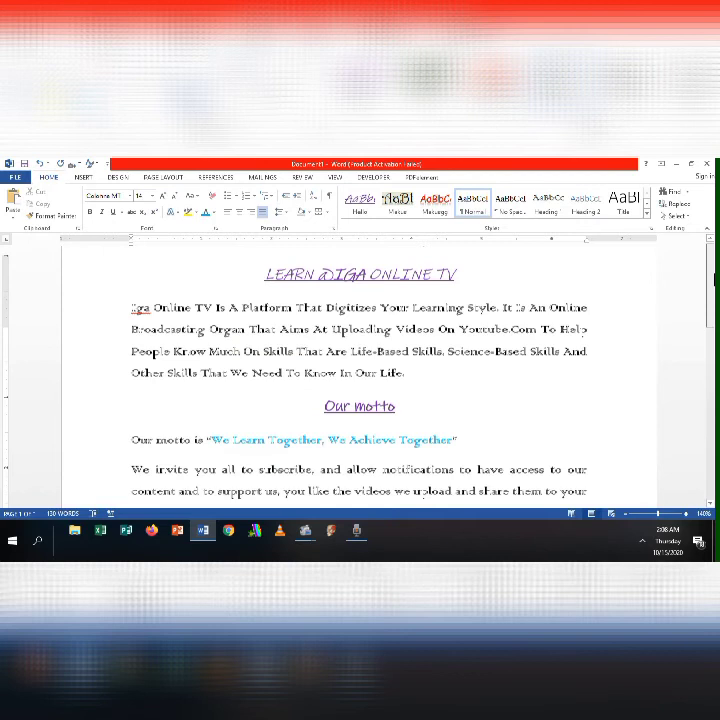
scroll(574, 297, "up", 2)
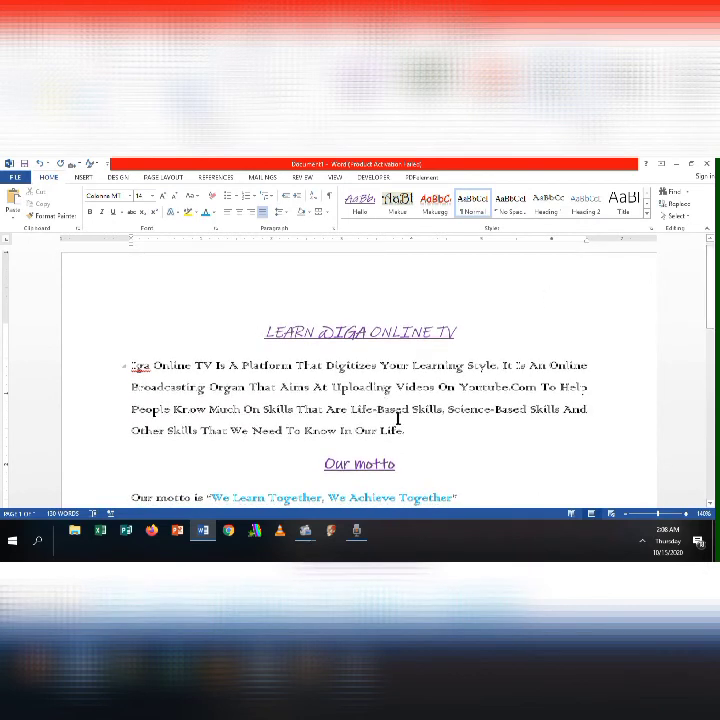
left_click_drag(459, 387, 528, 386)
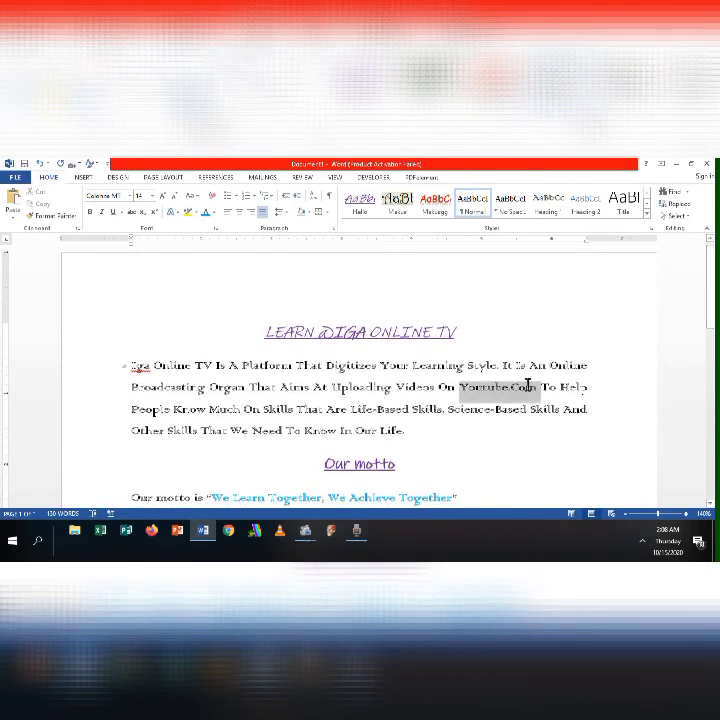
left_click(652, 230)
Start a new style from the Youtube.Com selection and name it URL
left_click(652, 230)
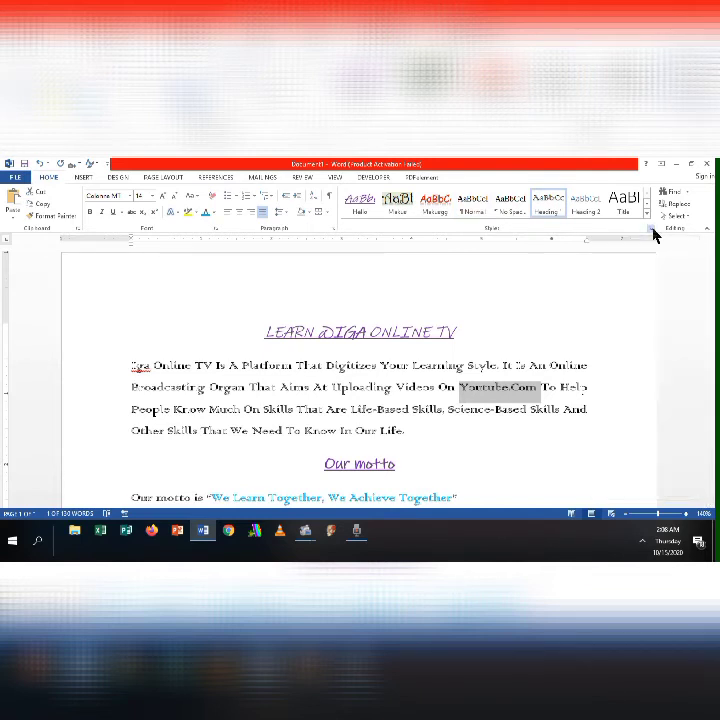
right_click(365, 207)
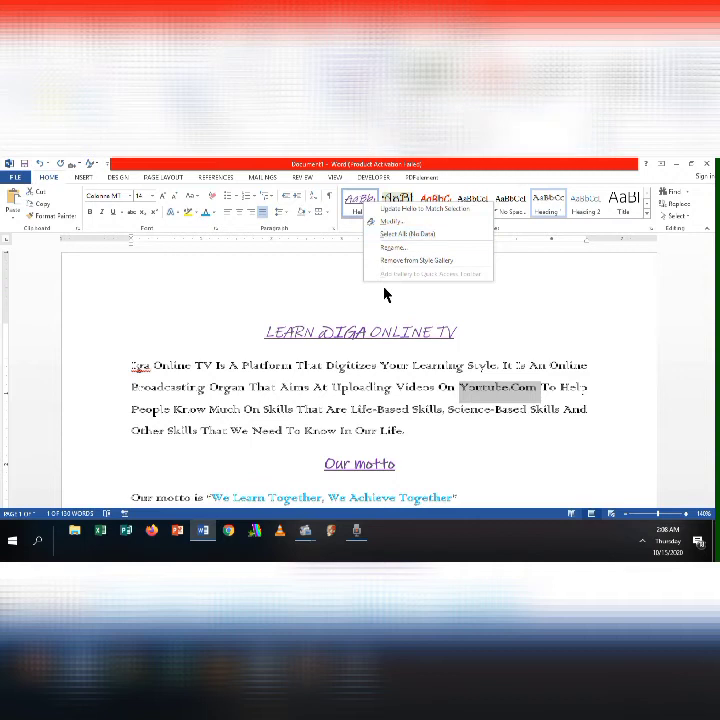
key("Escape")
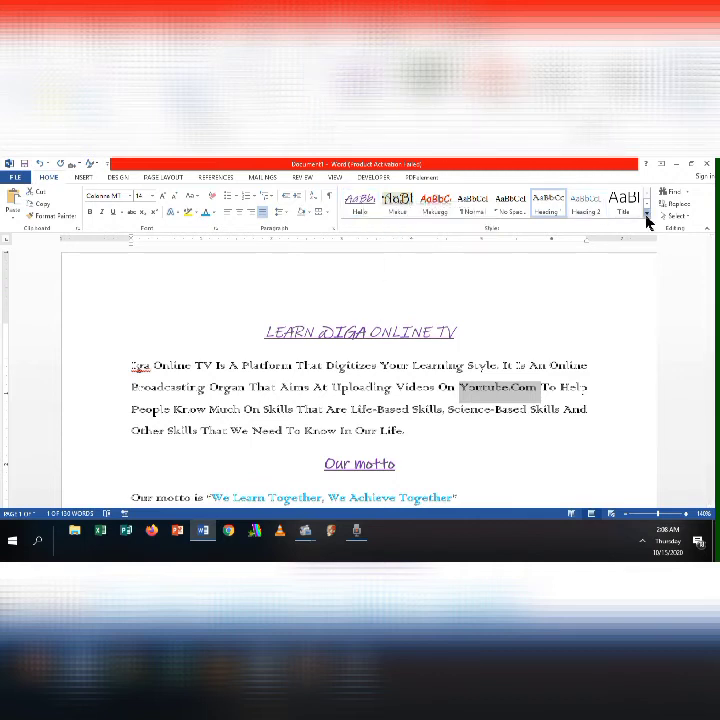
left_click(645, 216)
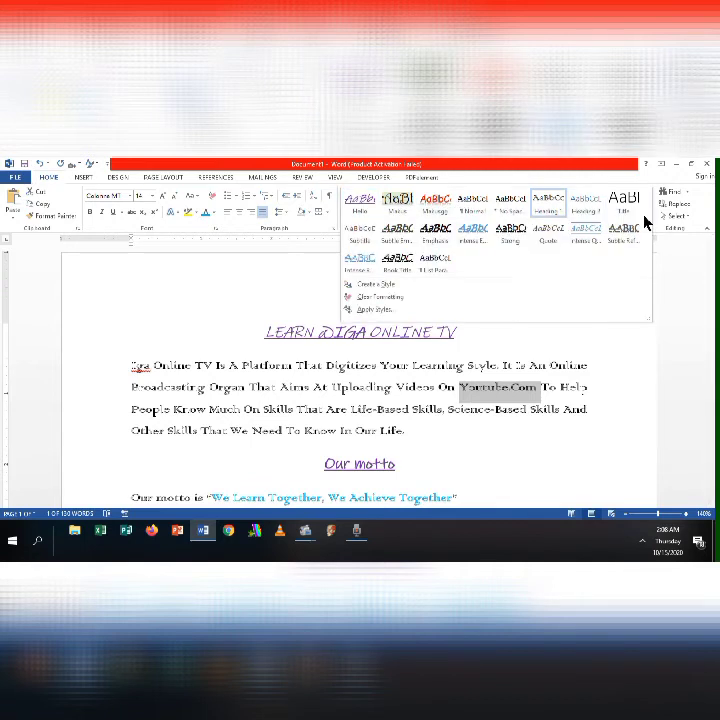
left_click(384, 289)
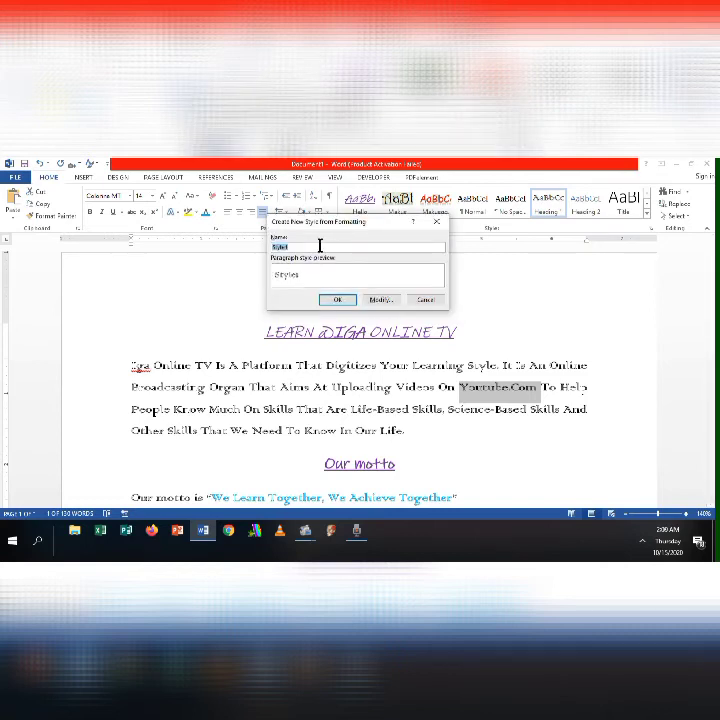
type("I")
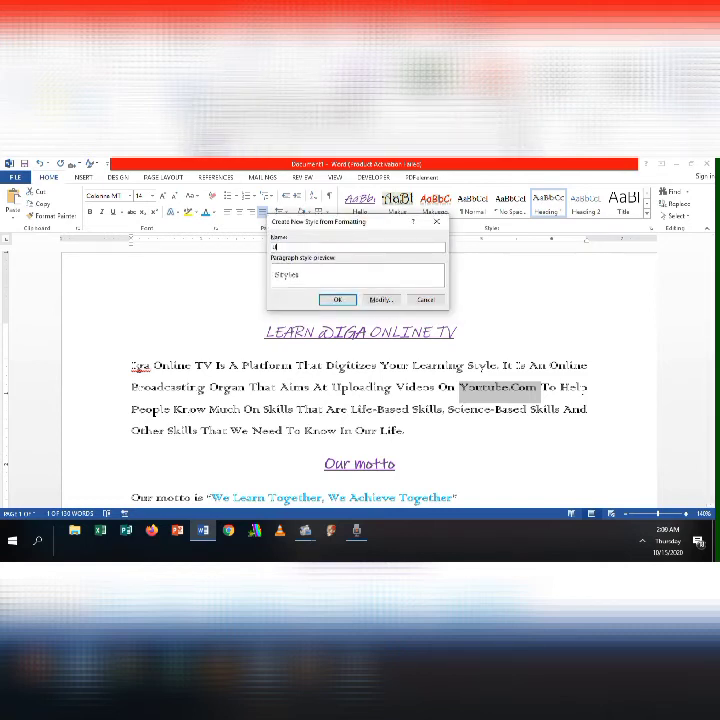
Set the URL style to Chiller, 18 pt, bold, and save it
left_click(378, 300)
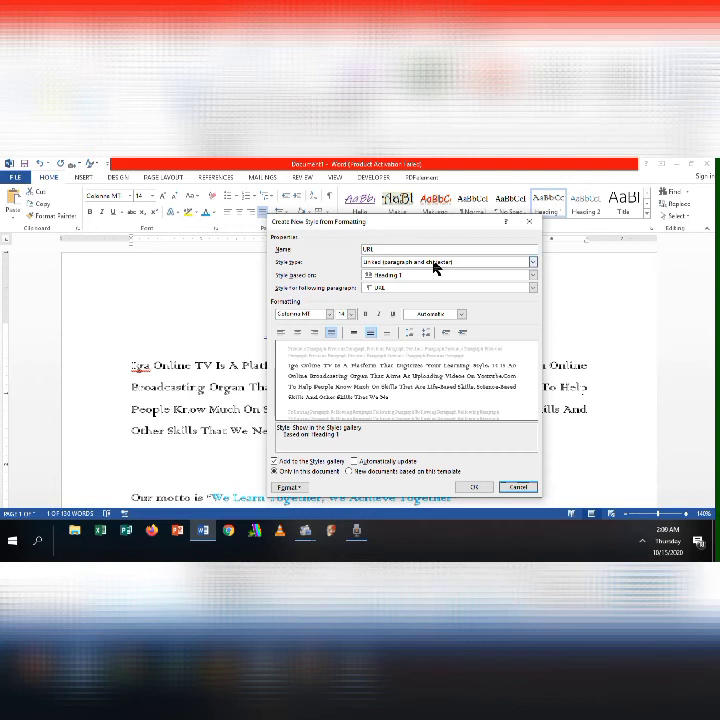
left_click(302, 489)
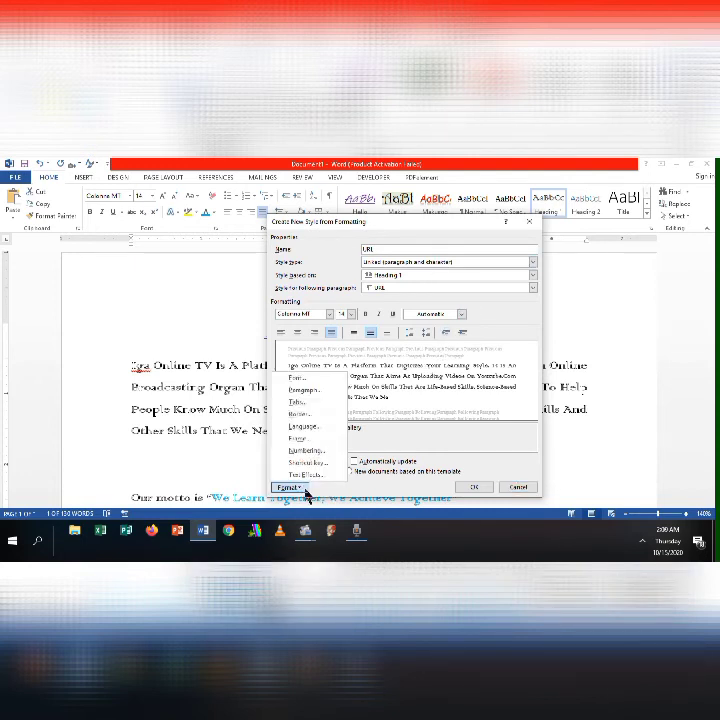
left_click(451, 388)
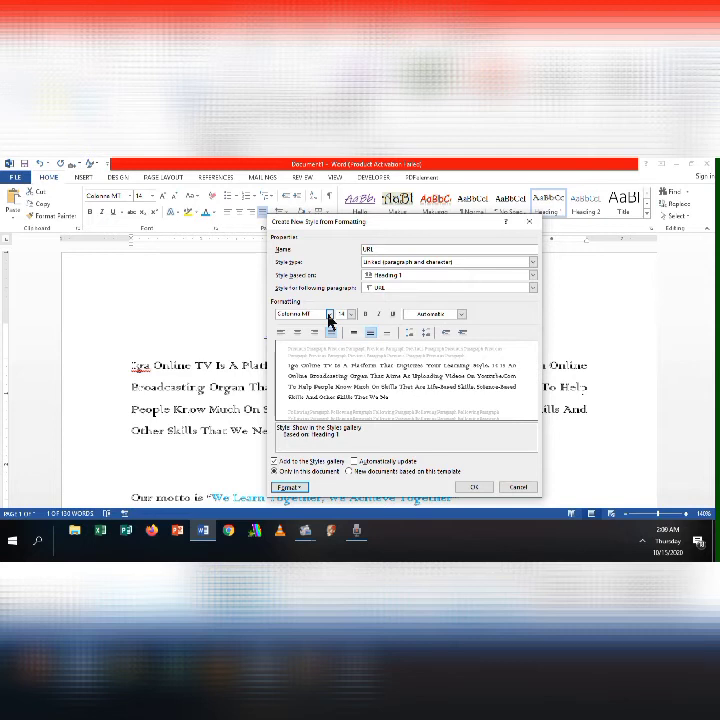
left_click(329, 316)
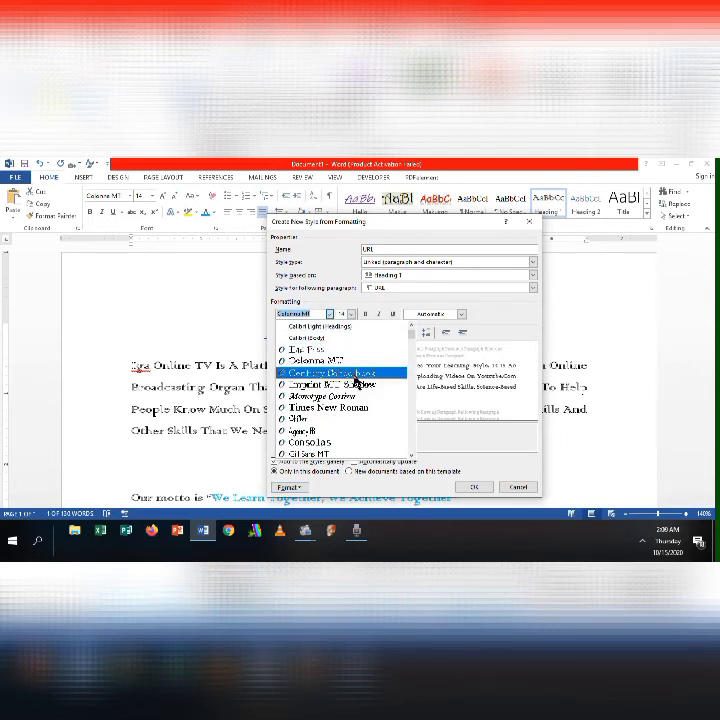
left_click(324, 421)
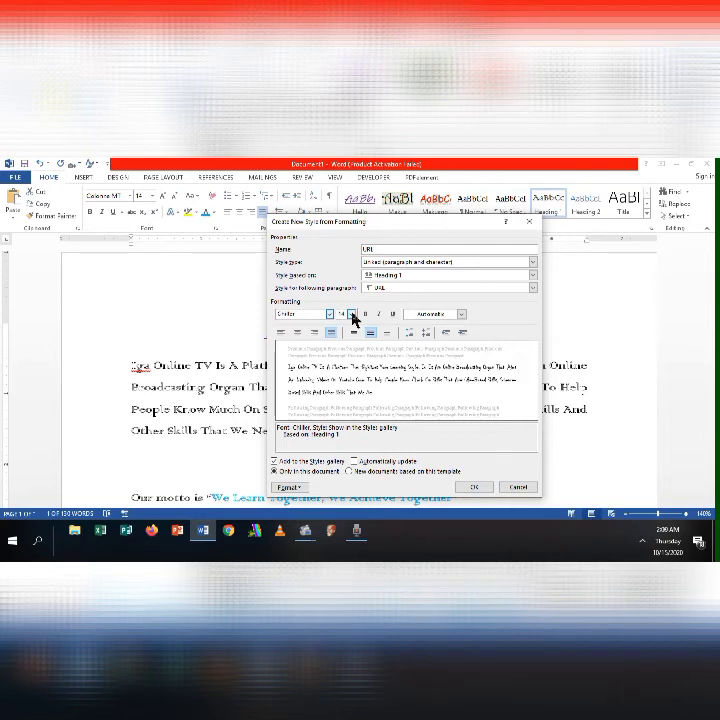
left_click(351, 314)
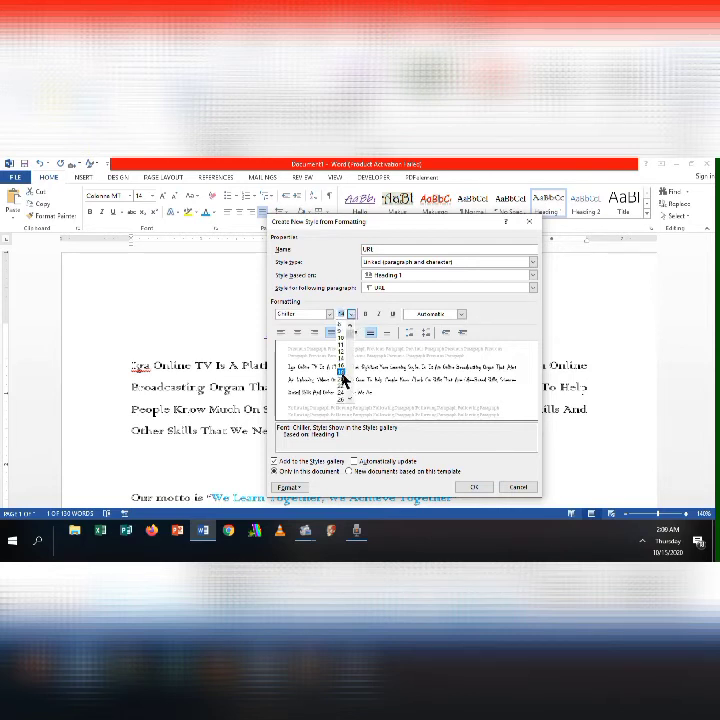
left_click(342, 372)
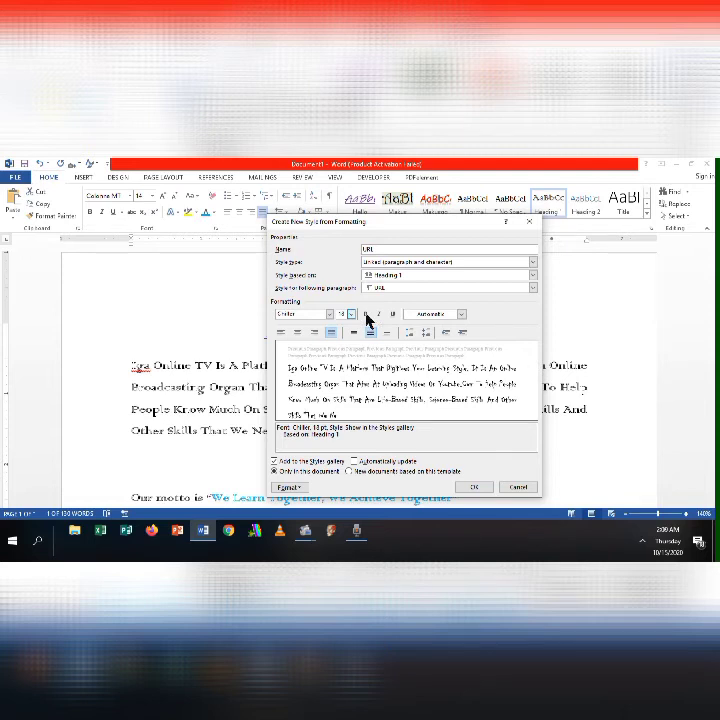
left_click(366, 314)
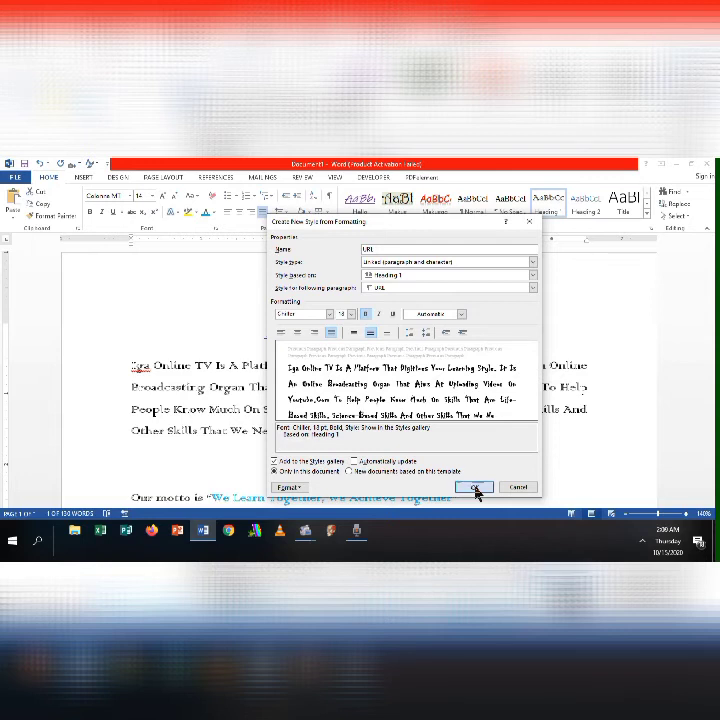
left_click(475, 488)
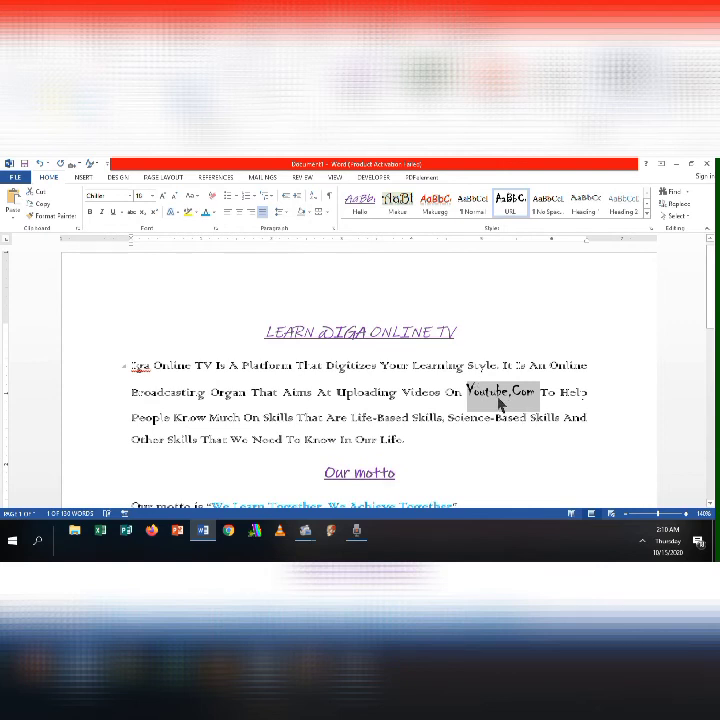
Modify the URL style to add underlining and save the change
right_click(364, 200)
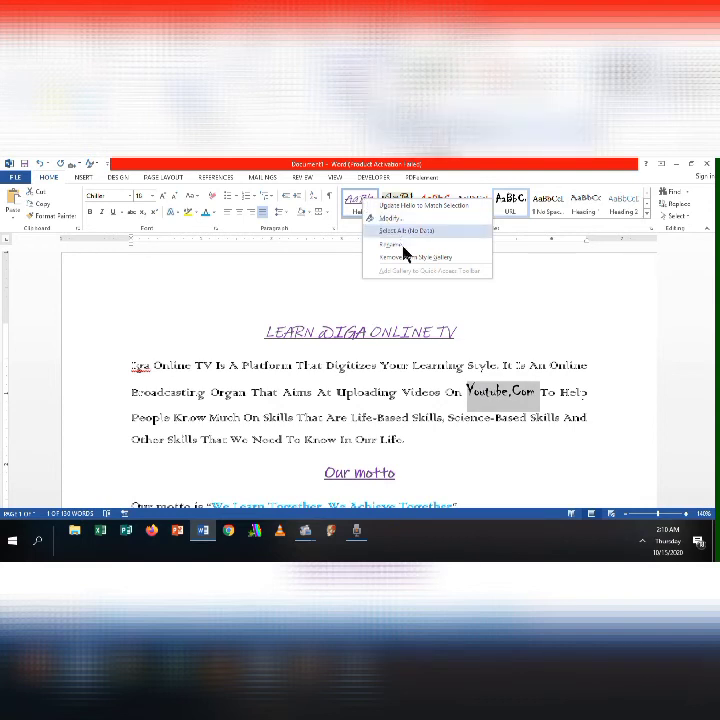
left_click(490, 390)
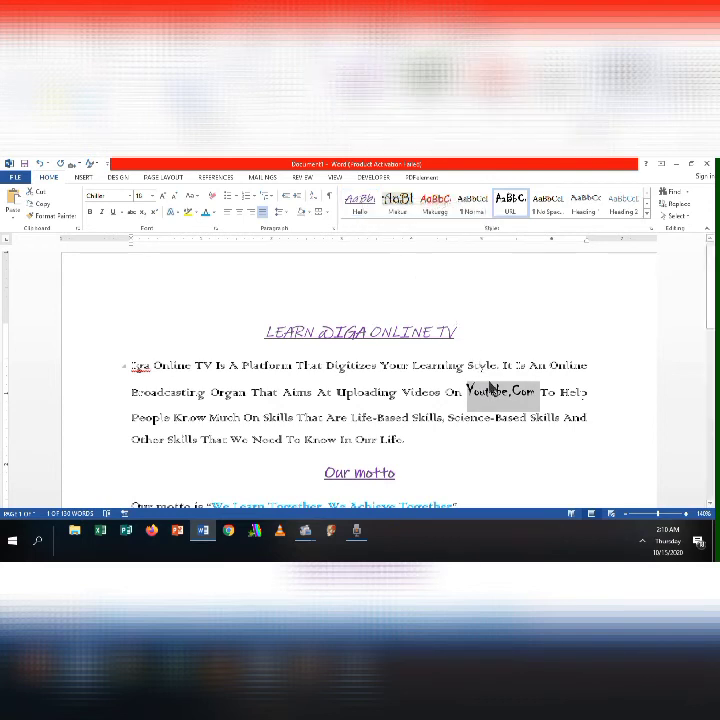
right_click(518, 207)
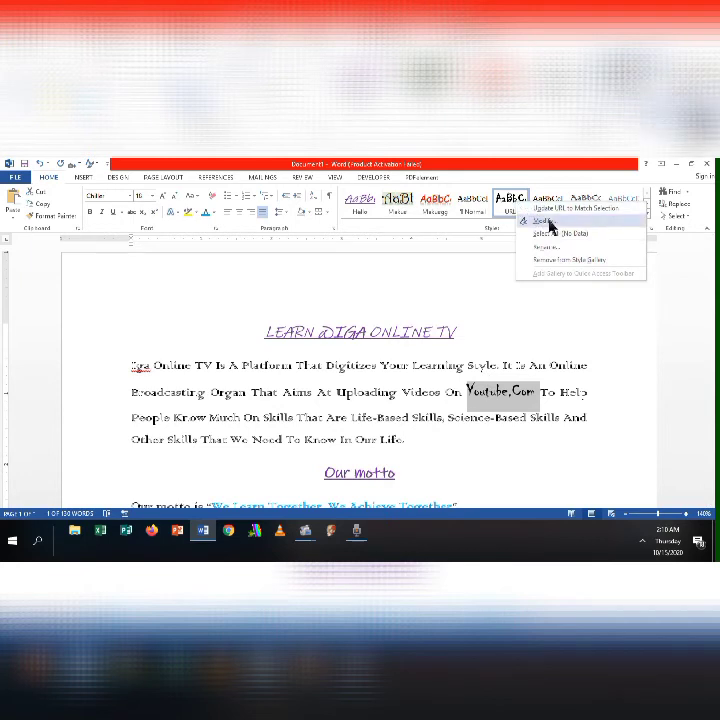
left_click(546, 222)
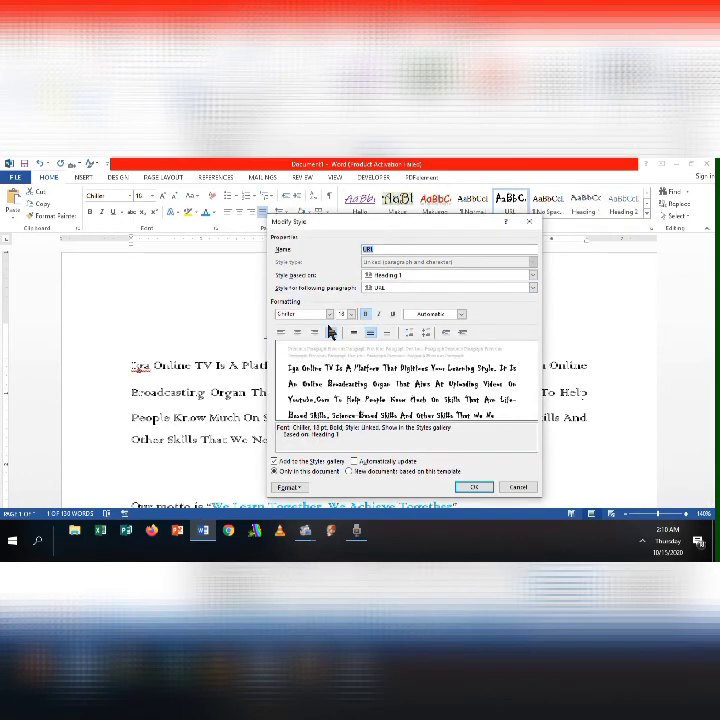
left_click(393, 316)
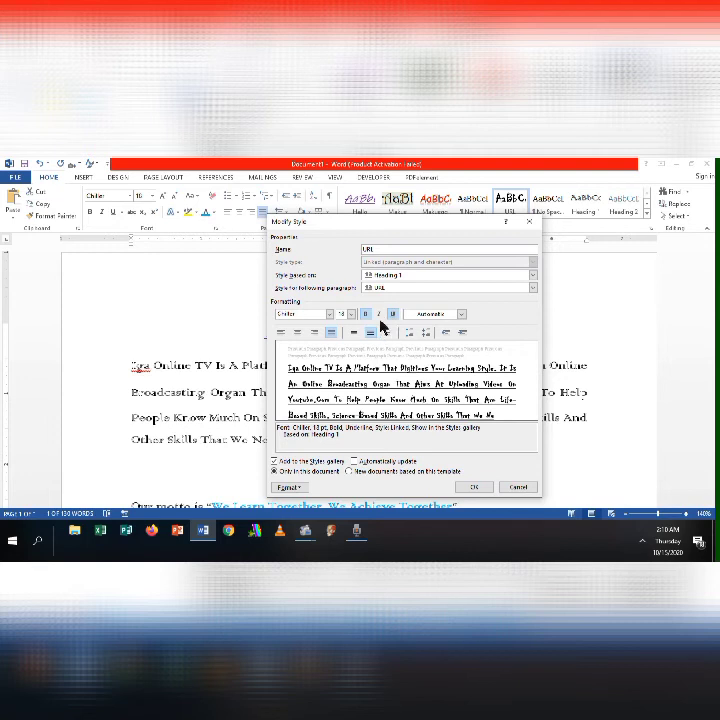
left_click(474, 487)
Deselect and place the caret in Youtube.Com to verify its updated URL formatting
left_click(535, 416)
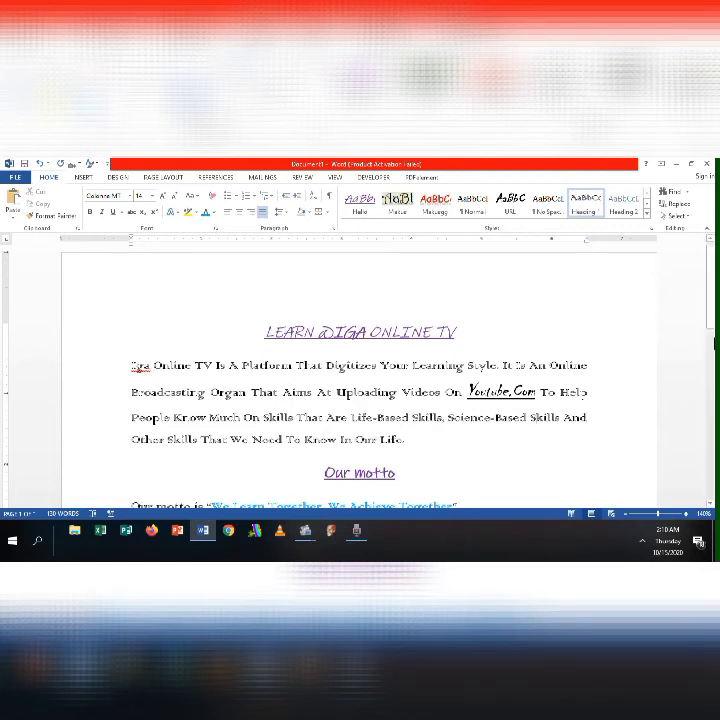
scroll(532, 246, "down", 3)
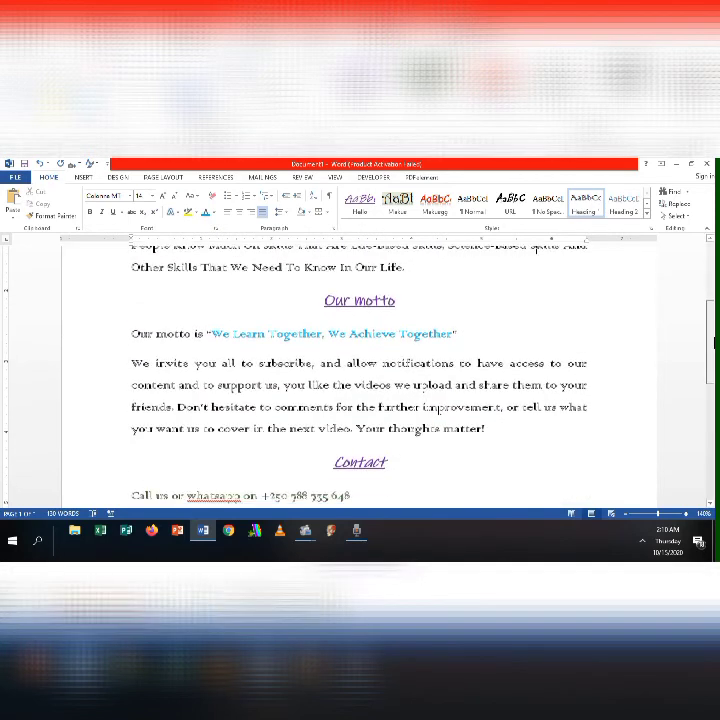
scroll(532, 246, "down", 1)
scroll(537, 321, "up", 2)
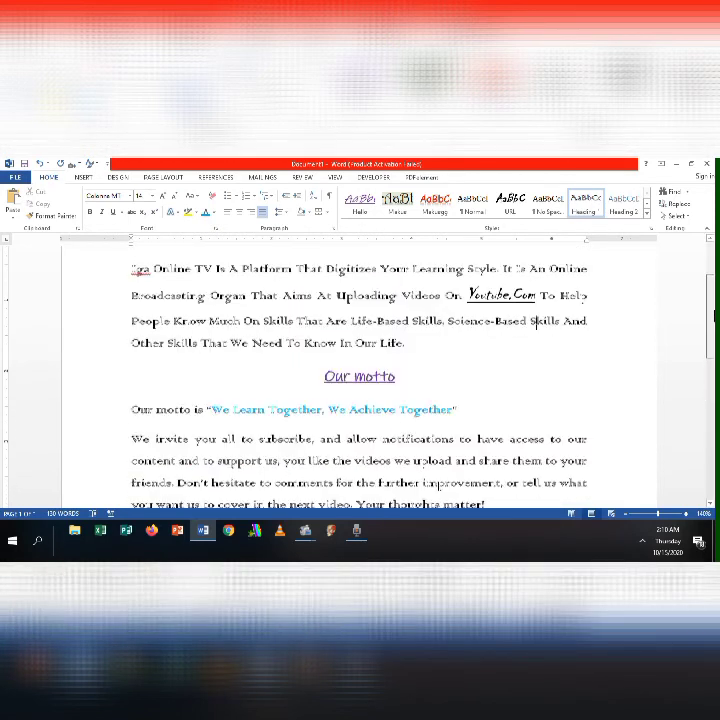
scroll(537, 321, "up", 2)
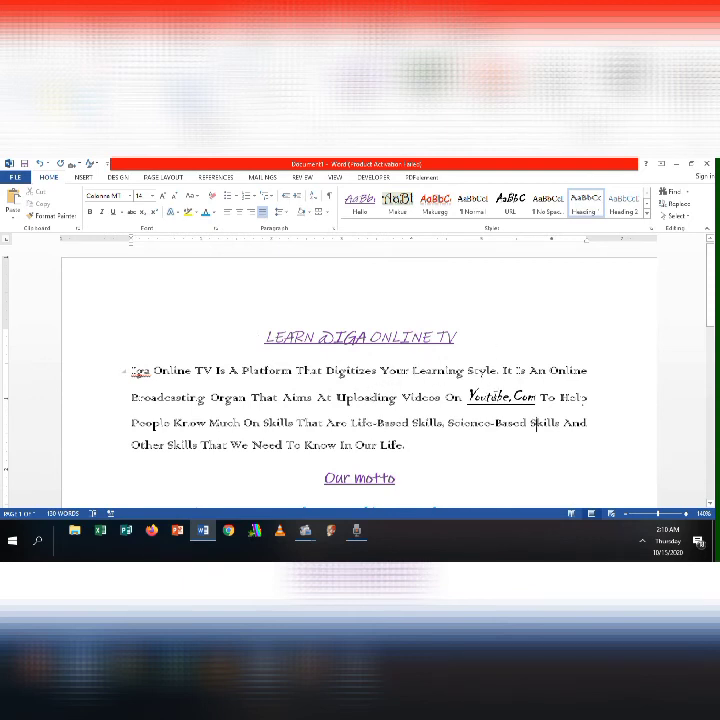
left_click(491, 395)
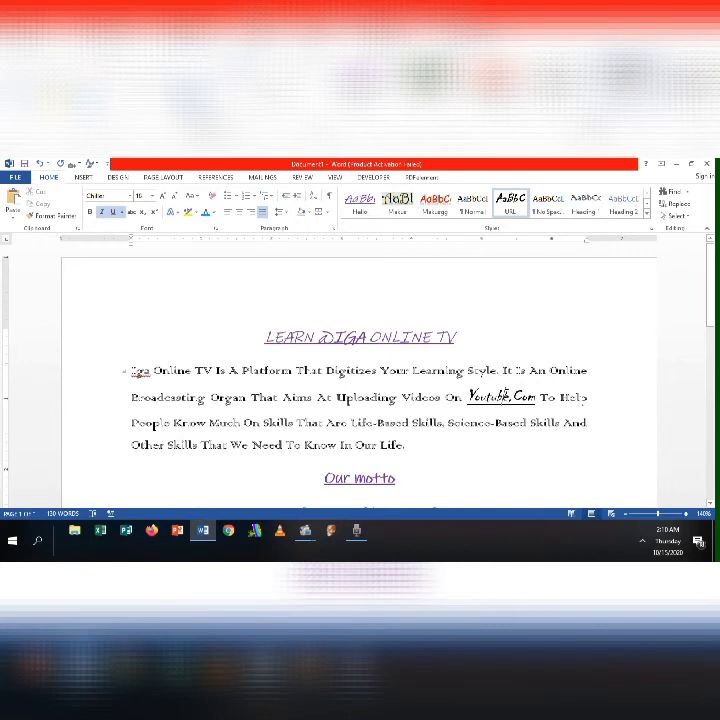
right_click(507, 398)
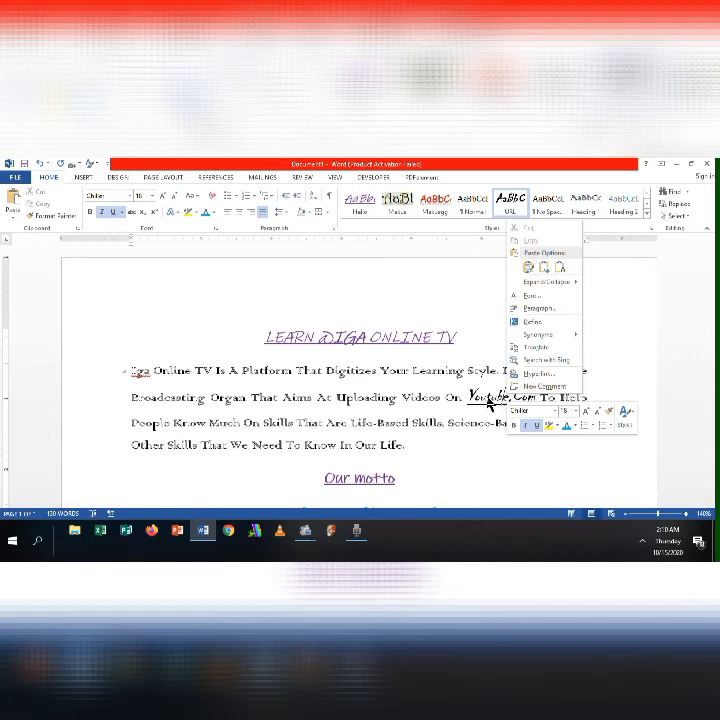
key("Escape")
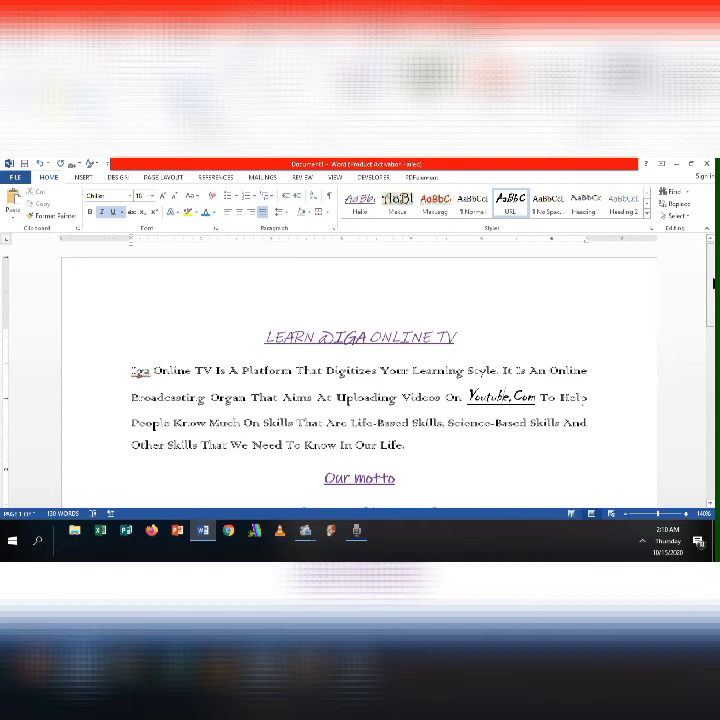
left_click_drag(714, 283, 714, 255)
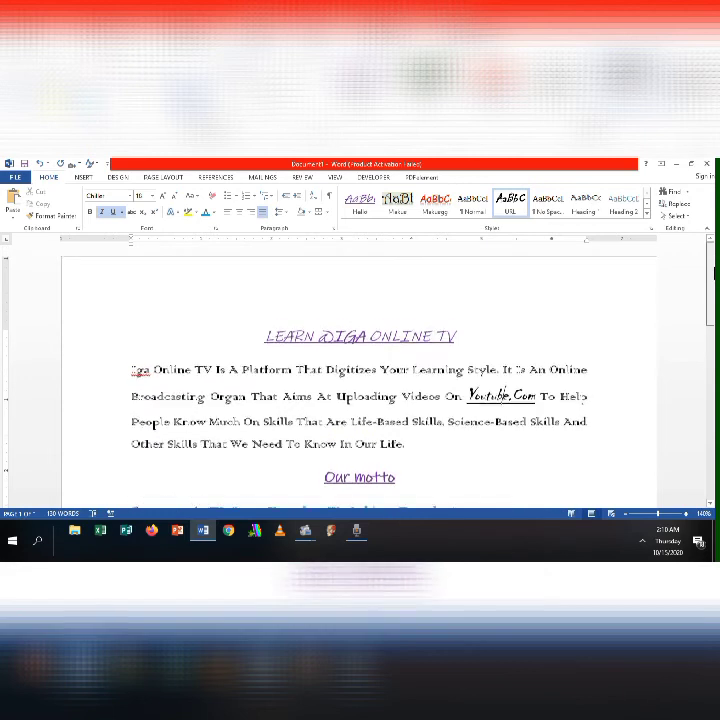
left_click(648, 216)
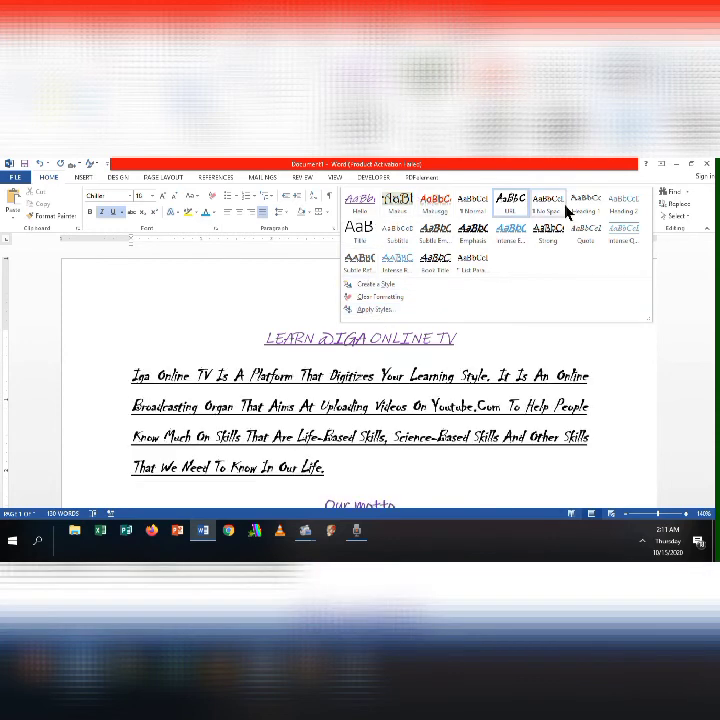
left_click(364, 410)
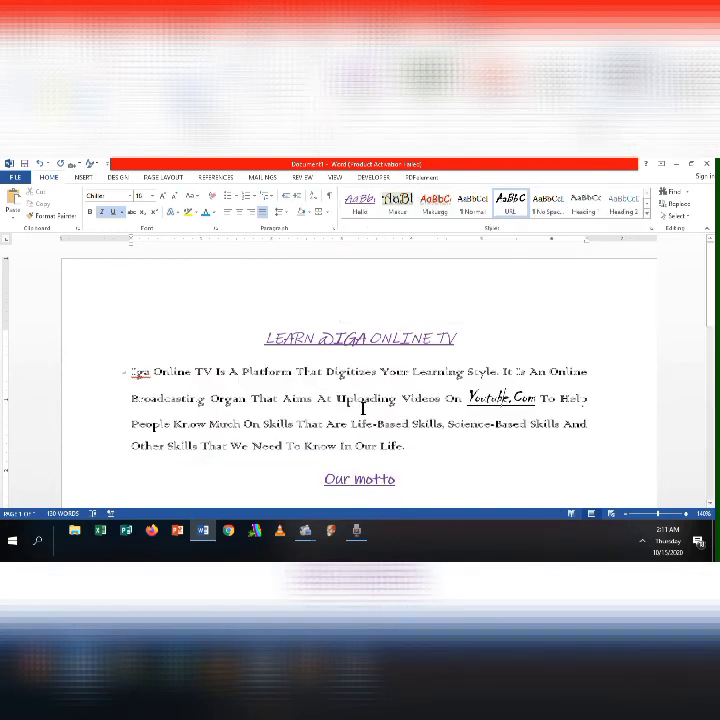
left_click_drag(714, 262, 713, 335)
Insert an empty line above the 'Call us or whatsapp' line under Contact
scroll(360, 370, "down", 1)
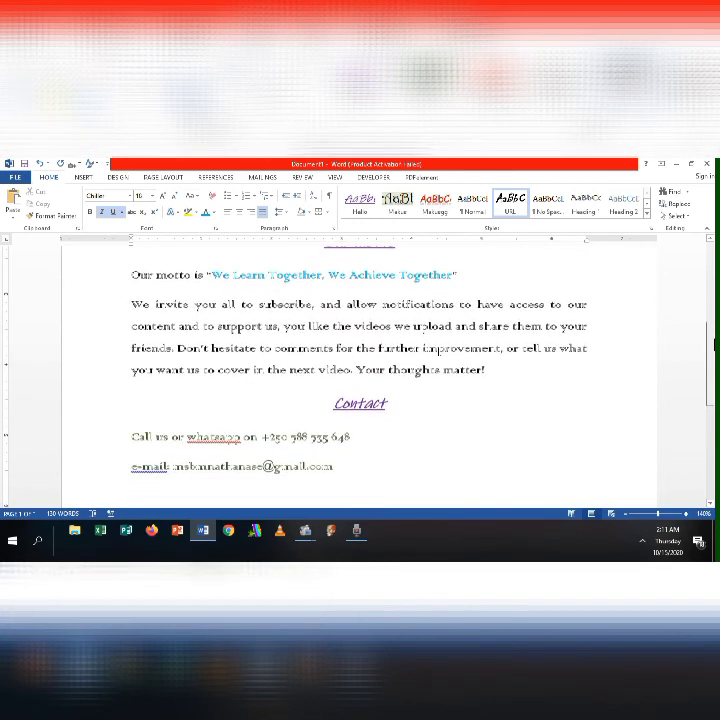
scroll(360, 370, "down", 3)
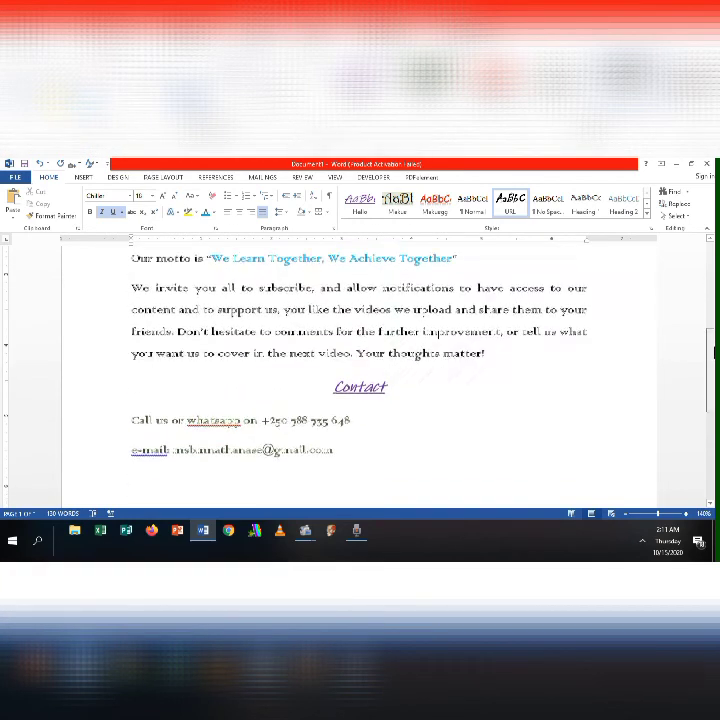
scroll(360, 370, "down", 1)
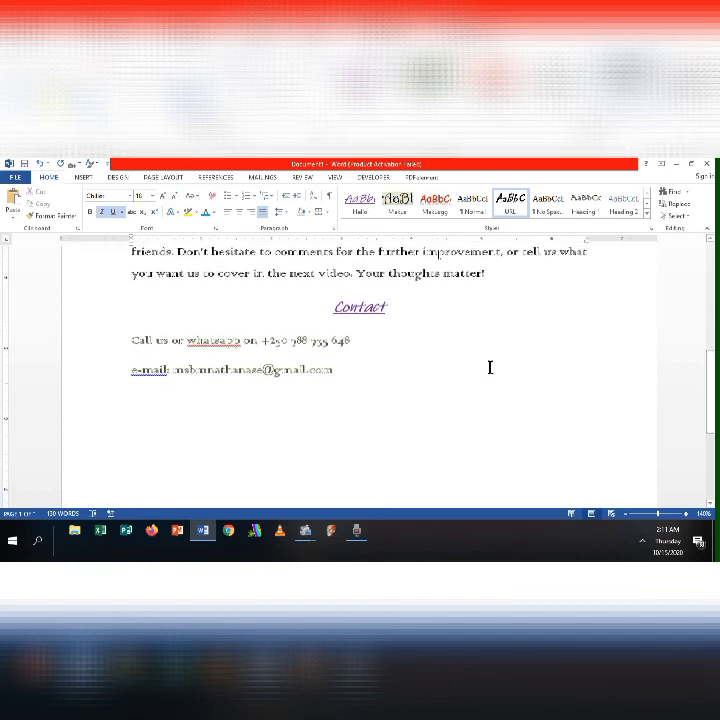
left_click(126, 340)
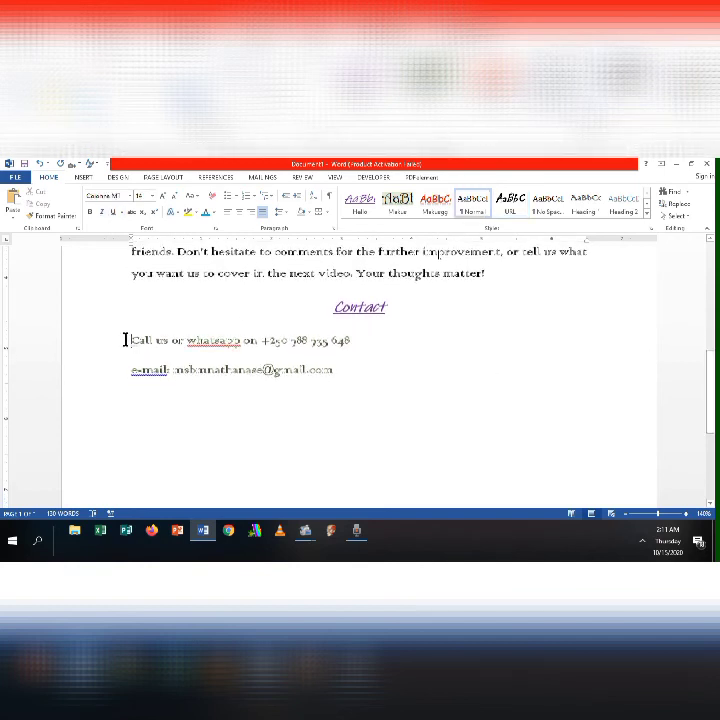
key("Return")
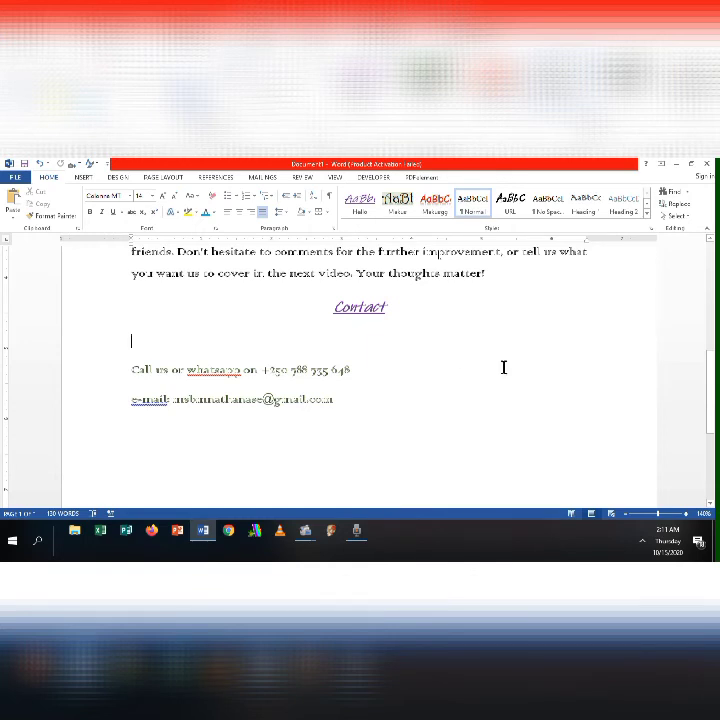
scroll(503, 367, "up", 5)
scroll(503, 367, "up", 1)
scroll(503, 367, "up", 1)
scroll(503, 367, "down", 1)
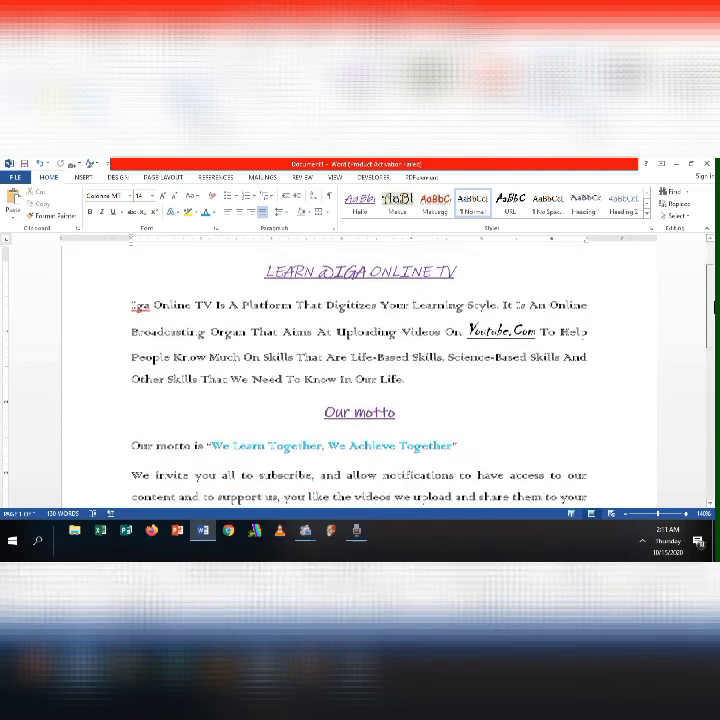
scroll(503, 367, "down", 3)
scroll(503, 367, "down", 2)
scroll(503, 367, "down", 1)
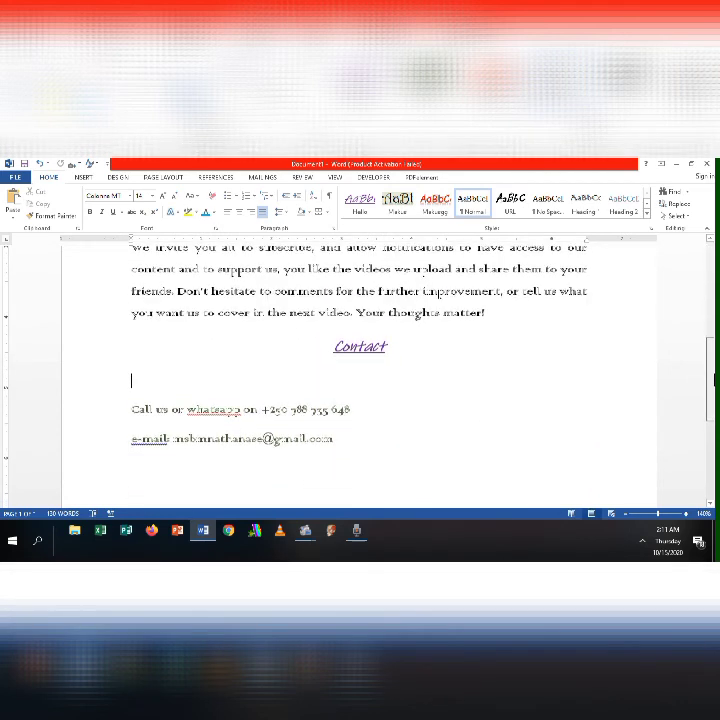
scroll(360, 370, "up", 1)
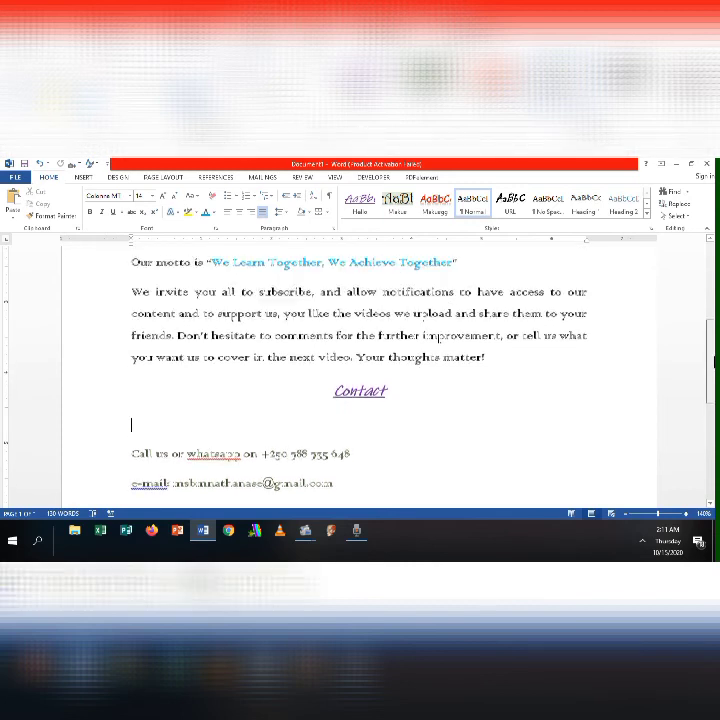
Insert a two-row table below the Contact heading
left_click(83, 177)
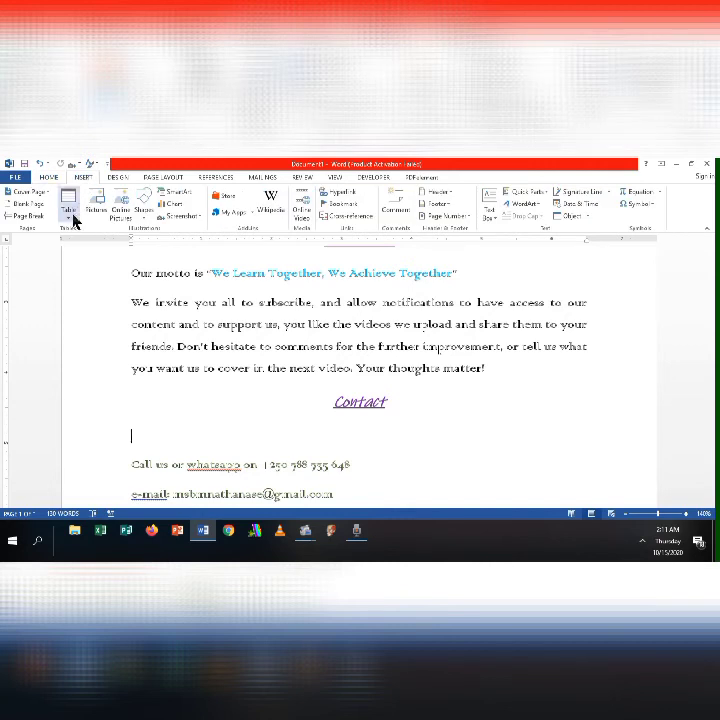
left_click(70, 215)
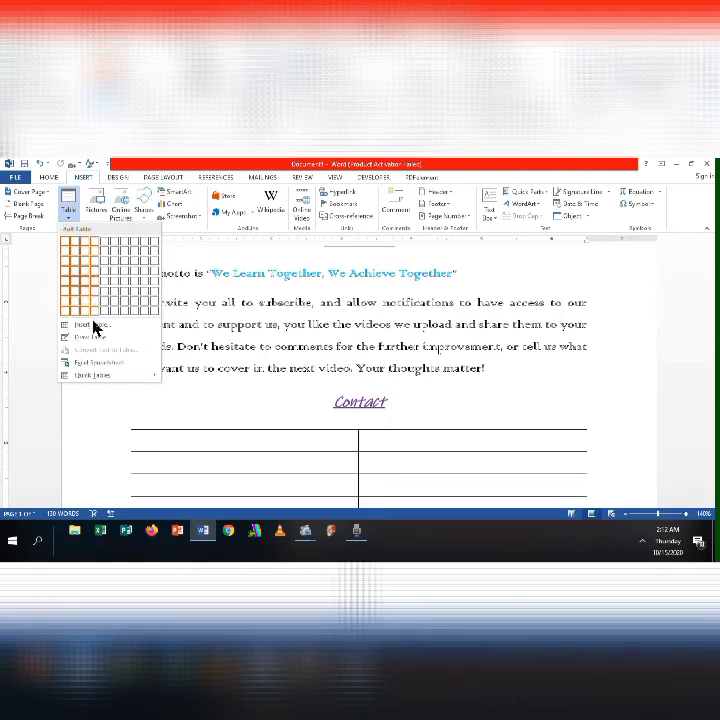
left_click(74, 252)
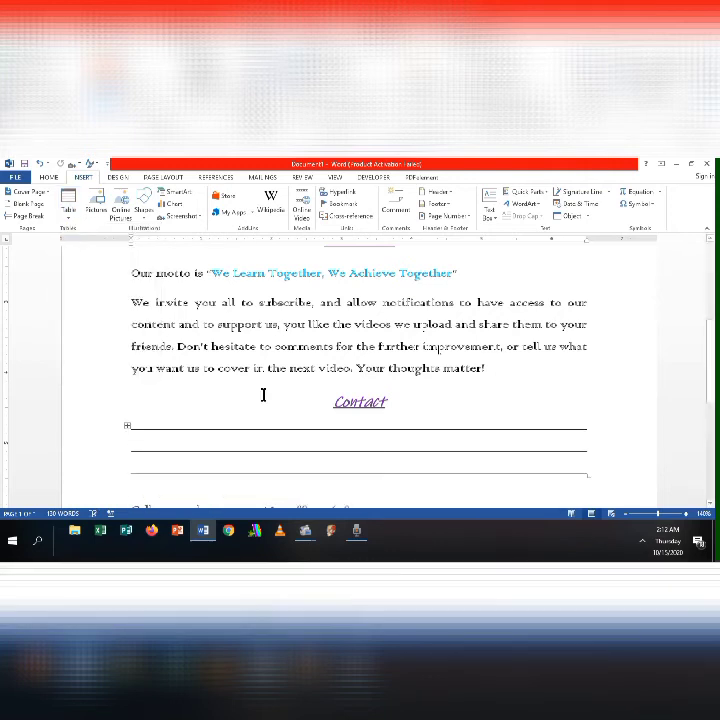
scroll(261, 368, "down", 2)
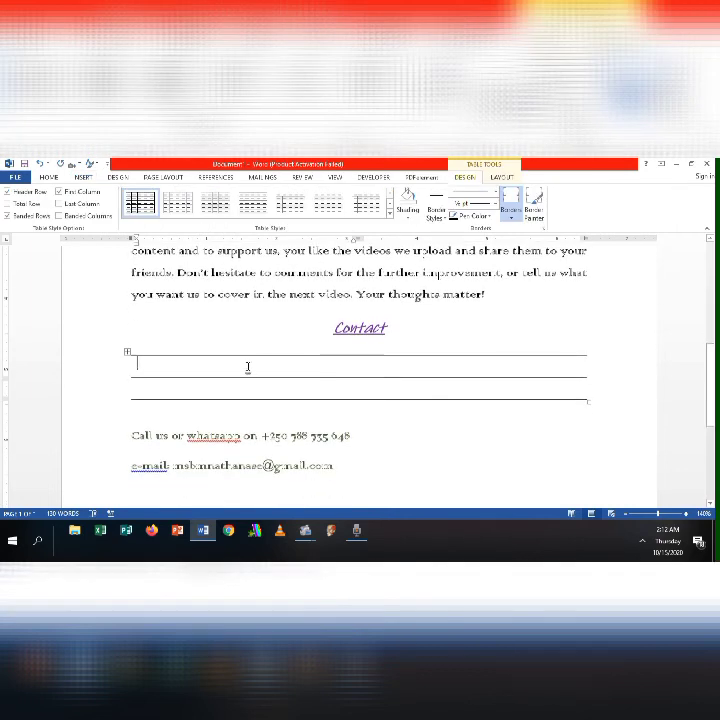
Label the rows Phone and e-mail, add the phone number, and move the e-mail address into the table
type("phon")
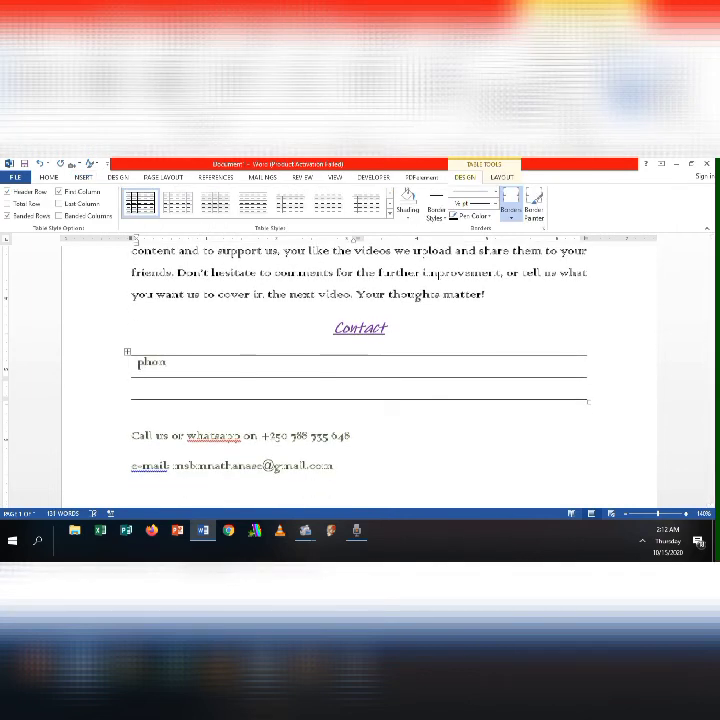
type("e")
left_click(210, 390)
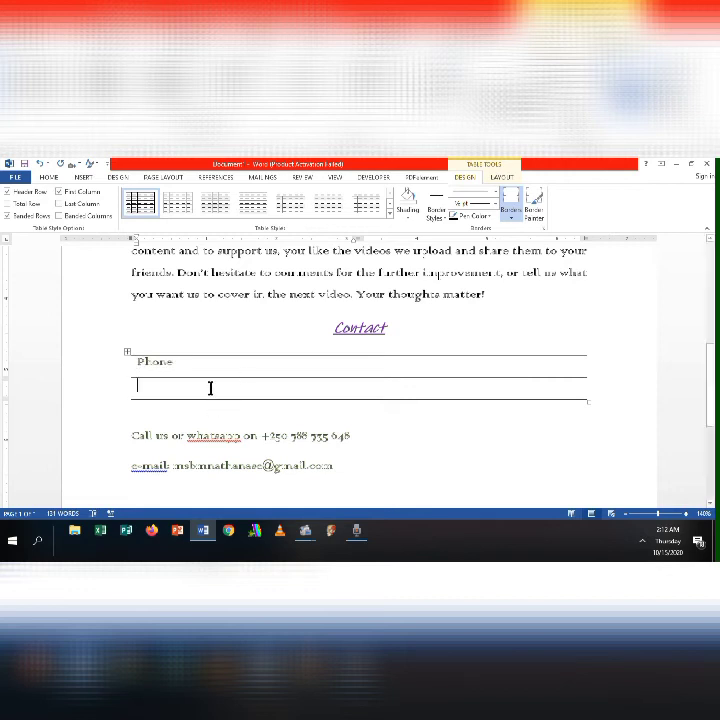
type("e-mail")
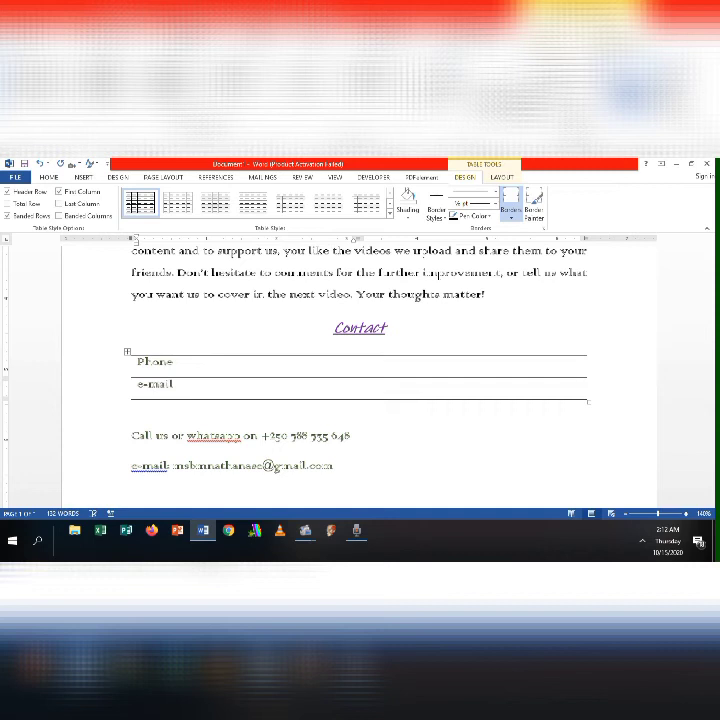
left_click(386, 367)
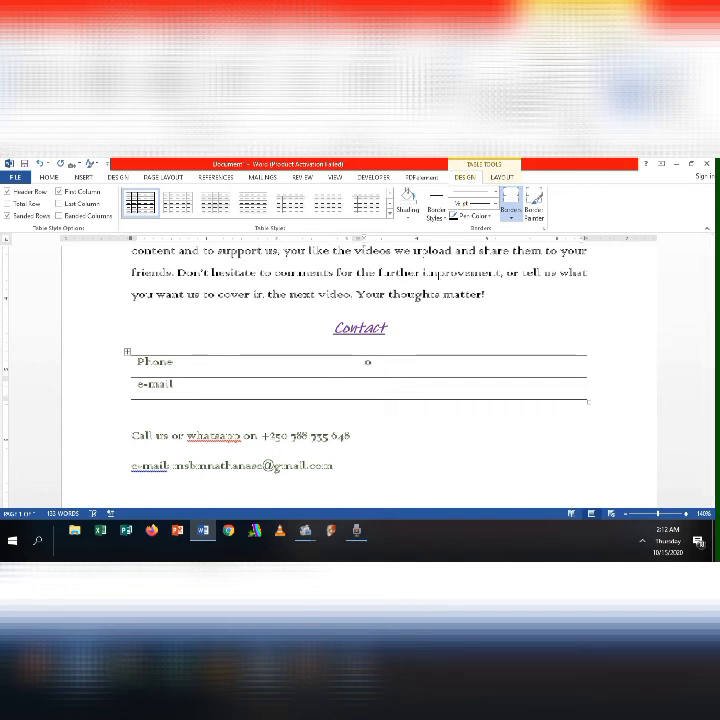
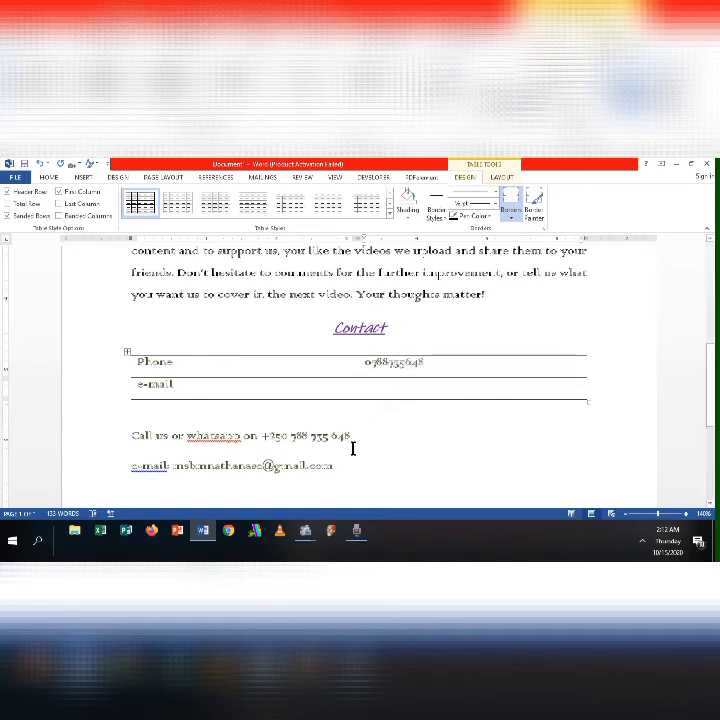
left_click_drag(334, 466, 366, 388)
left_click(300, 379)
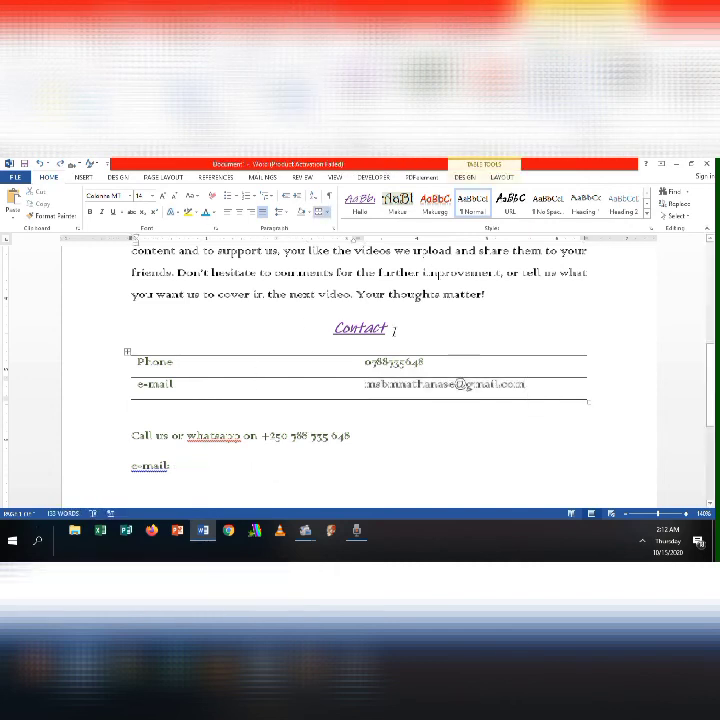
Apply the gold Grid table style to the Contact table
left_click(468, 180)
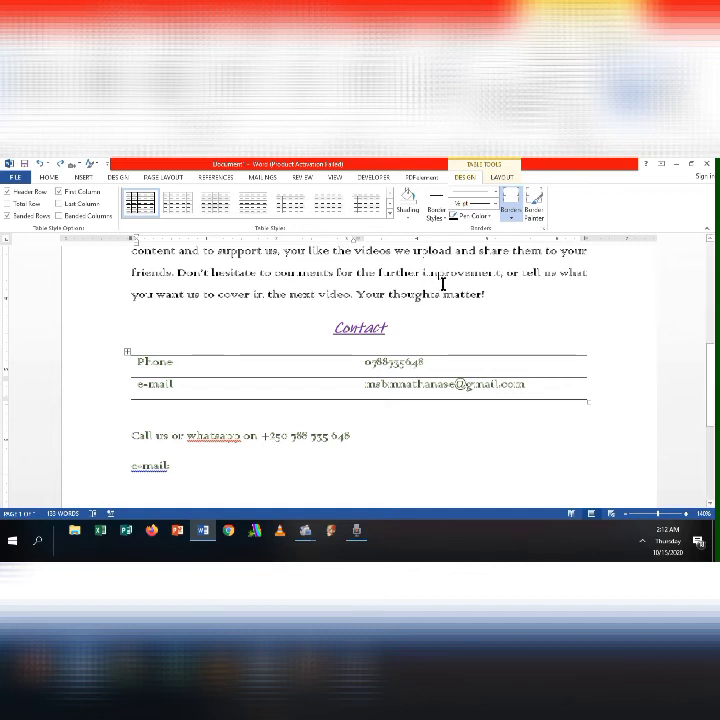
left_click(390, 214)
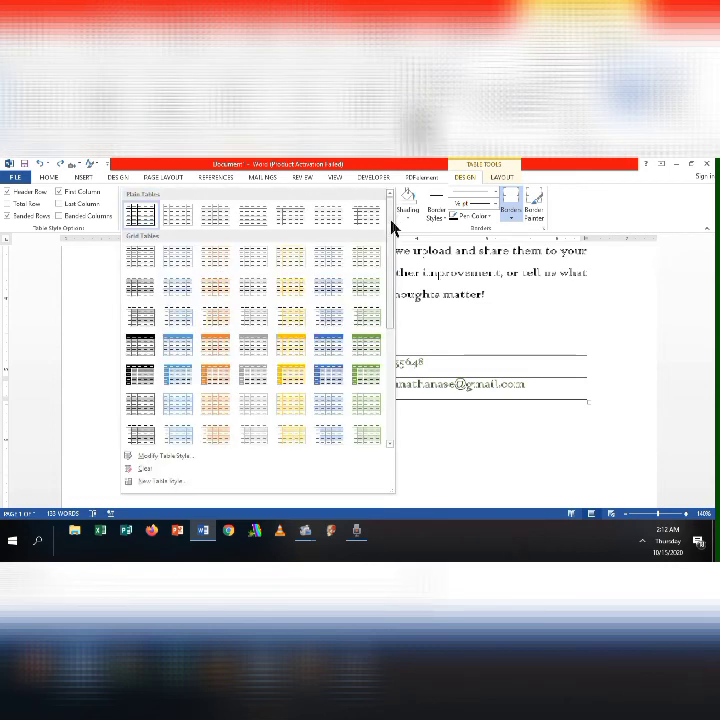
left_click_drag(393, 238, 232, 287)
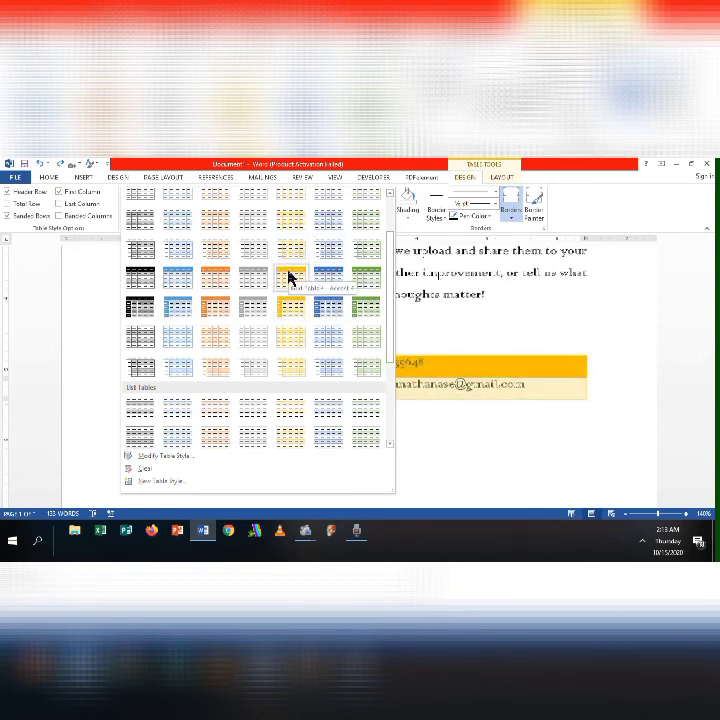
left_click(289, 278)
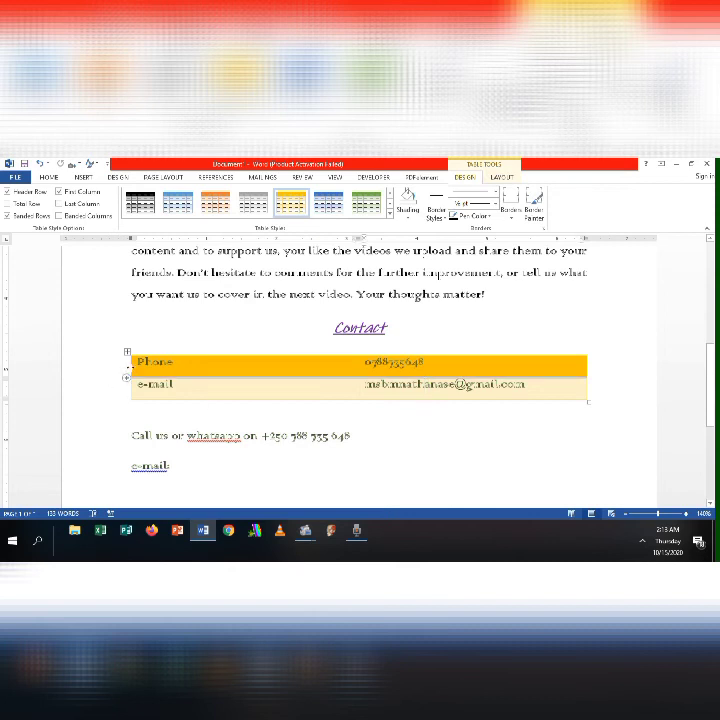
Narrow the Contact table by dragging its left and right borders inward
left_click_drag(130, 380, 236, 381)
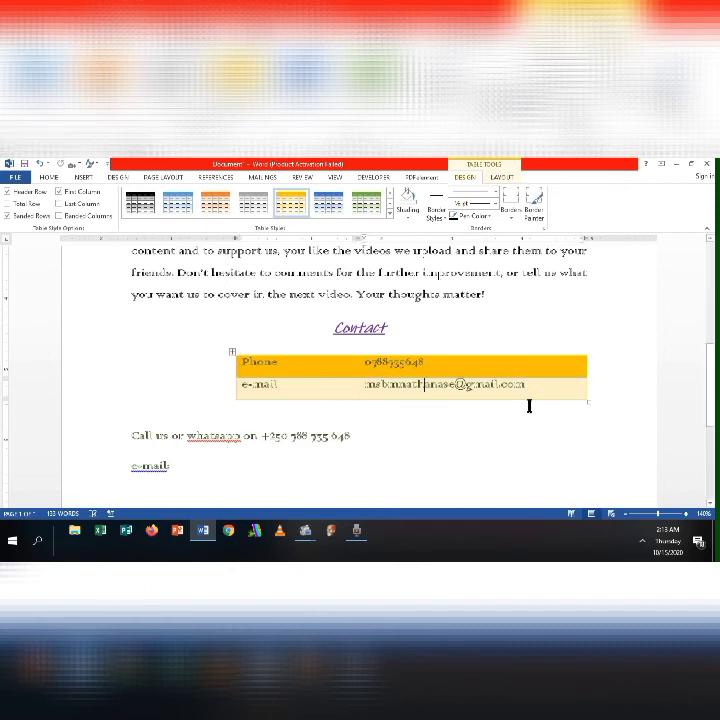
left_click_drag(513, 368, 494, 368)
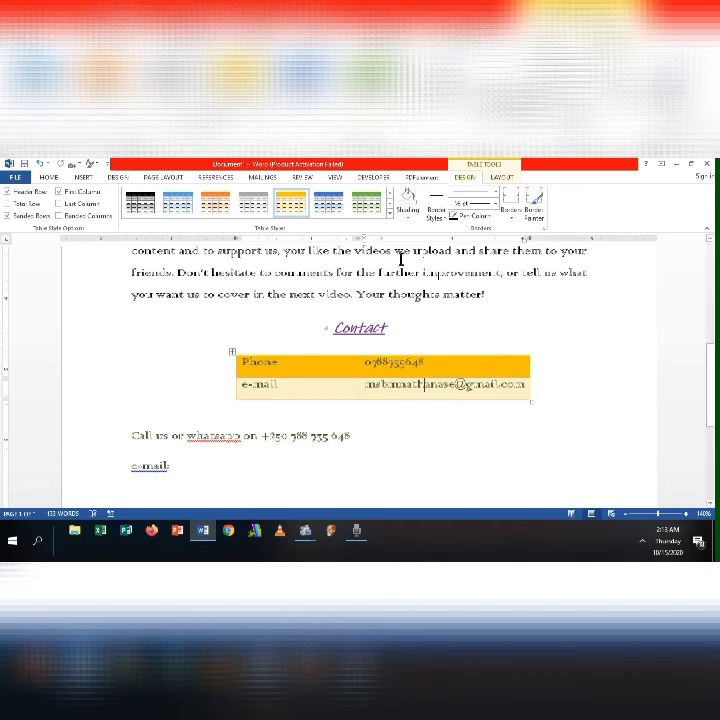
left_click(390, 214)
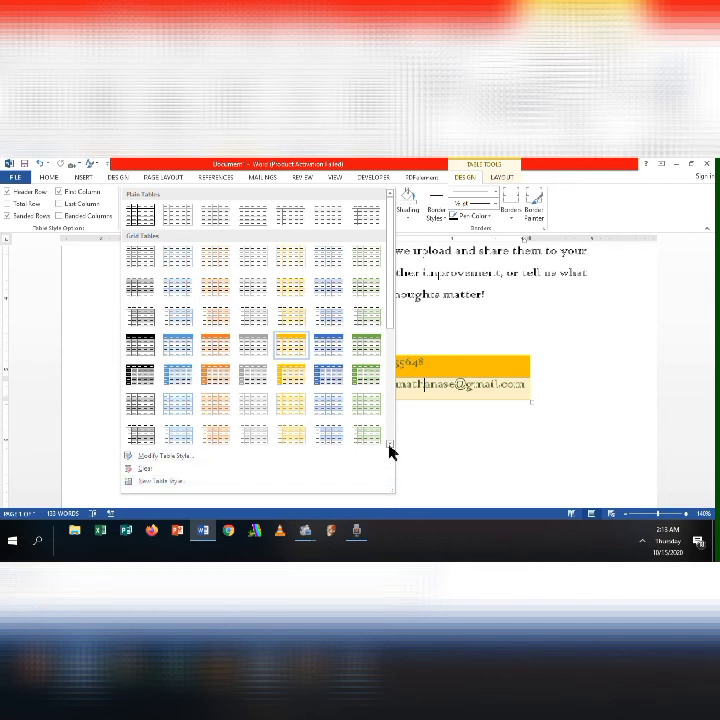
left_click(503, 437)
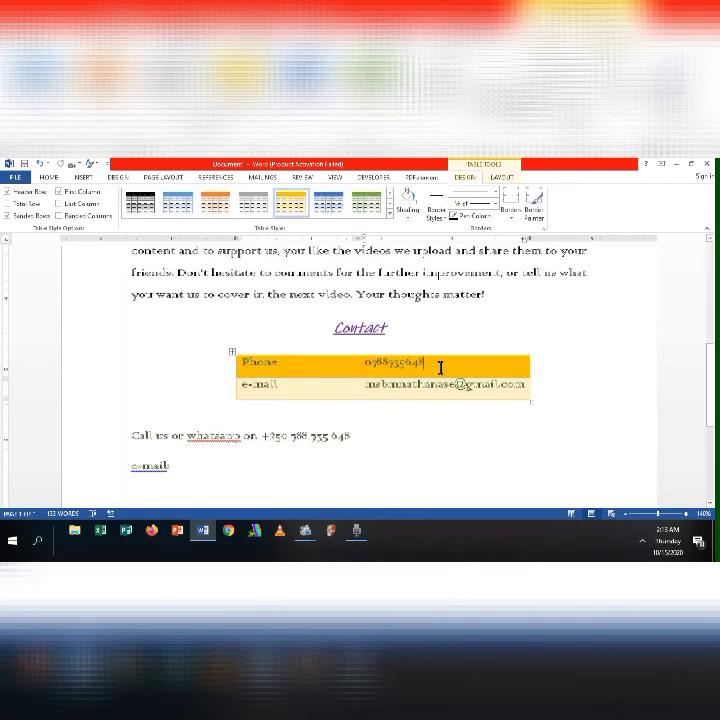
left_click(110, 439)
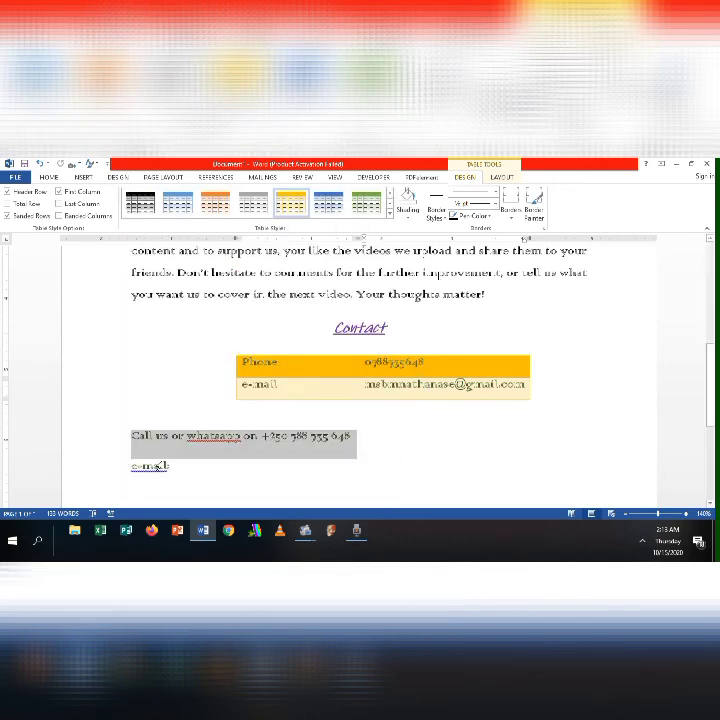
Delete the old 'Call us or whatsapp' and 'e-mail:' lines below the table
left_click_drag(160, 466, 165, 469)
key("Delete")
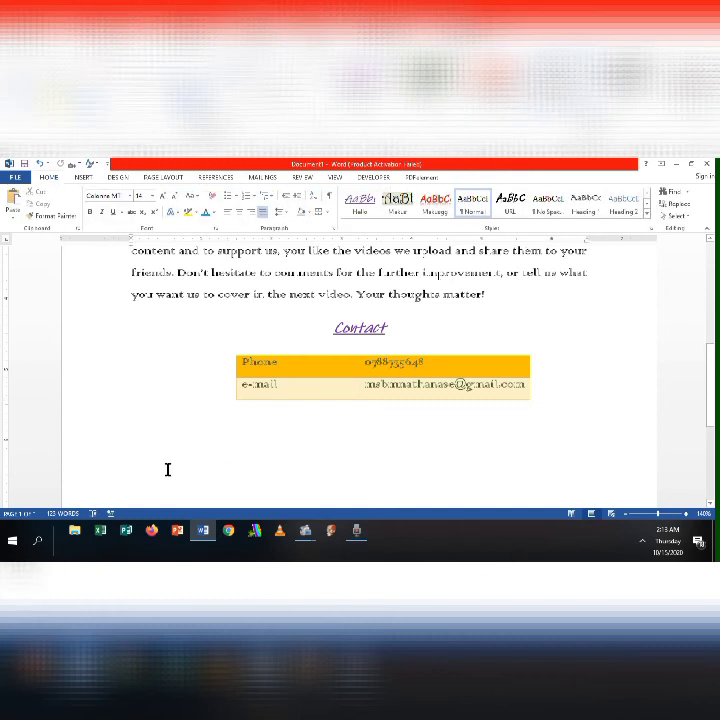
scroll(705, 386, "up", 15)
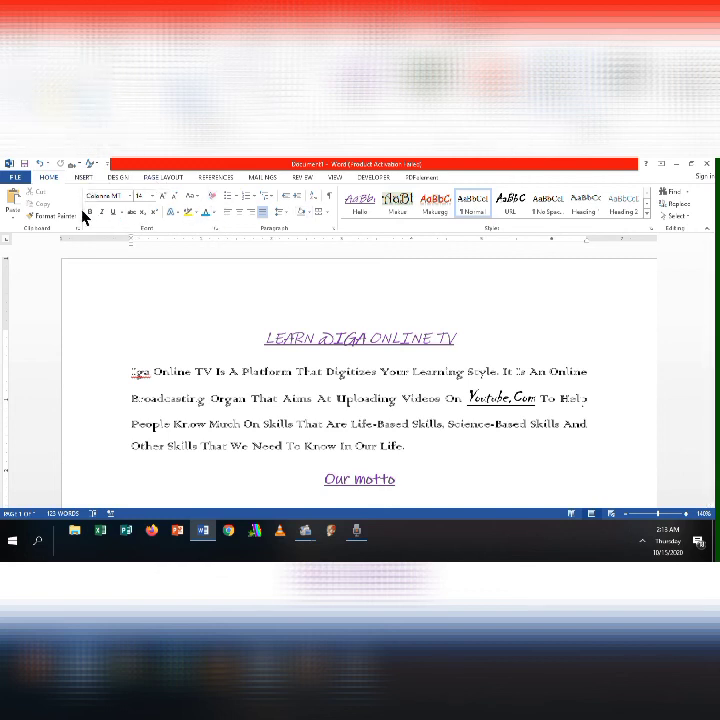
Select the whole introductory paragraph under the document title
left_click(357, 420)
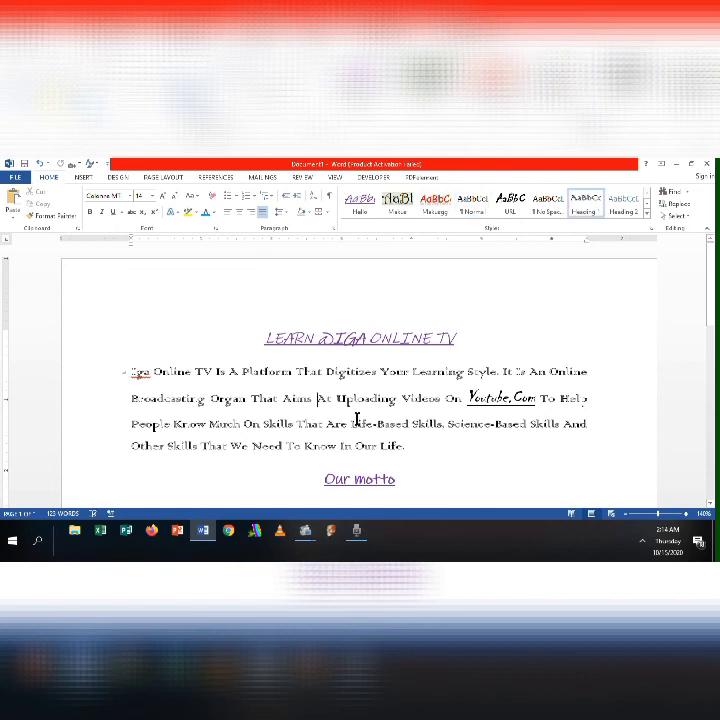
key("ctrl+a")
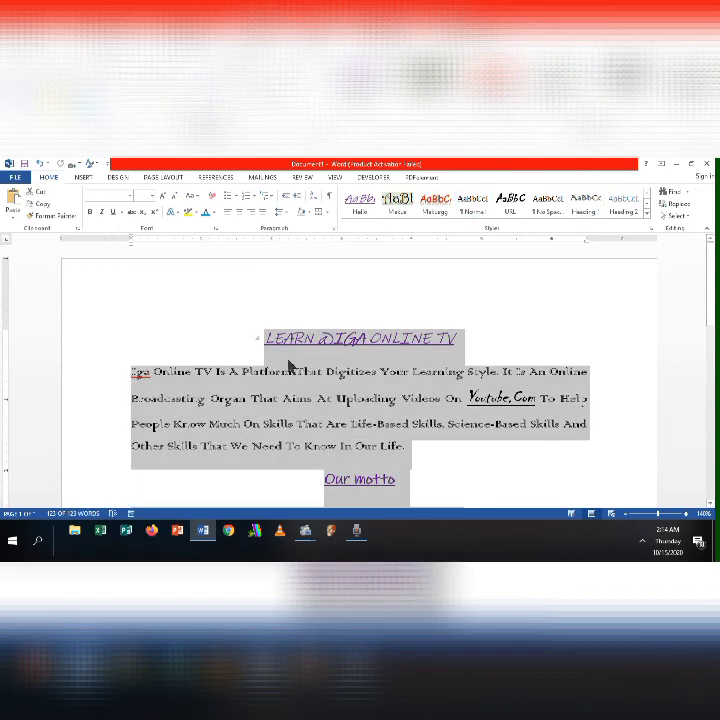
left_click(129, 372)
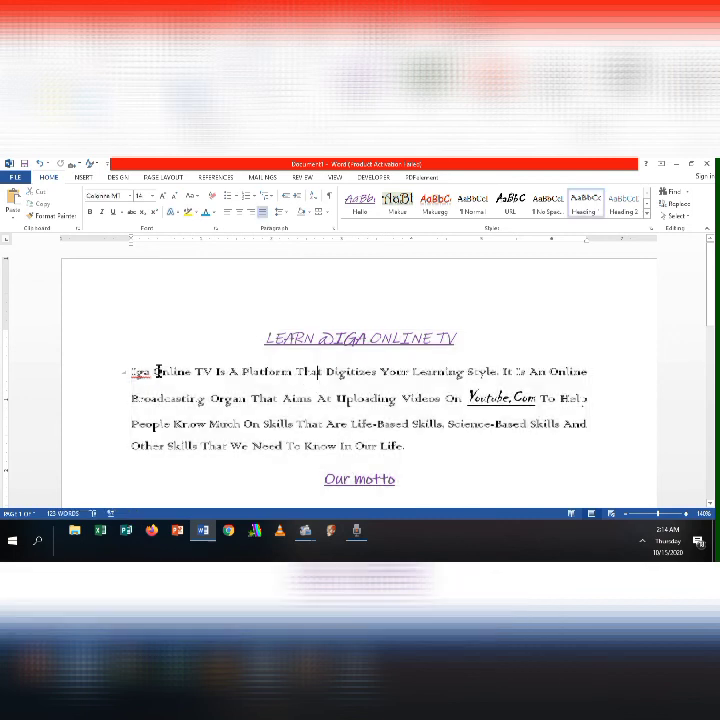
left_click_drag(140, 376, 408, 446)
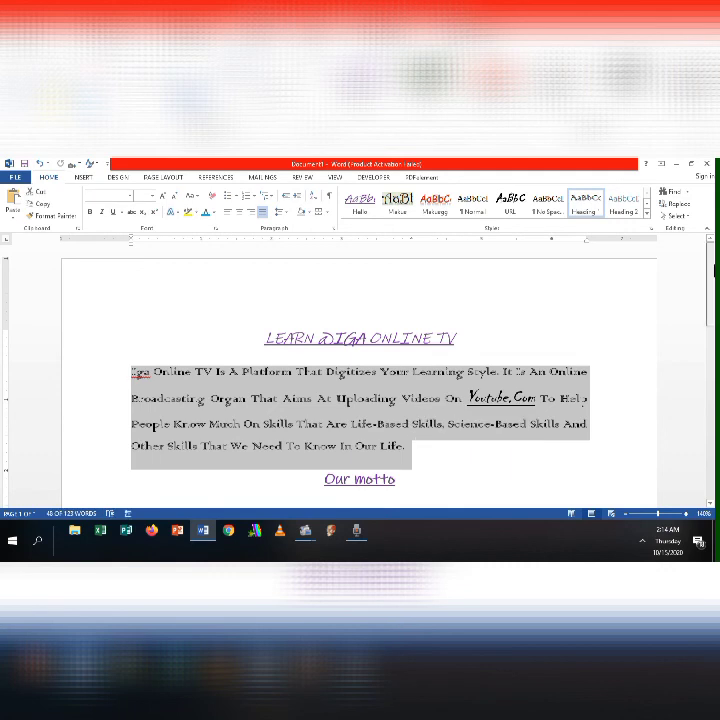
Highlight 'We Learn Together, We Achieve Together' in dark blue, then Clear All Formatting document-wide
scroll(390, 328, "down", 4)
left_click_drag(217, 322, 453, 321)
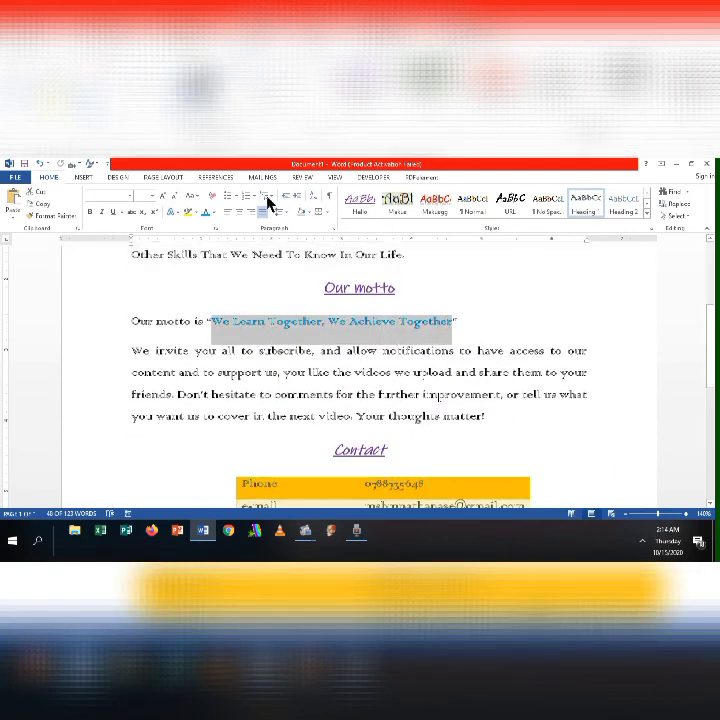
left_click(196, 212)
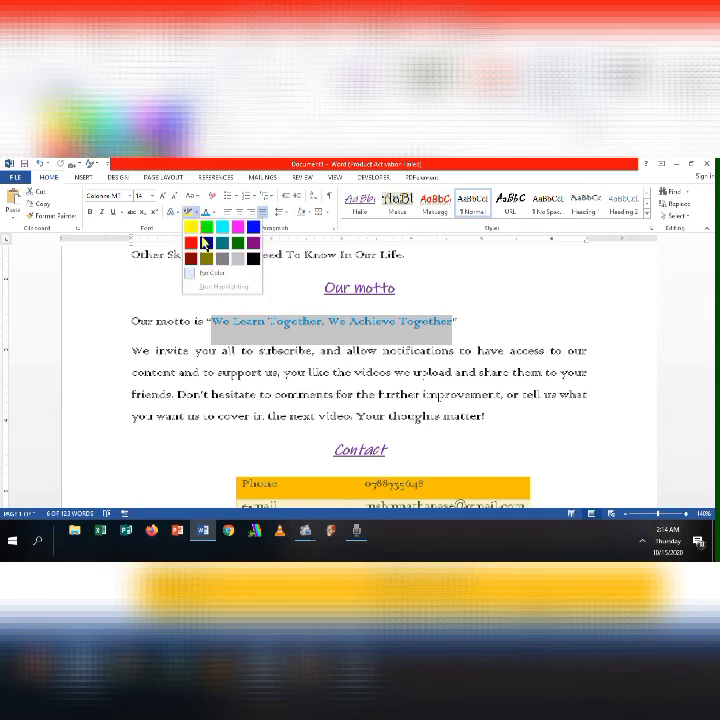
left_click(206, 244)
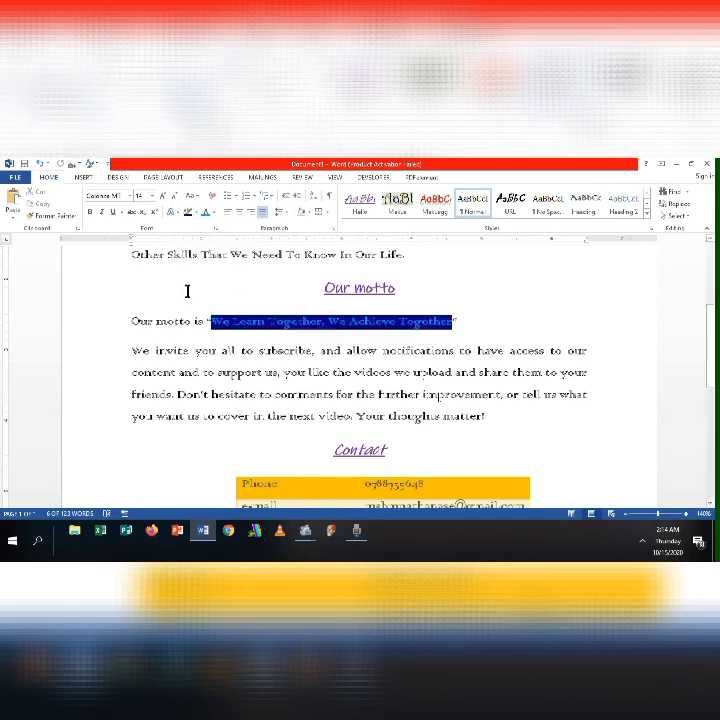
key("ctrl+a")
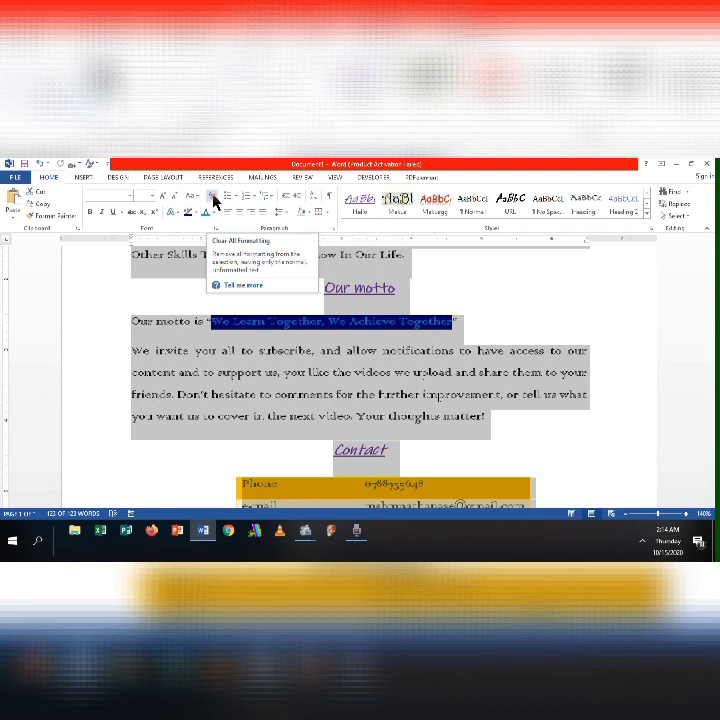
left_click(212, 197)
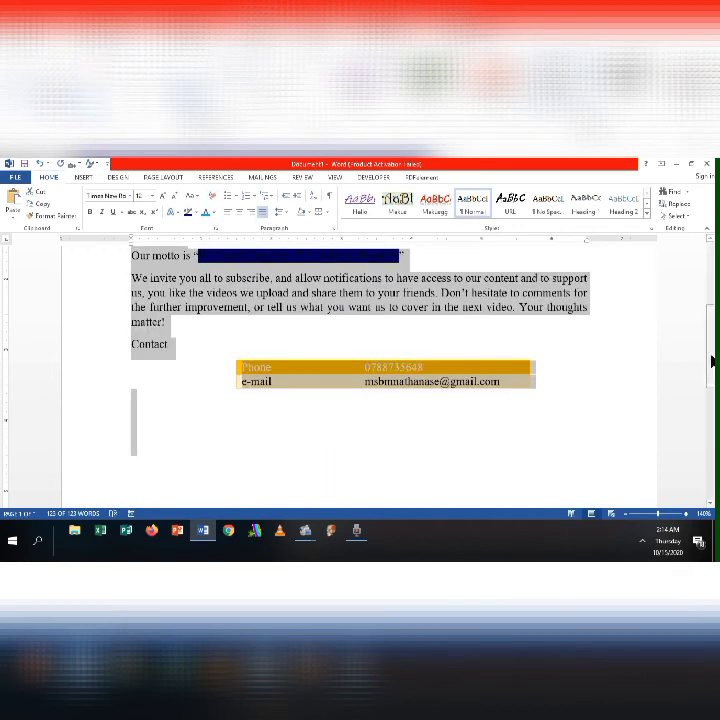
Undo Clear All Formatting to restore the Hello title and URL styles, then deselect the text
scroll(511, 341, "up", 3)
scroll(358, 380, "up", 2)
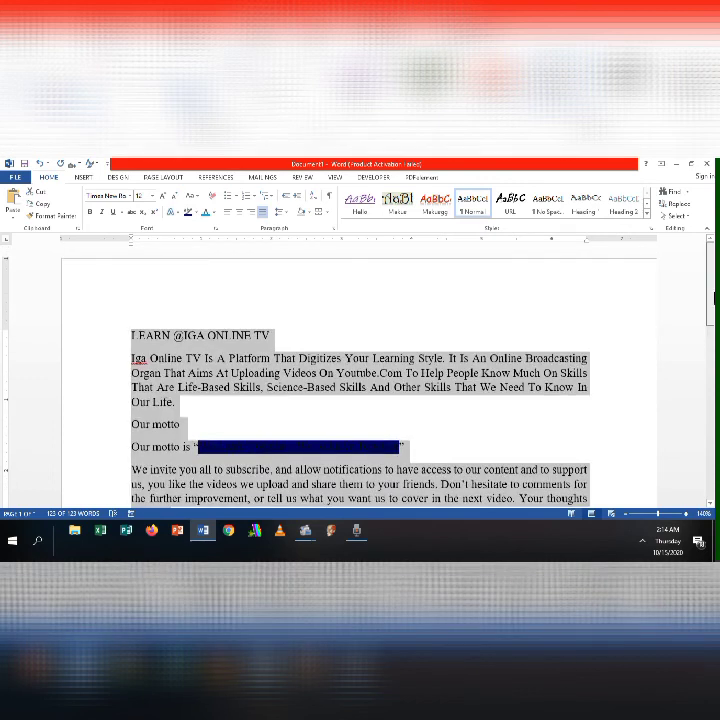
scroll(289, 249, "down", 1)
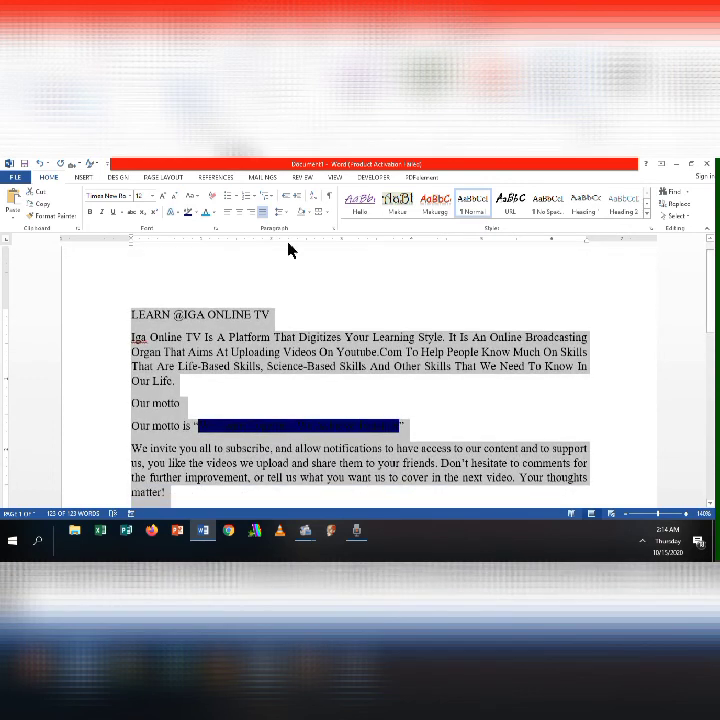
left_click(40, 165)
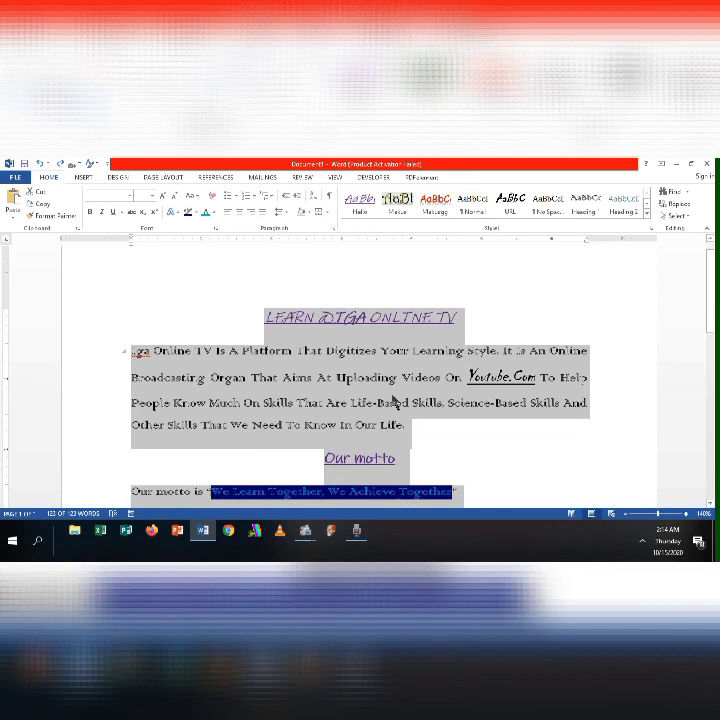
left_click(397, 395)
scroll(705, 280, "up", 1)
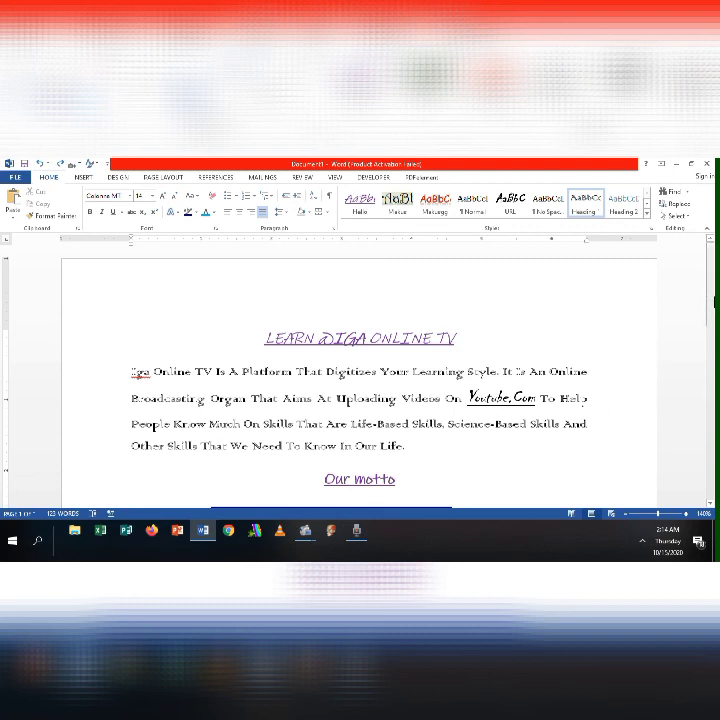
scroll(360, 380, "down", 5)
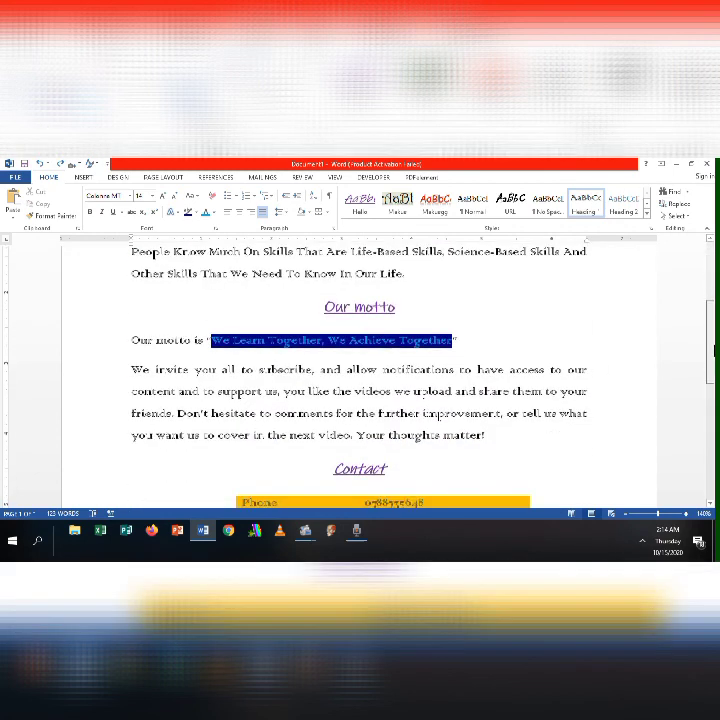
scroll(360, 380, "down", 3)
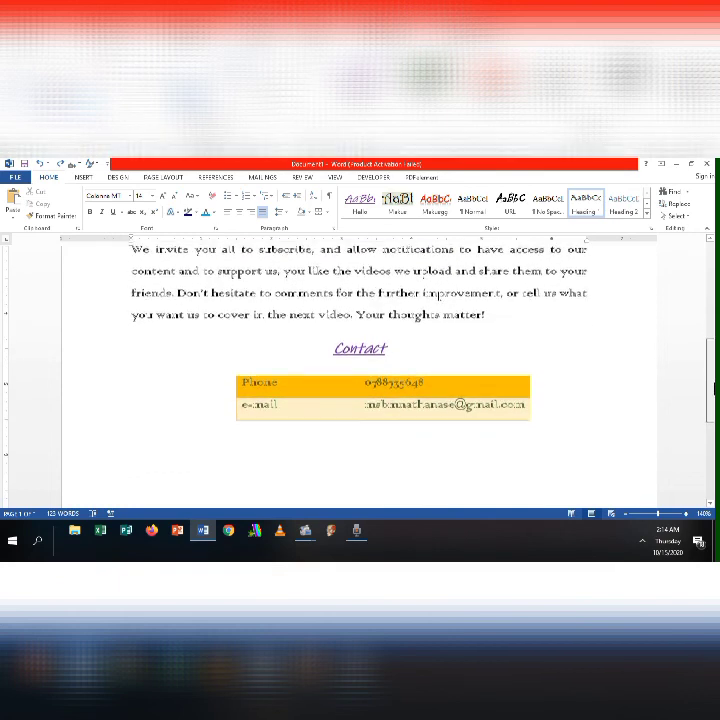
left_click_drag(714, 390, 713, 292)
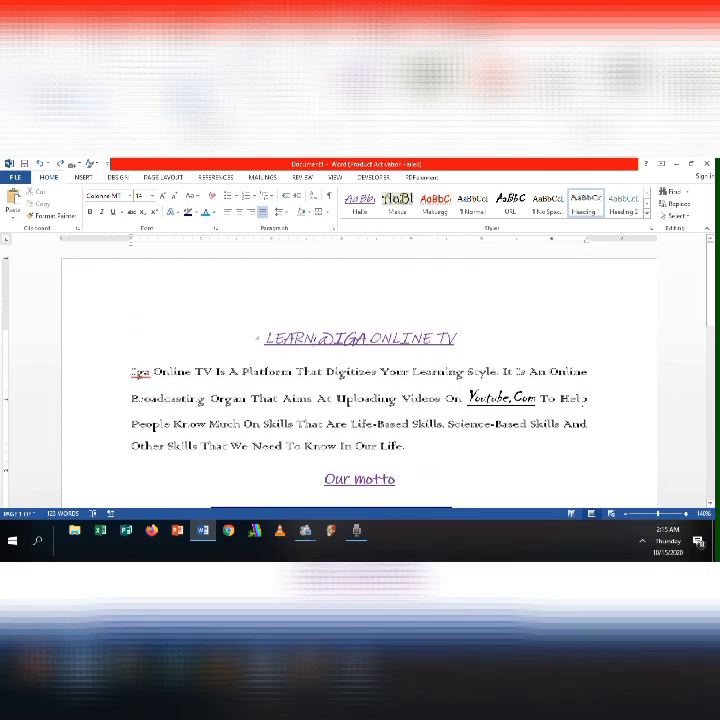
left_click(257, 339)
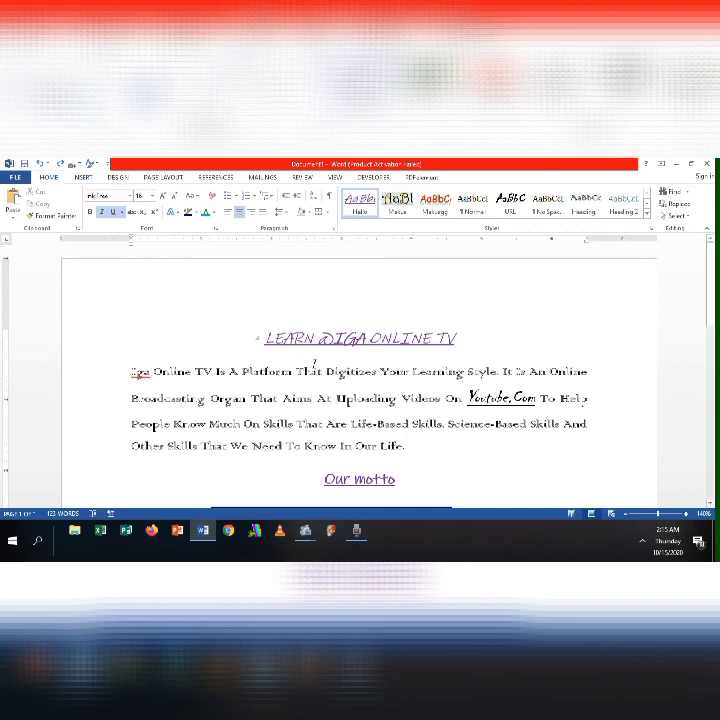
left_click(316, 373)
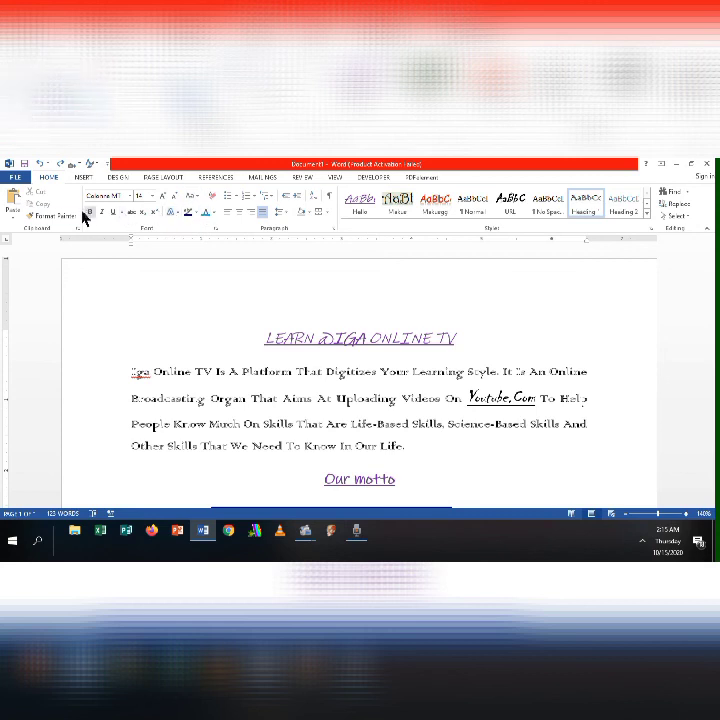
left_click(191, 197)
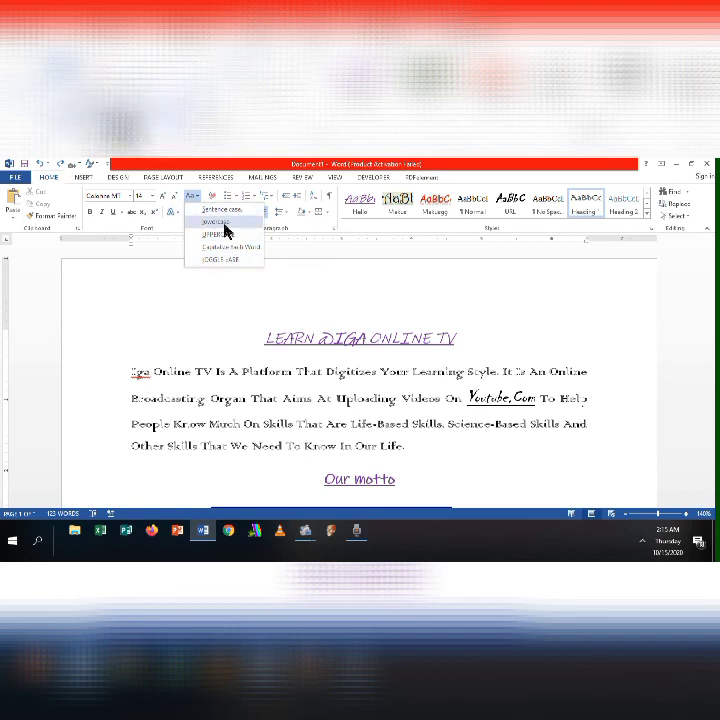
left_click(334, 230)
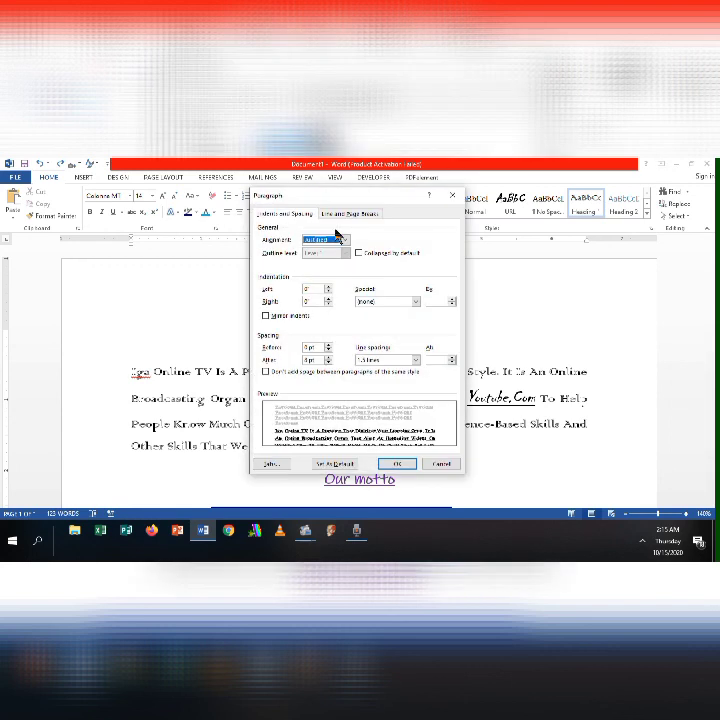
left_click(417, 362)
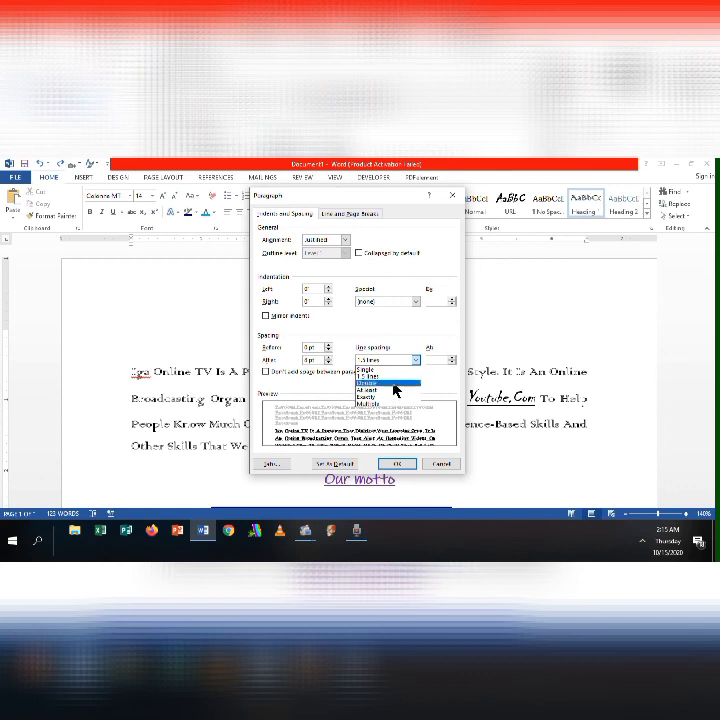
left_click(401, 370)
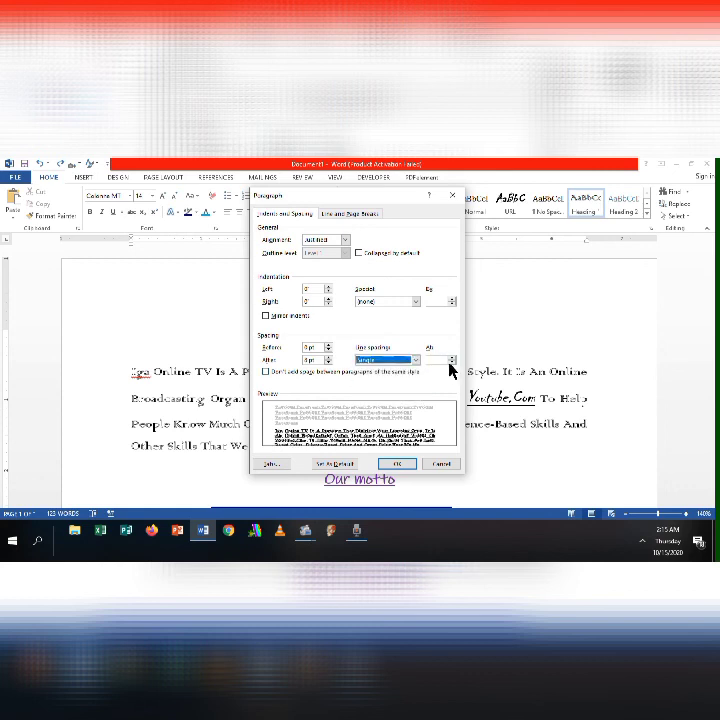
left_click(441, 463)
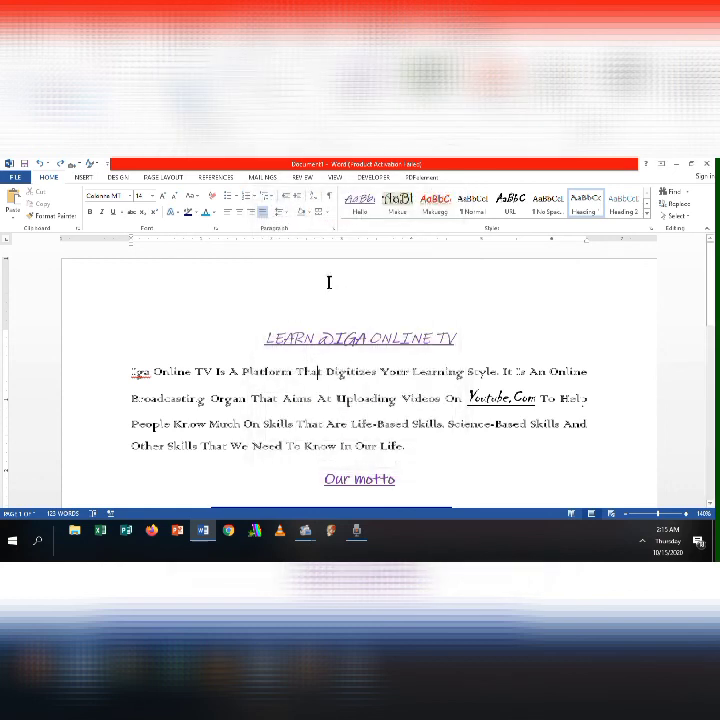
left_click(651, 229)
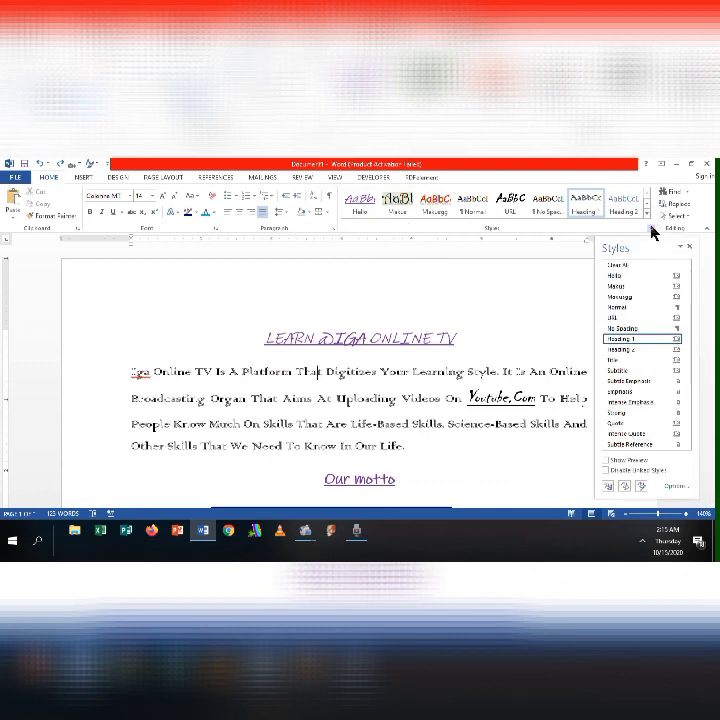
left_click(651, 230)
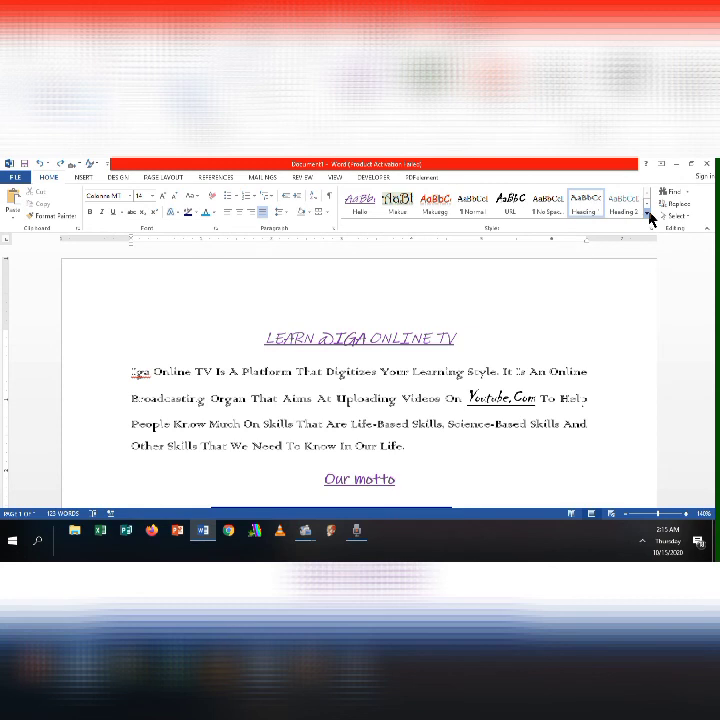
left_click(648, 215)
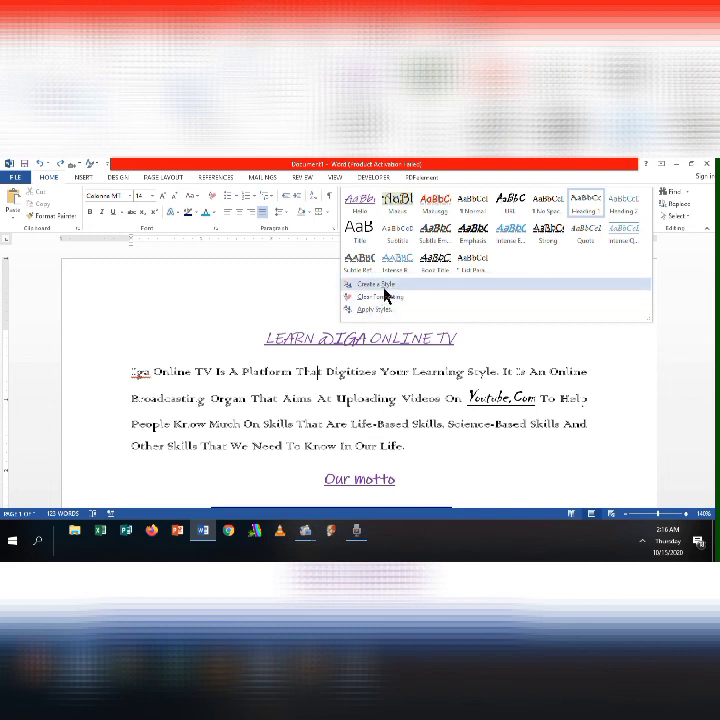
left_click(245, 323)
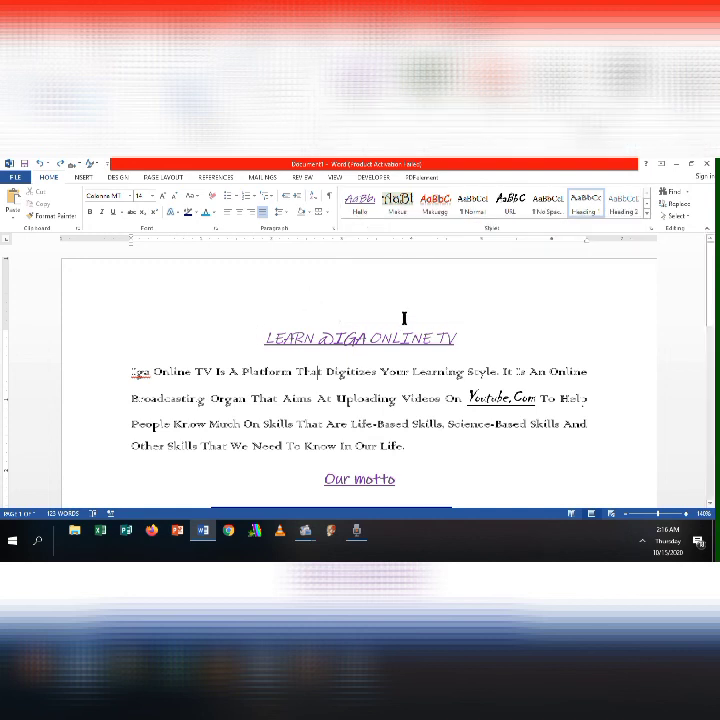
Open and dismiss the Borders and Insert Table menus, then scroll back to the Contact table
left_click(328, 211)
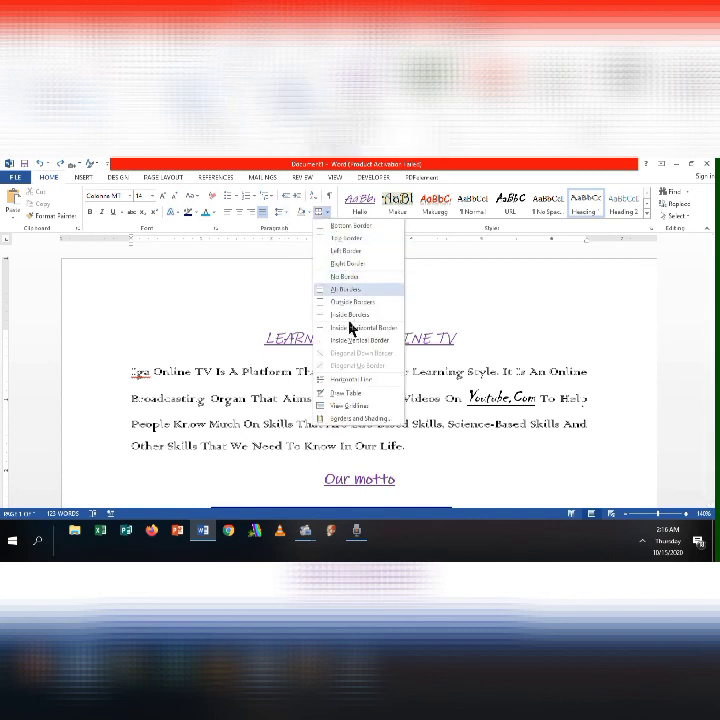
left_click(78, 178)
left_click(80, 180)
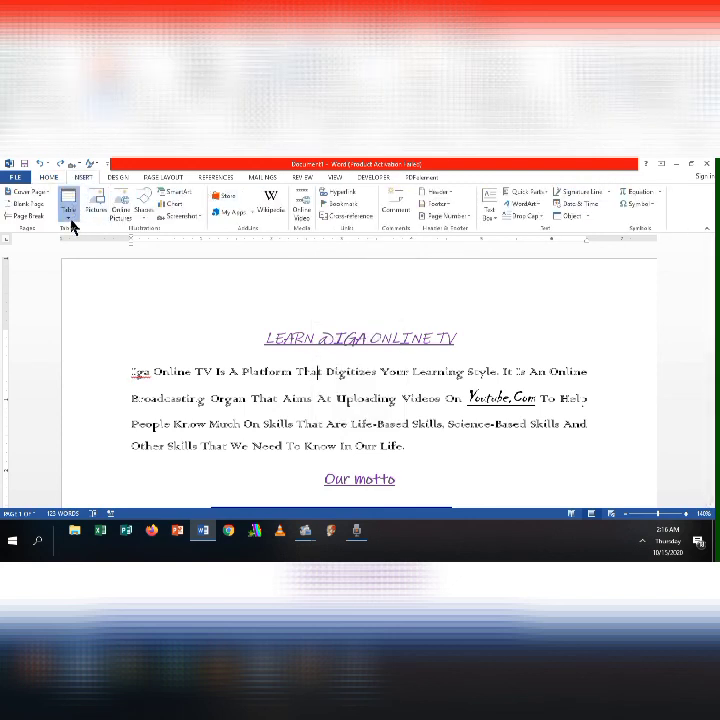
left_click(70, 210)
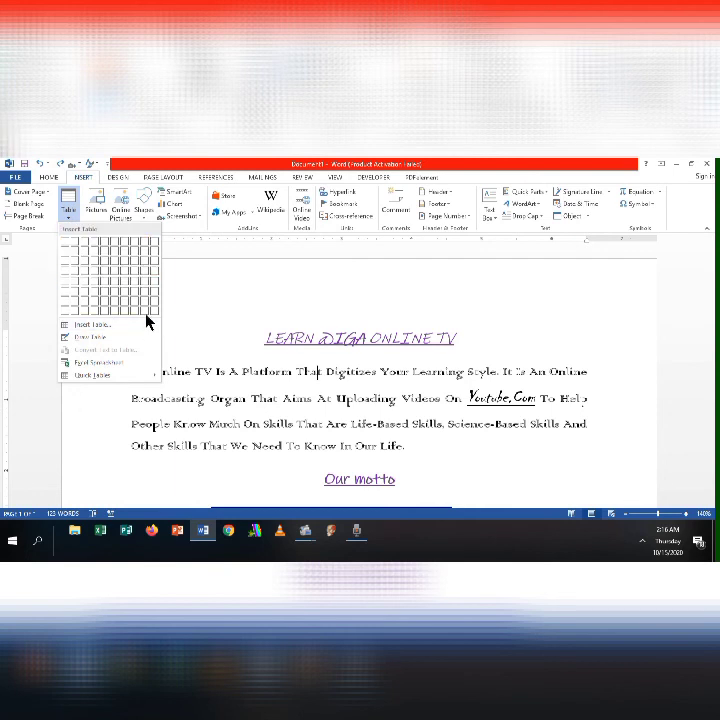
left_click(681, 352)
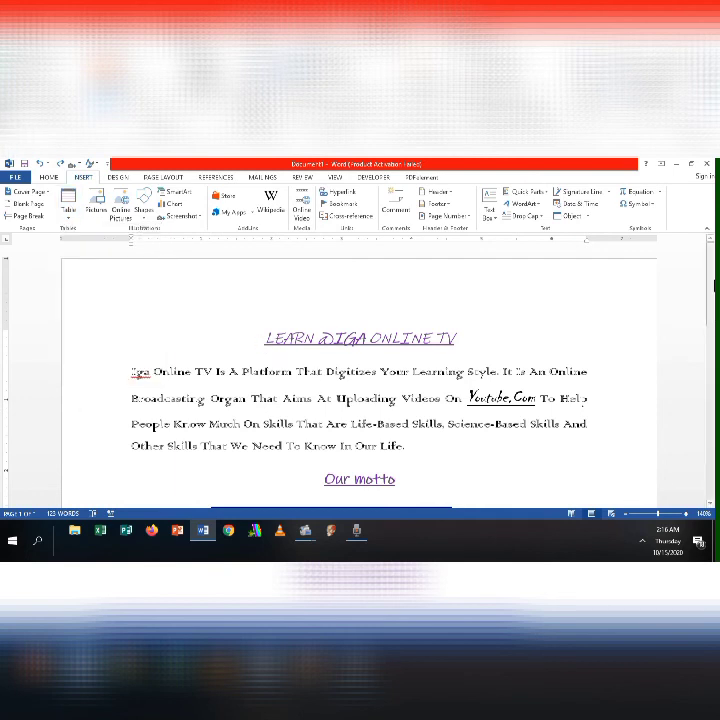
scroll(371, 317, "down", 8)
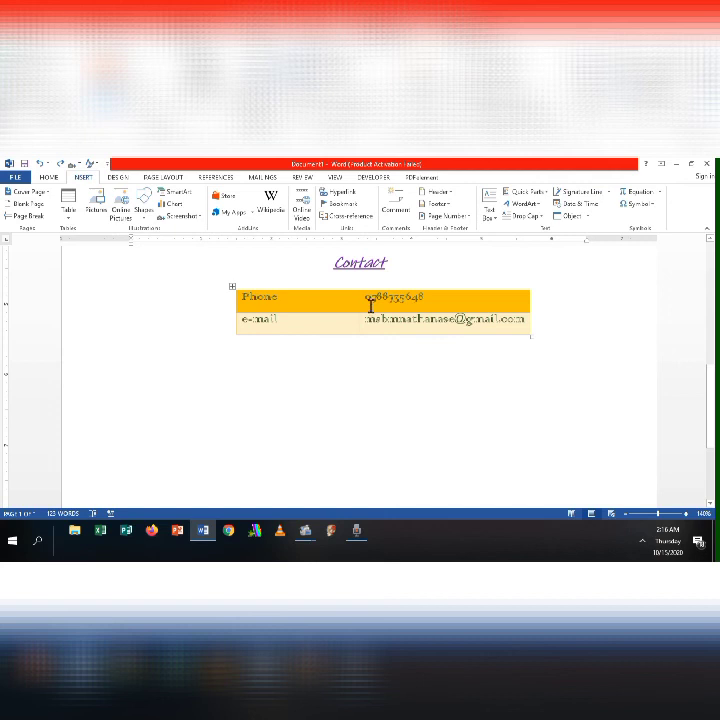
left_click(279, 299)
left_click(233, 289)
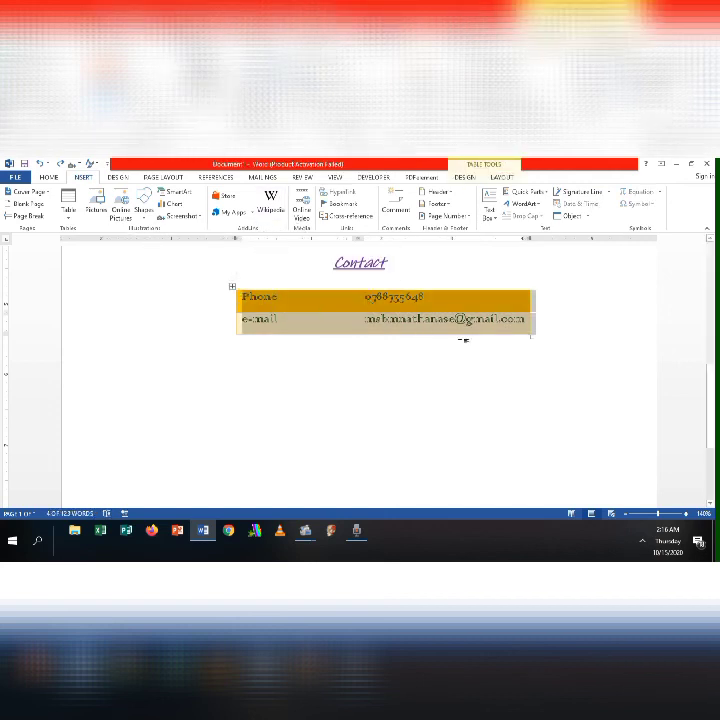
left_click(469, 307)
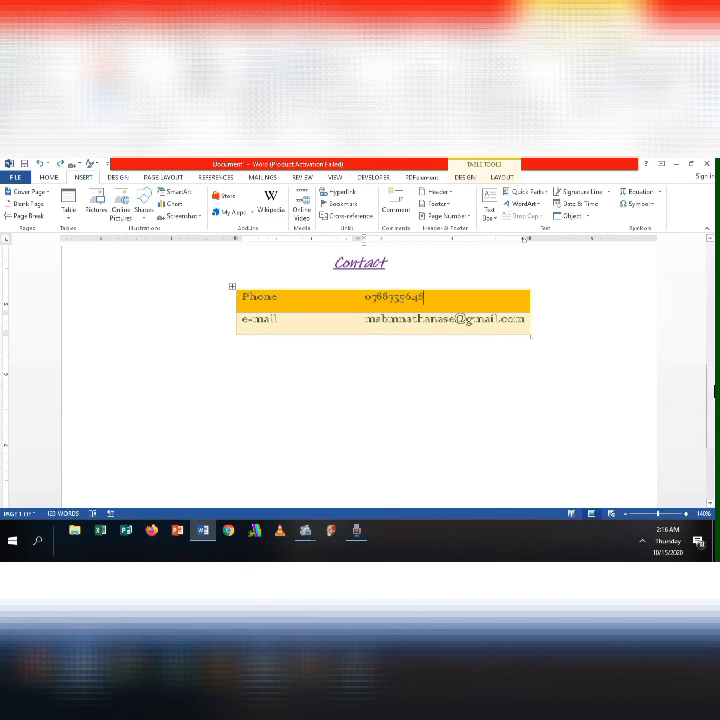
key("ctrl+z")
scroll(446, 315, "up", 2)
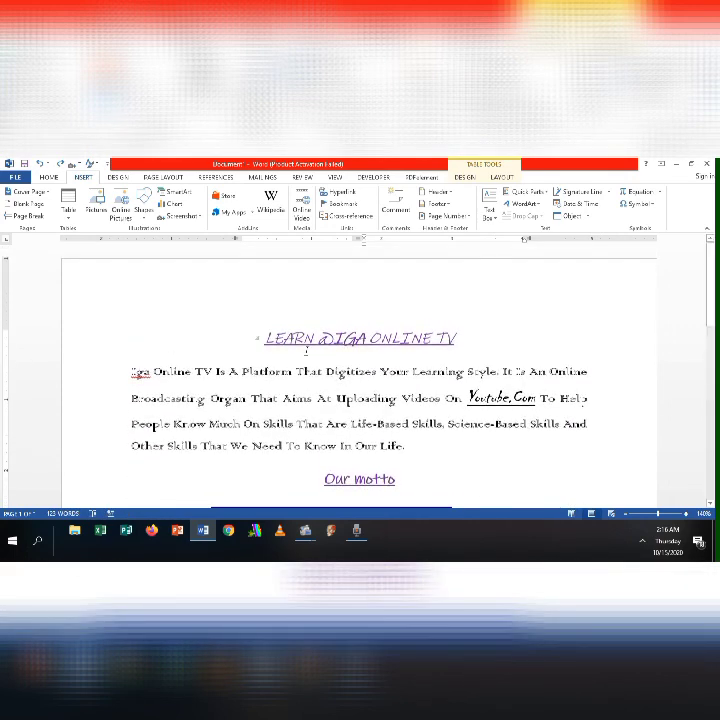
left_click_drag(262, 338, 456, 339)
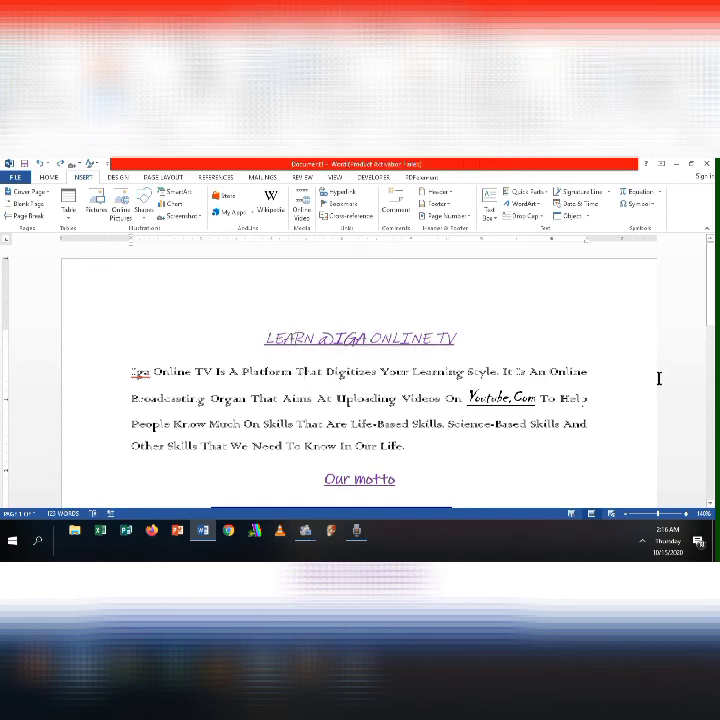
left_click_drag(713, 293, 714, 430)
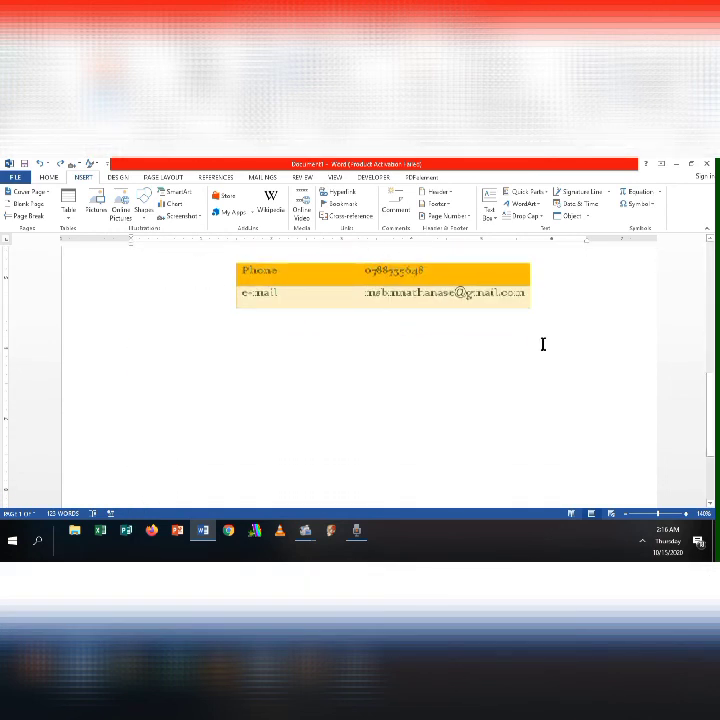
left_click(522, 294)
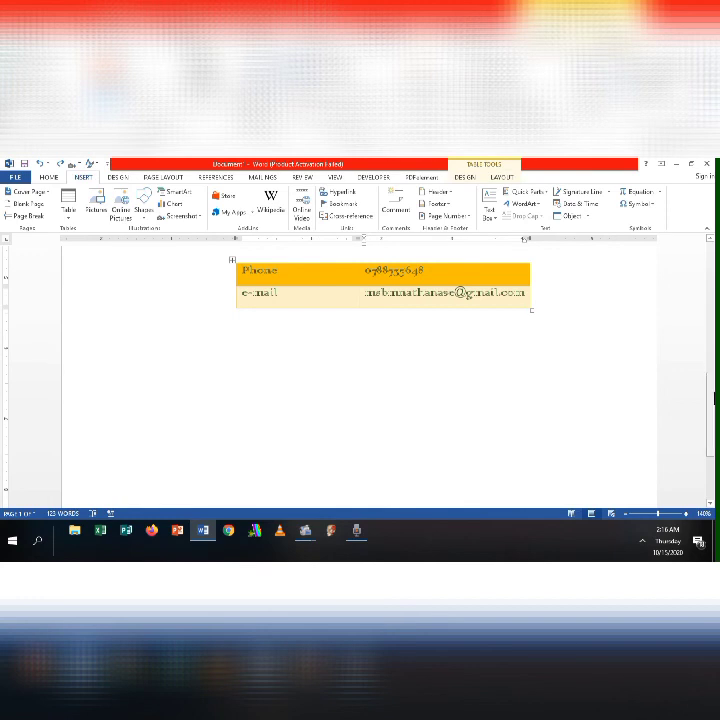
scroll(360, 370, "up", 3)
scroll(548, 416, "down", 4)
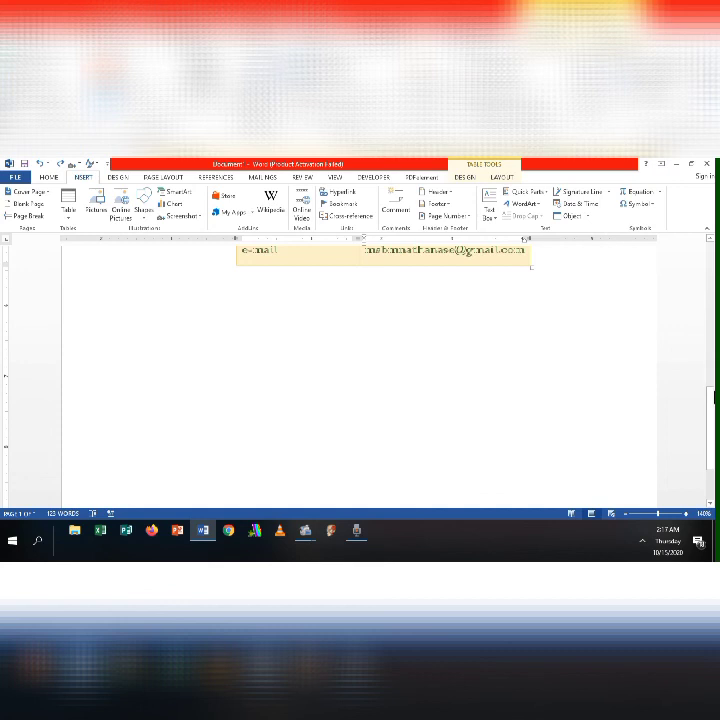
scroll(360, 380, "up", 8)
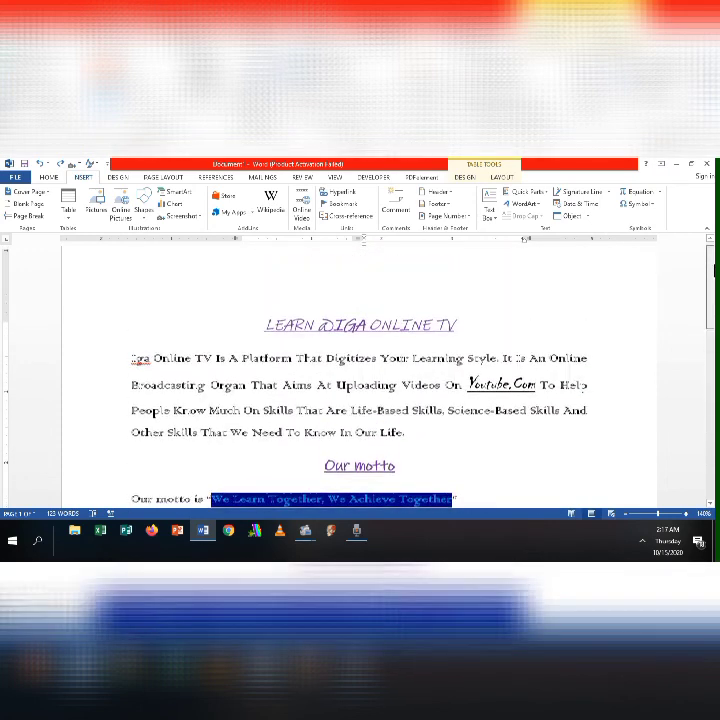
scroll(397, 350, "up", 1)
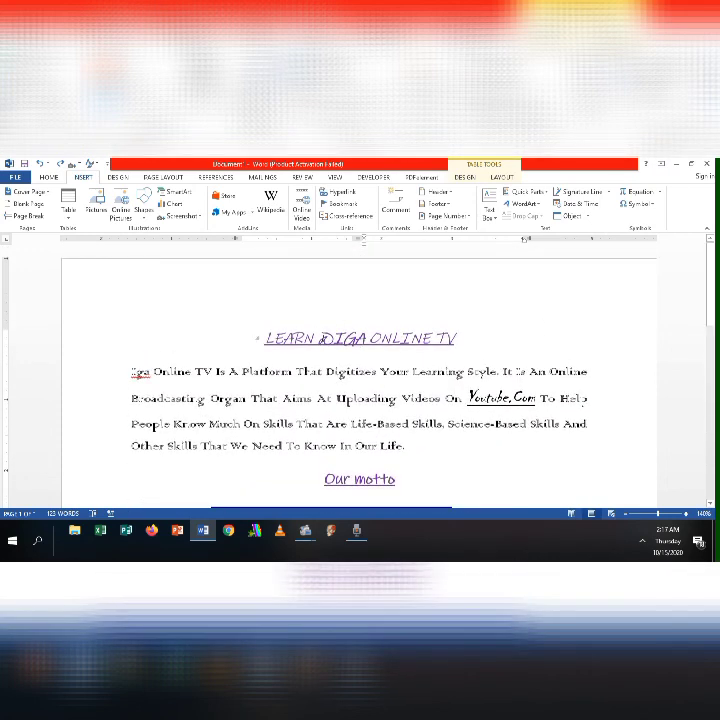